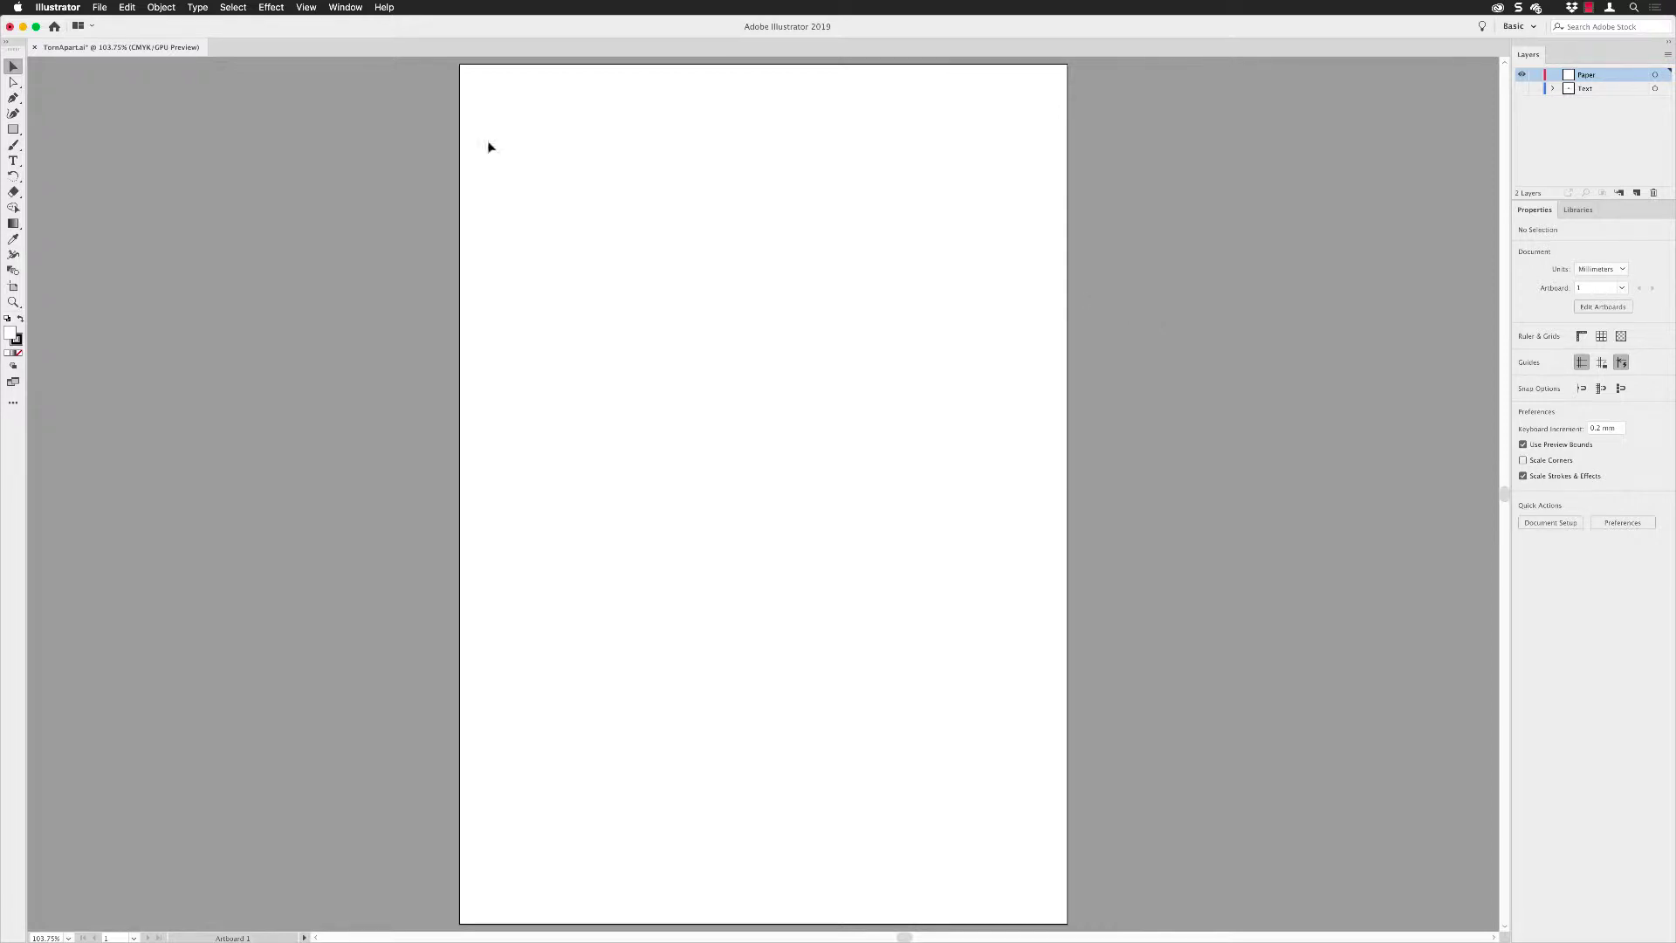
Step: Create a rectangle 190 mm wide and 277 mm high on the Paper layer
{"action": "left_click", "coordinate": [14, 130]}
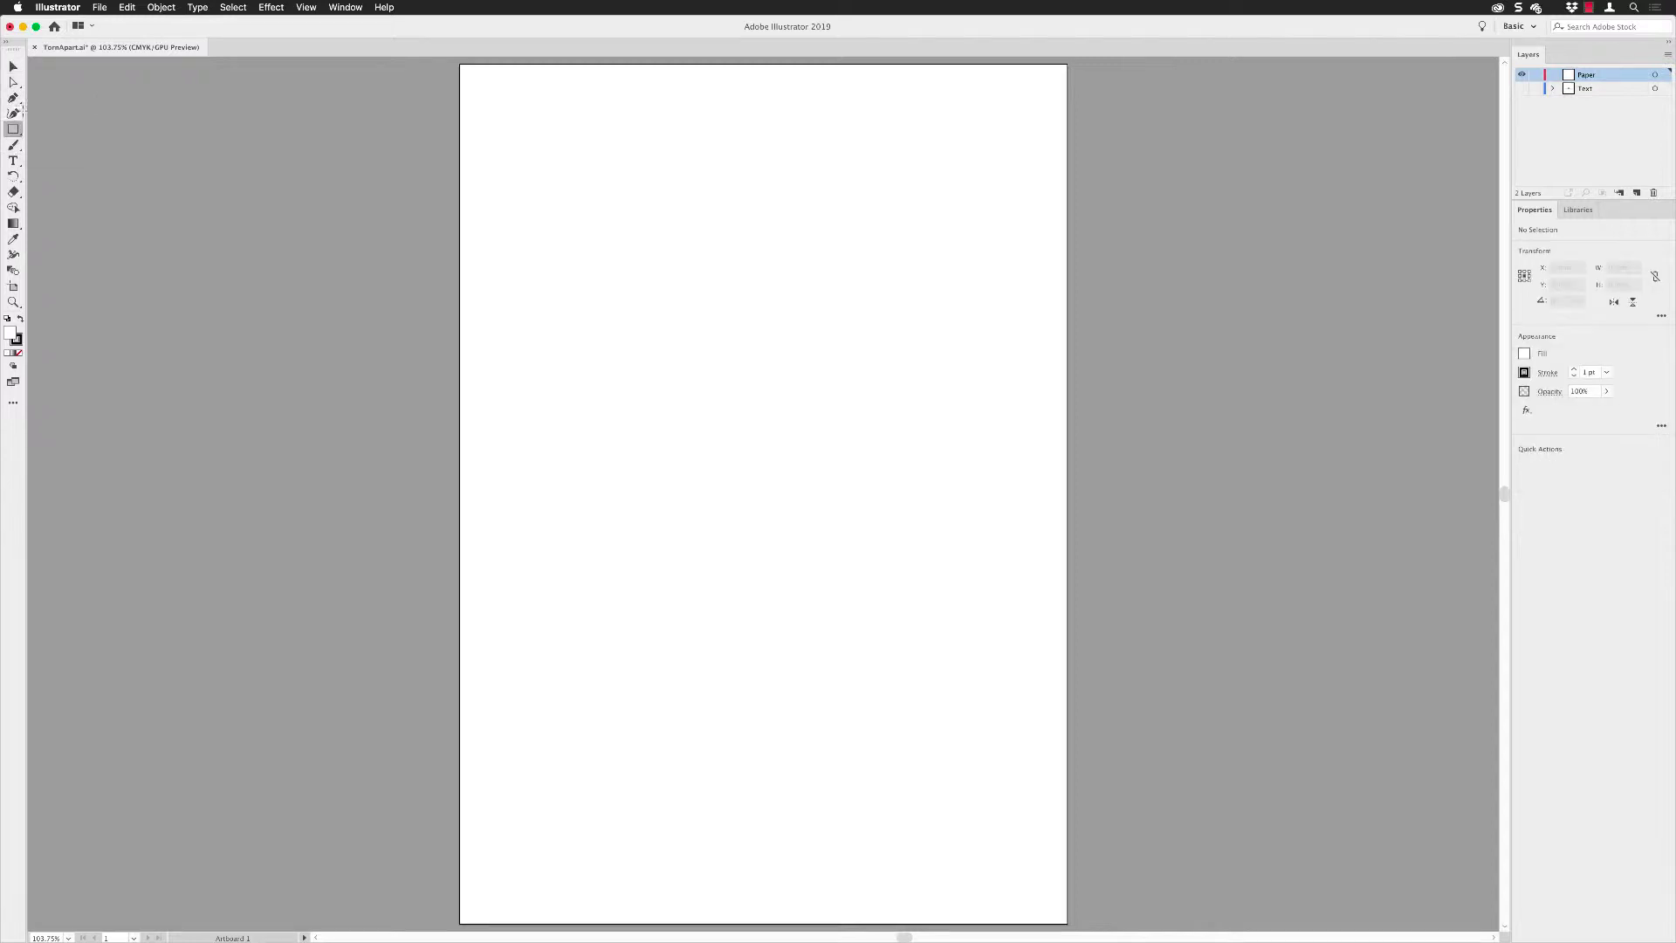
{"action": "left_click", "coordinate": [760, 291]}
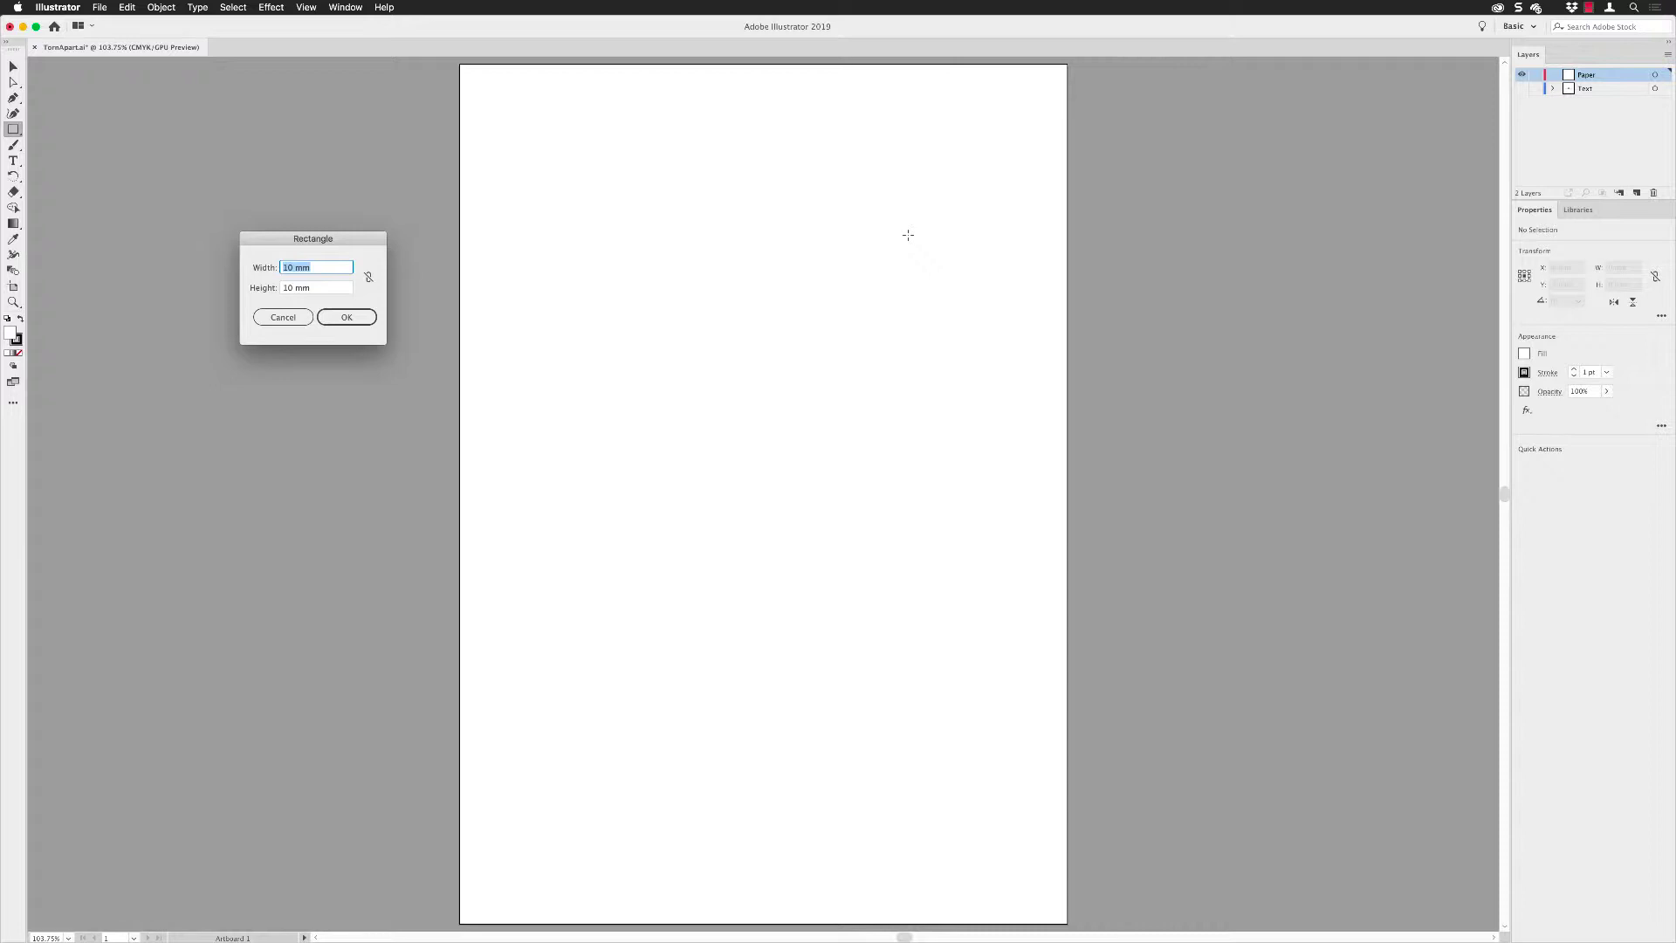
{"action": "type", "text": "190"}
{"action": "key", "text": "Tab"}
{"action": "type", "text": "277"}
{"action": "key", "text": "Return"}
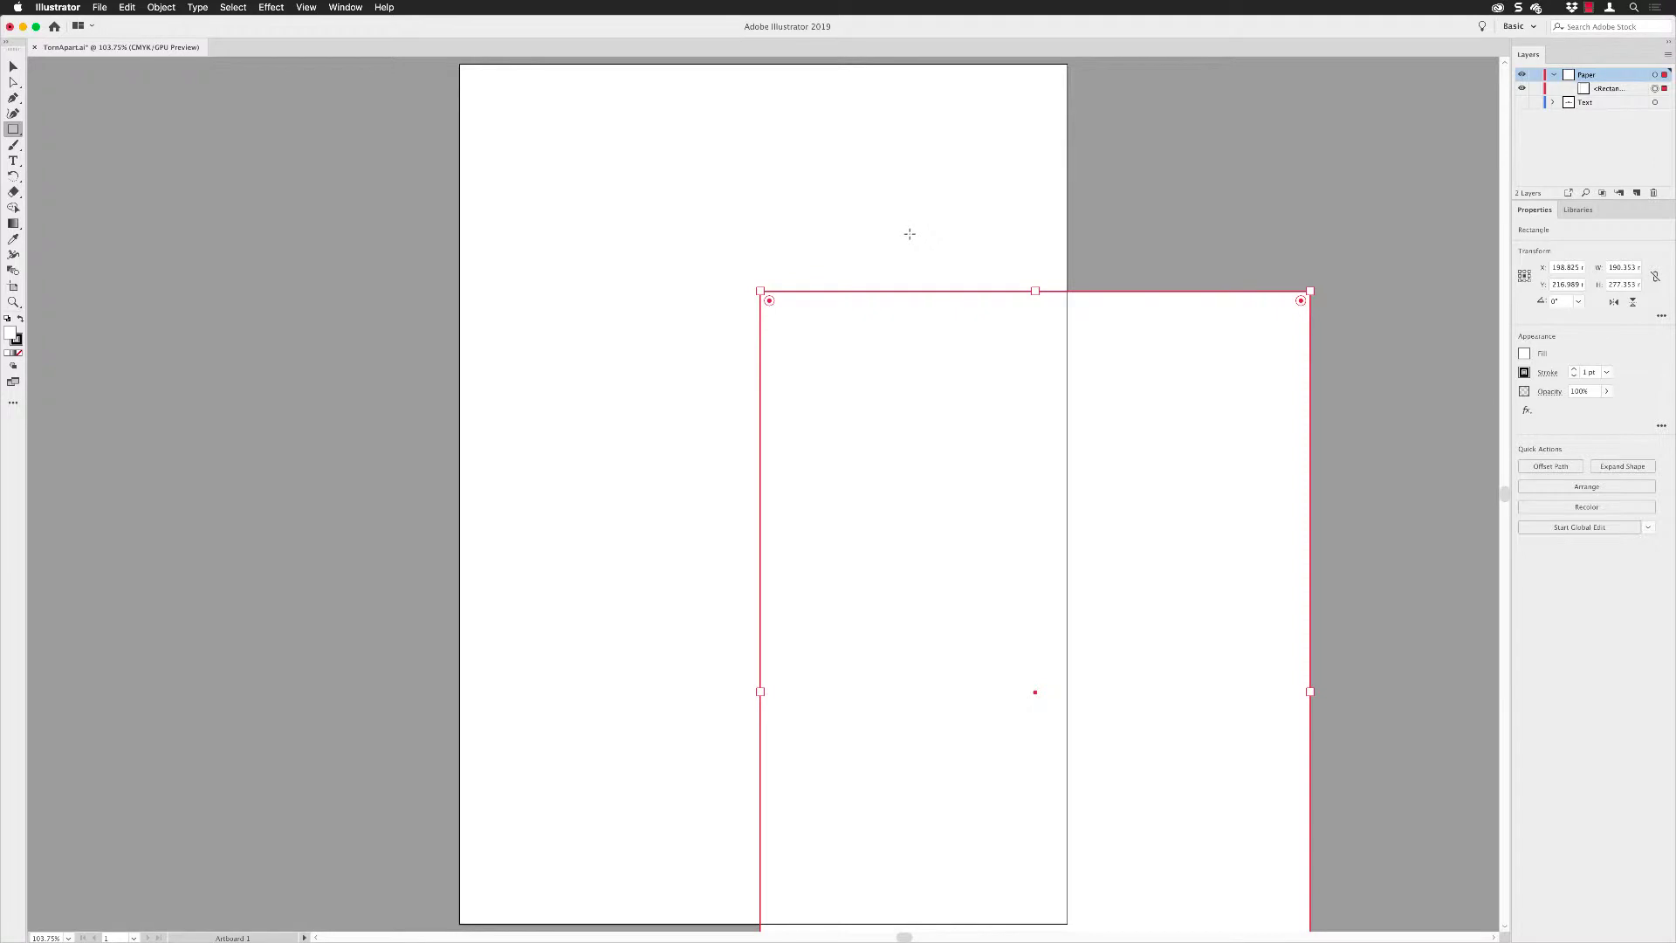
Step: Centre the rectangle on the artboard, leaving an even margin all round, and deselect it
{"action": "left_click", "coordinate": [13, 67]}
{"action": "left_click_drag", "start_coordinate": [966, 469], "coordinate": [696, 268]}
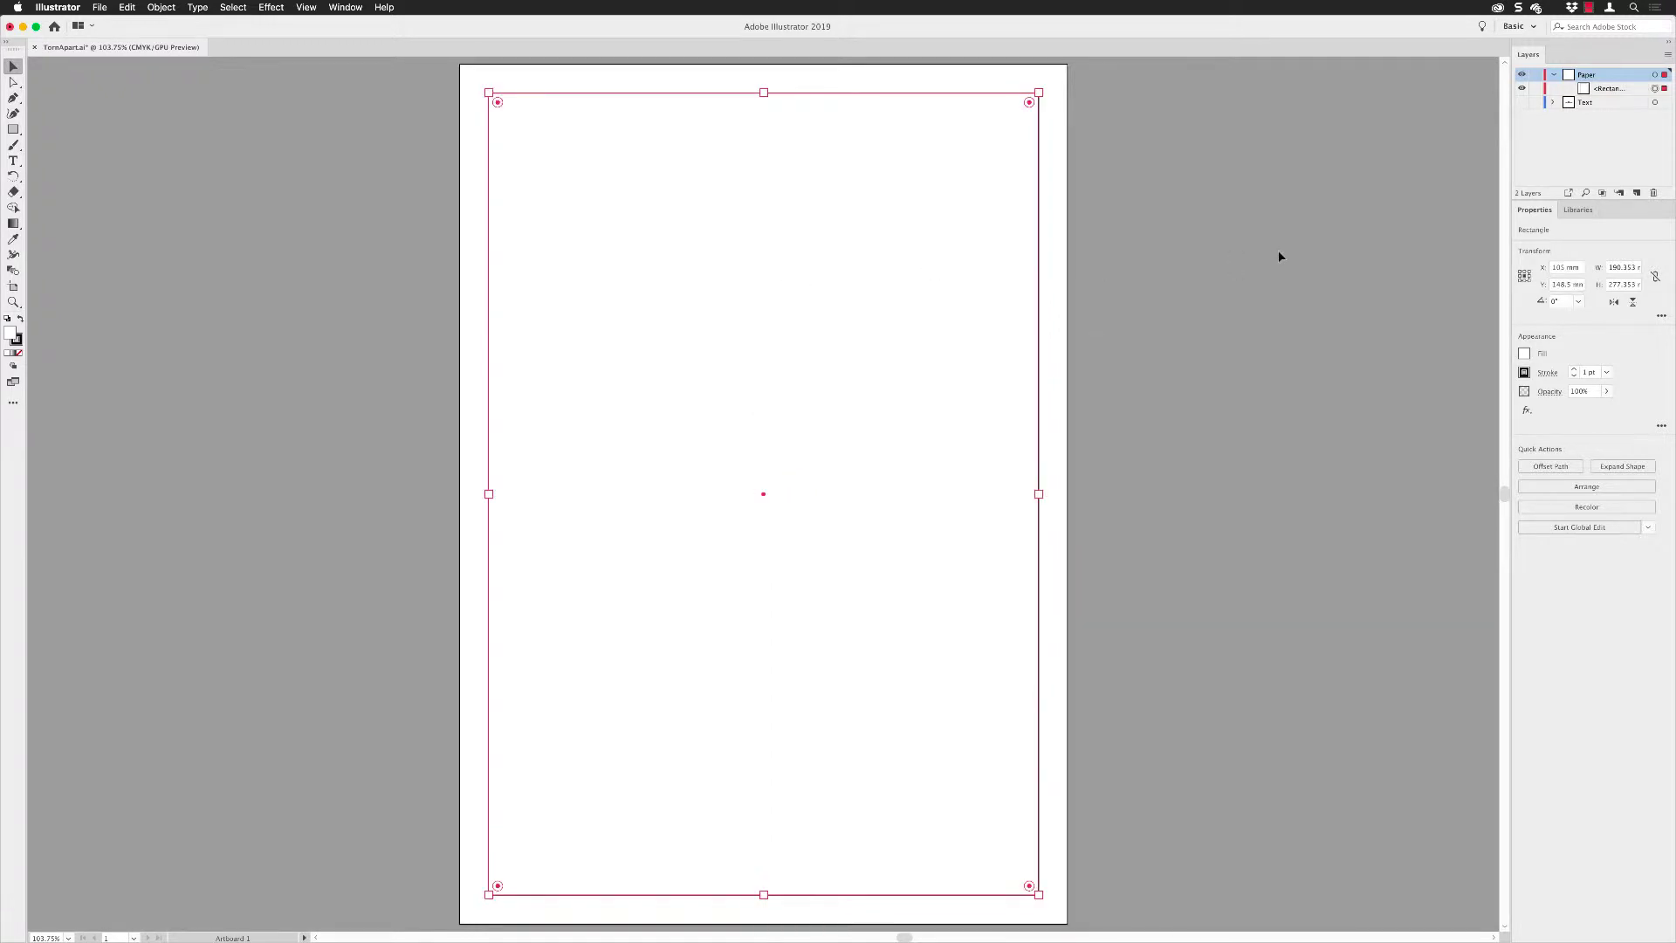
{"action": "left_click", "coordinate": [1276, 256]}
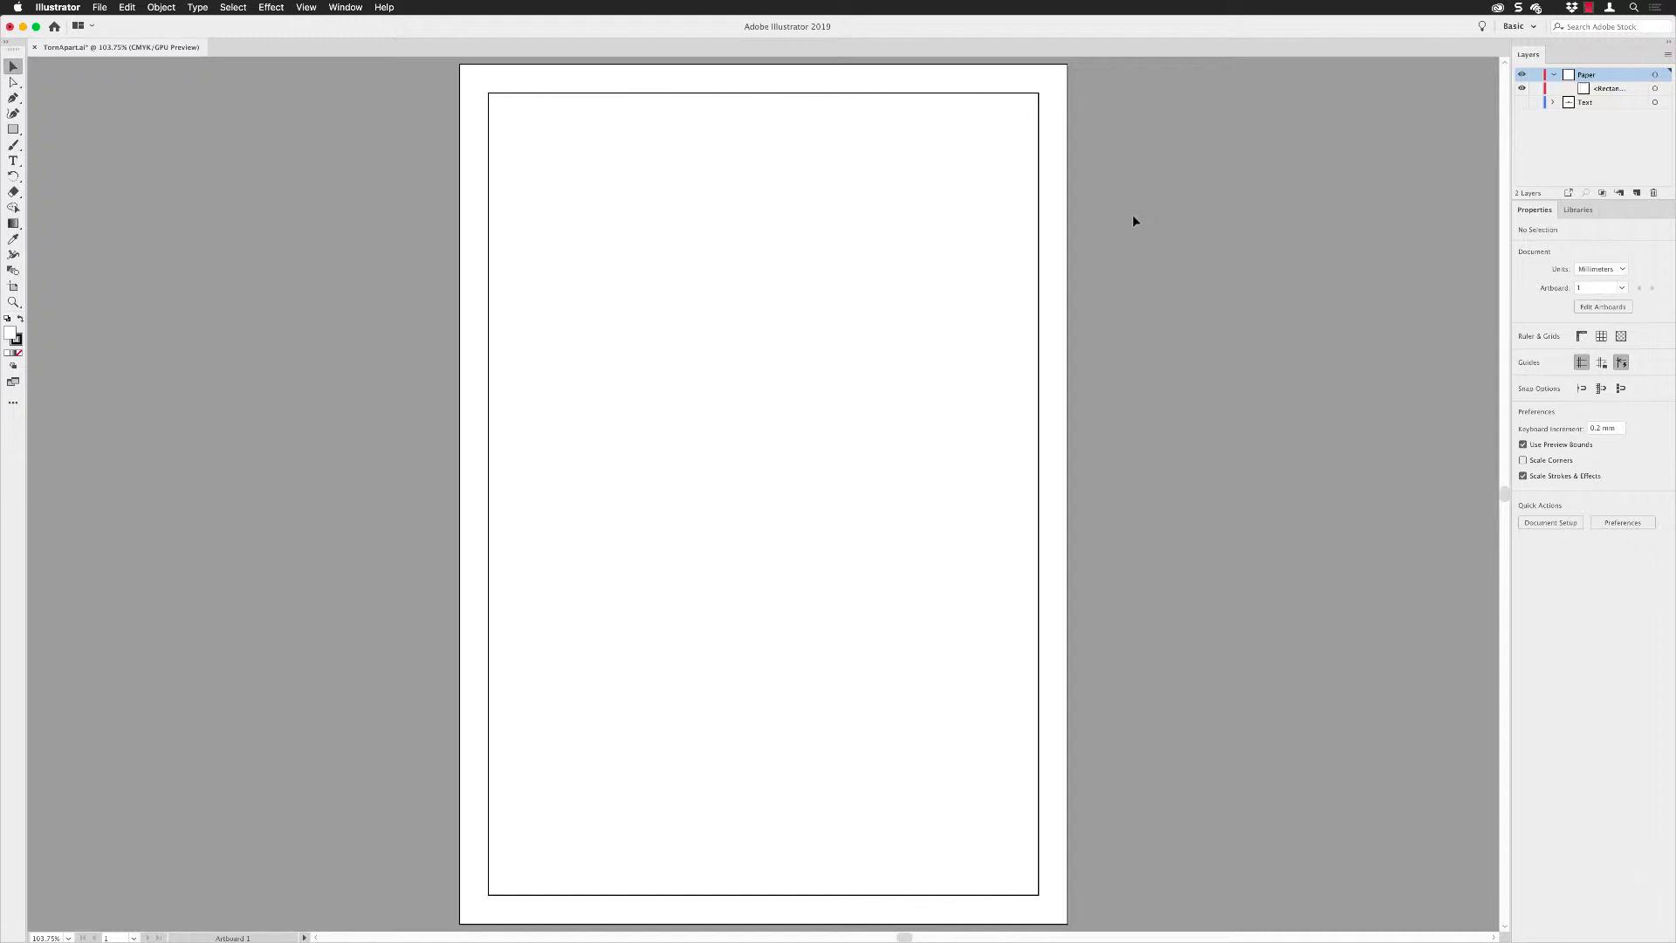
Step: With the Pencil tool's fidelity at its most accurate, draw a wobbly horizontal line about 203 mm long across the rectangle's middle, past both sides
{"action": "key", "text": "n"}
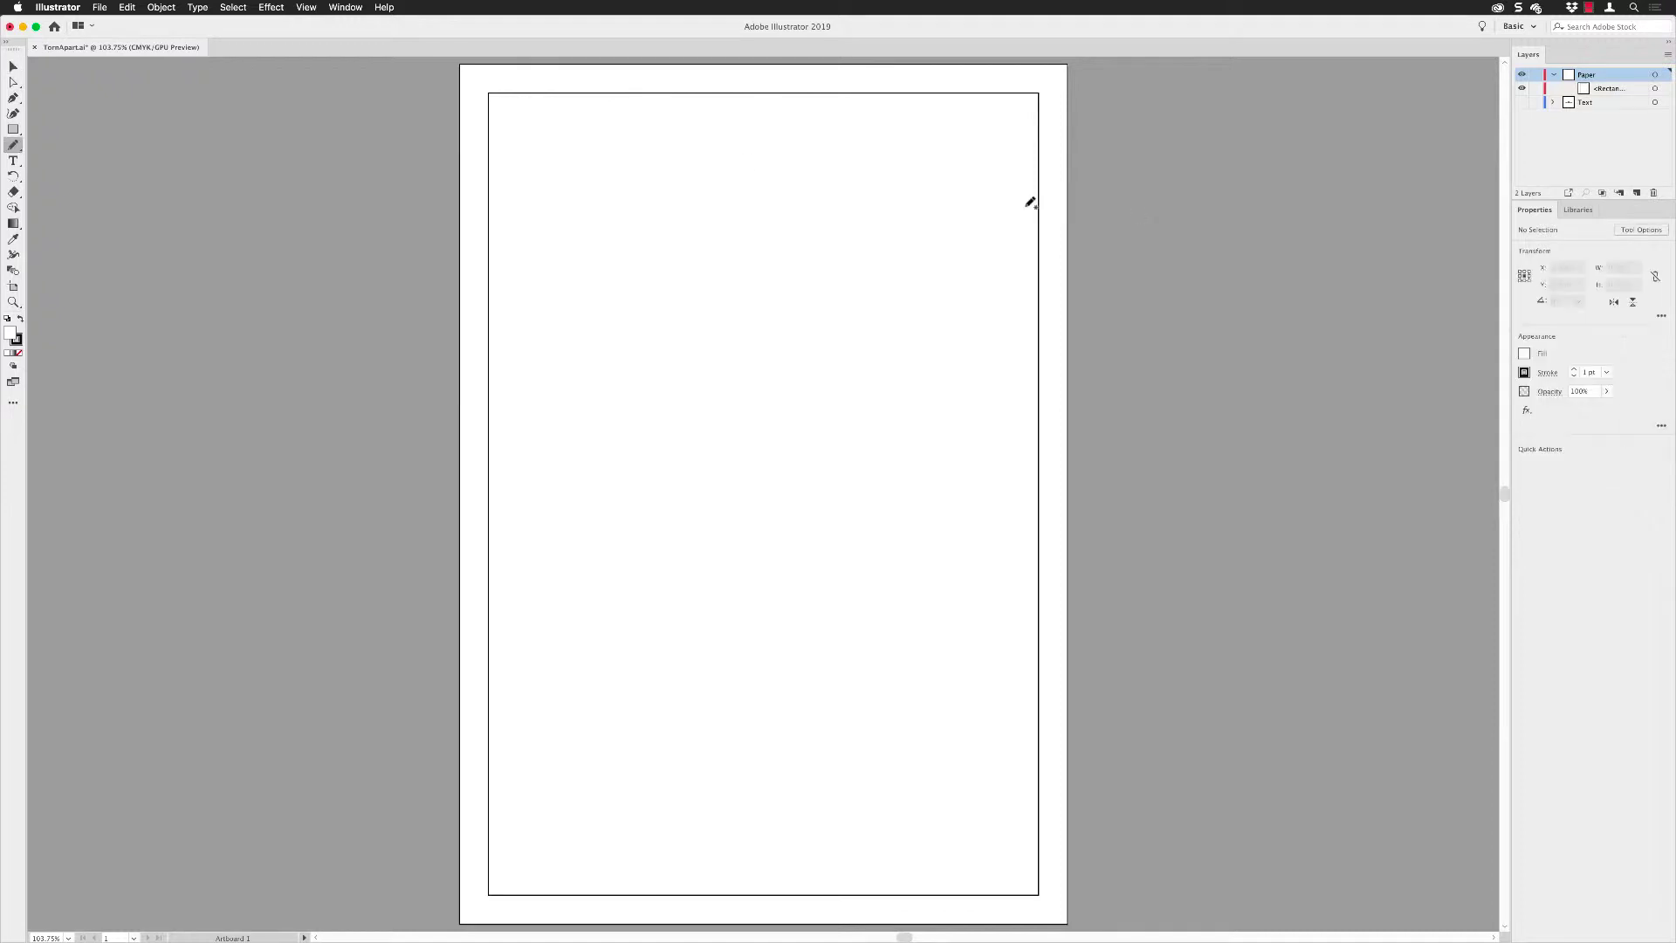
{"action": "left_click", "coordinate": [14, 146]}
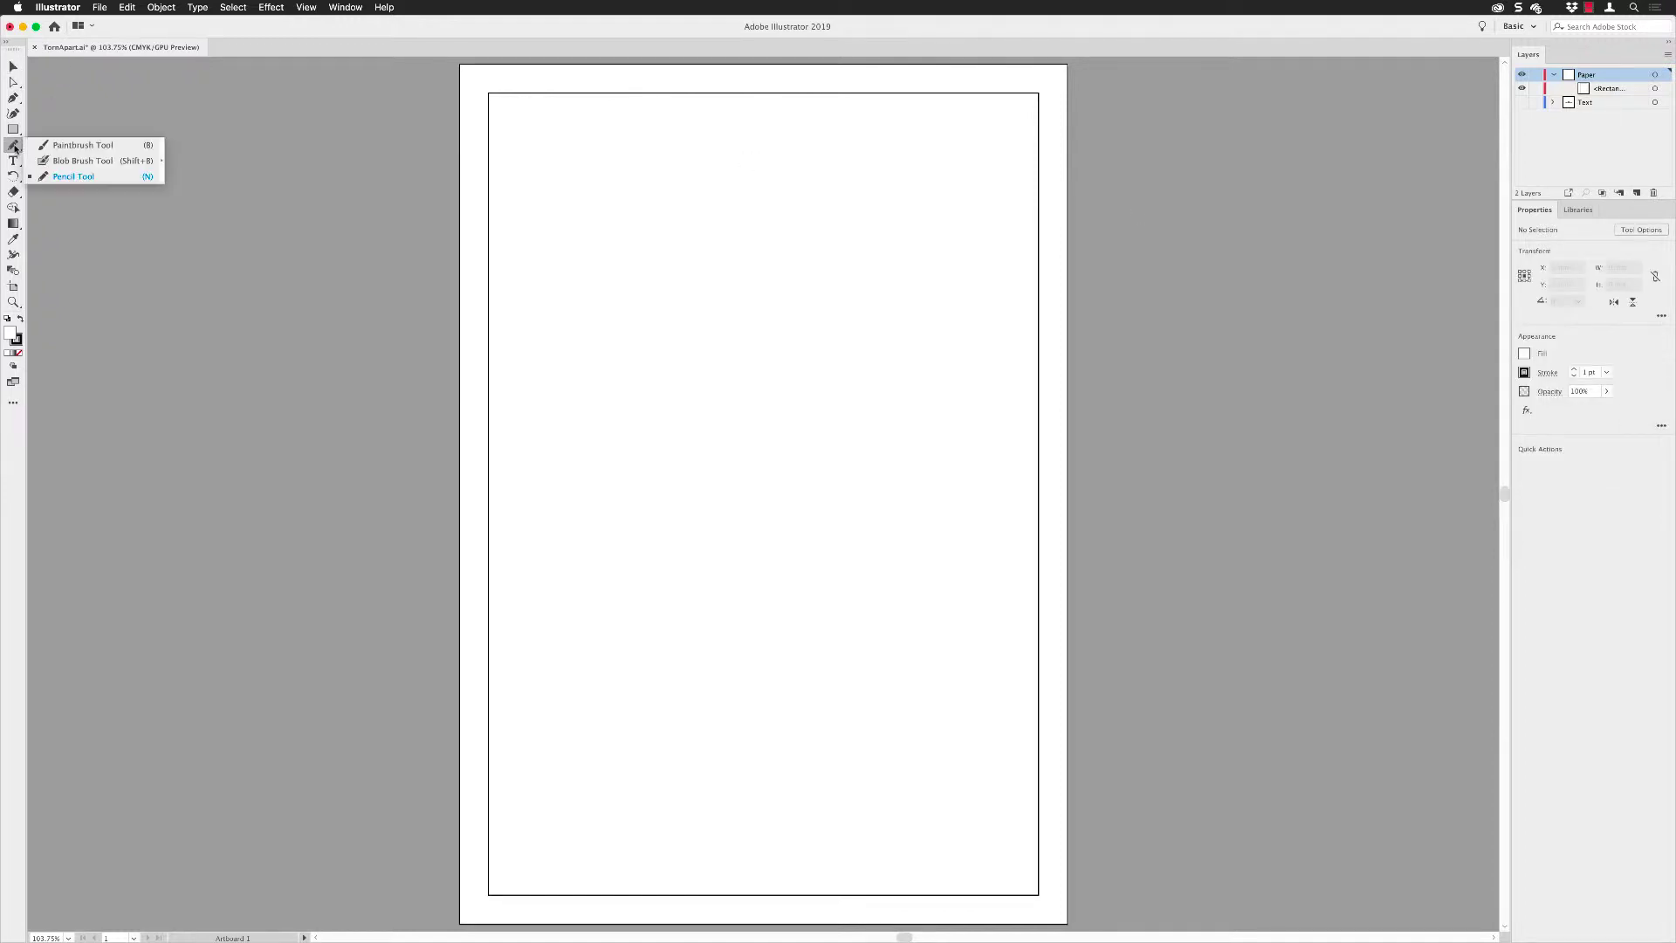
{"action": "left_click", "coordinate": [54, 177]}
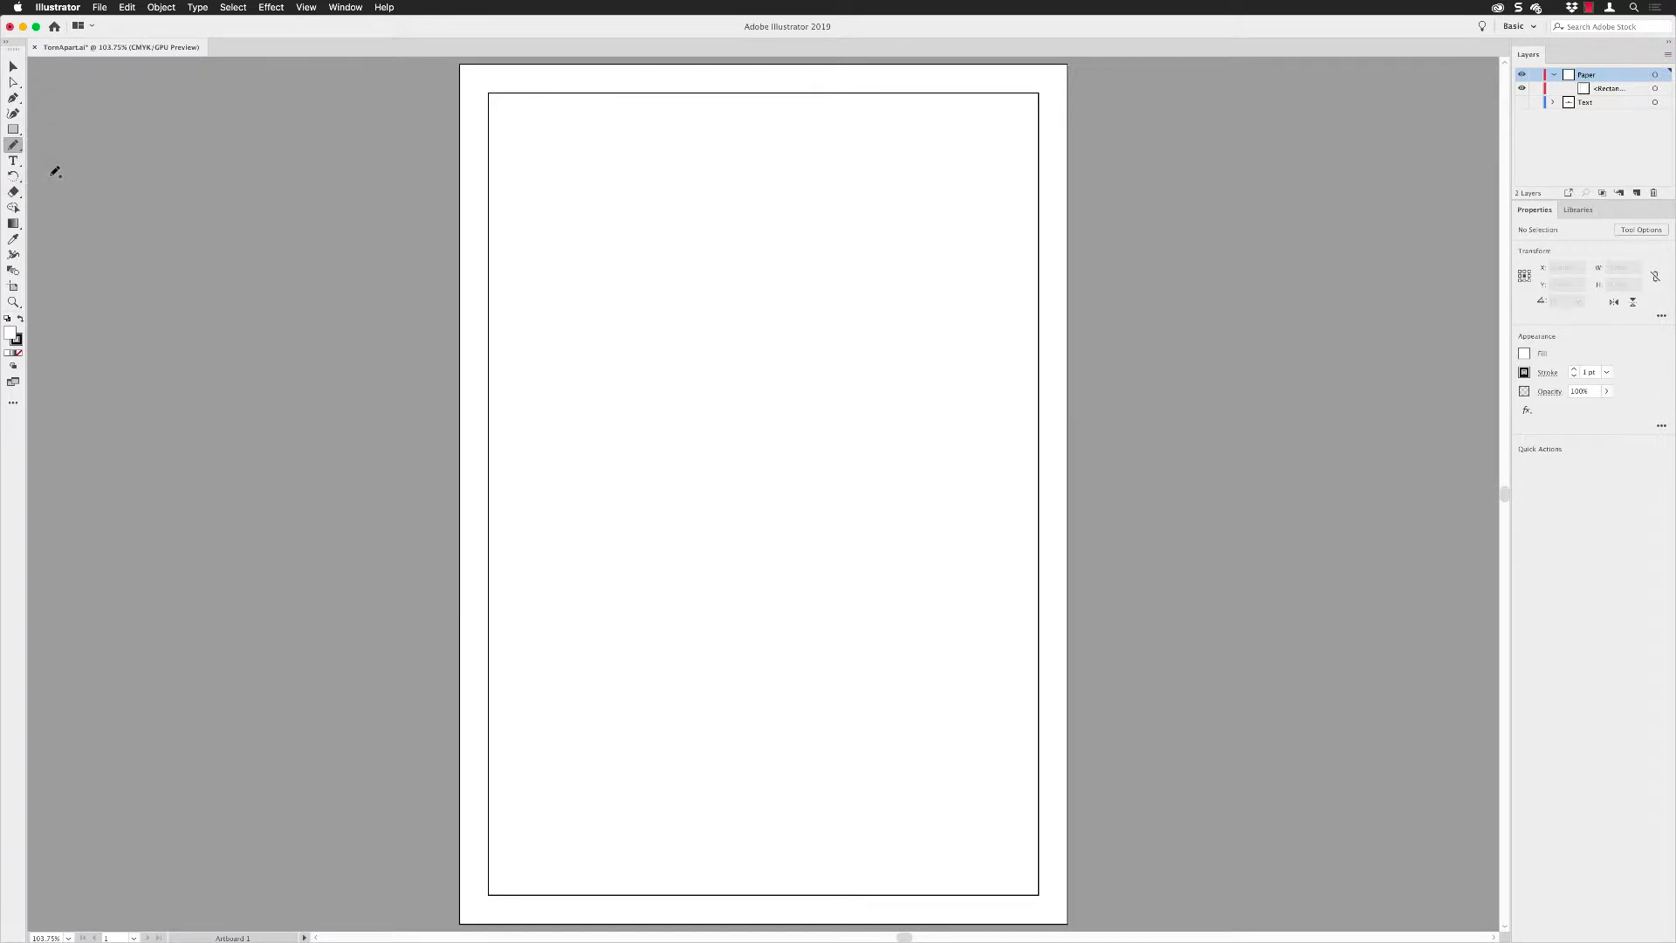
{"action": "double_click", "coordinate": [13, 146]}
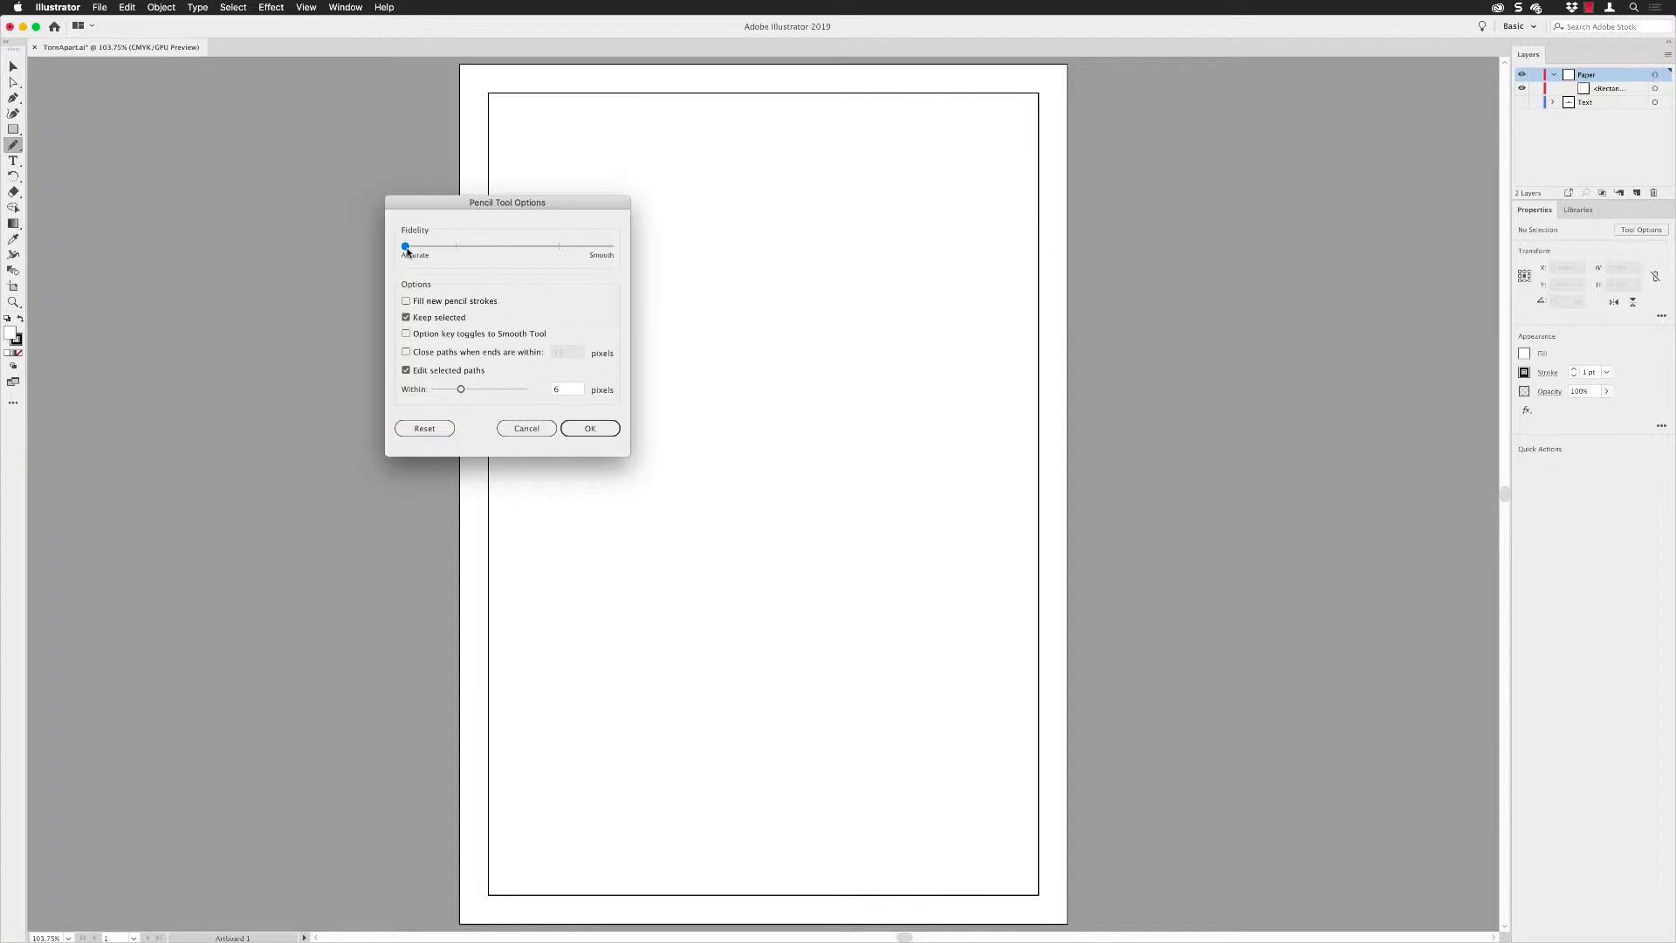
{"action": "left_click", "coordinate": [590, 429]}
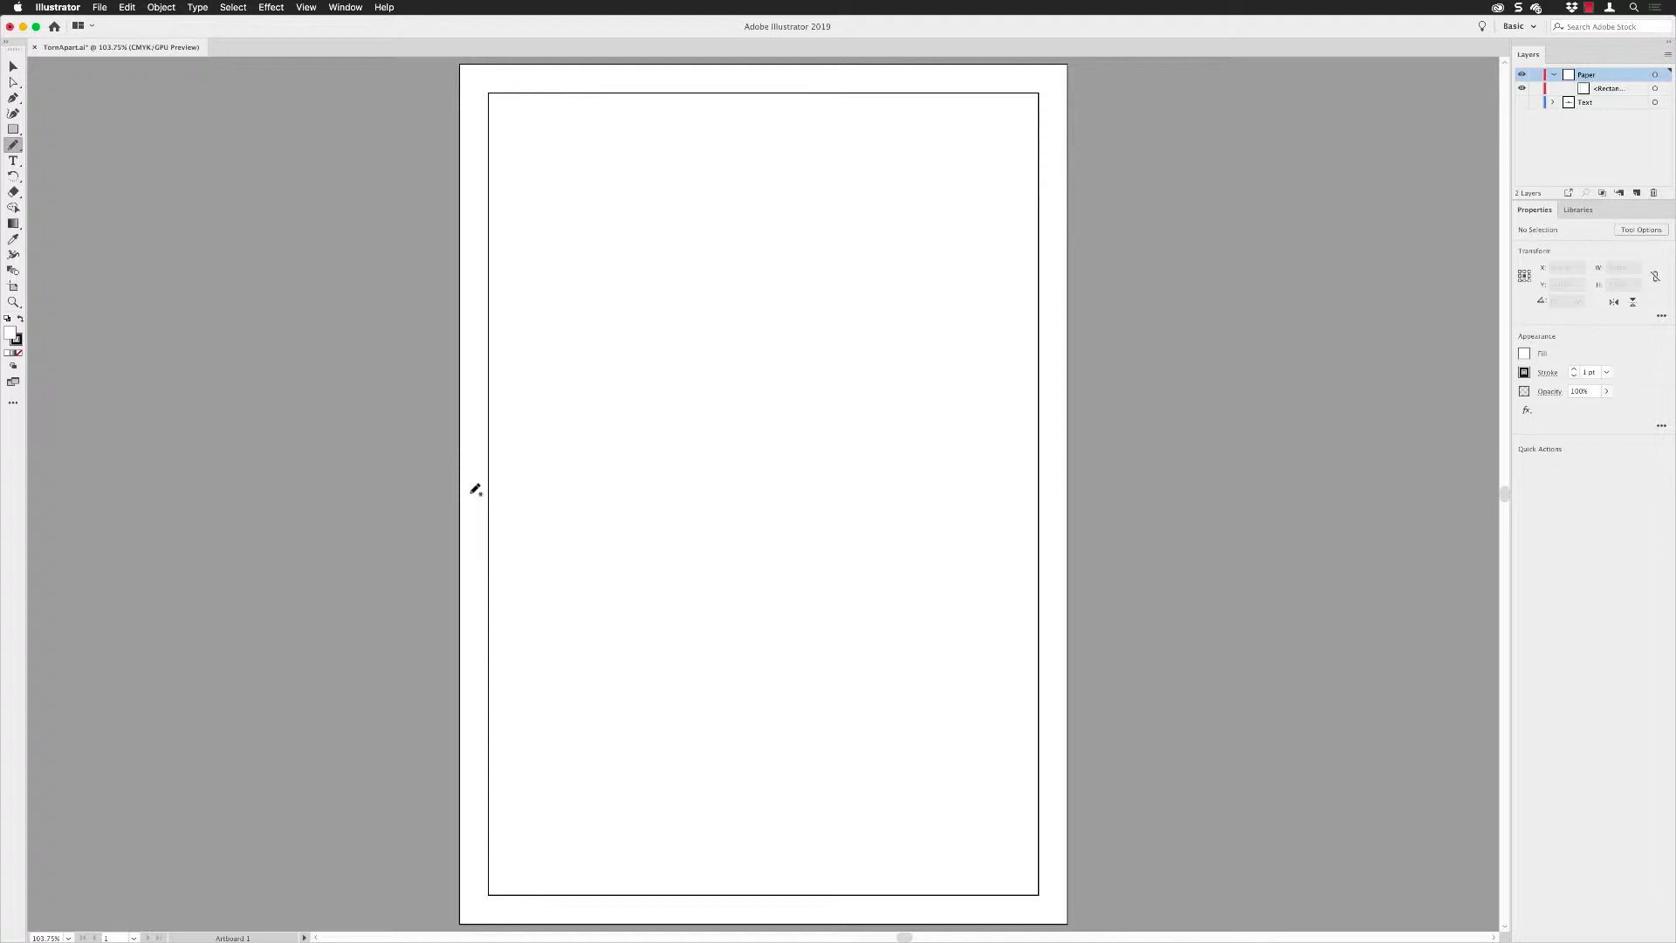
{"action": "left_click_drag", "start_coordinate": [471, 494], "coordinate": [1060, 495]}
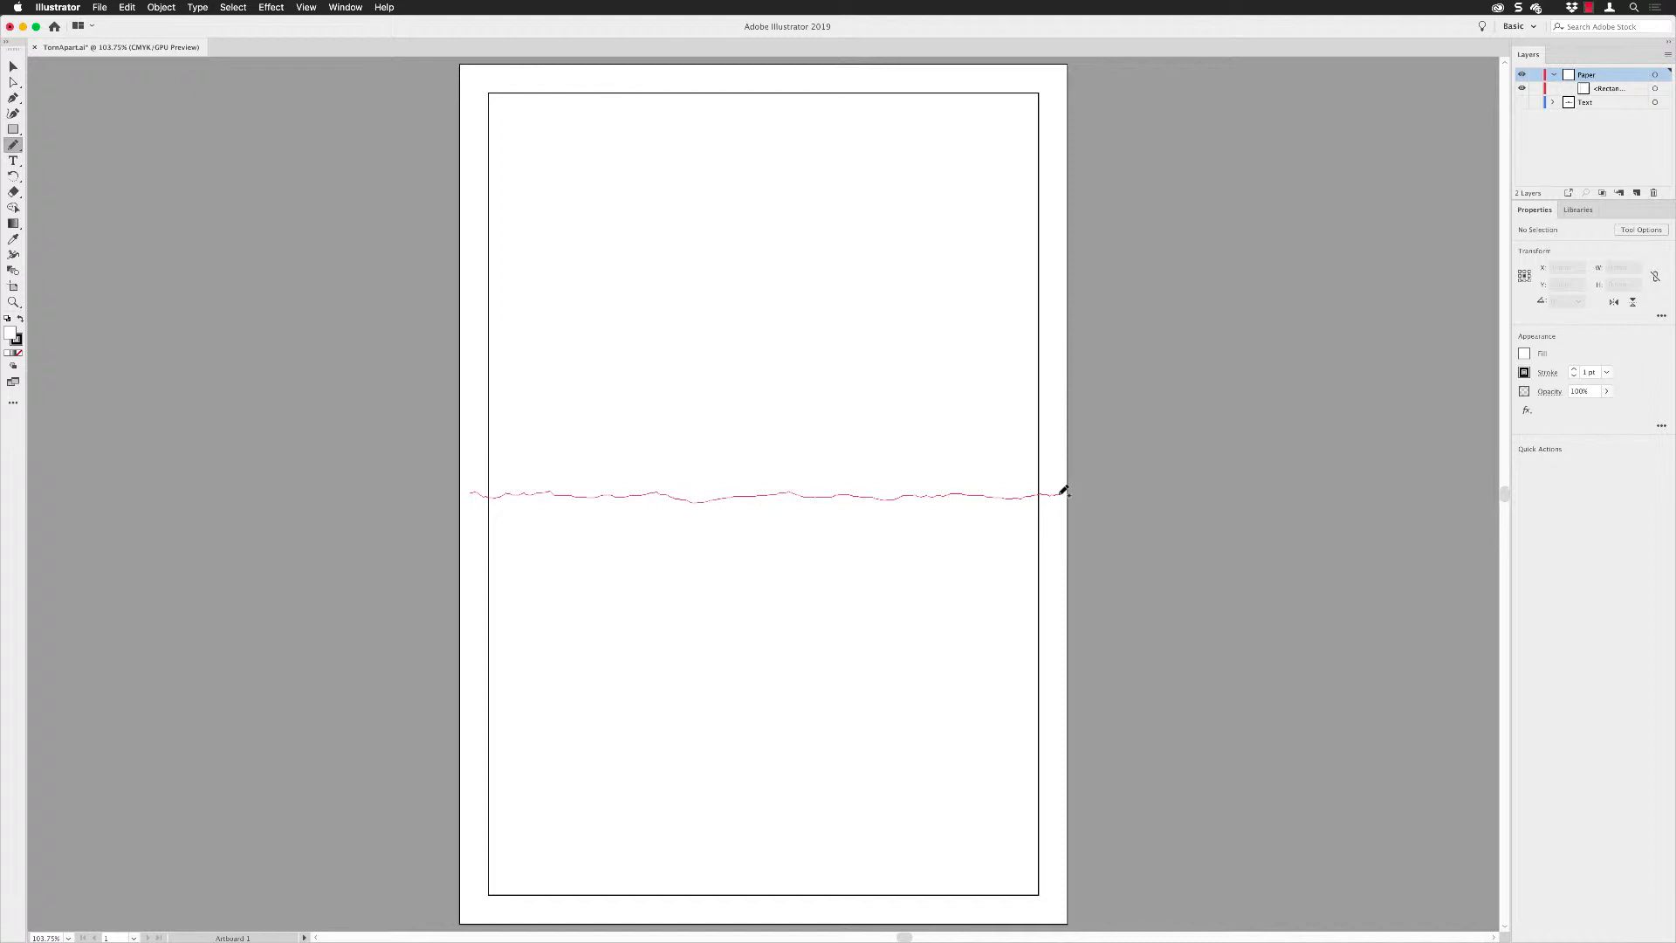
{"action": "left_click_drag", "start_coordinate": [1063, 490], "coordinate": [1063, 491]}
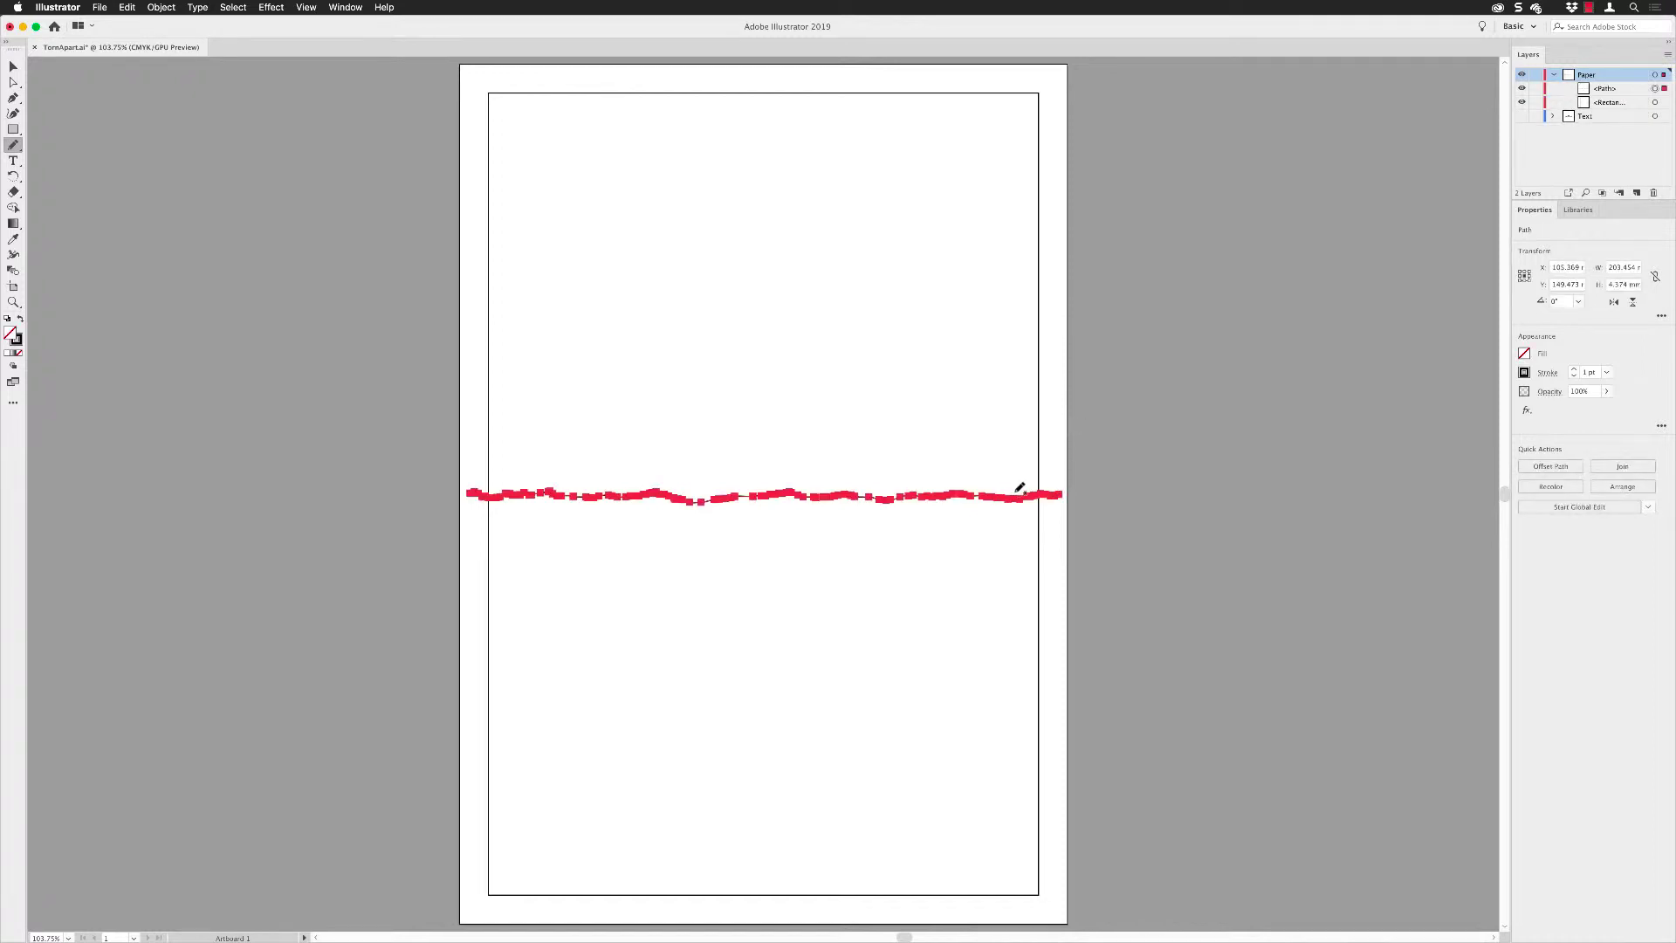
Step: Set the stroke weight of the pencil line to 6 pt
{"action": "left_click", "coordinate": [13, 302]}
{"action": "left_click", "coordinate": [1030, 500]}
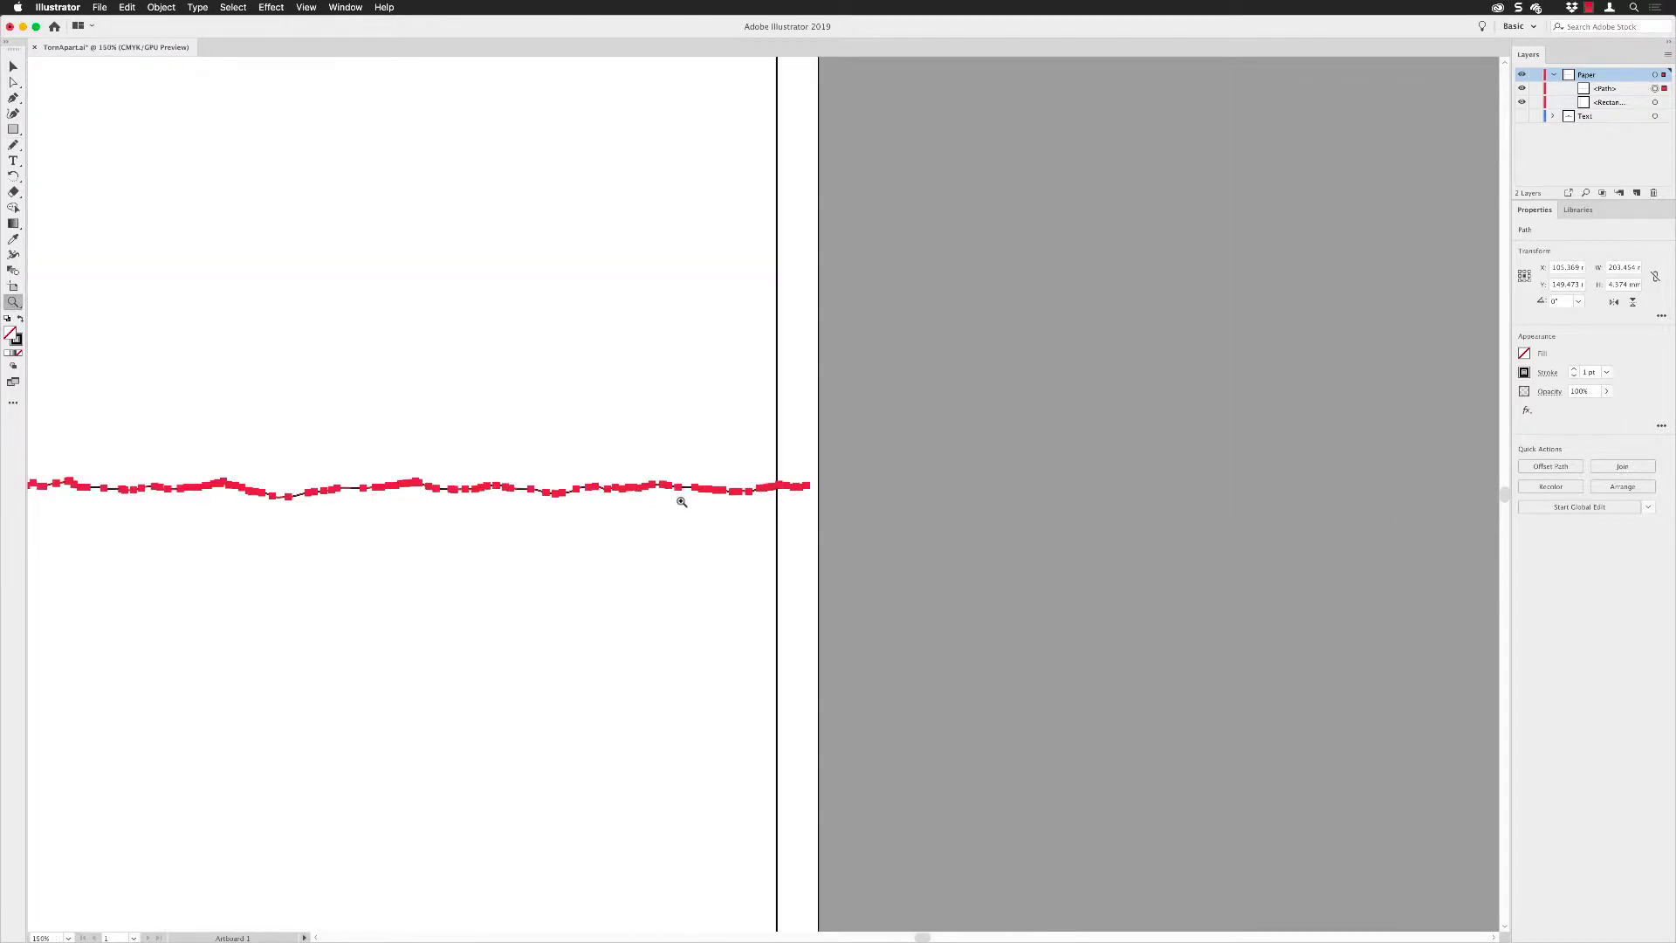
{"action": "left_click", "coordinate": [738, 514]}
{"action": "left_click", "coordinate": [733, 513]}
{"action": "left_click", "coordinate": [721, 508]}
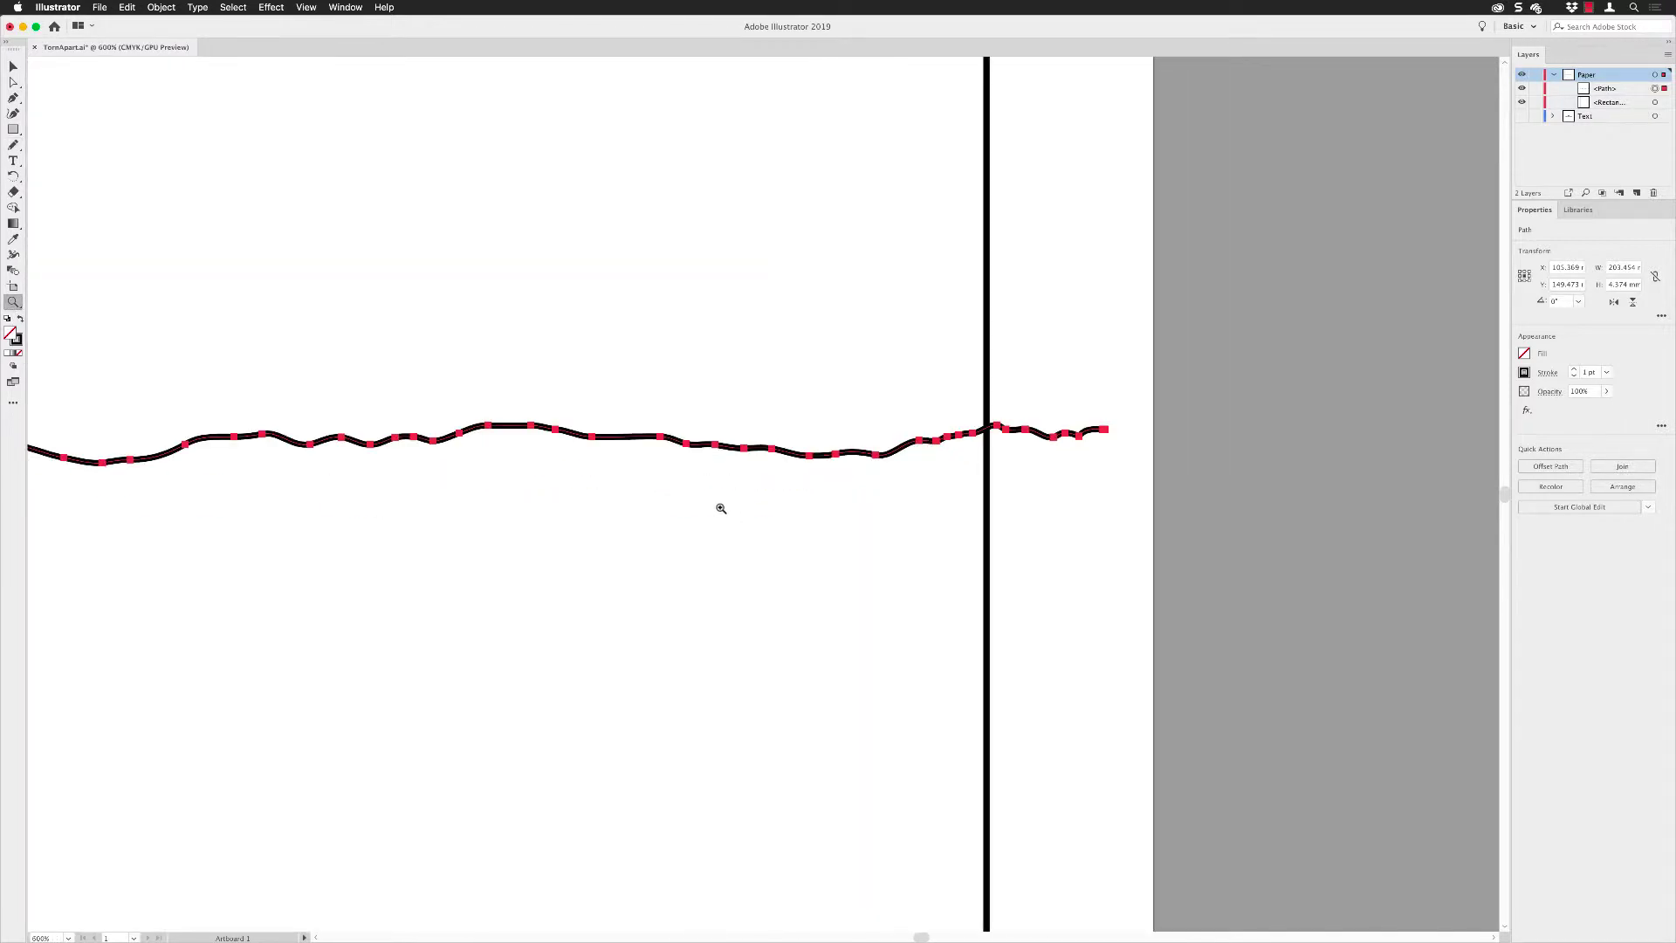
{"action": "left_click_drag", "start_coordinate": [722, 475], "coordinate": [755, 458]}
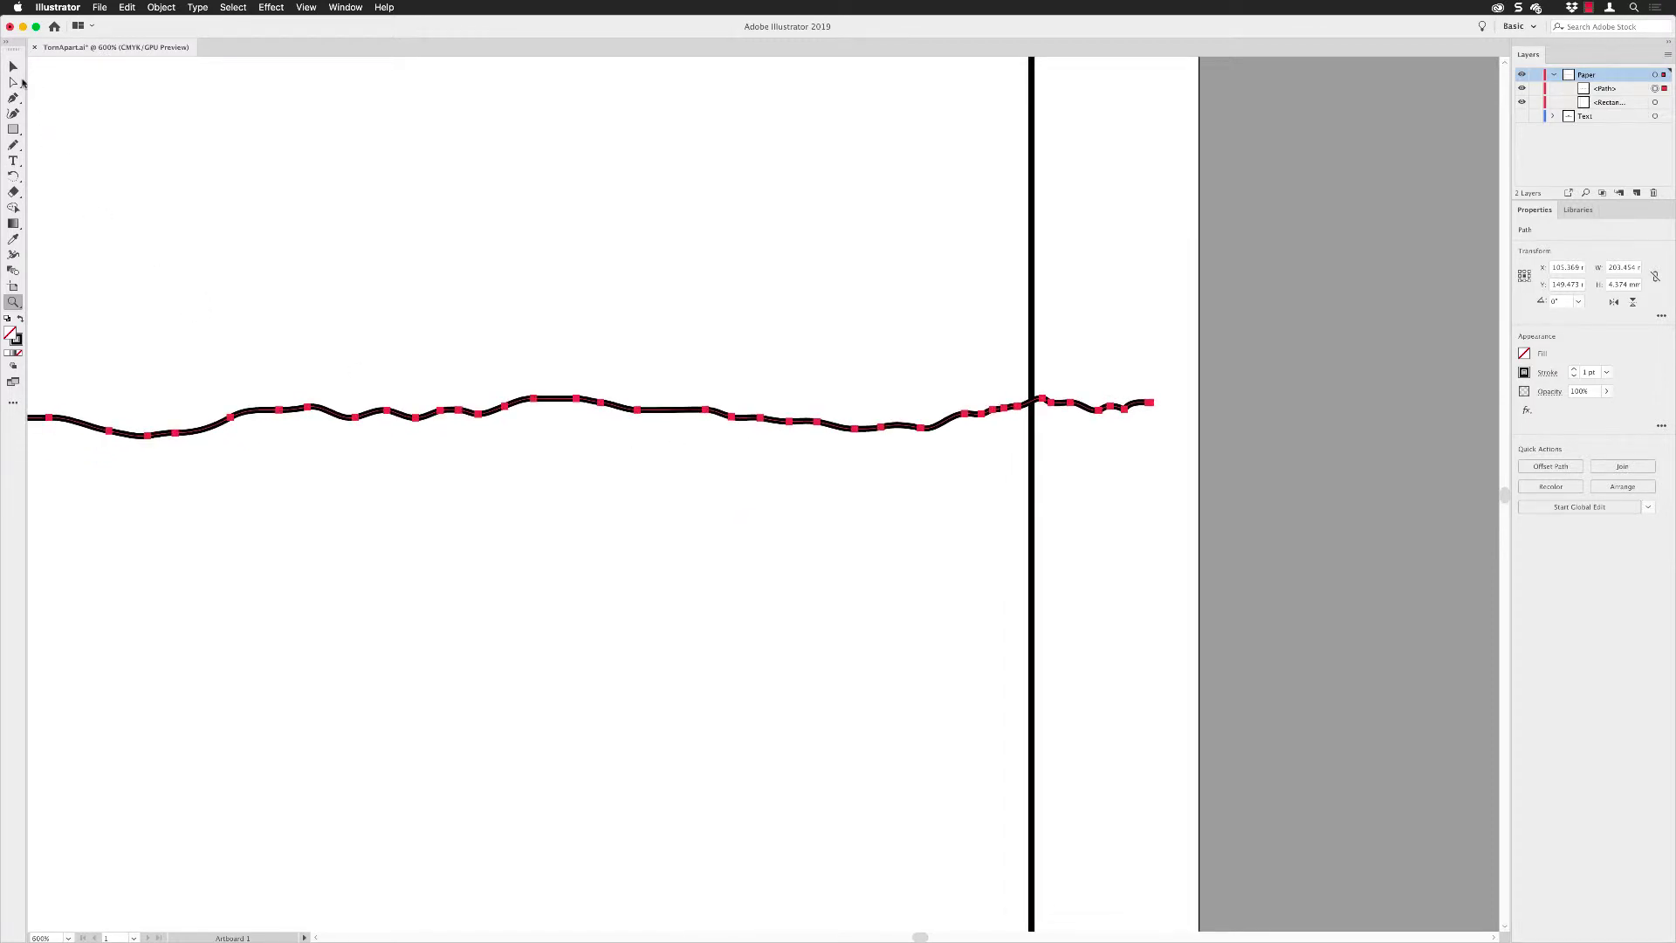
{"action": "left_click", "coordinate": [13, 67]}
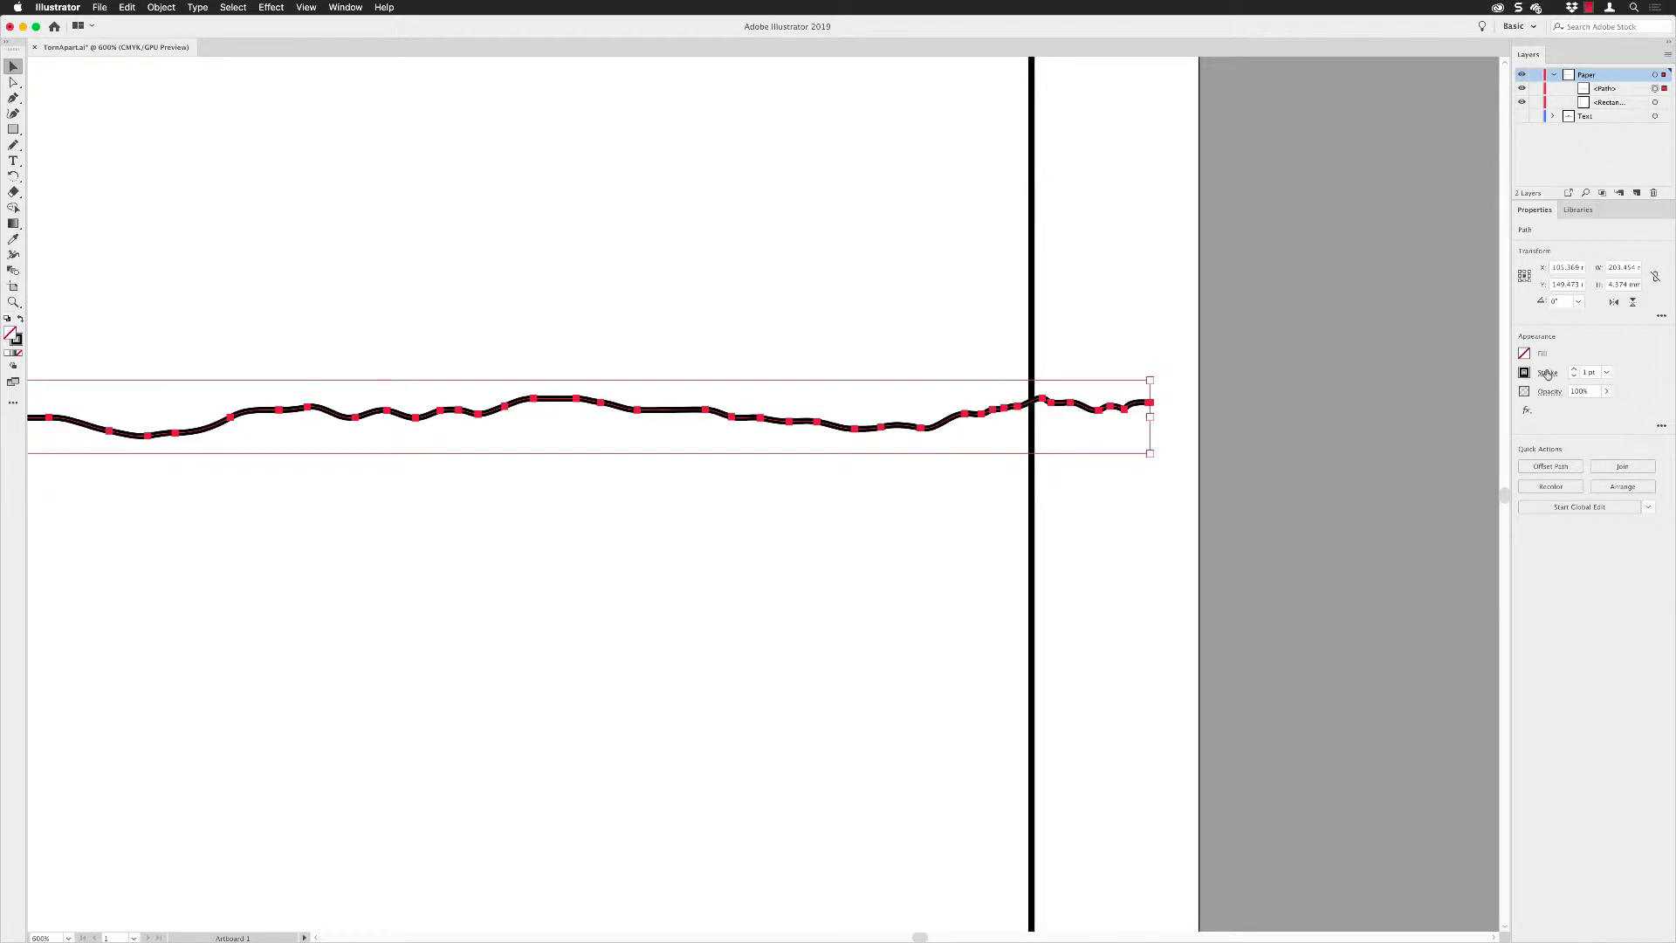
{"action": "left_click", "coordinate": [1575, 370]}
{"action": "left_click", "coordinate": [1574, 370]}
{"action": "left_click", "coordinate": [1575, 370]}
{"action": "left_click", "coordinate": [1573, 369]}
{"action": "left_click", "coordinate": [1573, 369]}
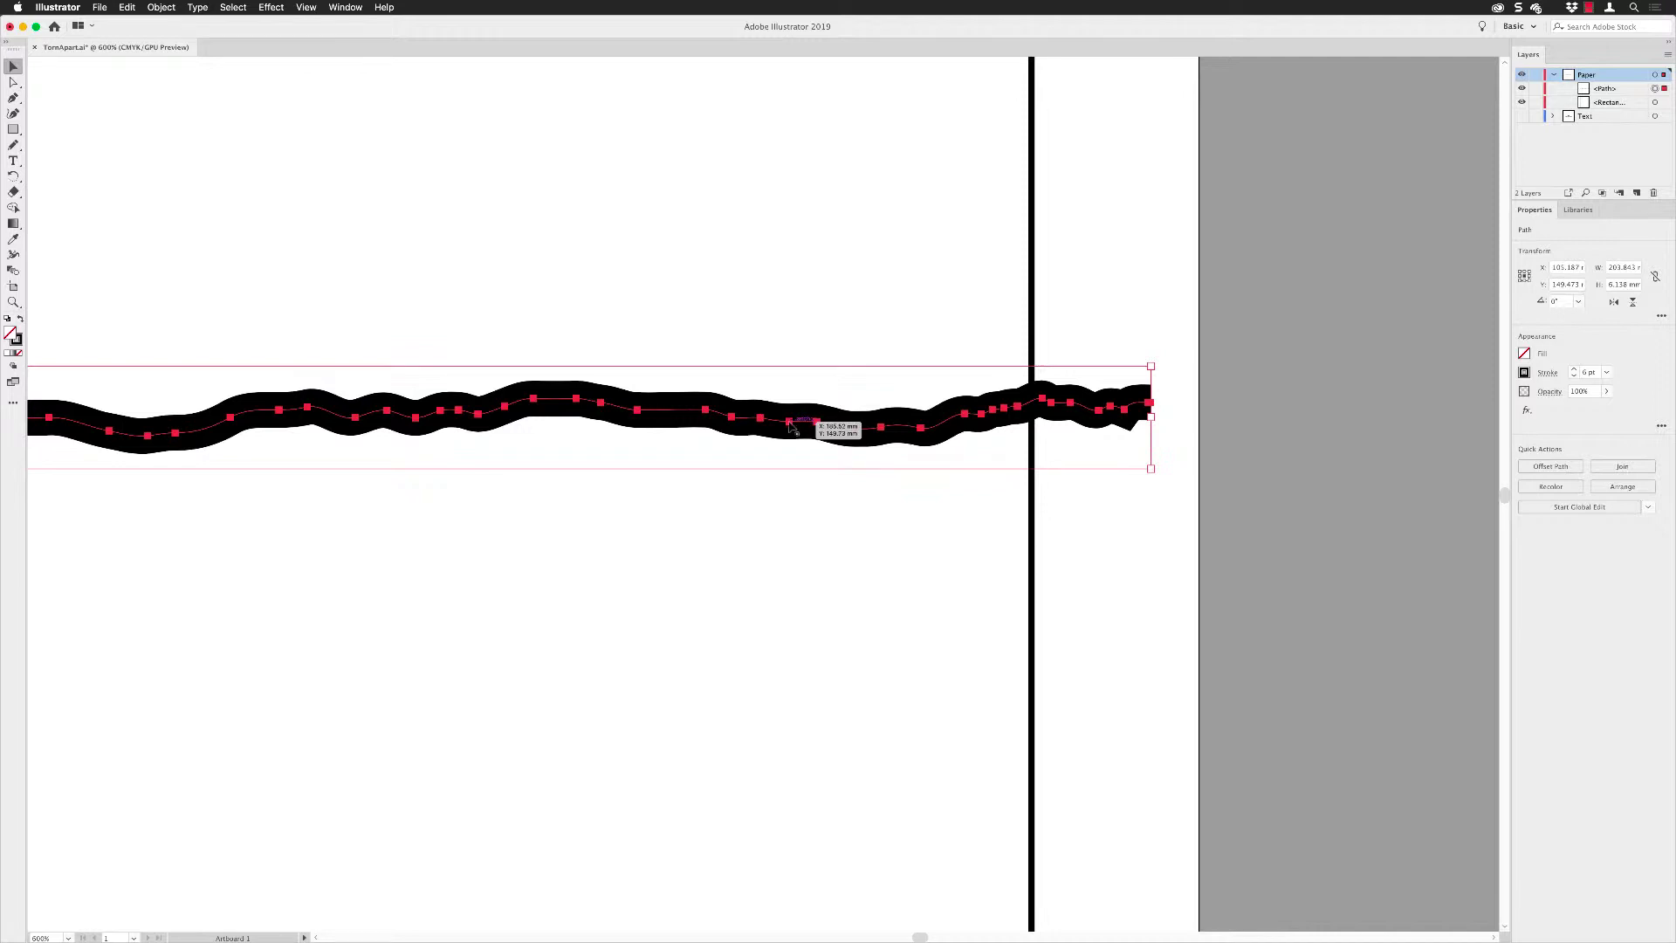
Step: Convert the thick pencil line into a filled shape with Outline Stroke
{"action": "left_click", "coordinate": [166, 6]}
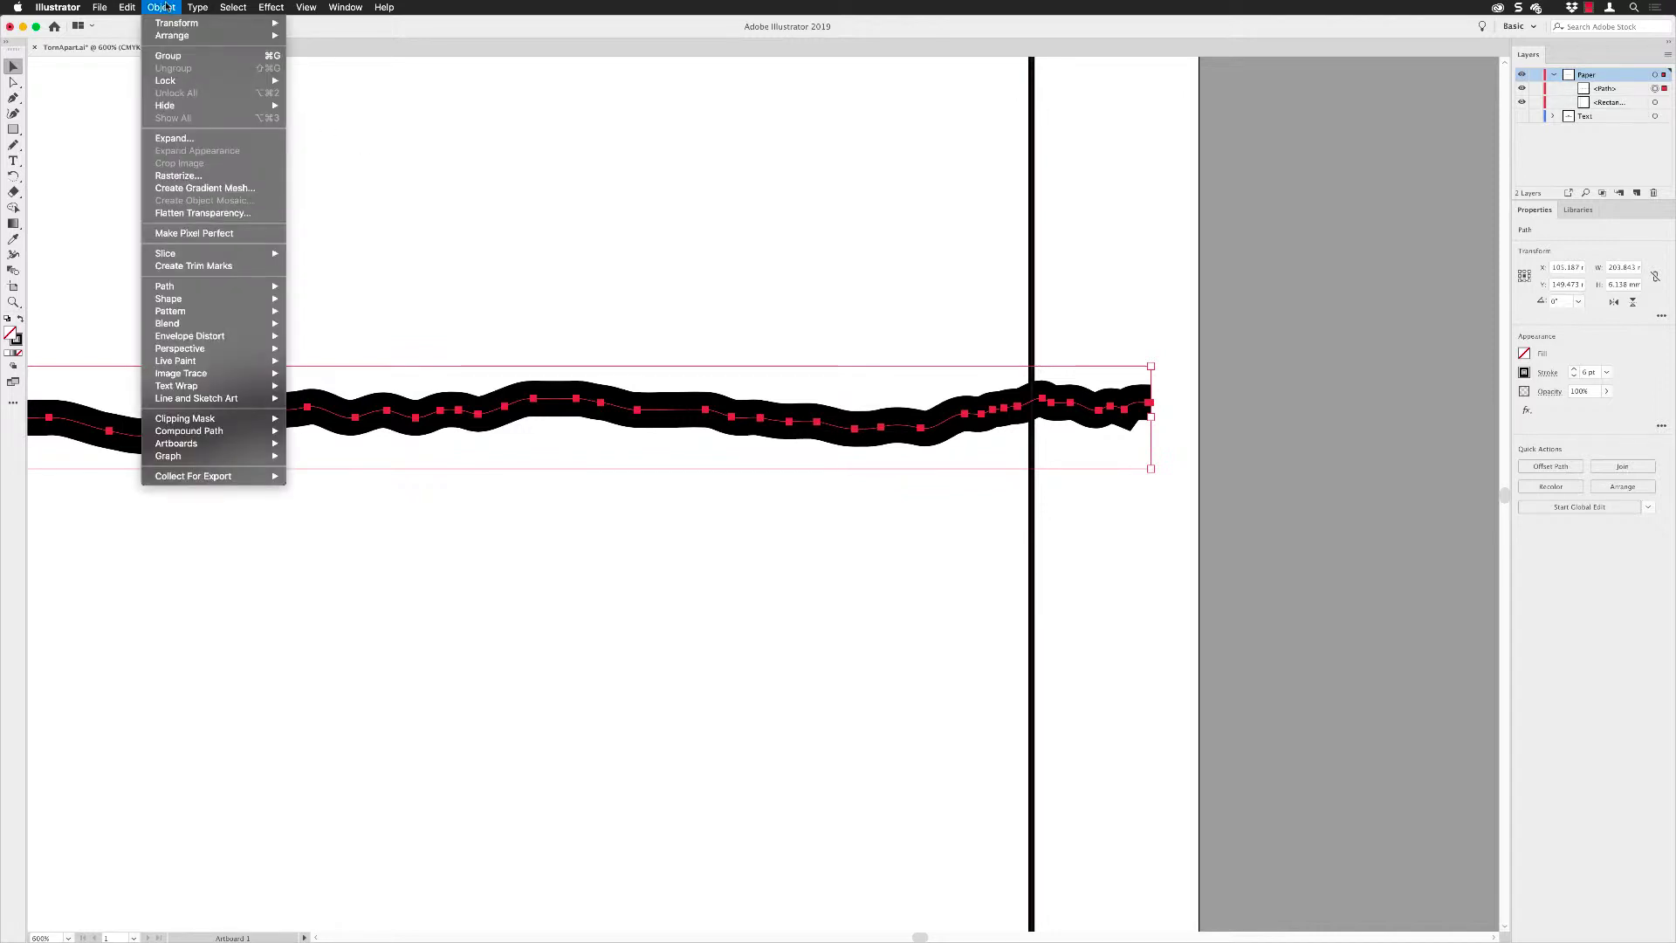
{"action": "mouse_move", "coordinate": [176, 284]}
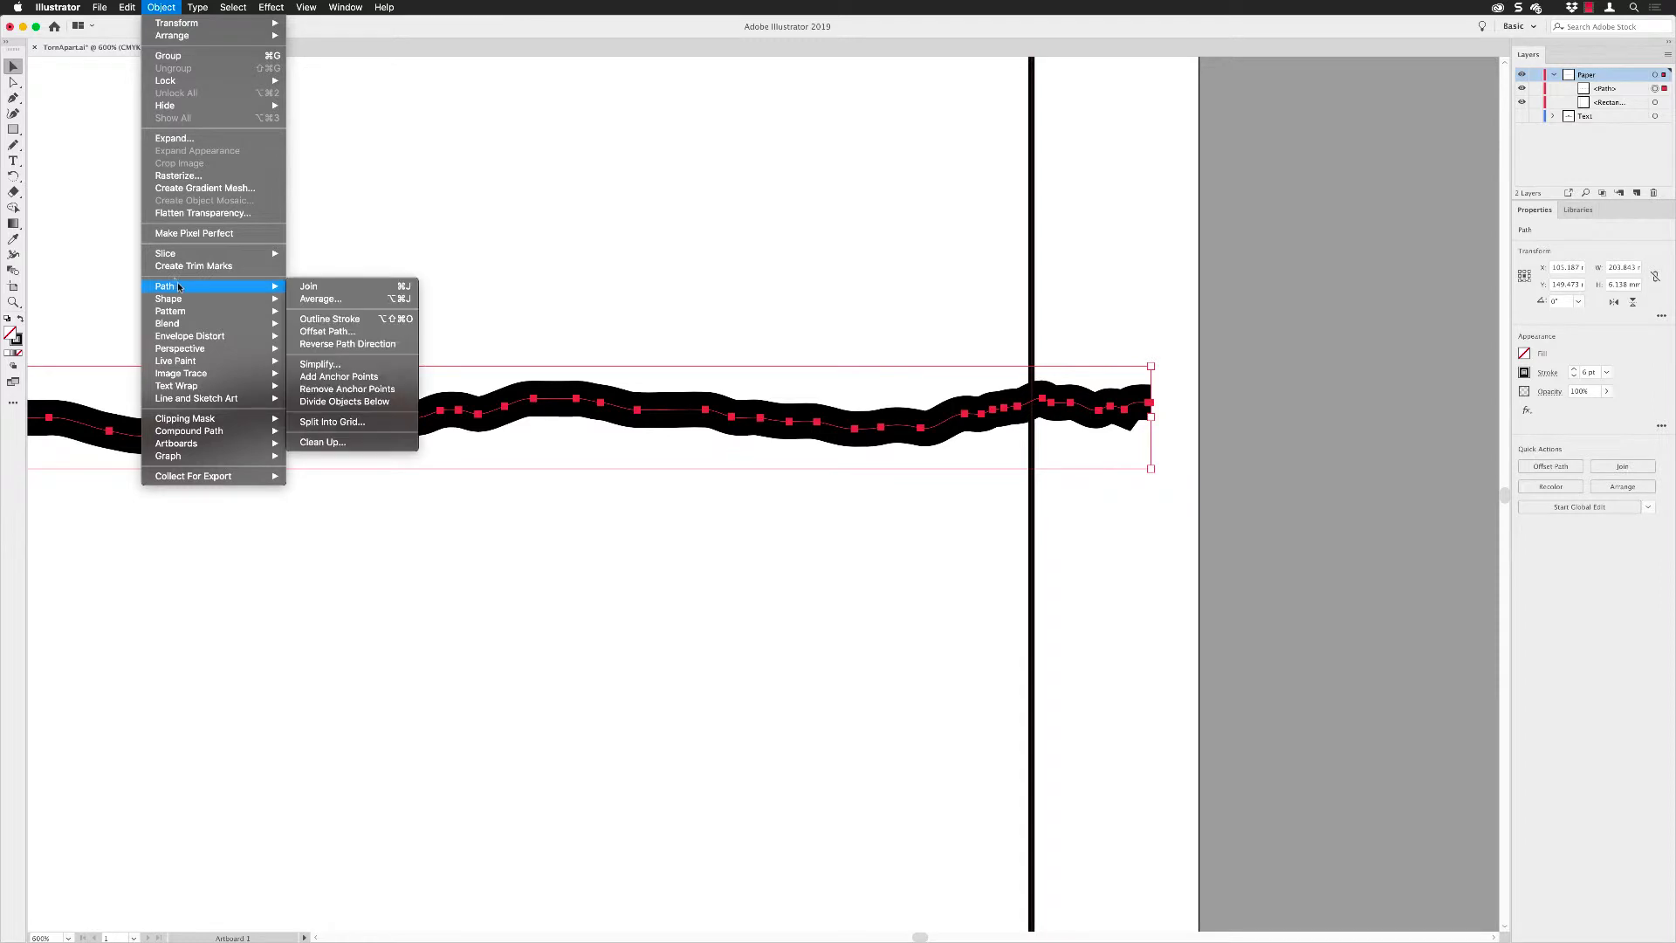
{"action": "left_click", "coordinate": [350, 319]}
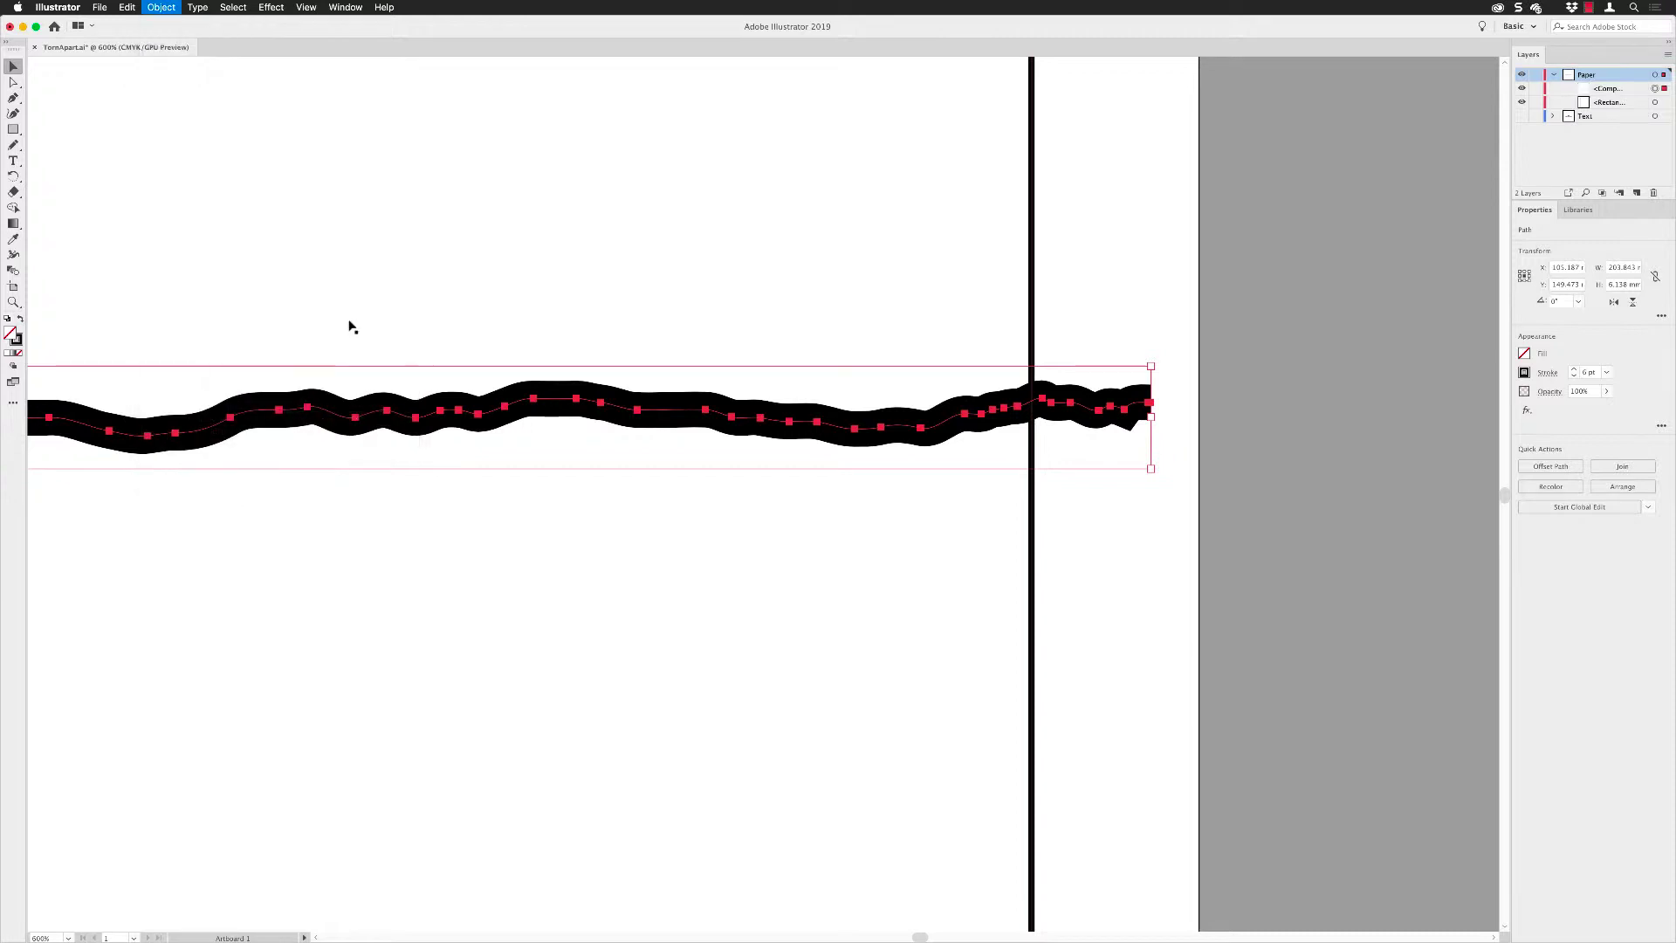
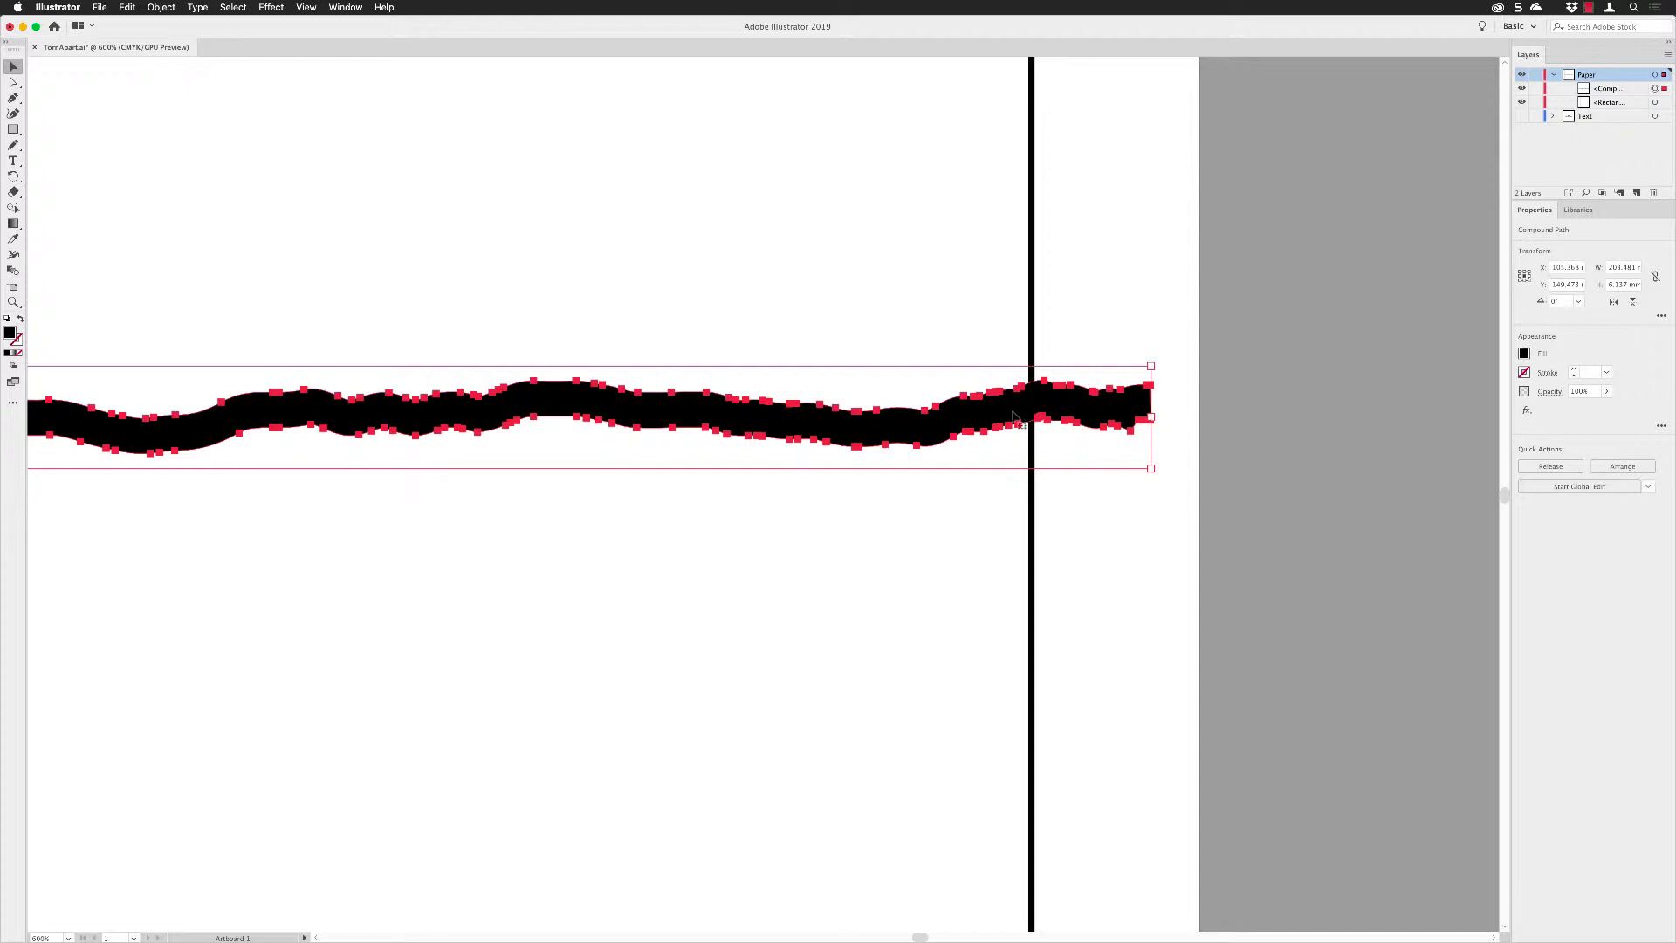
Step: Start a Roughen effect on the outlined line with the preview on and the size mode set to Absolute
{"action": "left_click", "coordinate": [1525, 411]}
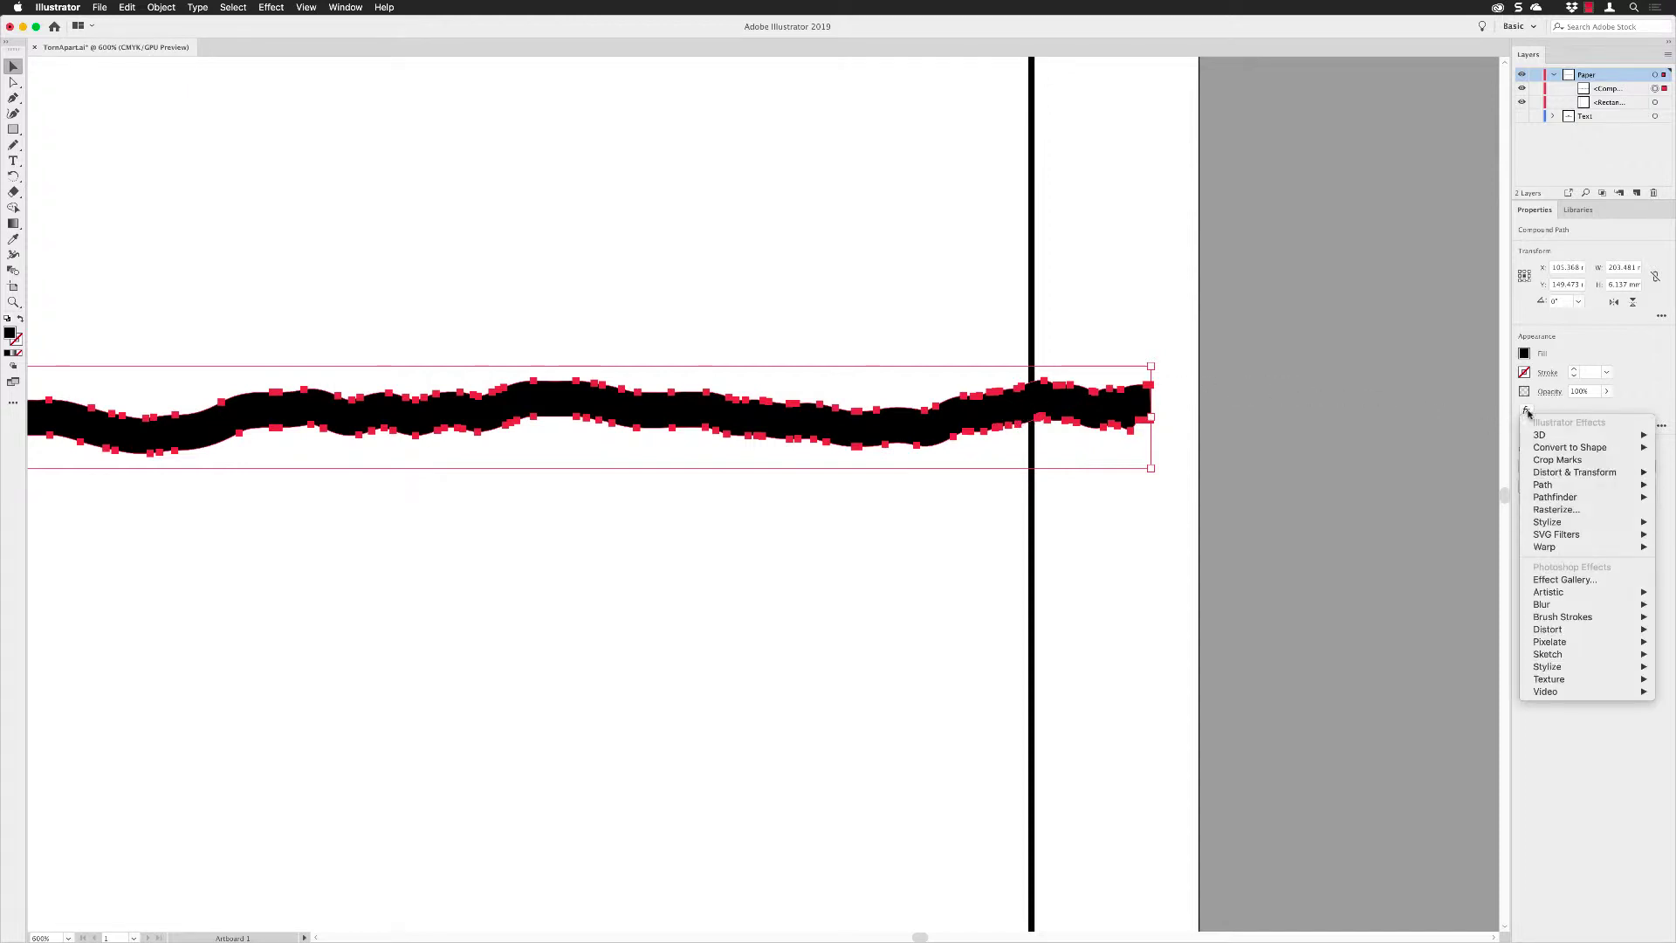
{"action": "mouse_move", "coordinate": [1544, 476]}
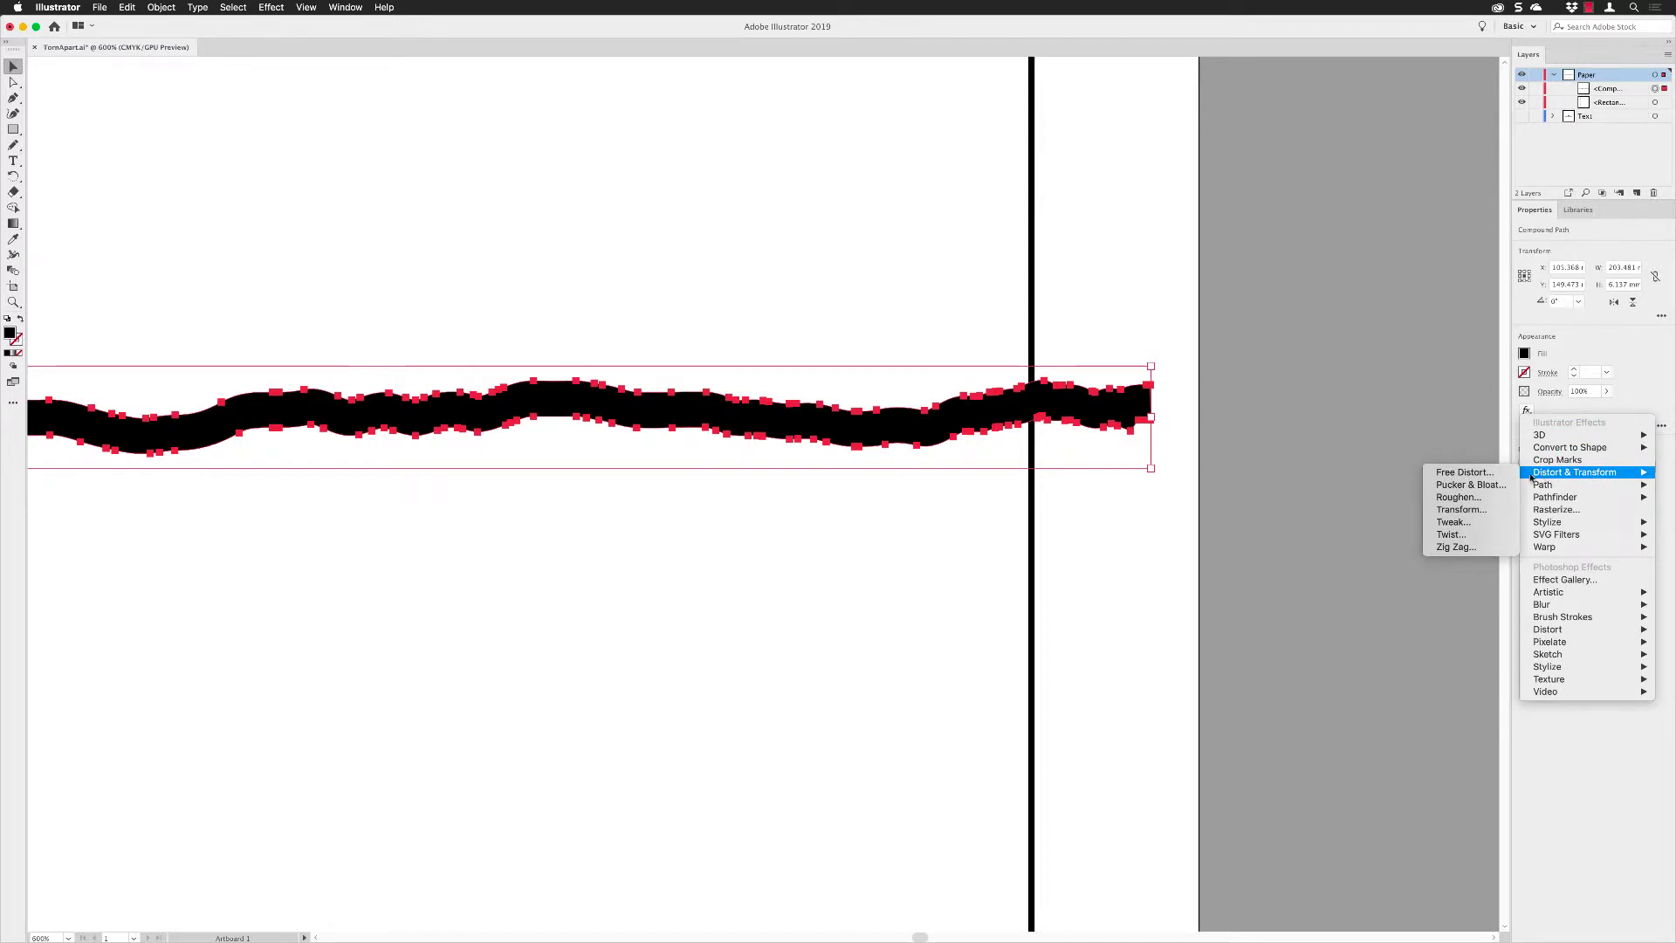
{"action": "left_click", "coordinate": [1459, 497]}
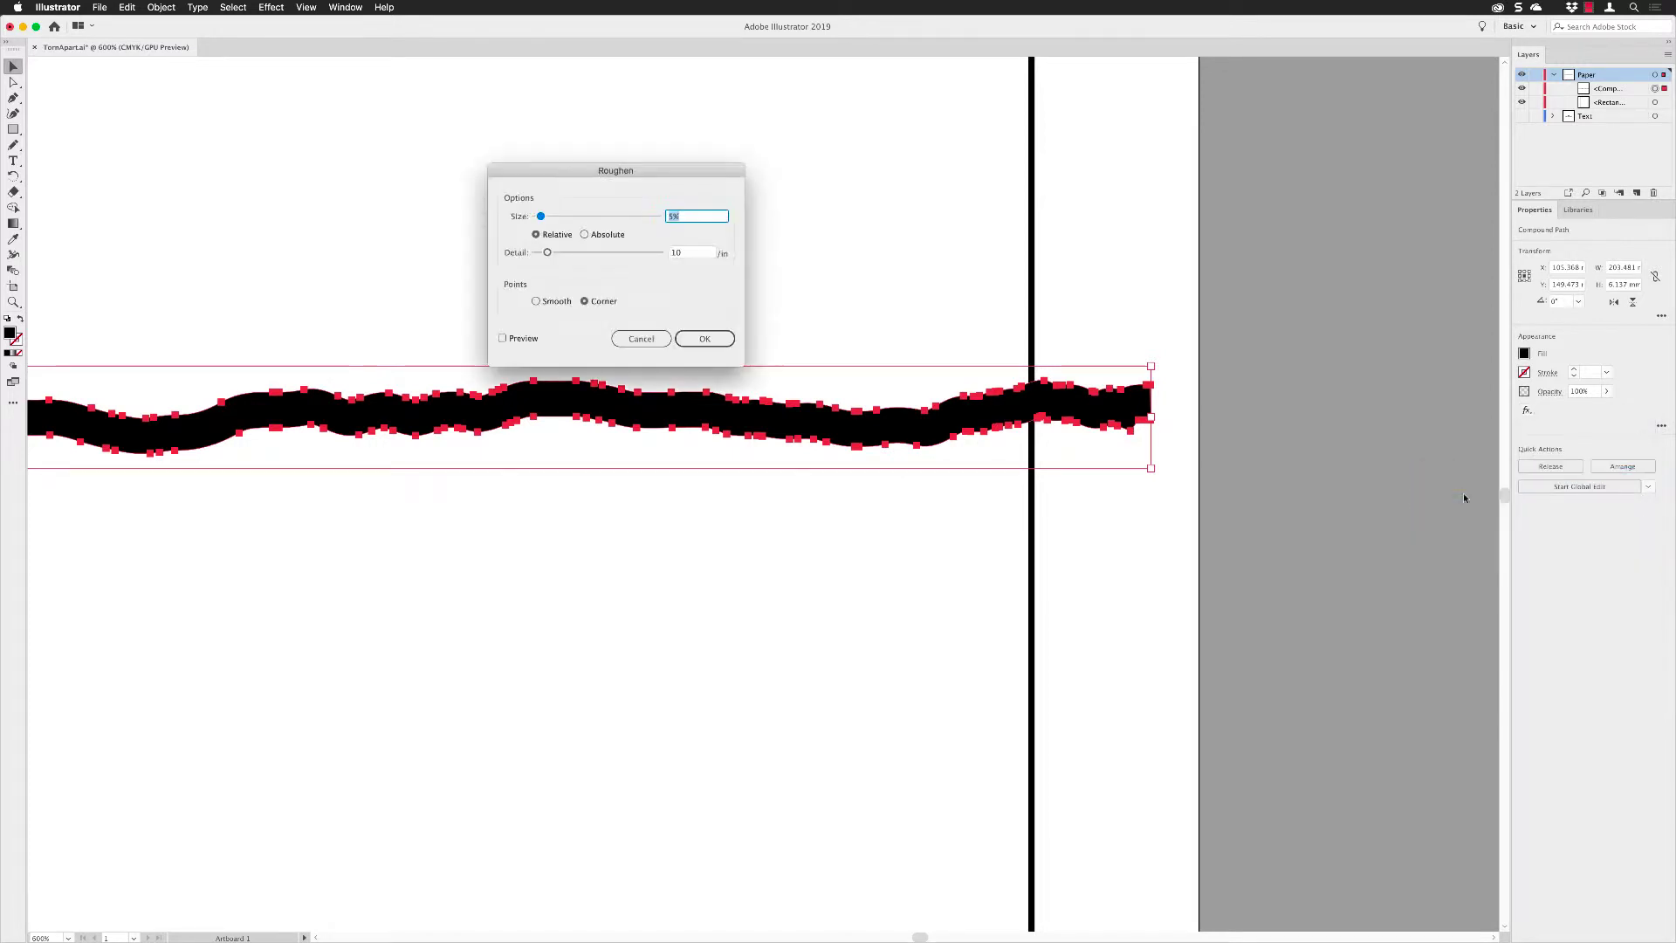
{"action": "left_click_drag", "start_coordinate": [616, 173], "coordinate": [768, 145]}
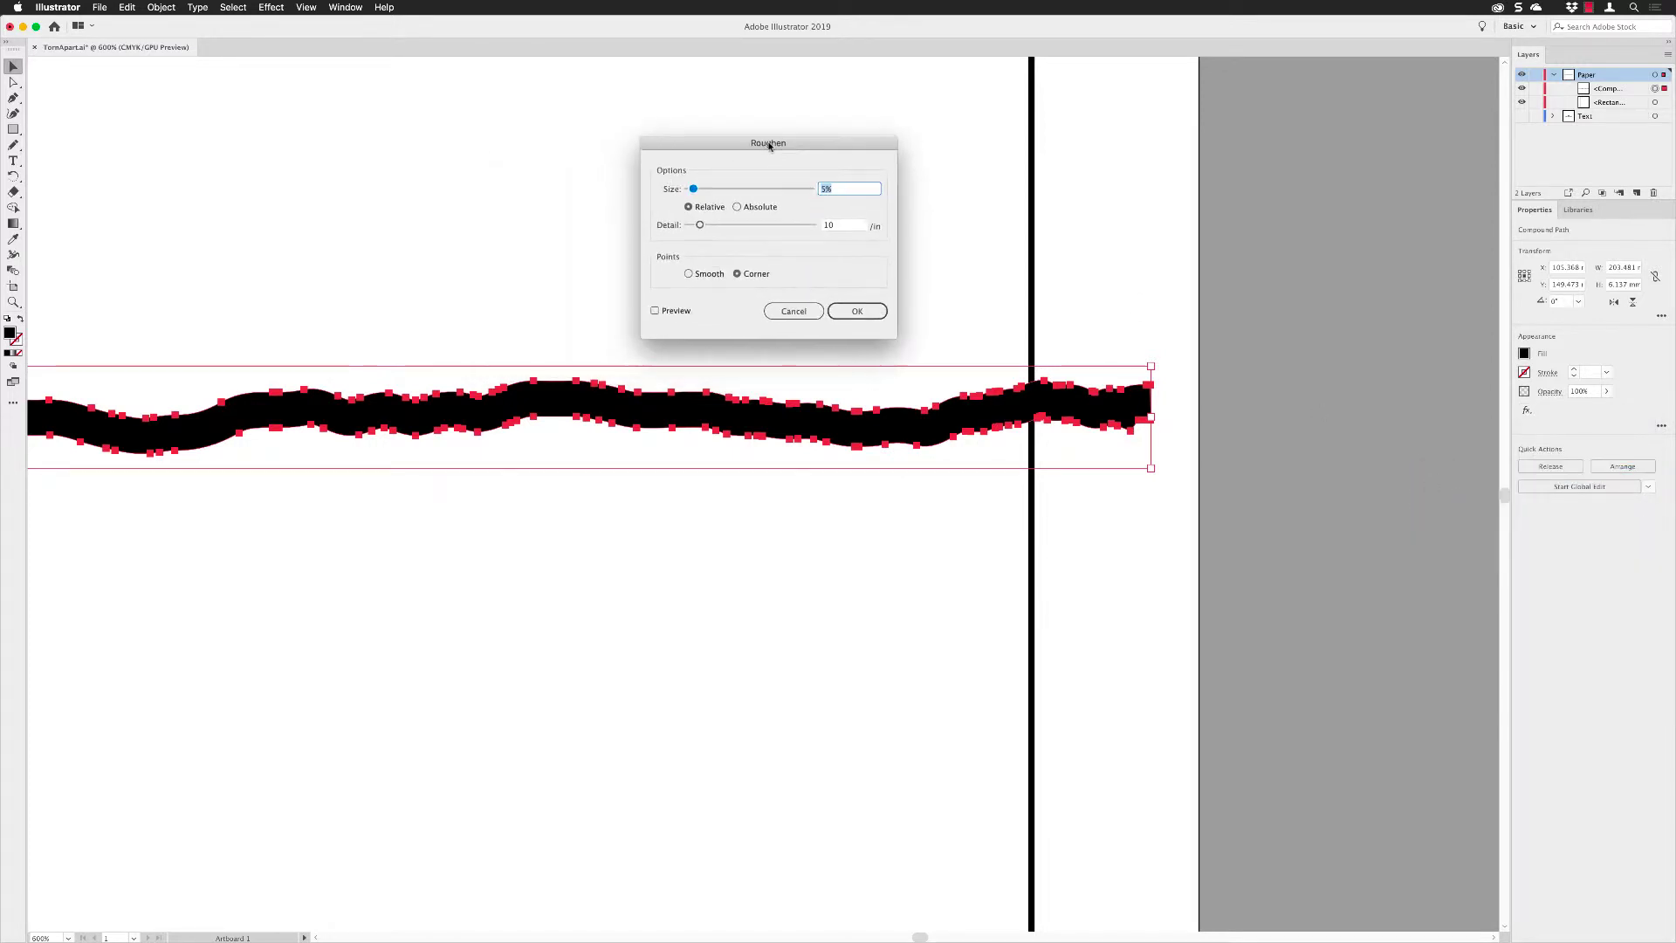
{"action": "left_click", "coordinate": [653, 311]}
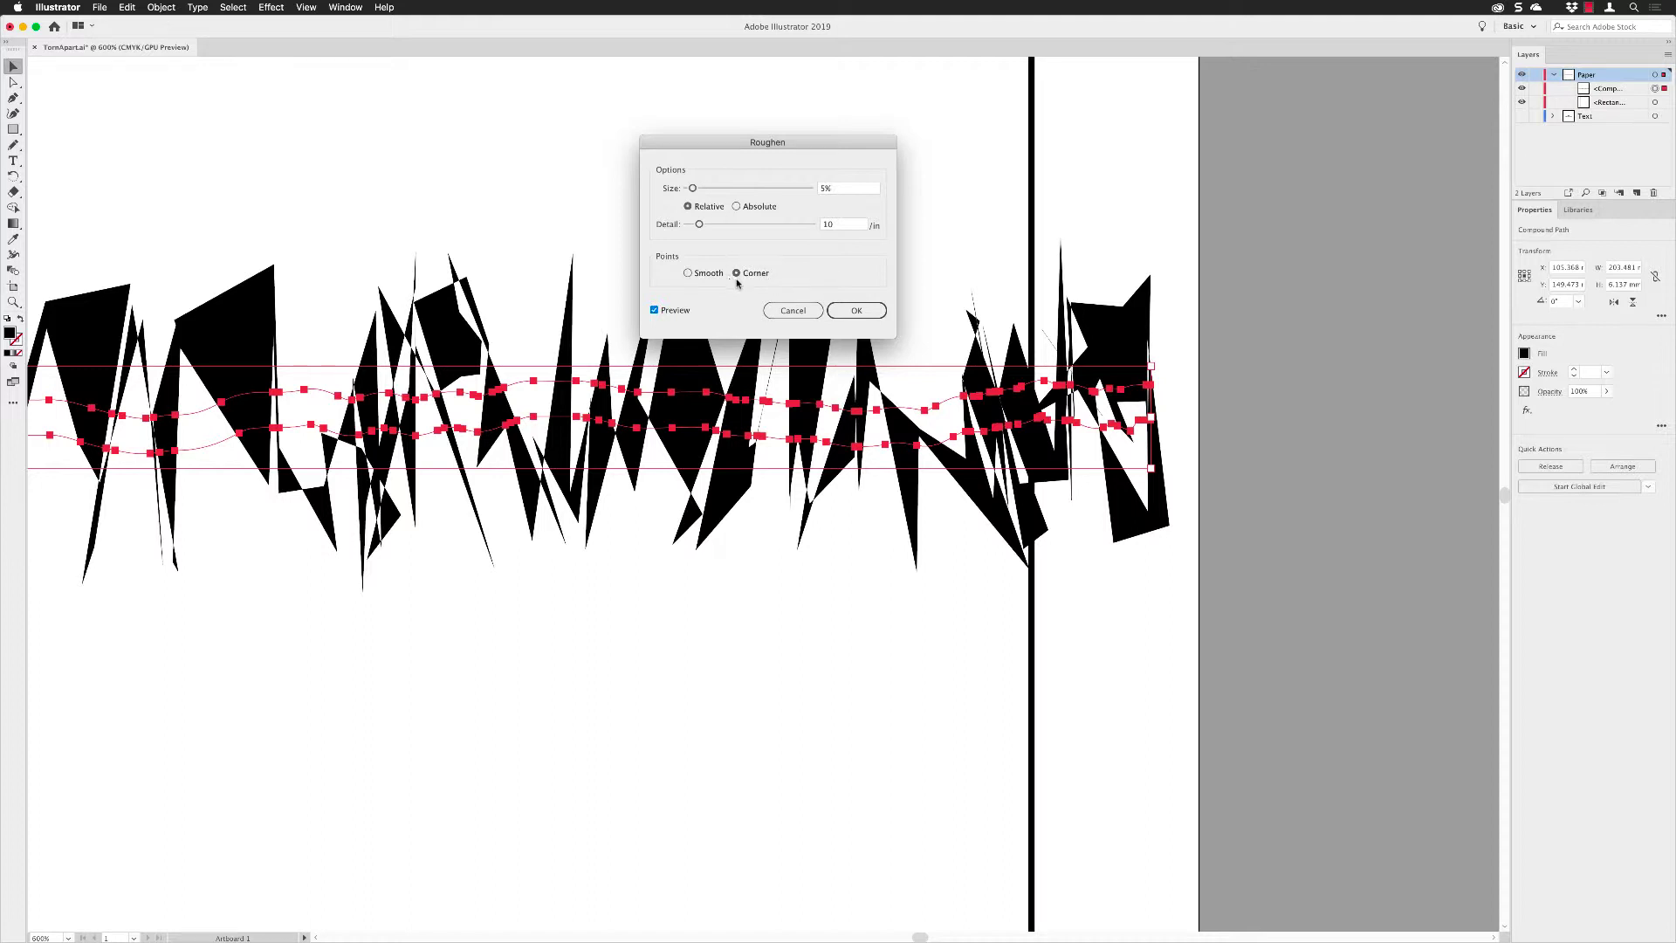
{"action": "left_click", "coordinate": [736, 207]}
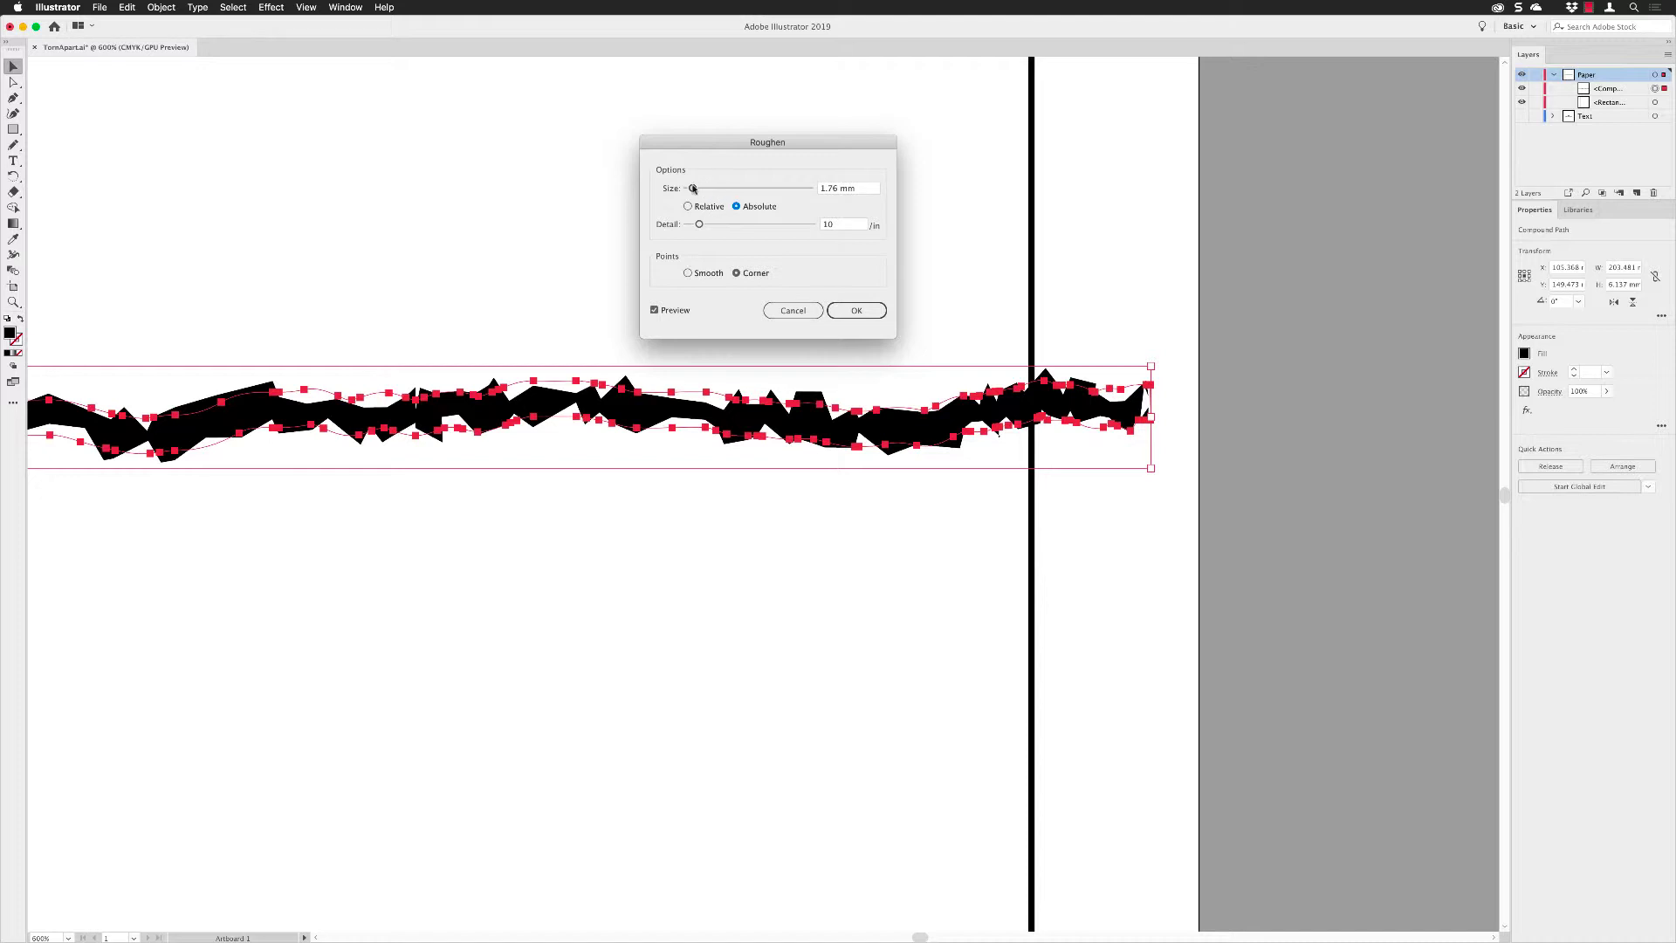
Step: Set the roughening size to 0.3 mm and the detail to 100 per inch with corner points, and apply the effect
{"action": "mouse_move", "coordinate": [693, 188]}
{"action": "left_mouse_down"}
{"action": "mouse_move", "coordinate": [731, 189]}
{"action": "mouse_move", "coordinate": [693, 188]}
{"action": "left_mouse_up"}
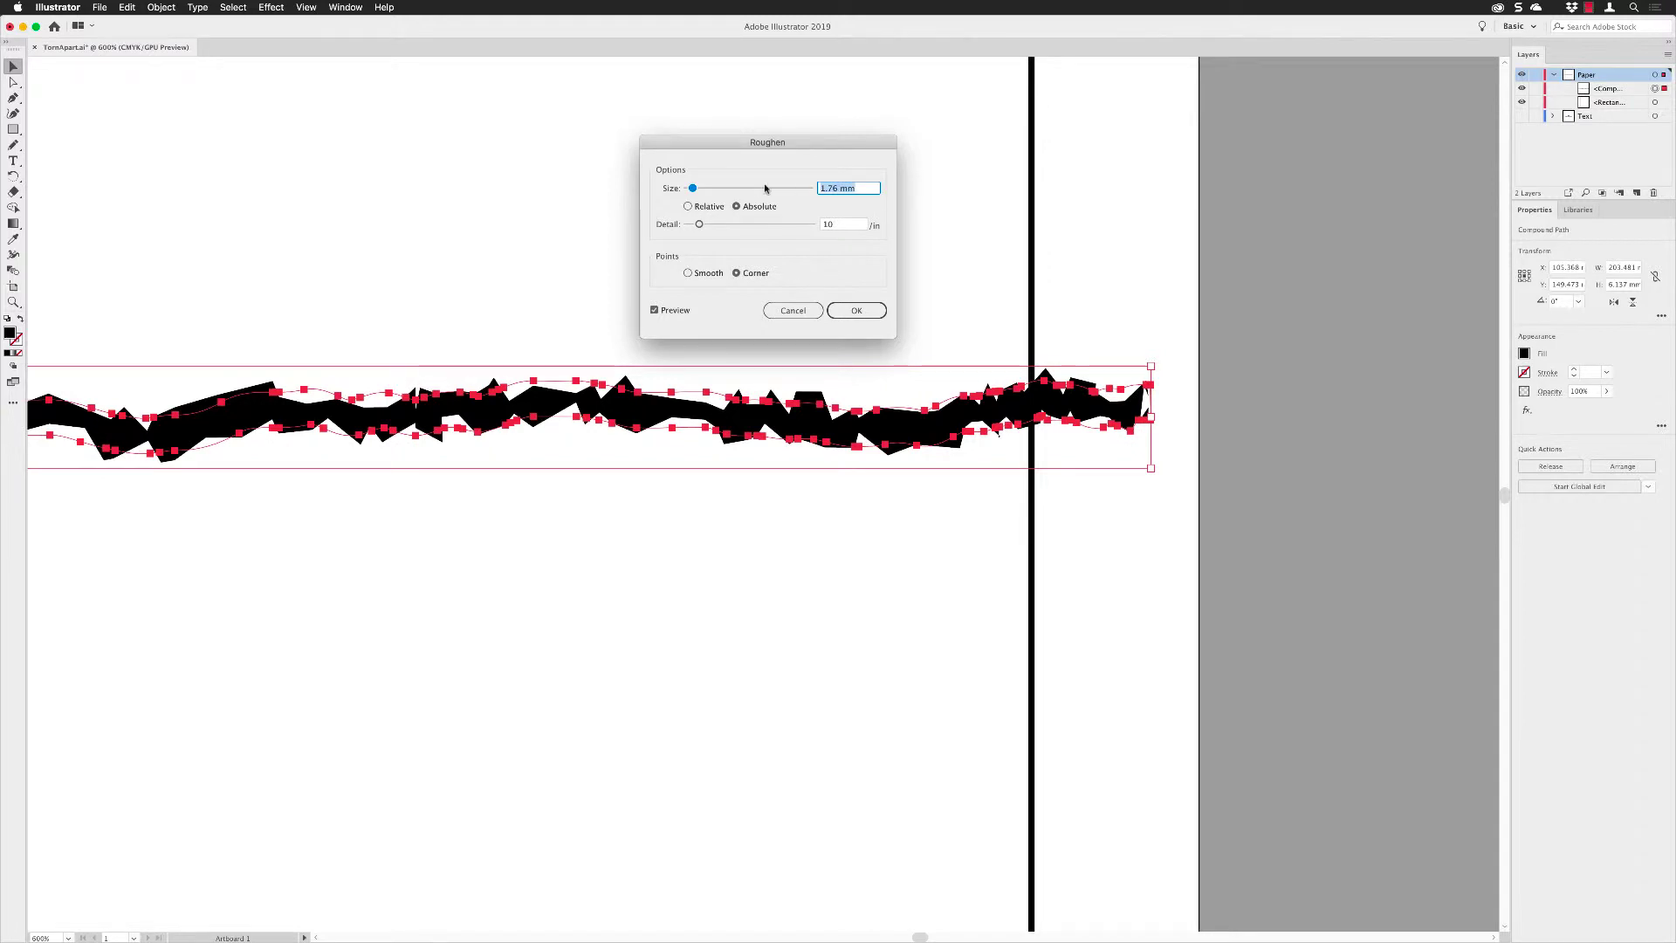
{"action": "type", "text": "0.5"}
{"action": "left_click", "coordinate": [838, 225]}
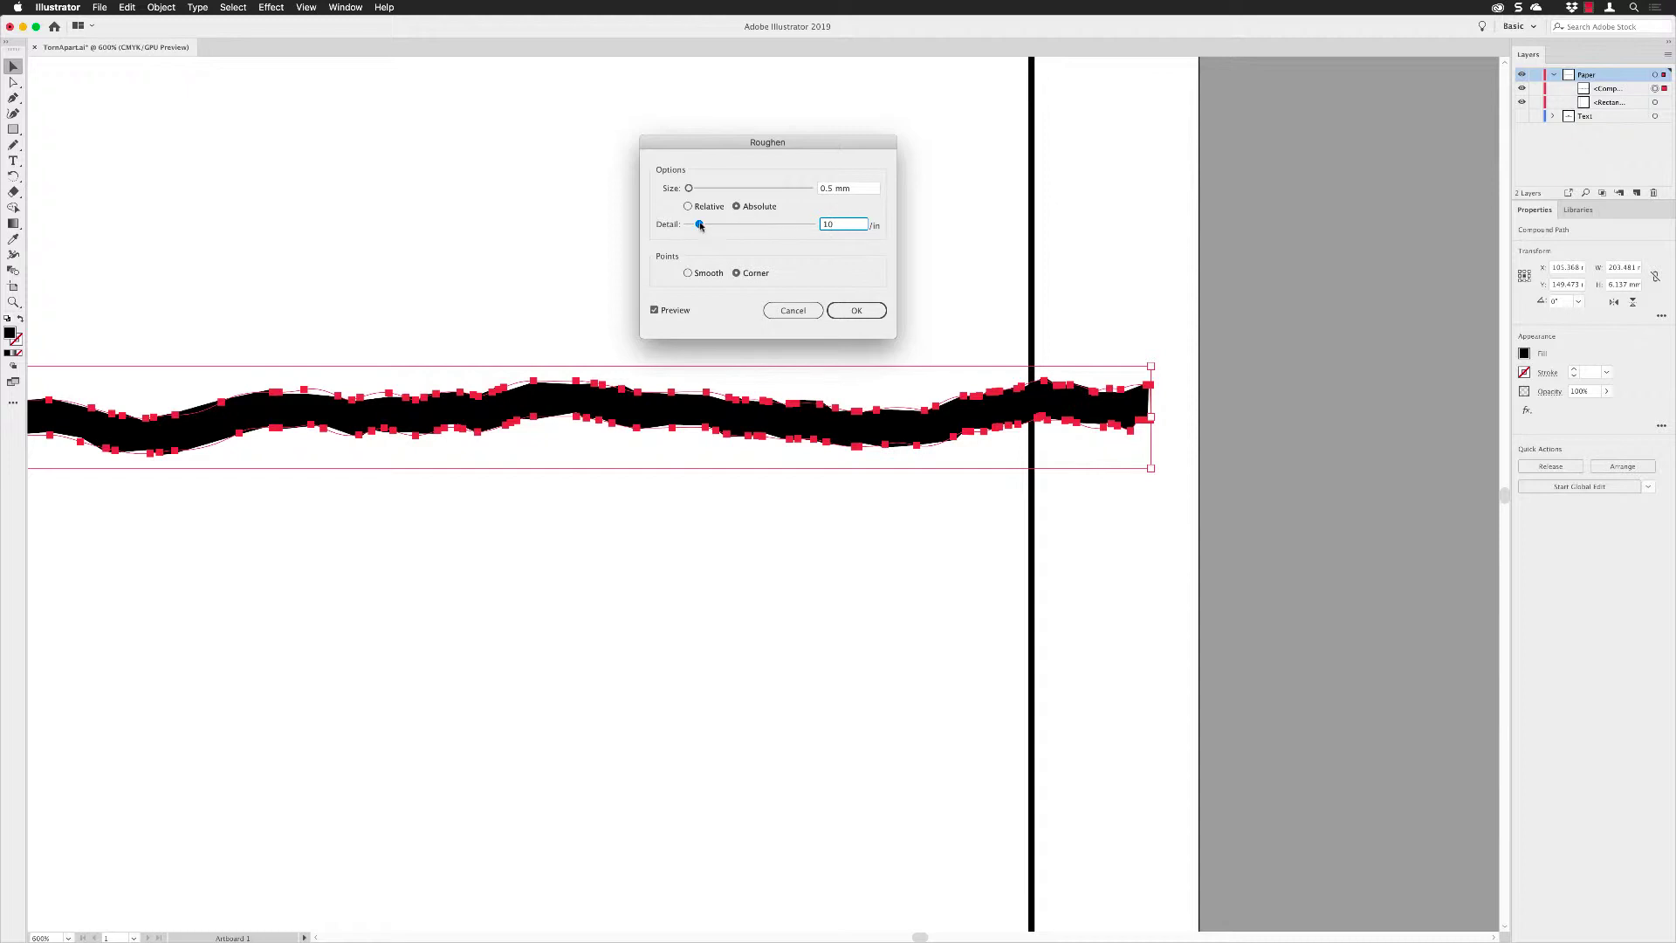
{"action": "left_click_drag", "start_coordinate": [699, 224], "coordinate": [812, 228]}
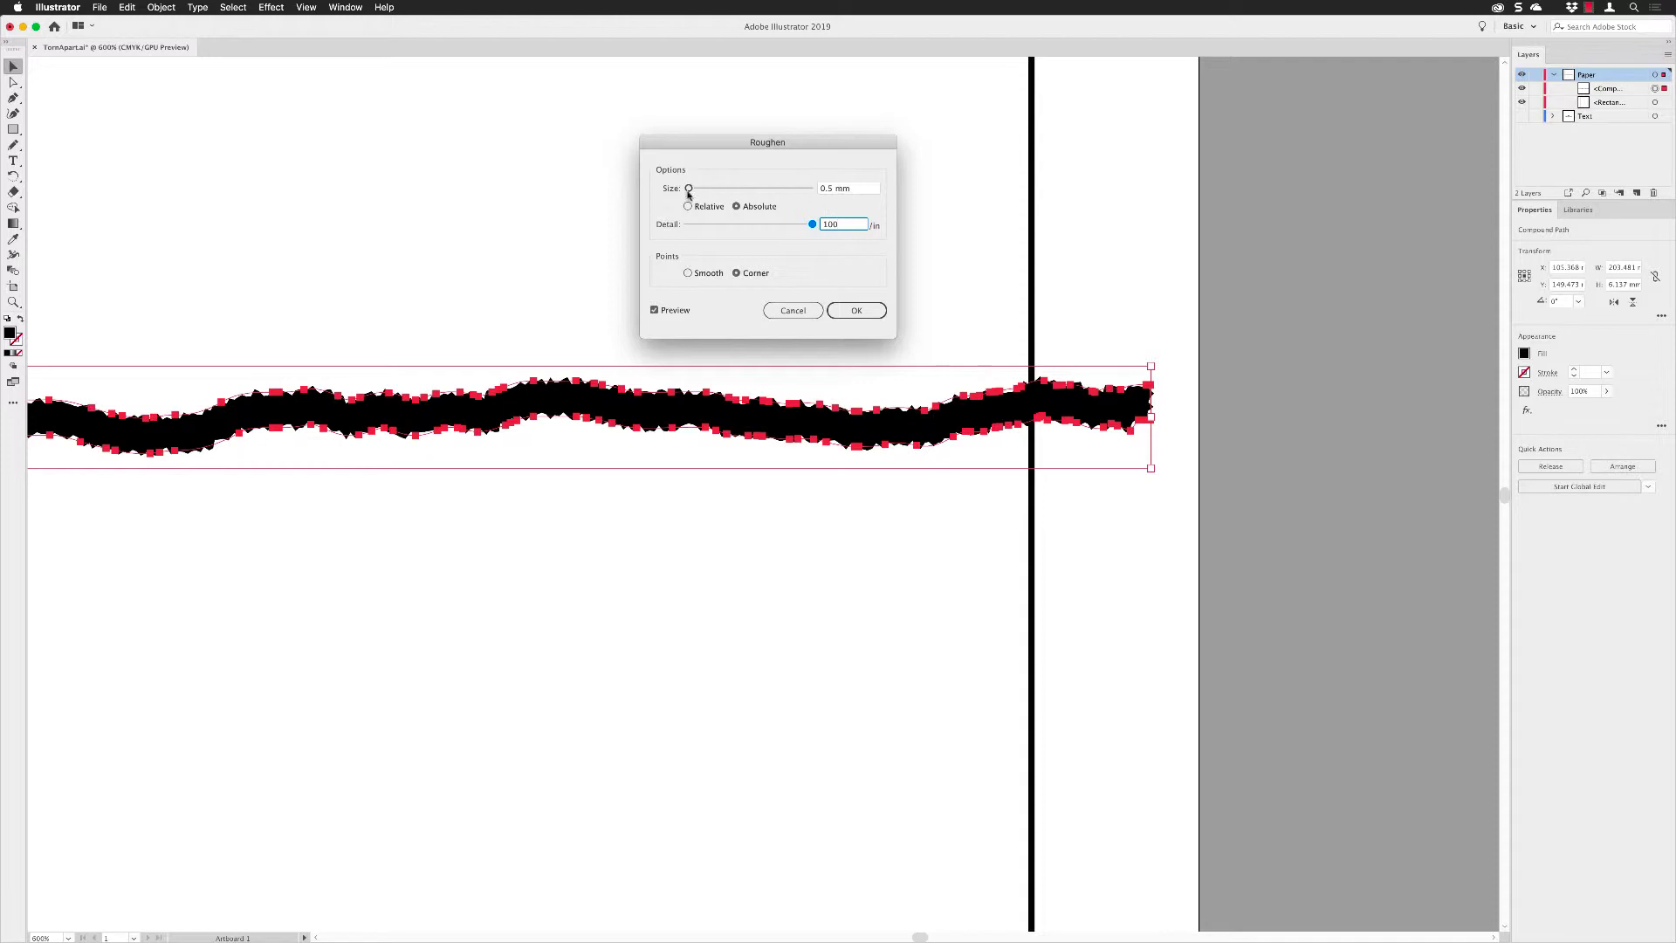
{"action": "left_click", "coordinate": [830, 188]}
{"action": "type", "text": "3"}
{"action": "left_click", "coordinate": [845, 229]}
{"action": "left_click", "coordinate": [853, 313]}
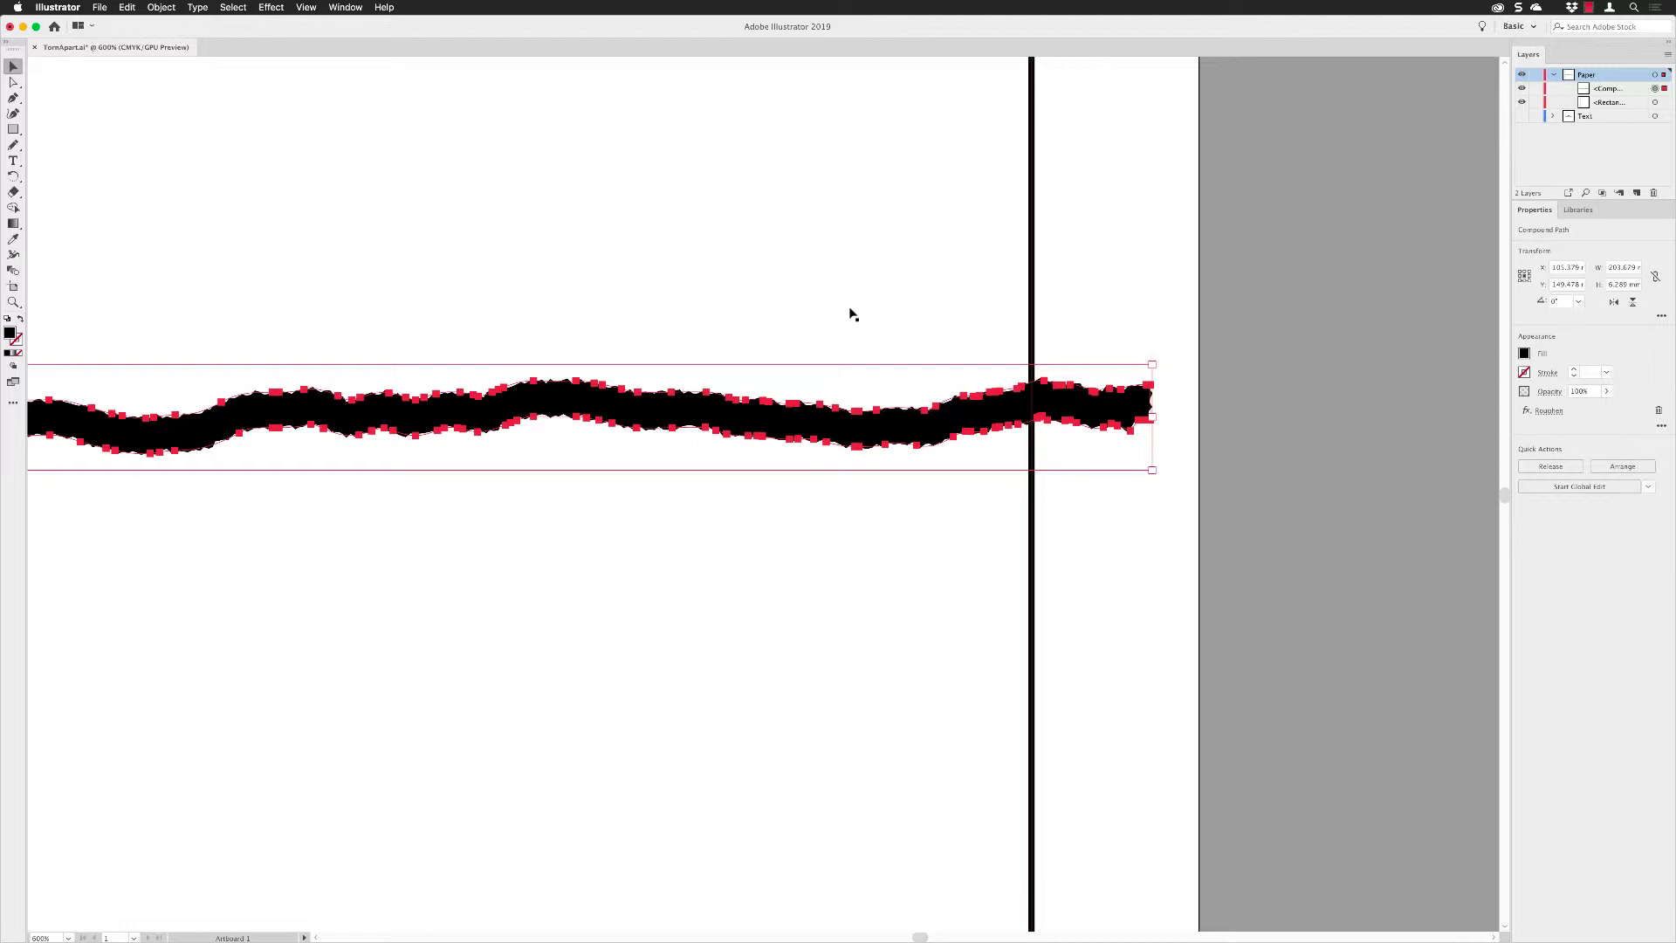
Step: Expand the appearance of the roughened line so its jagged edges become real anchor points
{"action": "key", "text": "z"}
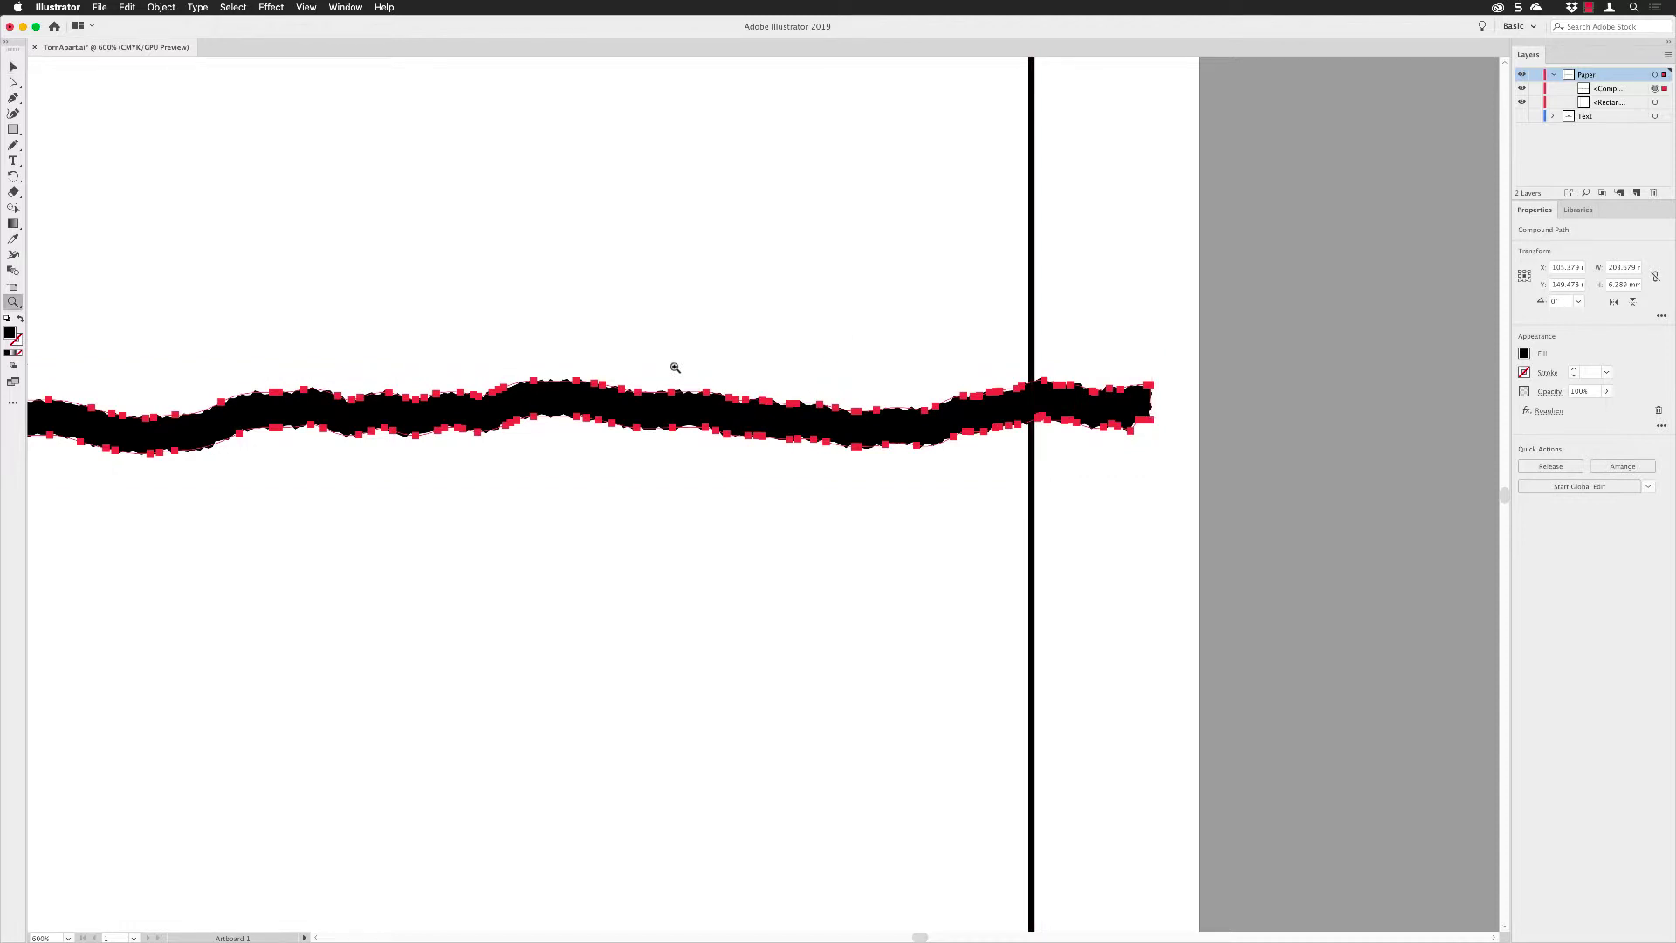
{"action": "left_click_drag", "start_coordinate": [737, 448], "coordinate": [749, 471]}
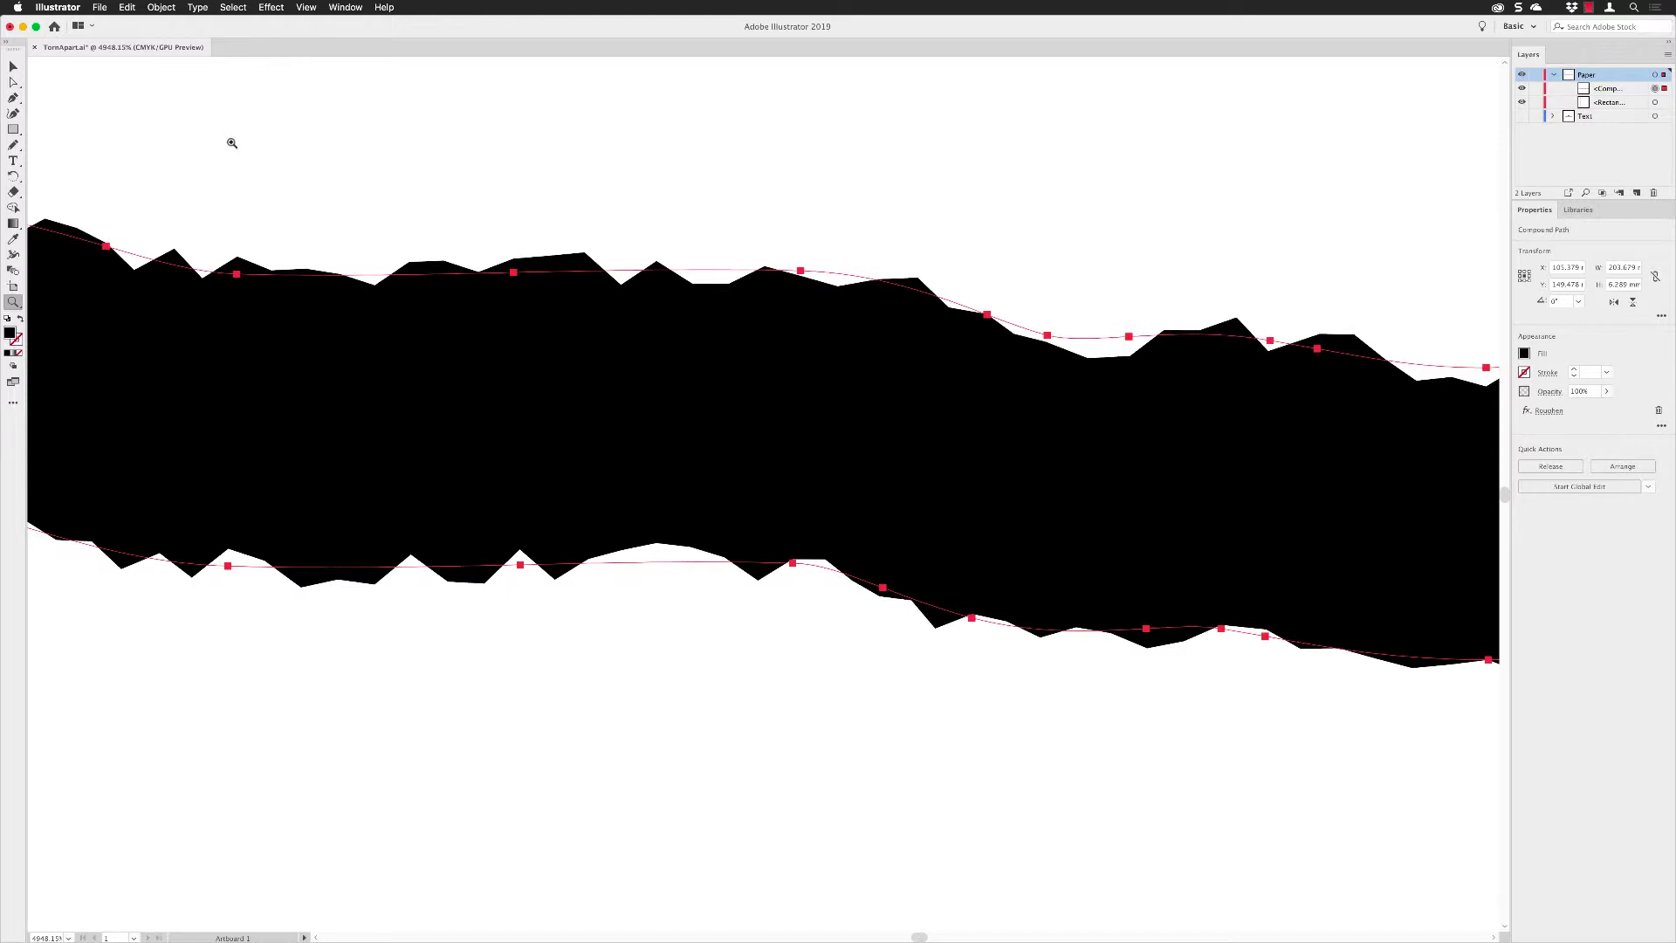
{"action": "left_click", "coordinate": [170, 10]}
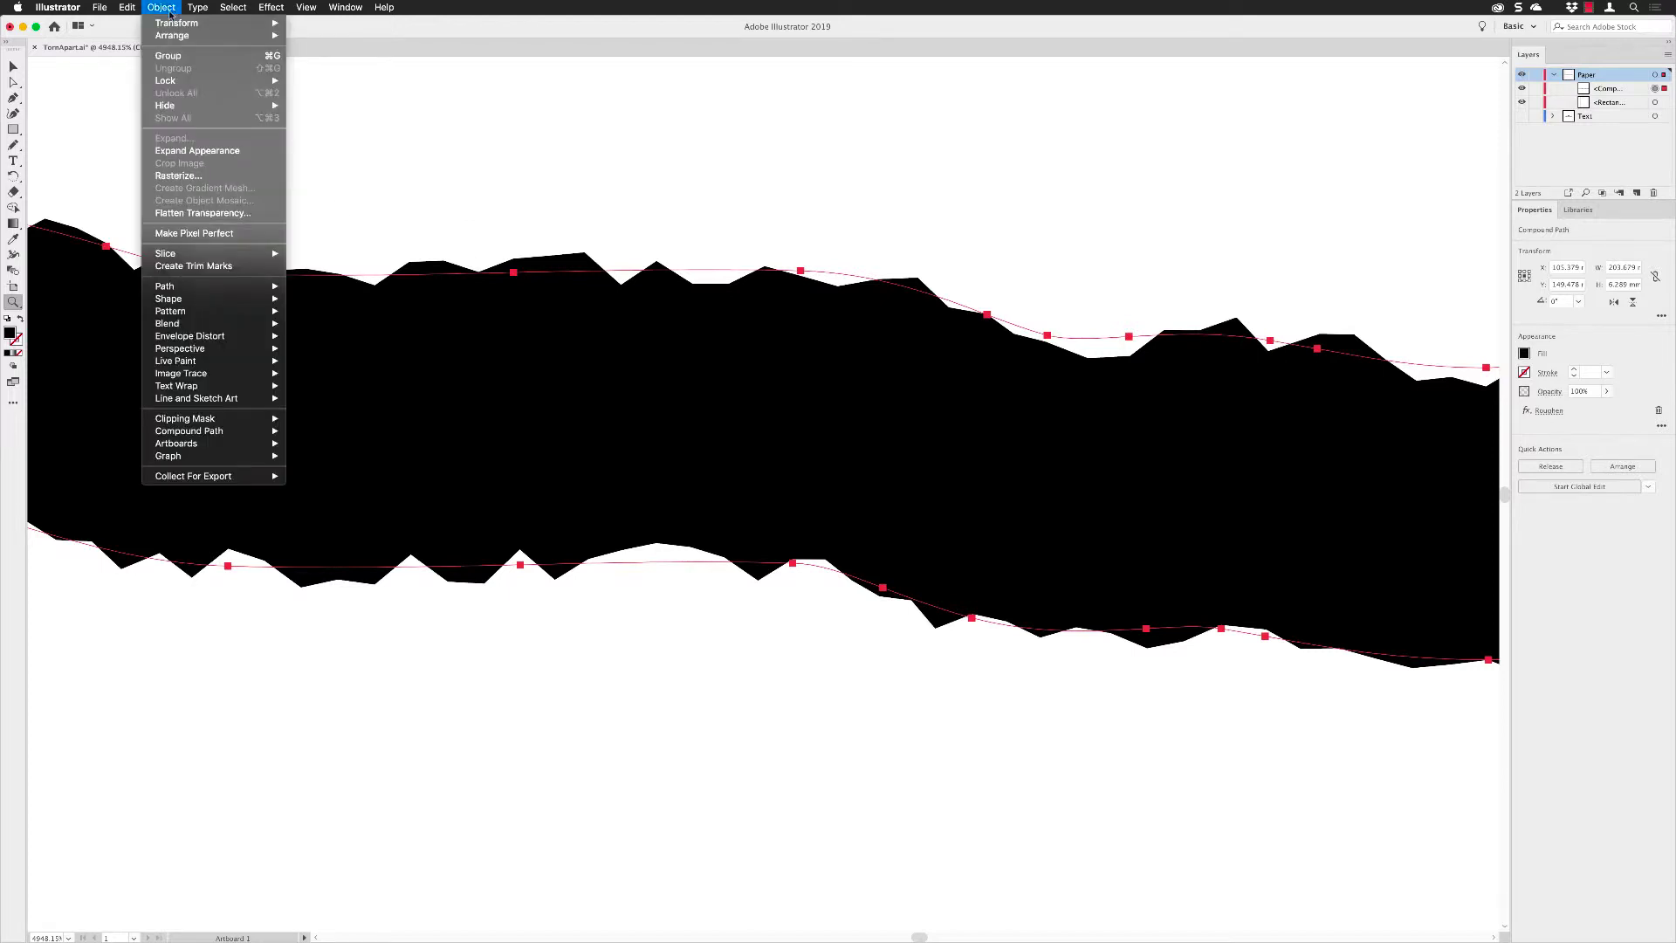
{"action": "left_click", "coordinate": [184, 151]}
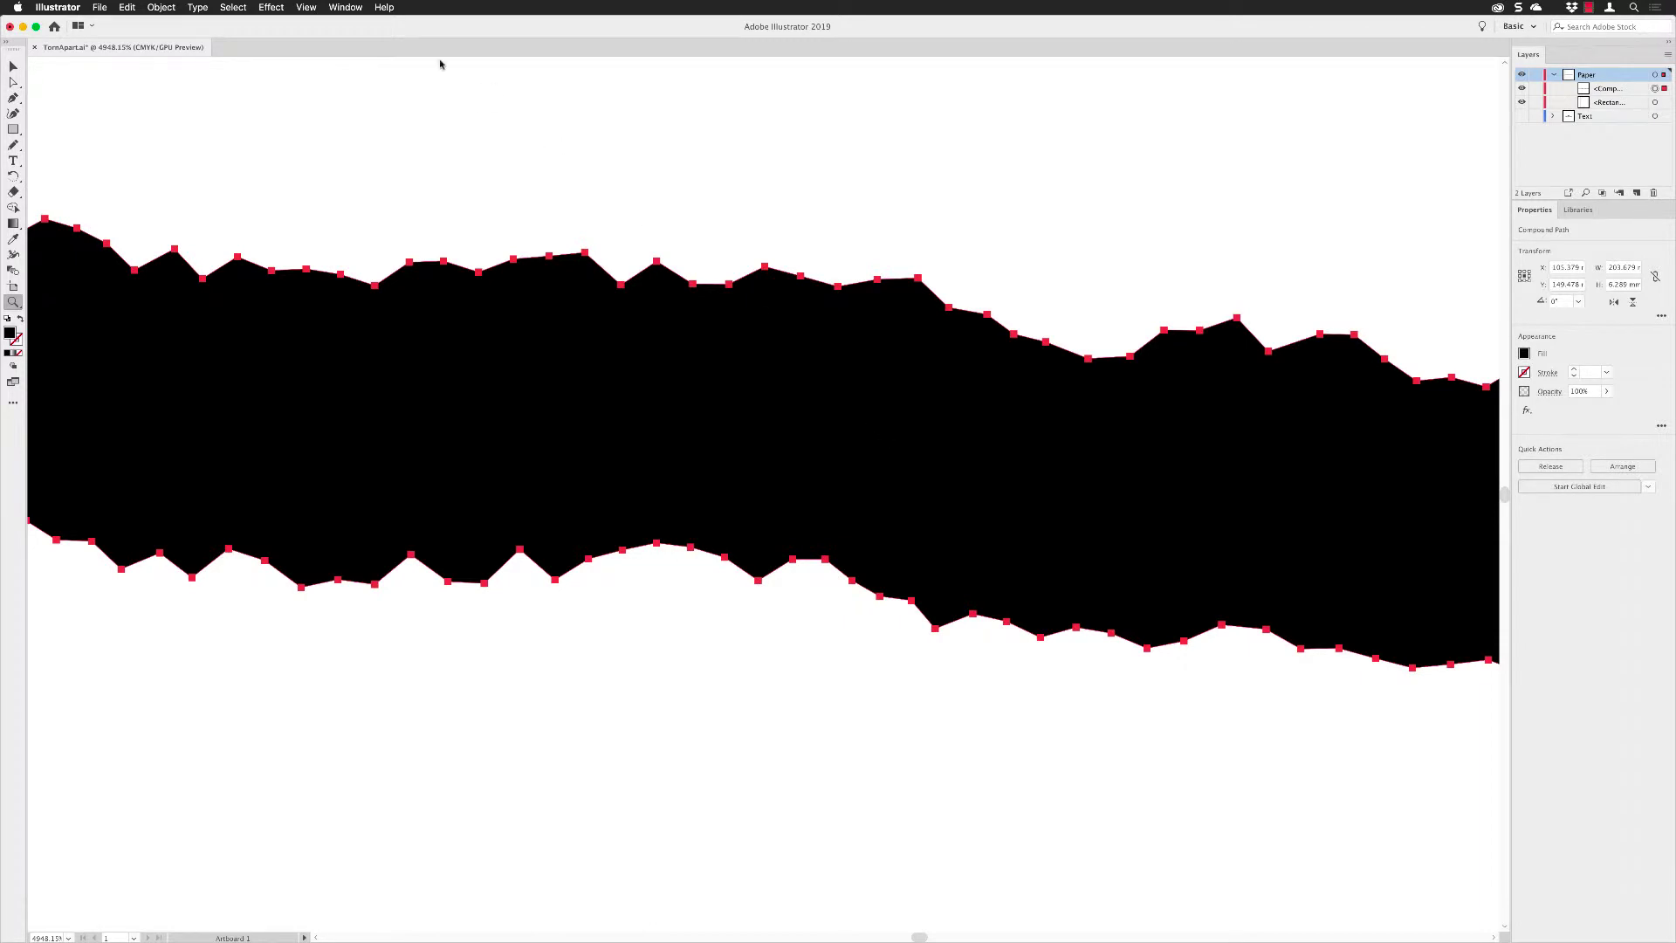
Step: Select the rectangle and roughened tear line, then centre the line horizontally and vertically on the rectangle as the key object
{"action": "left_click", "coordinate": [299, 7]}
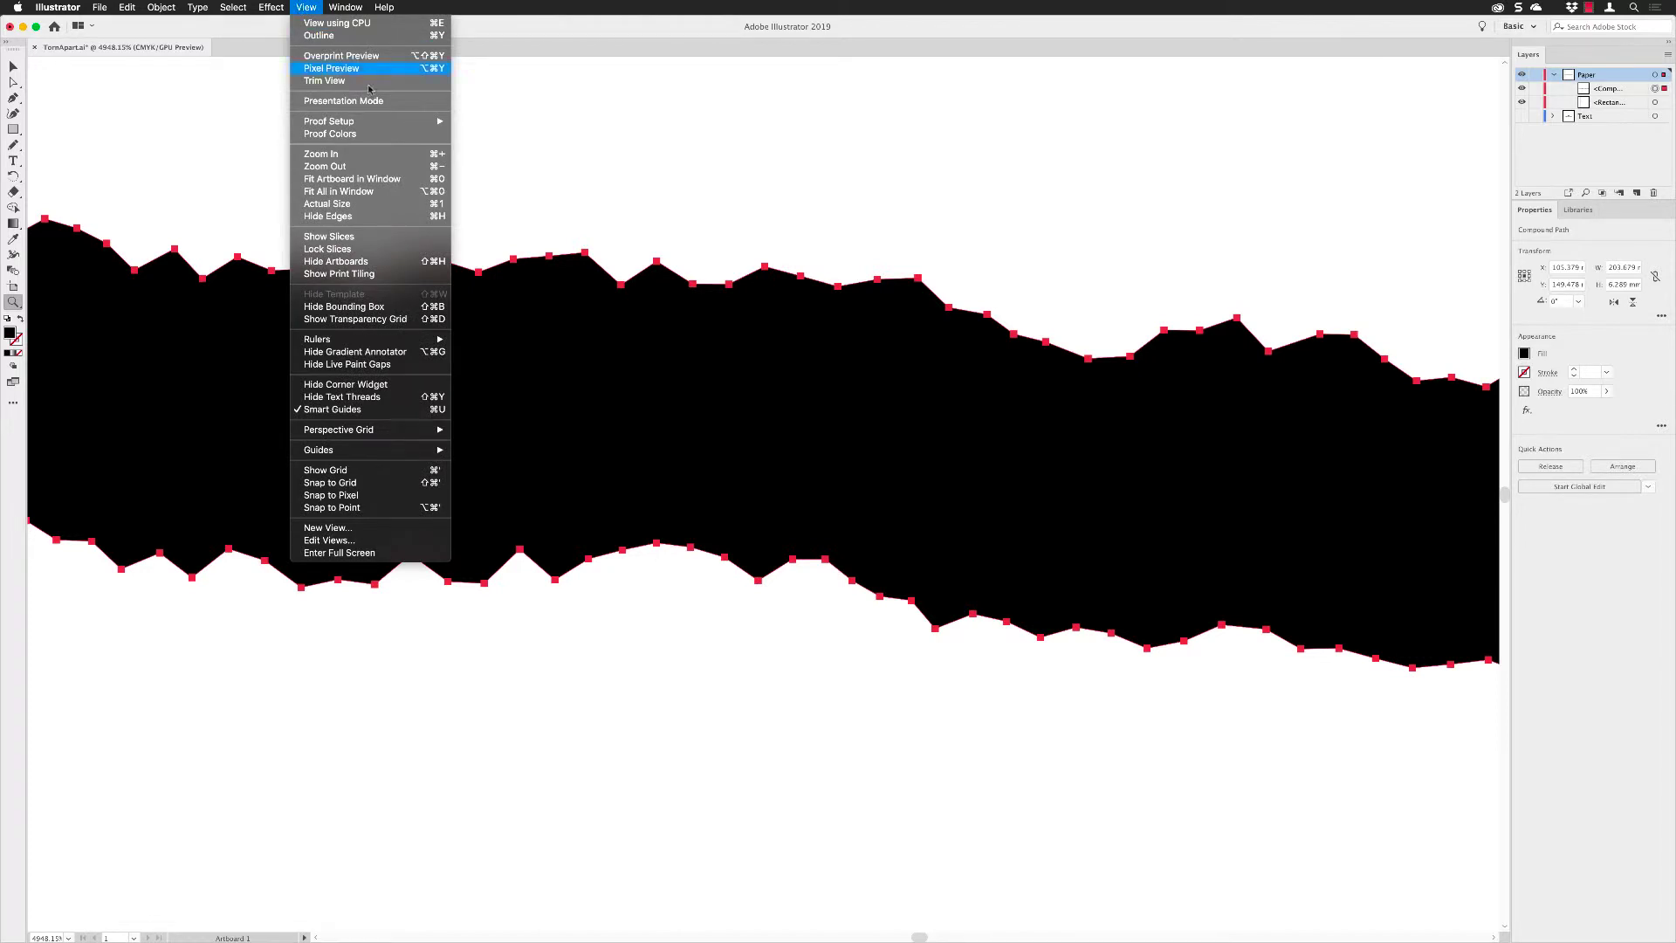
{"action": "left_click", "coordinate": [359, 178]}
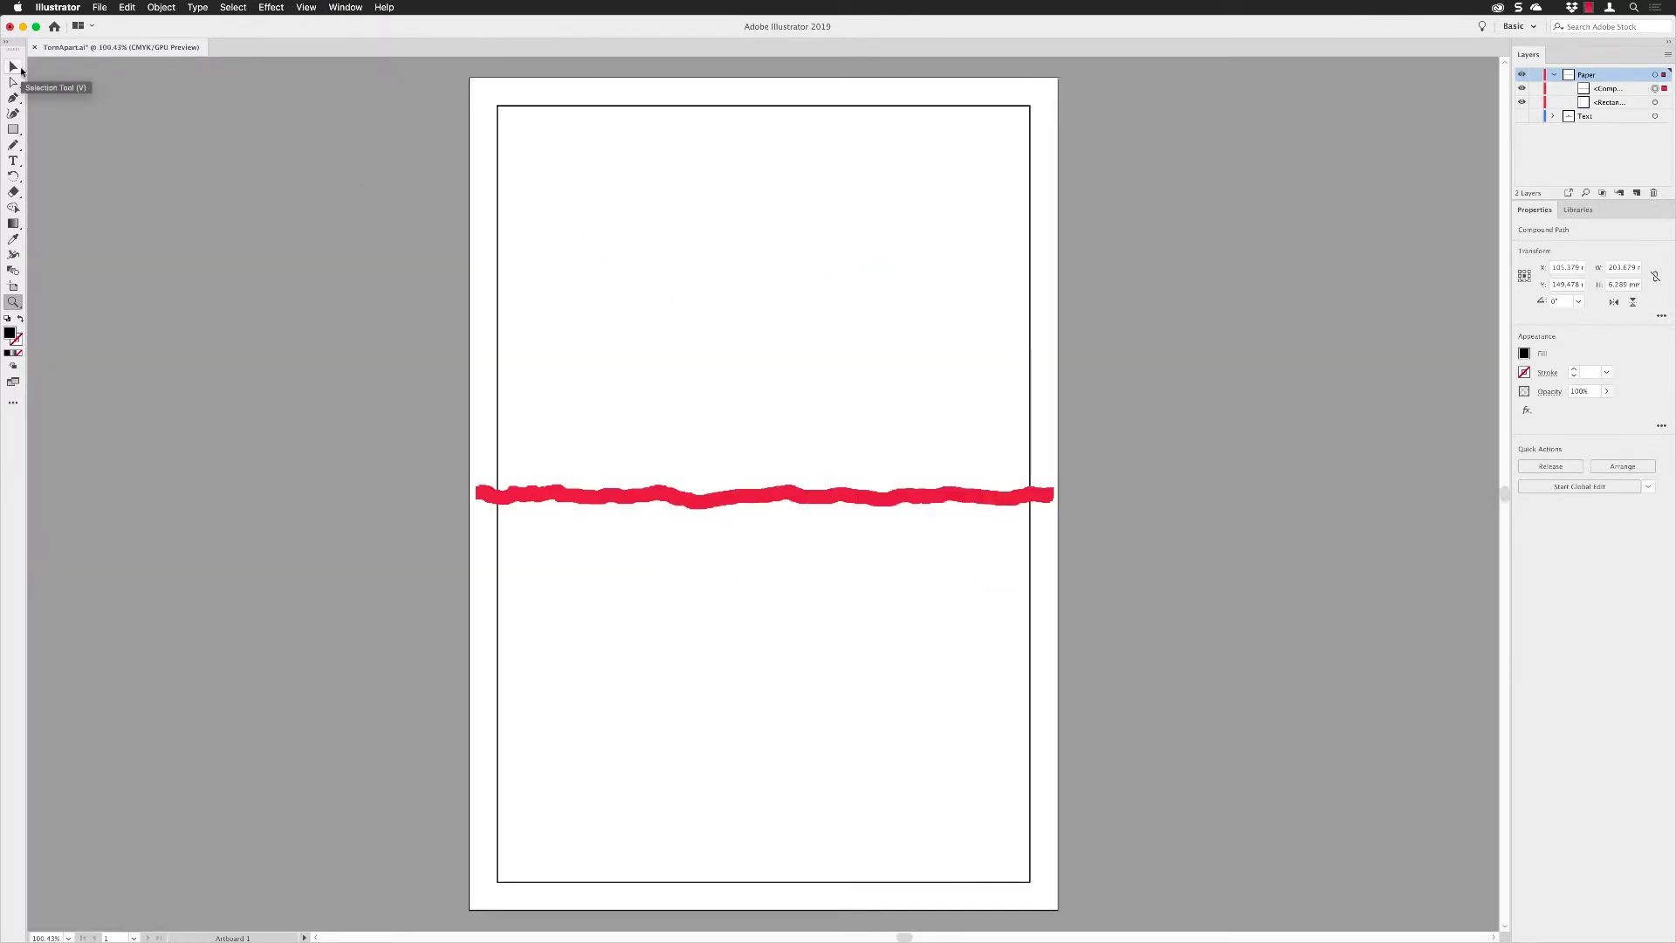
{"action": "left_click", "coordinate": [13, 67]}
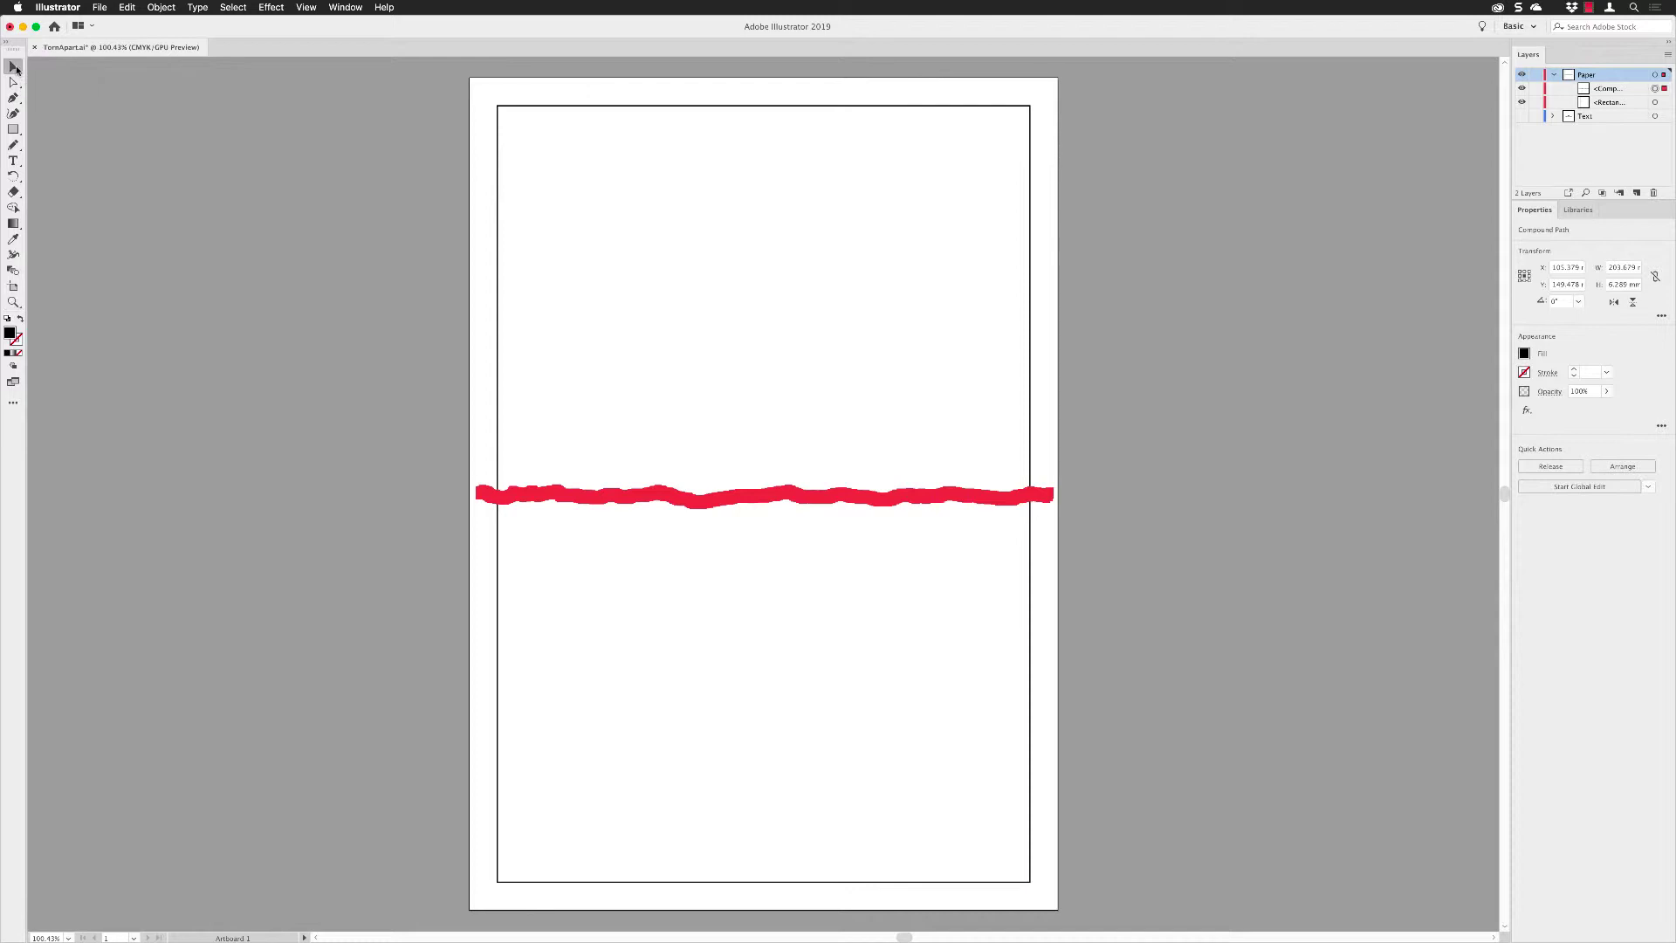
{"action": "left_click", "coordinate": [1123, 421]}
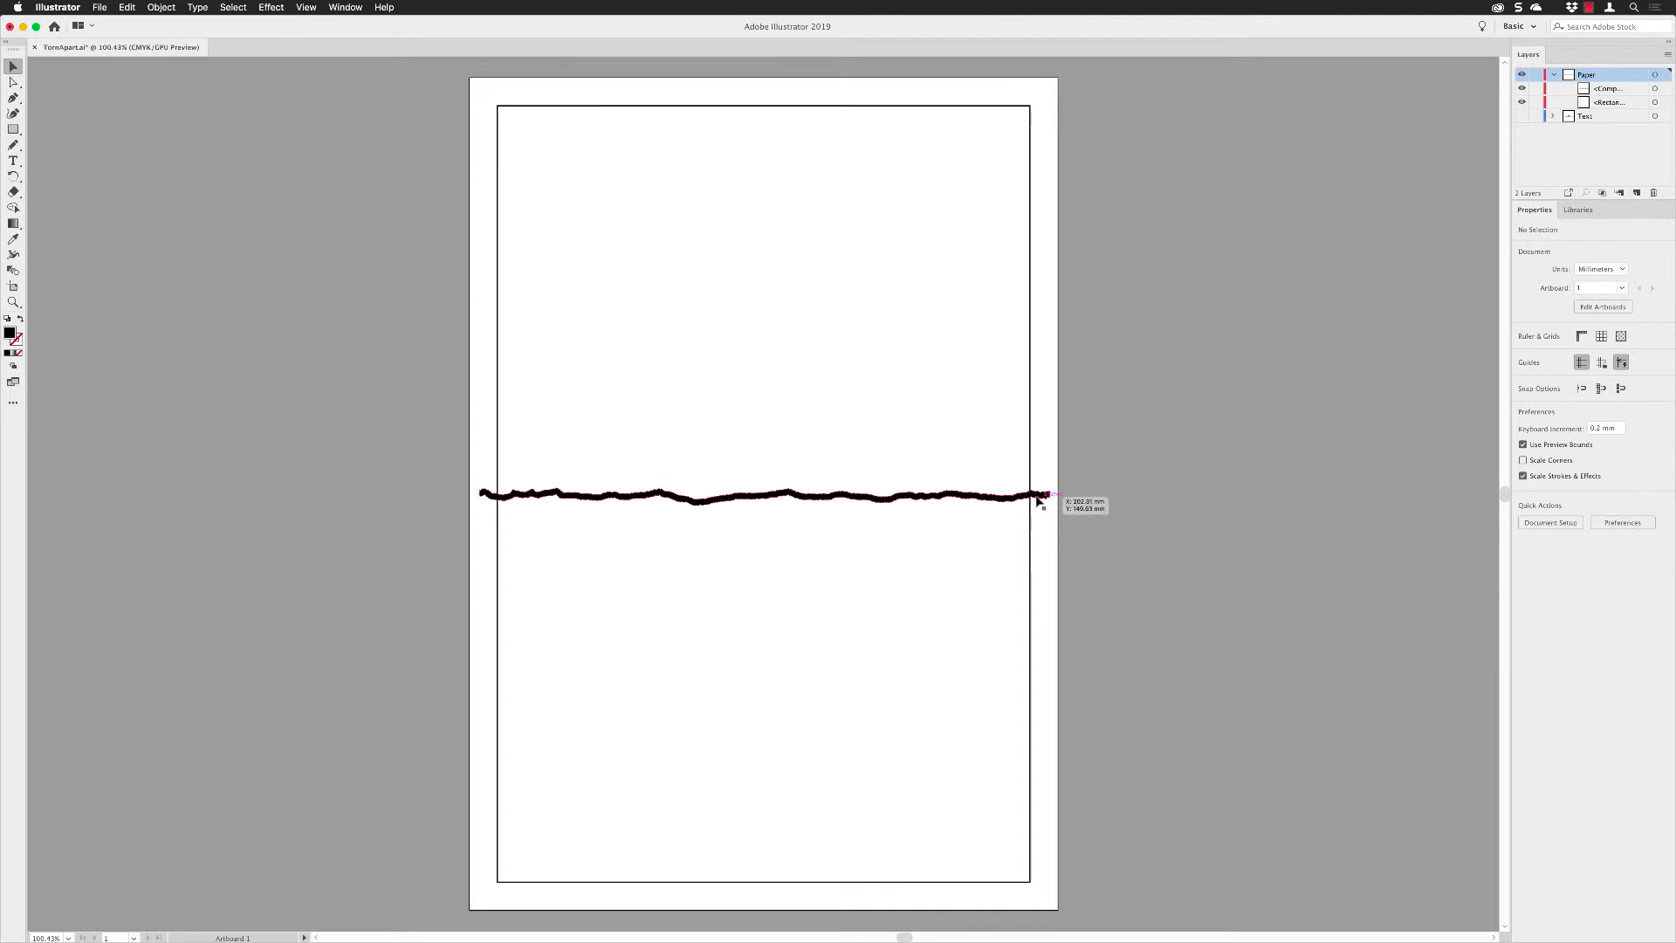
{"action": "left_click_drag", "start_coordinate": [1081, 442], "coordinate": [973, 543]}
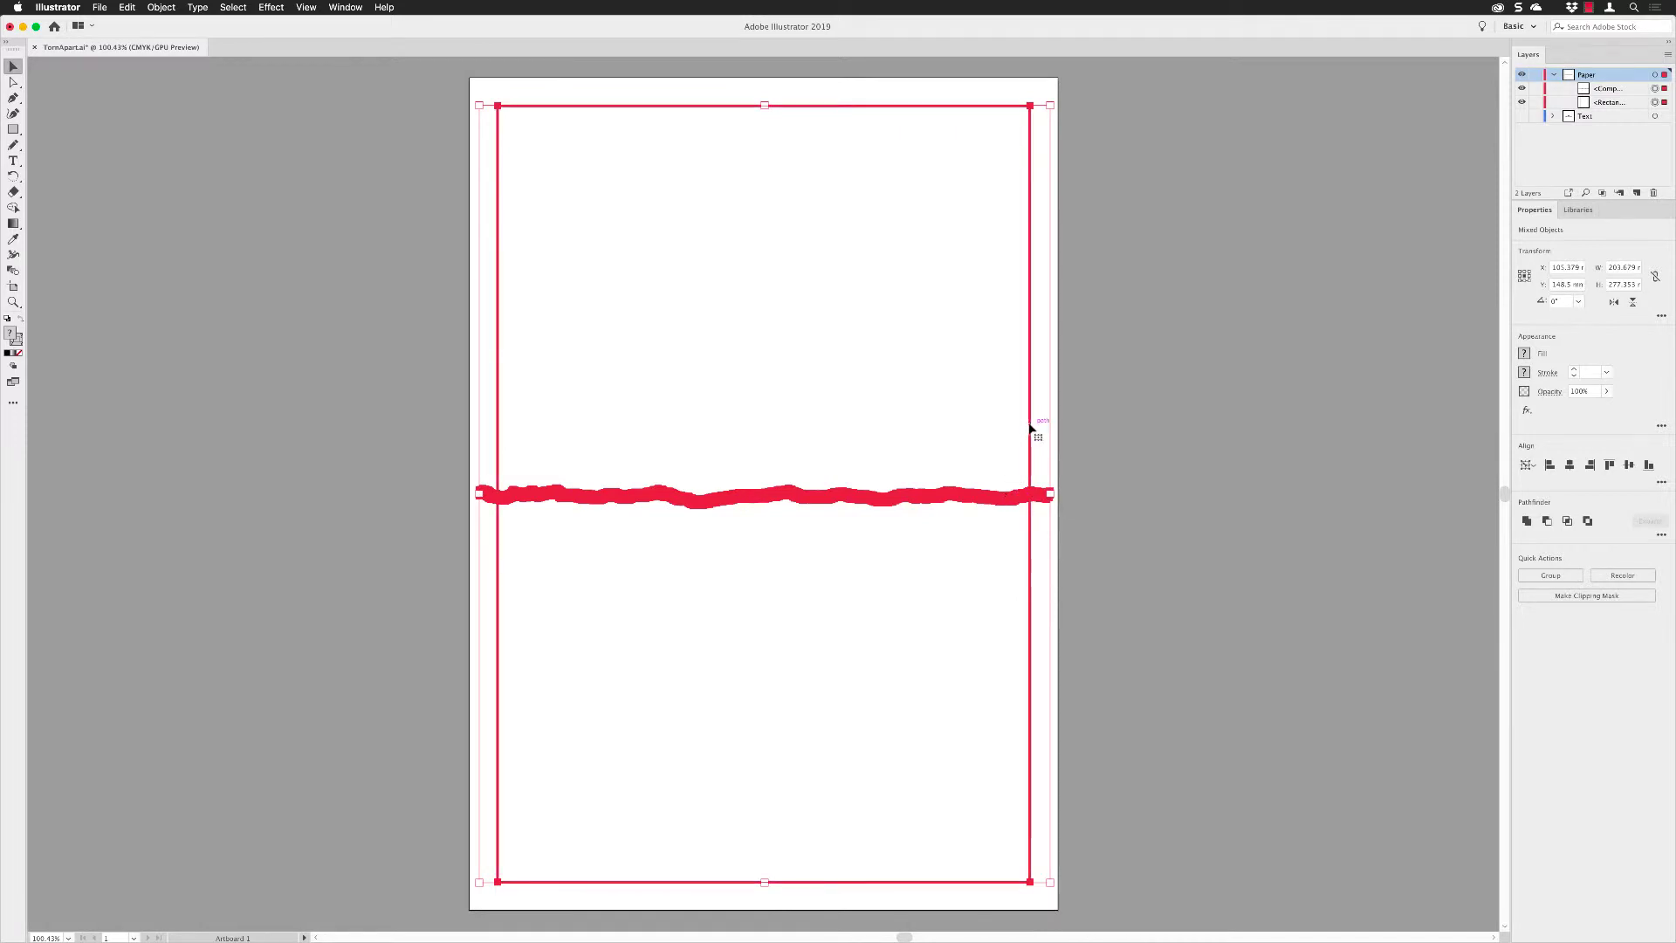
{"action": "left_click", "coordinate": [1527, 465]}
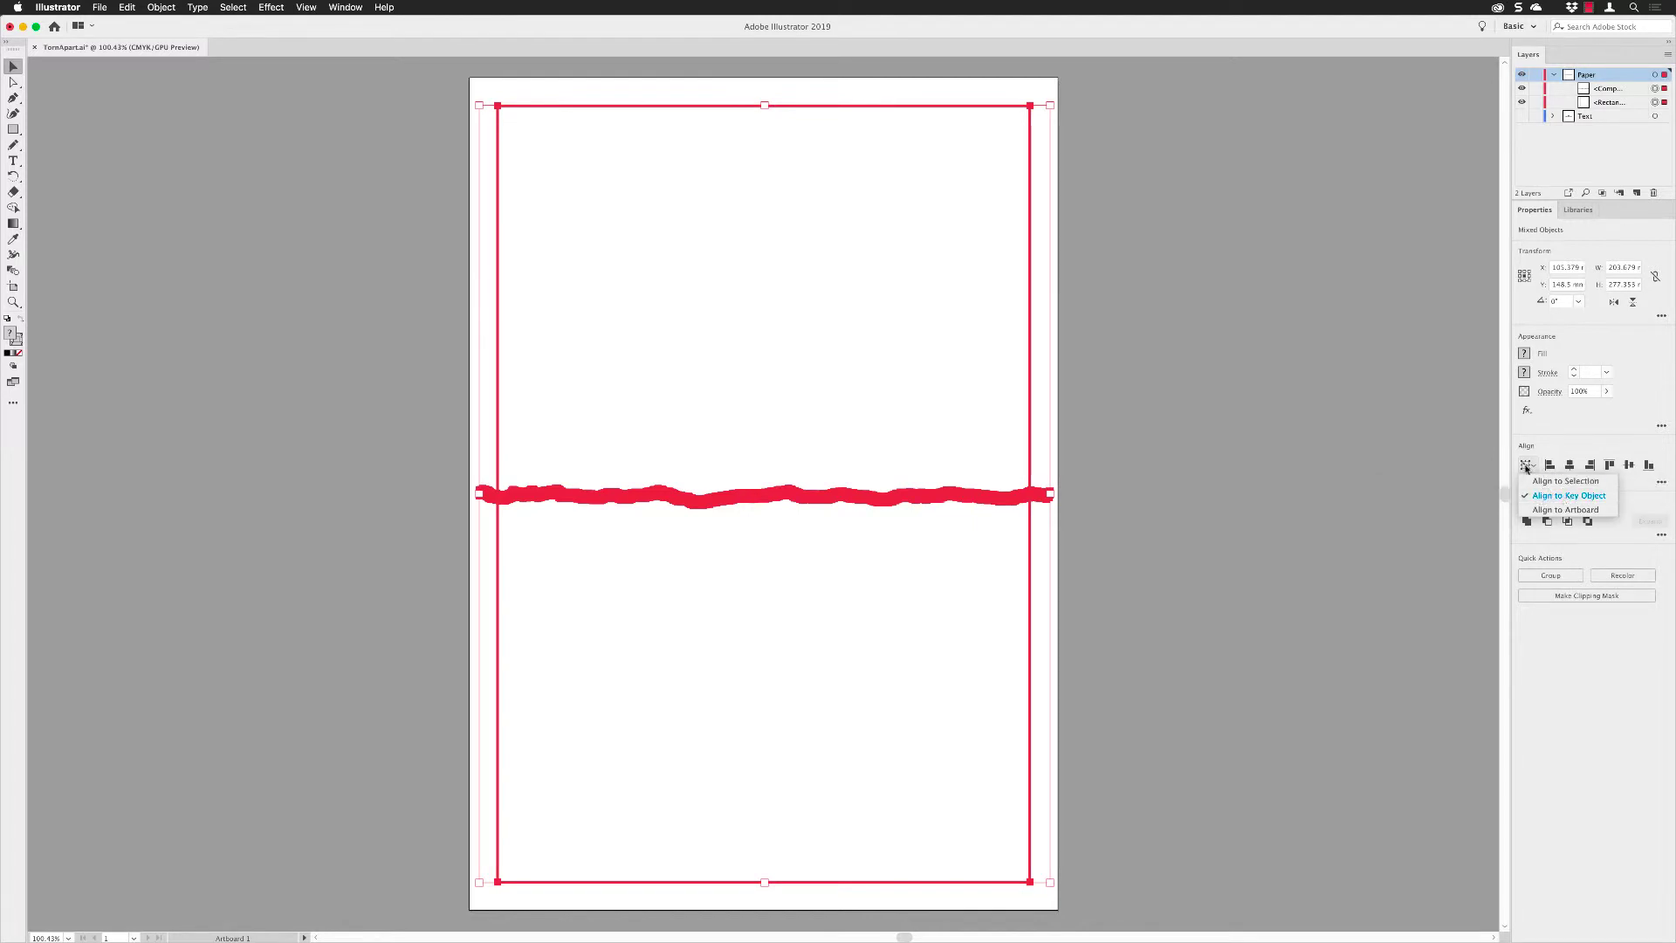
{"action": "left_click", "coordinate": [1526, 466]}
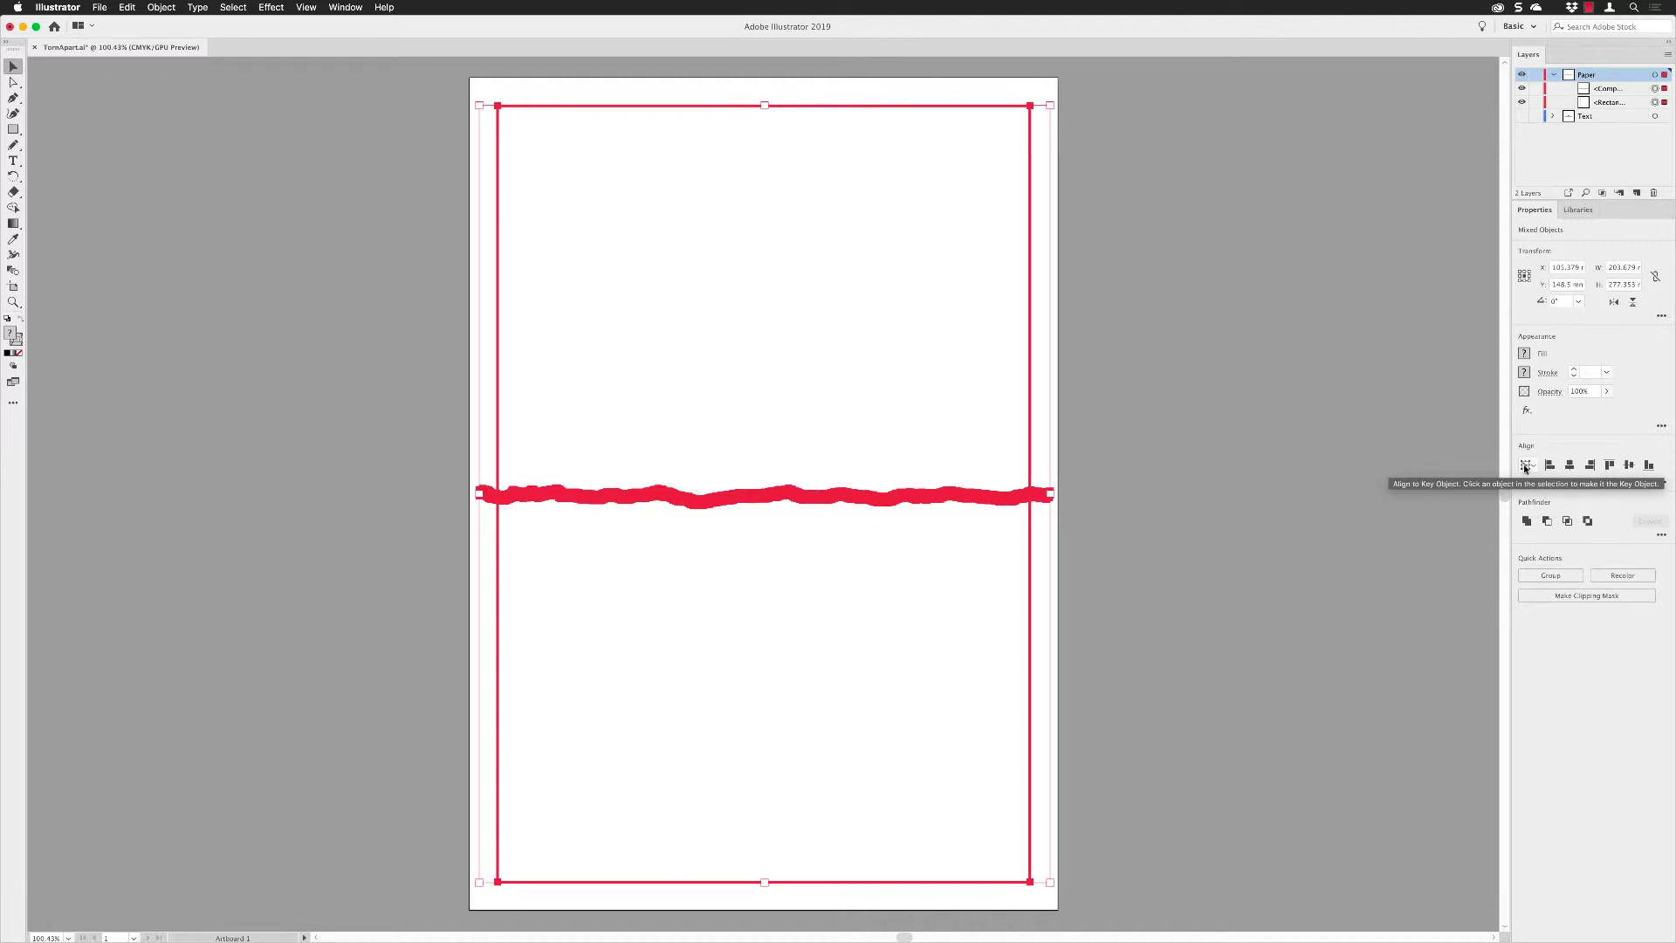
{"action": "left_click", "coordinate": [1568, 465]}
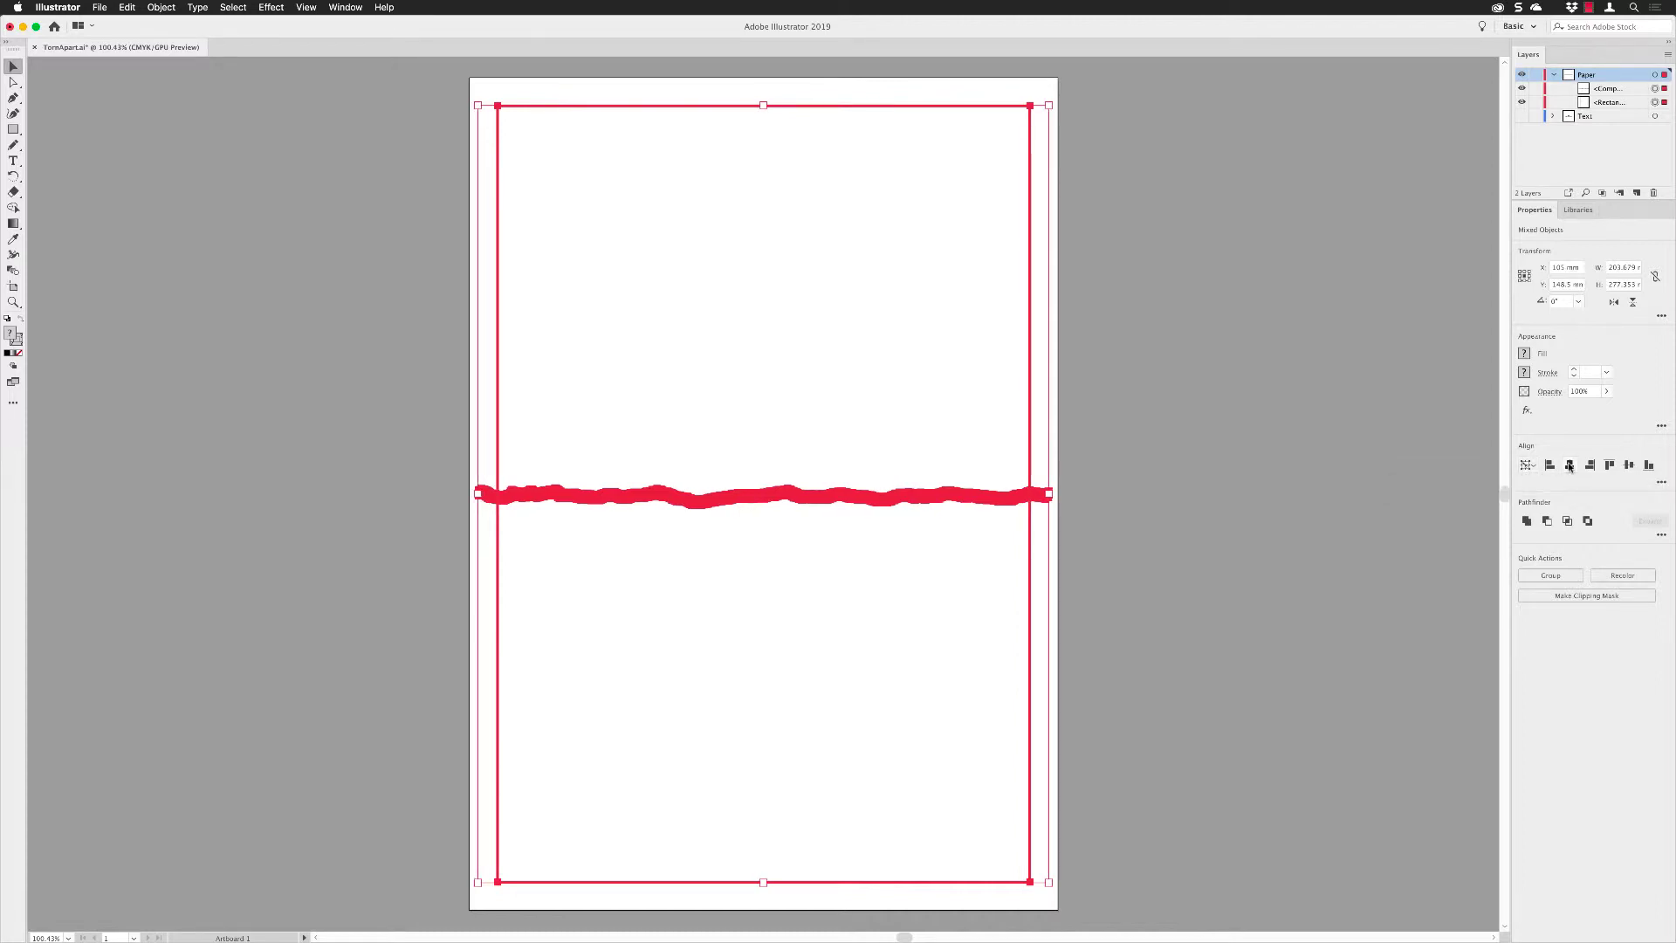
{"action": "left_click", "coordinate": [1629, 465]}
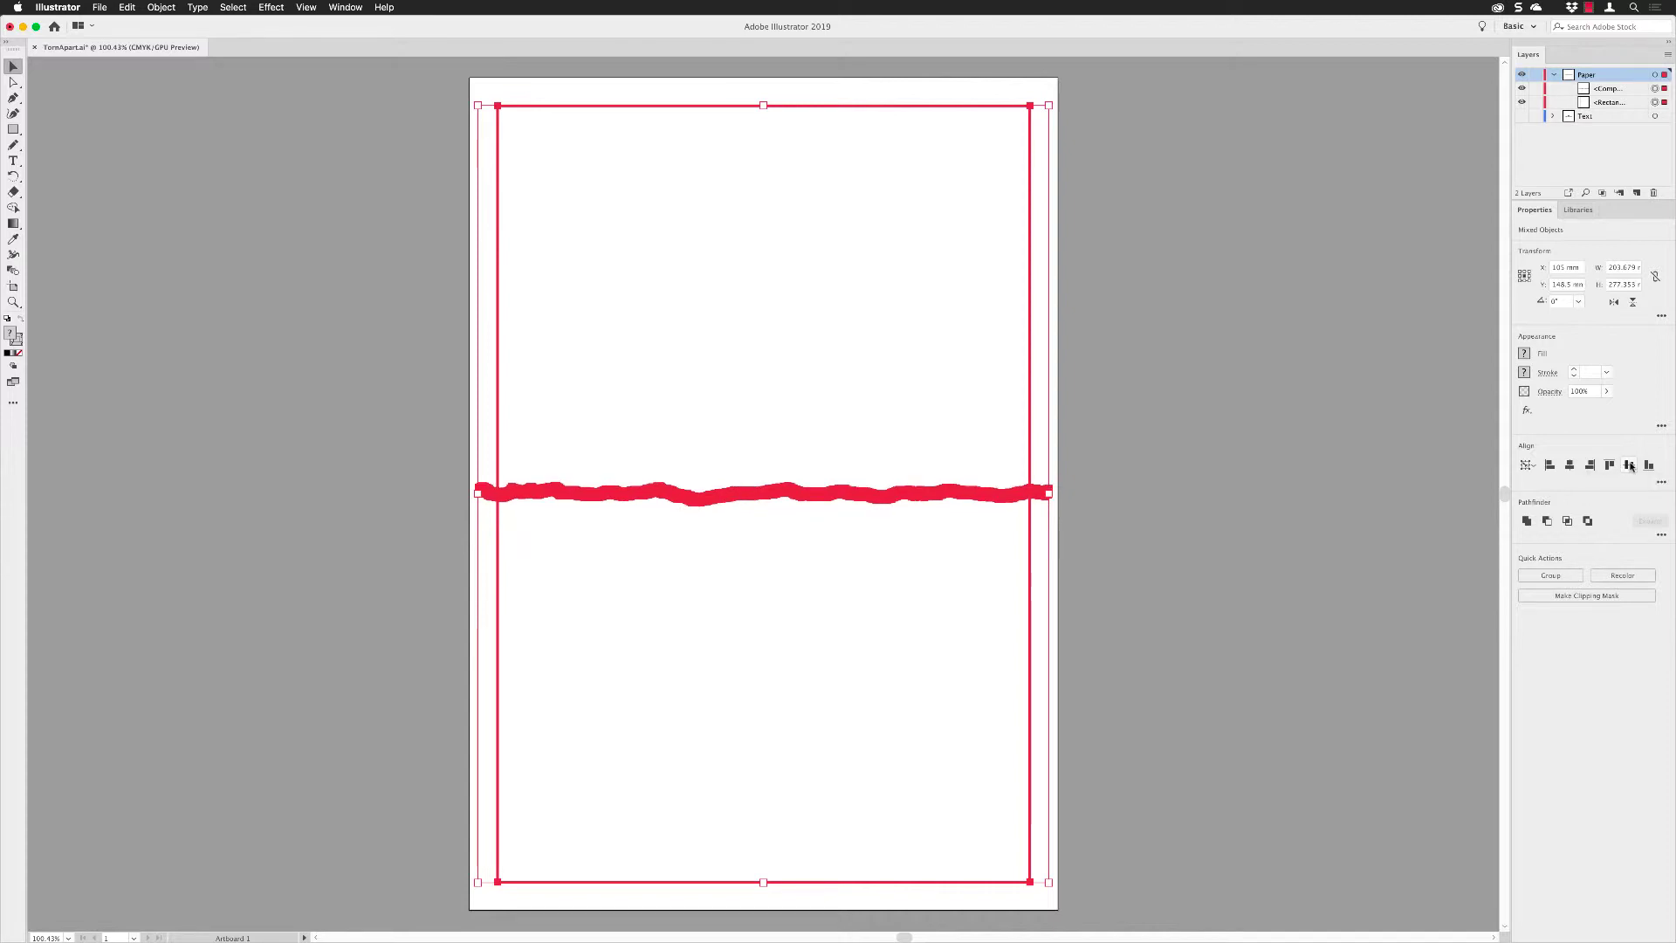
Step: Split the rectangle and tear line into separate pieces with the Divide pathfinder, and clear the selection
{"action": "left_click", "coordinate": [1138, 448]}
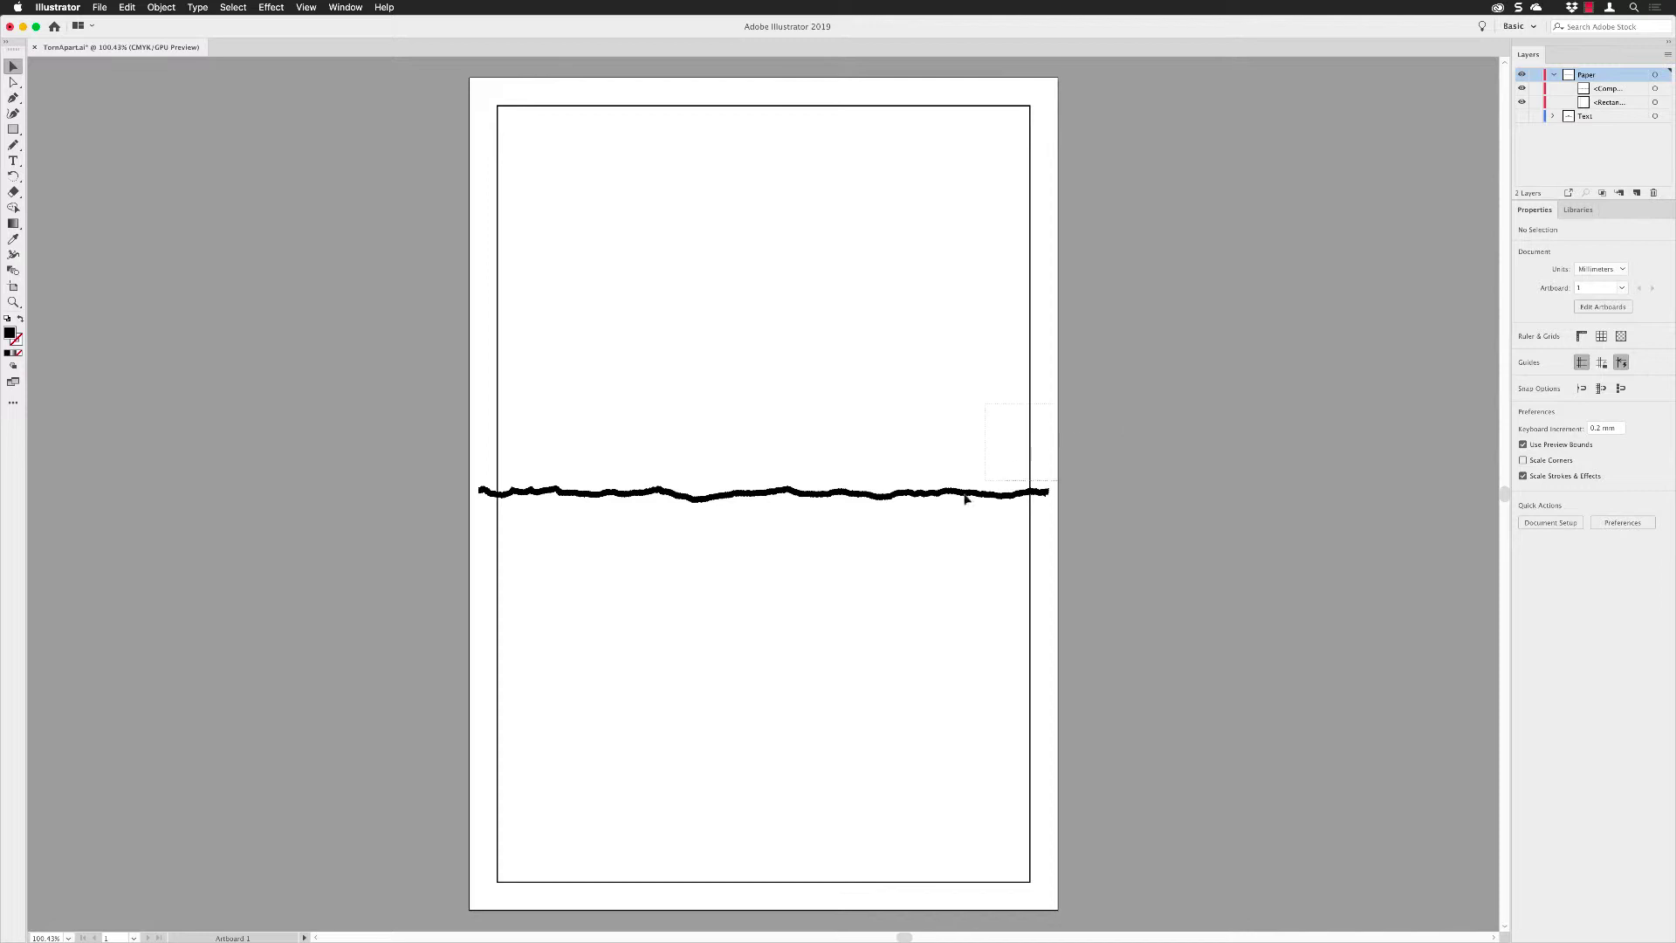
{"action": "left_click_drag", "start_coordinate": [965, 498], "coordinate": [861, 569]}
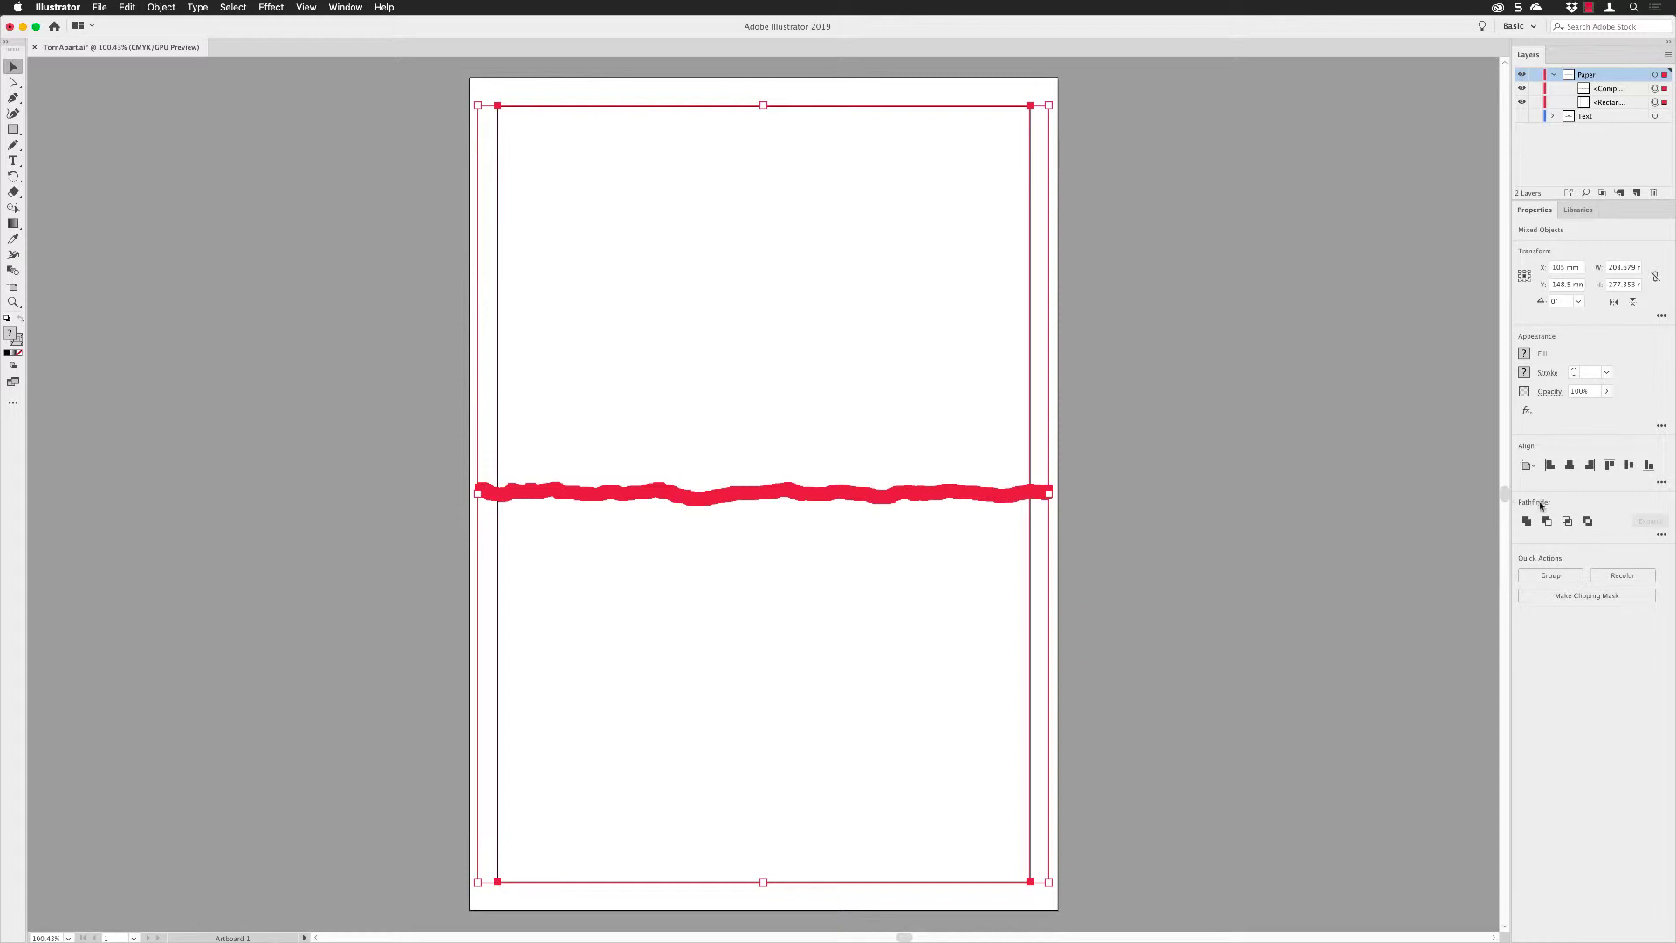
{"action": "left_click", "coordinate": [1661, 538]}
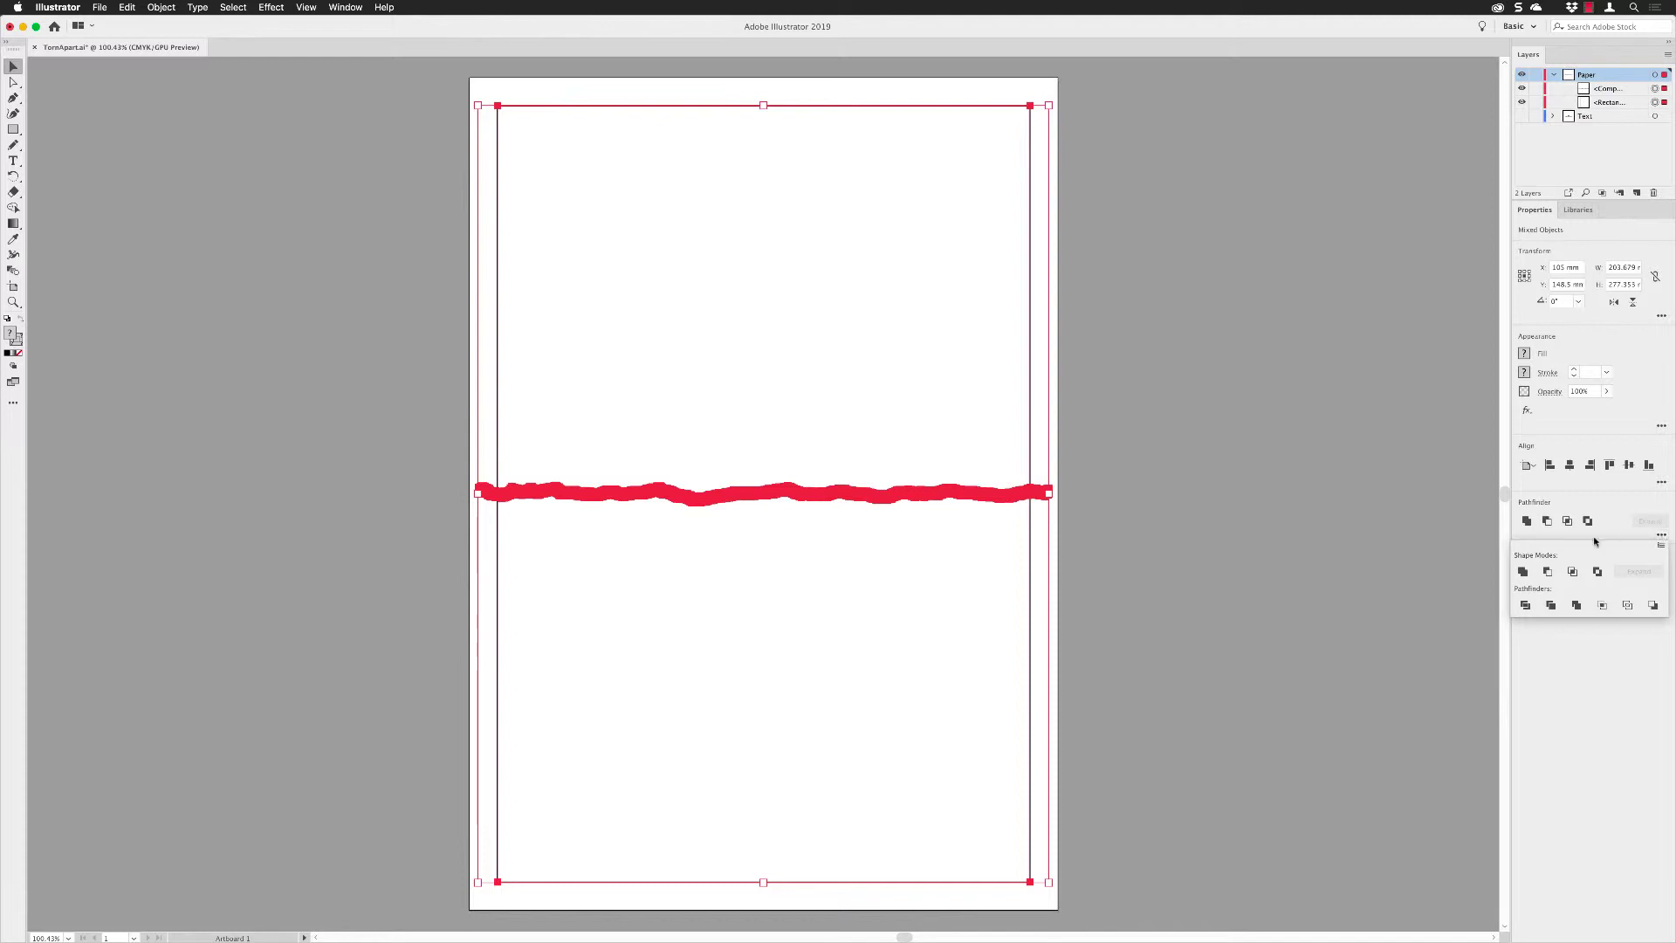
{"action": "left_click", "coordinate": [1526, 605]}
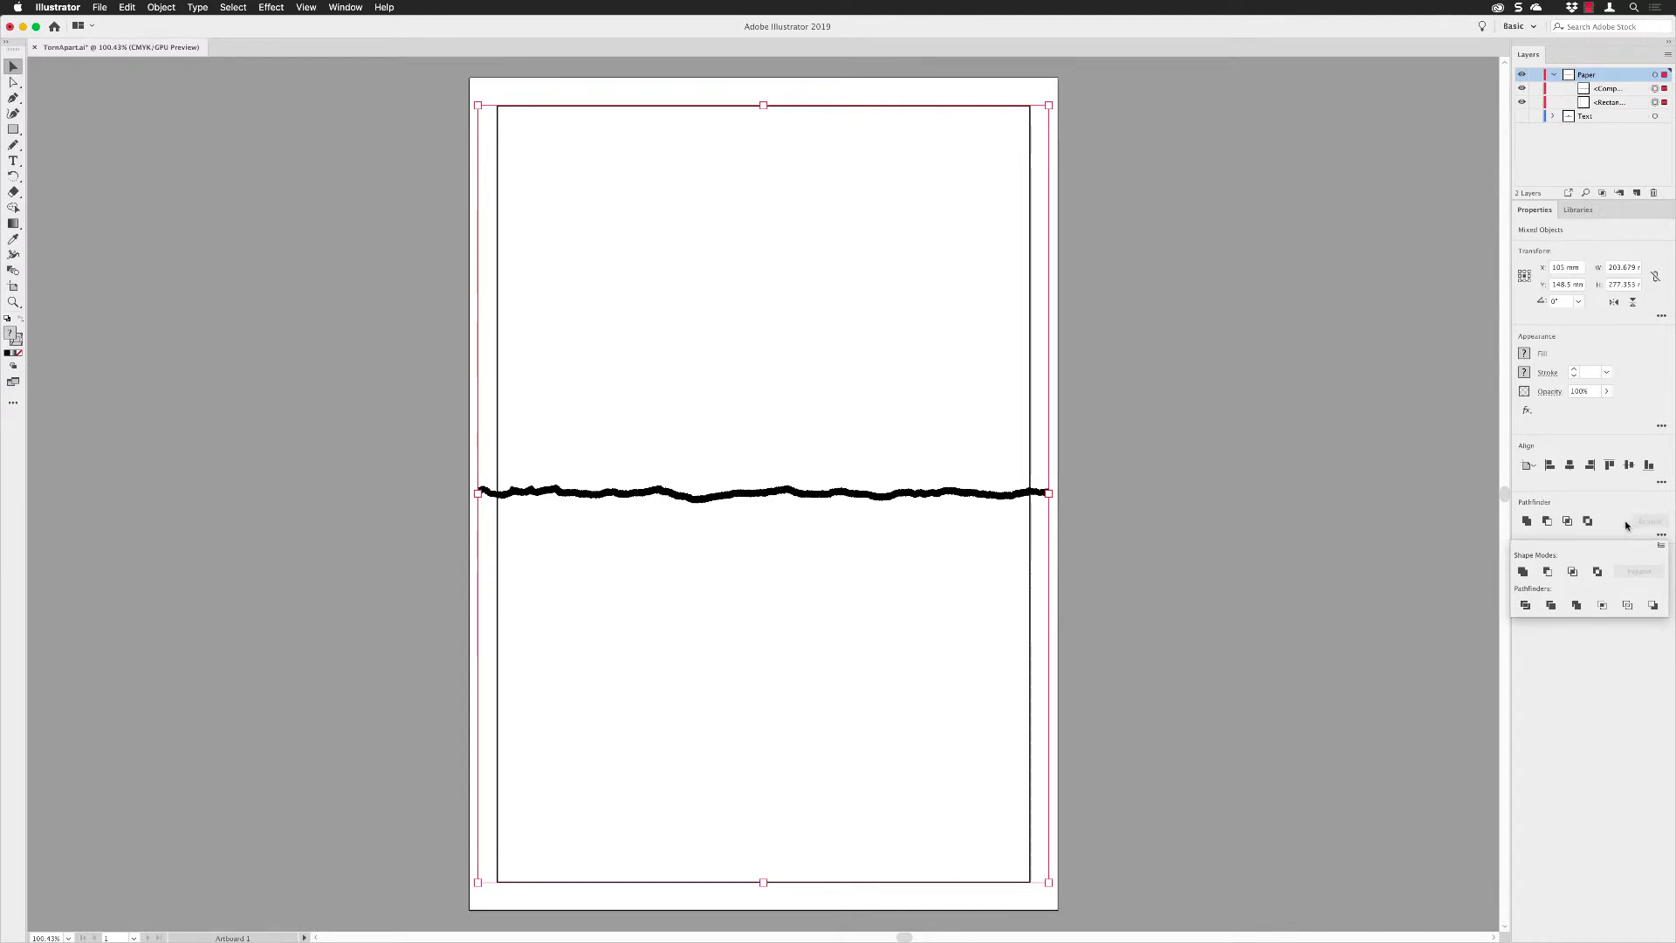
{"action": "key", "text": "super+shift+a"}
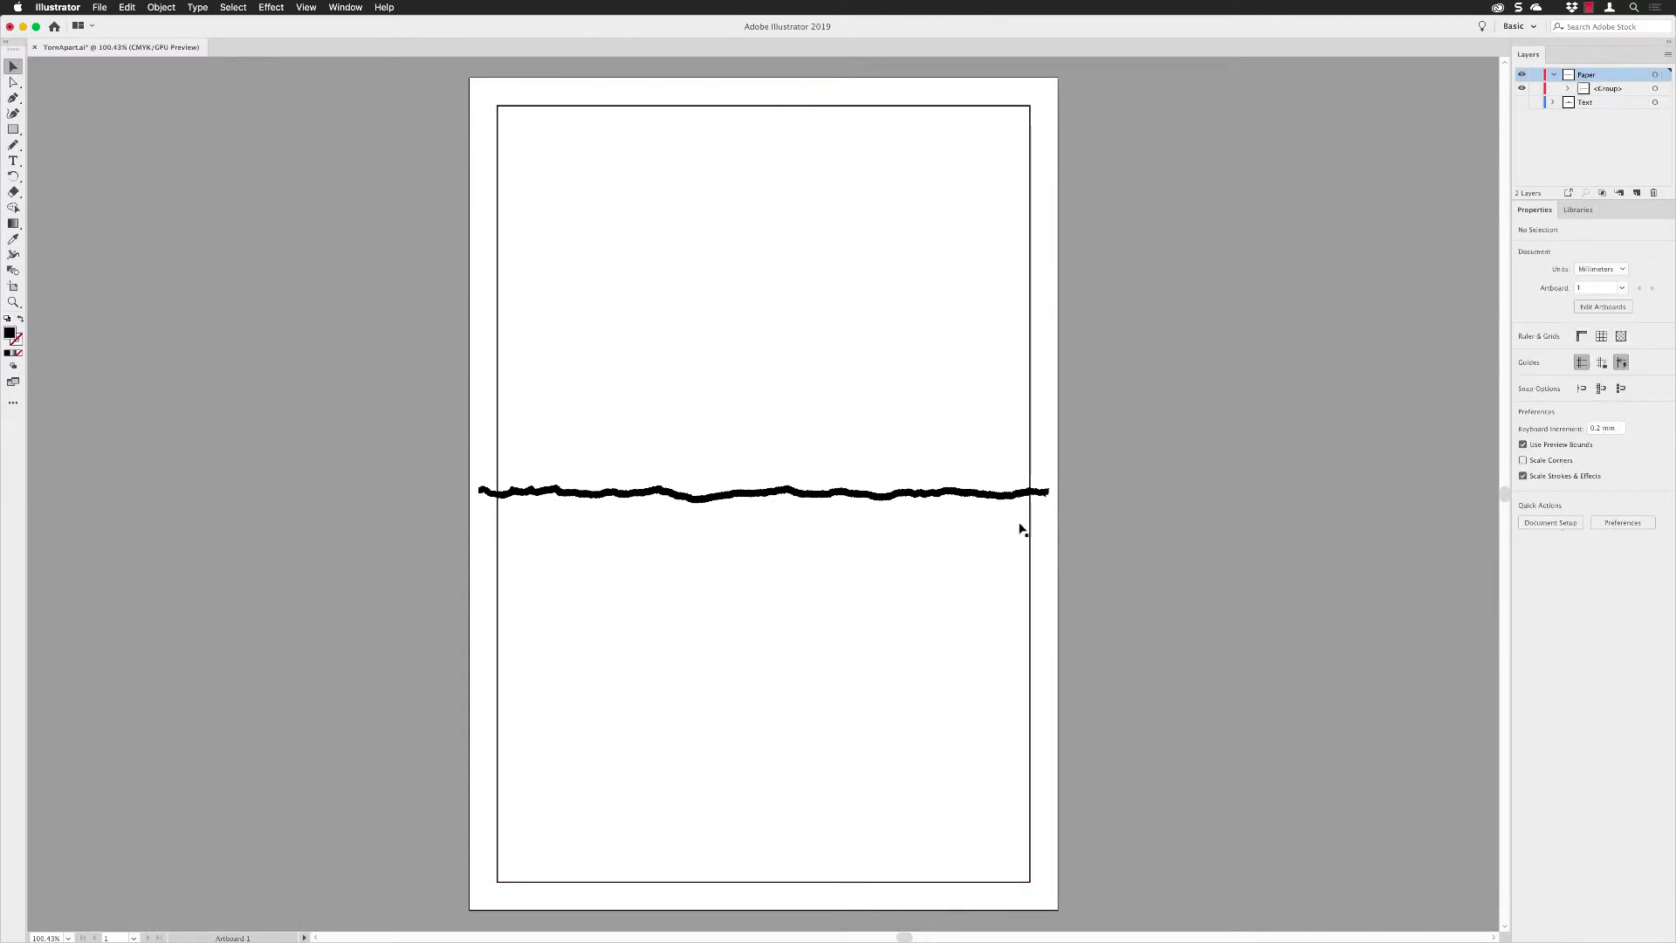
Step: Ungroup the divided artwork so each paper and tear piece is independent
{"action": "left_click", "coordinate": [1030, 478]}
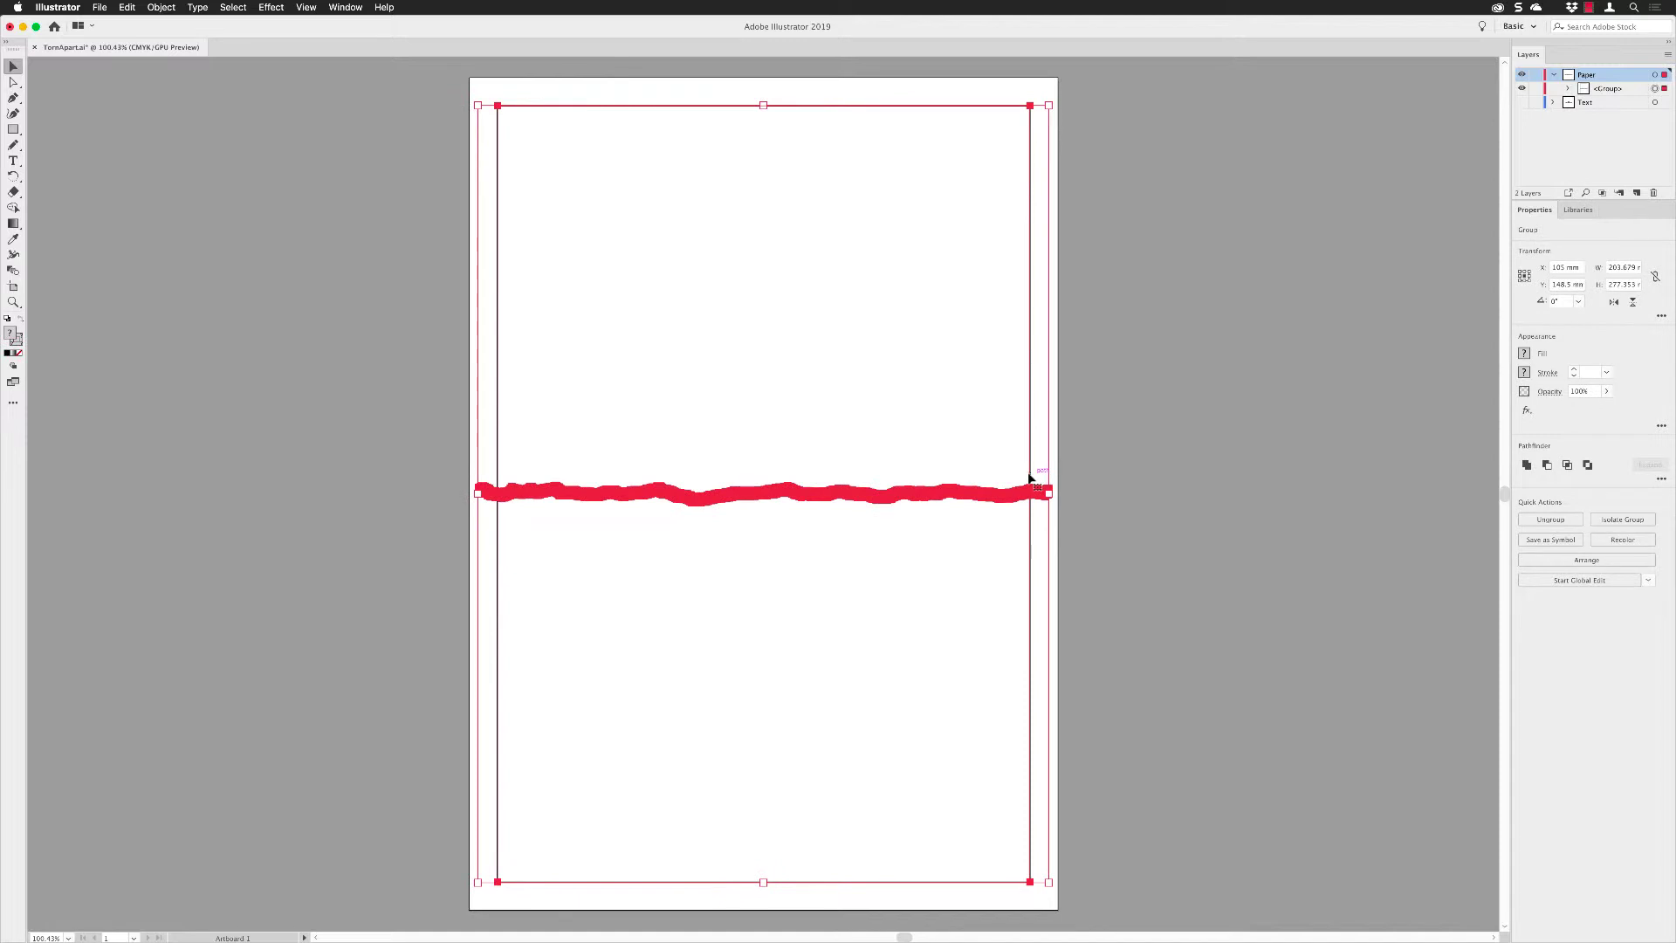
{"action": "left_click", "coordinate": [1544, 520]}
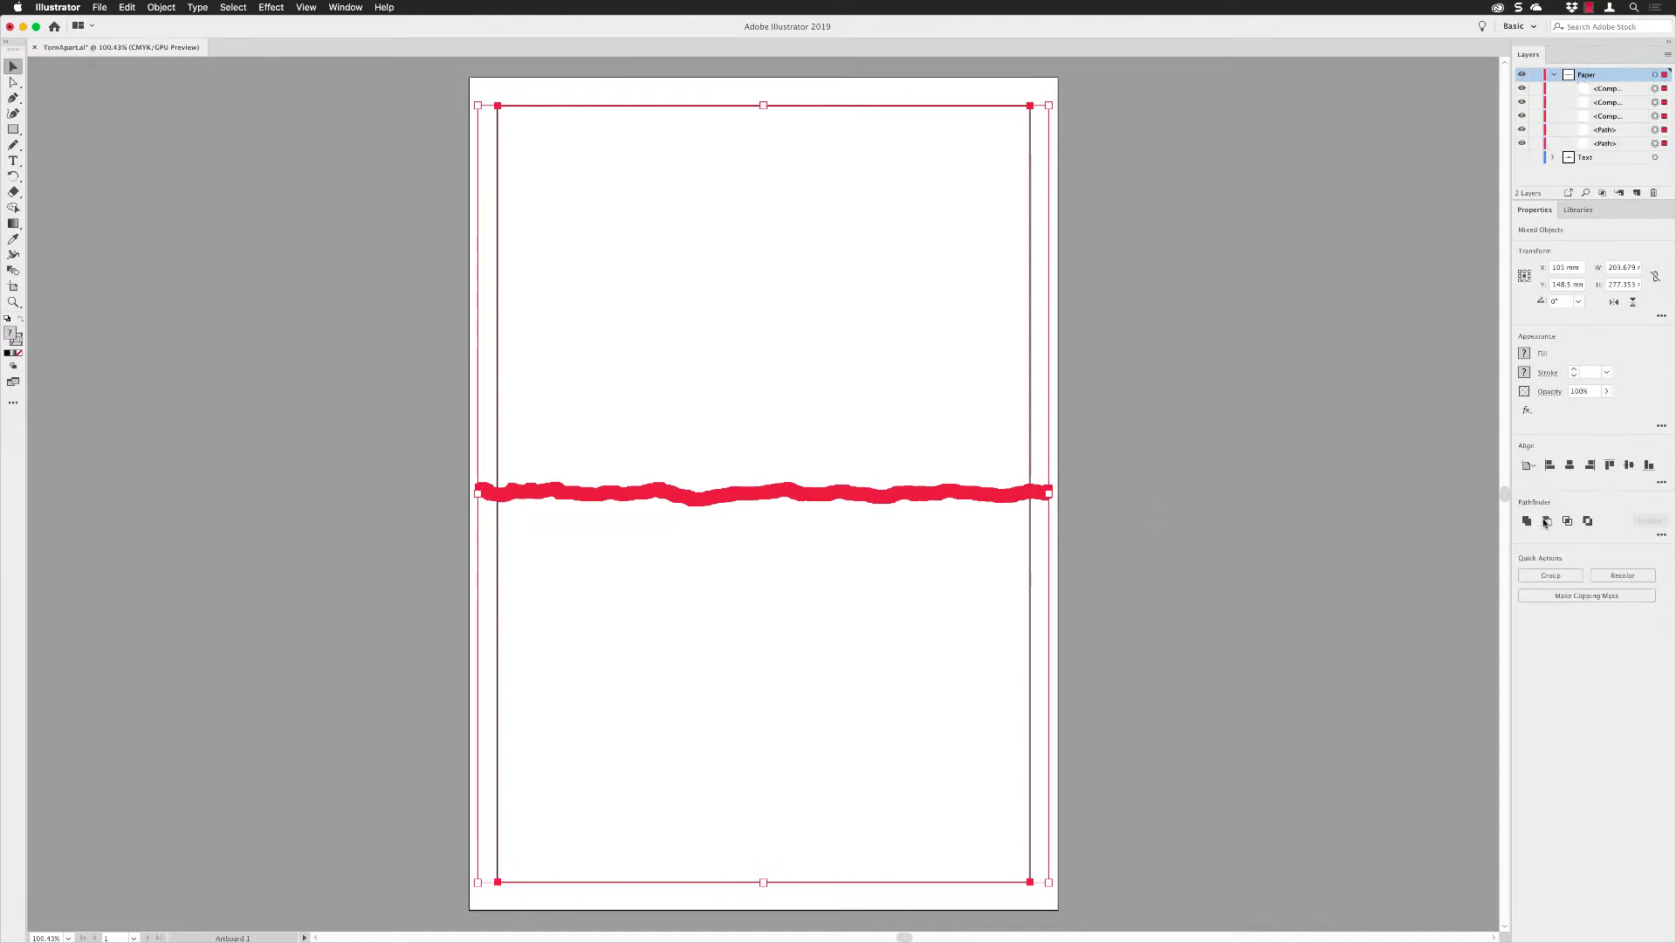
{"action": "left_click", "coordinate": [1083, 462]}
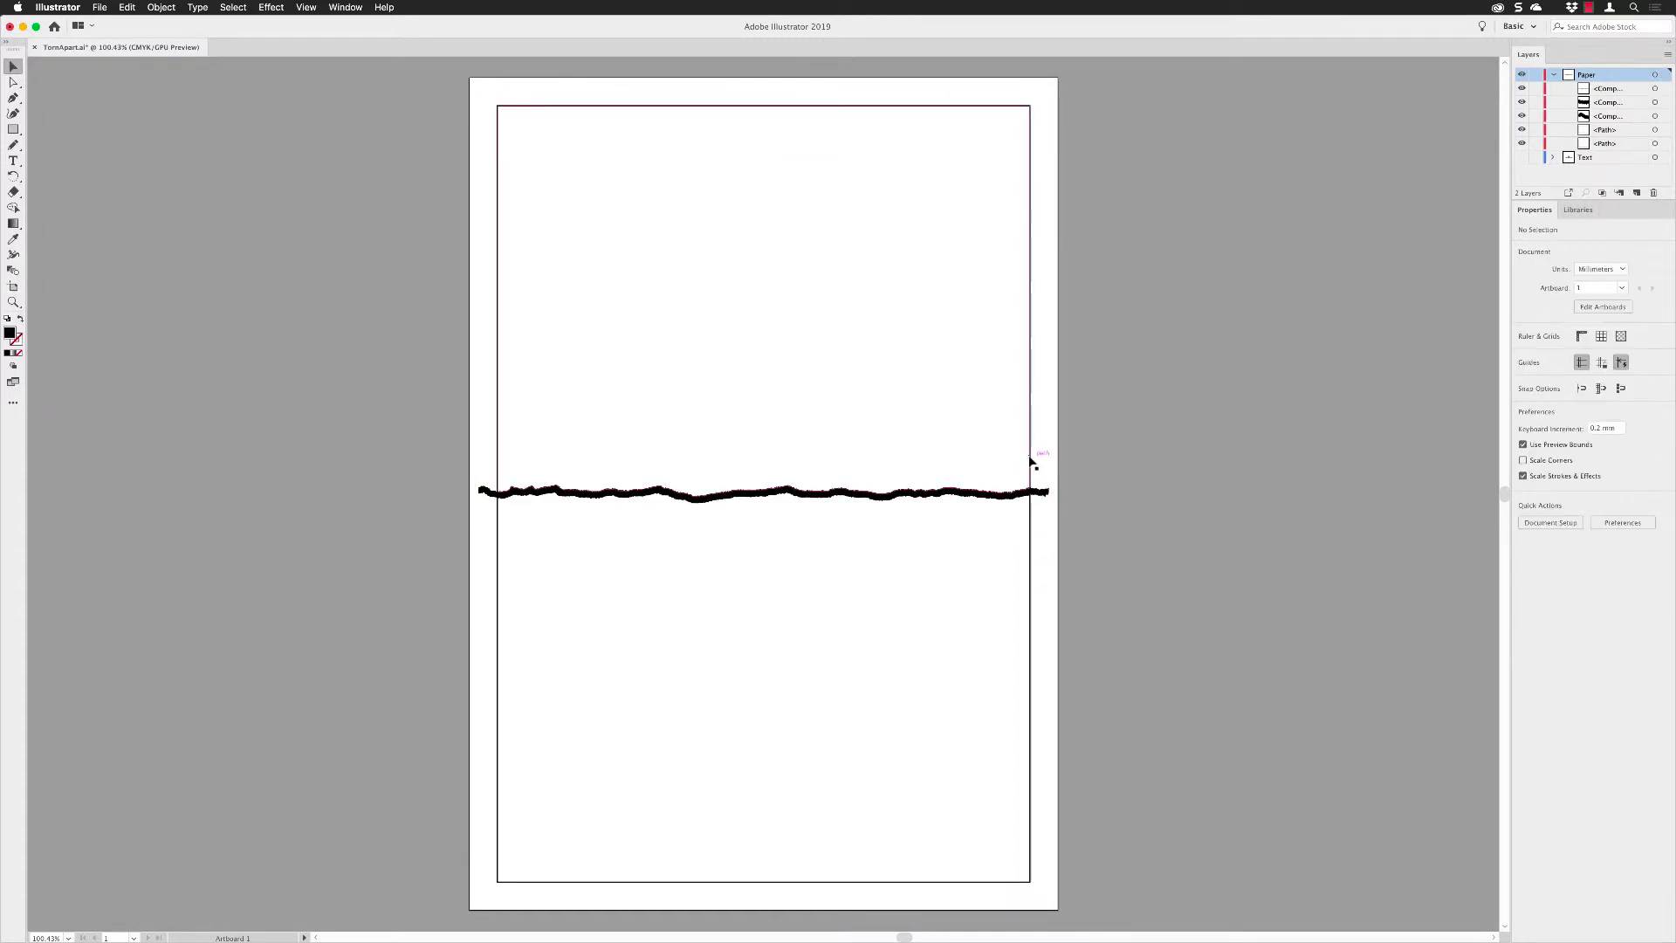
Step: Inspect the upper paper piece and the right end of the tear line up close in Outline view
{"action": "left_click", "coordinate": [1032, 461]}
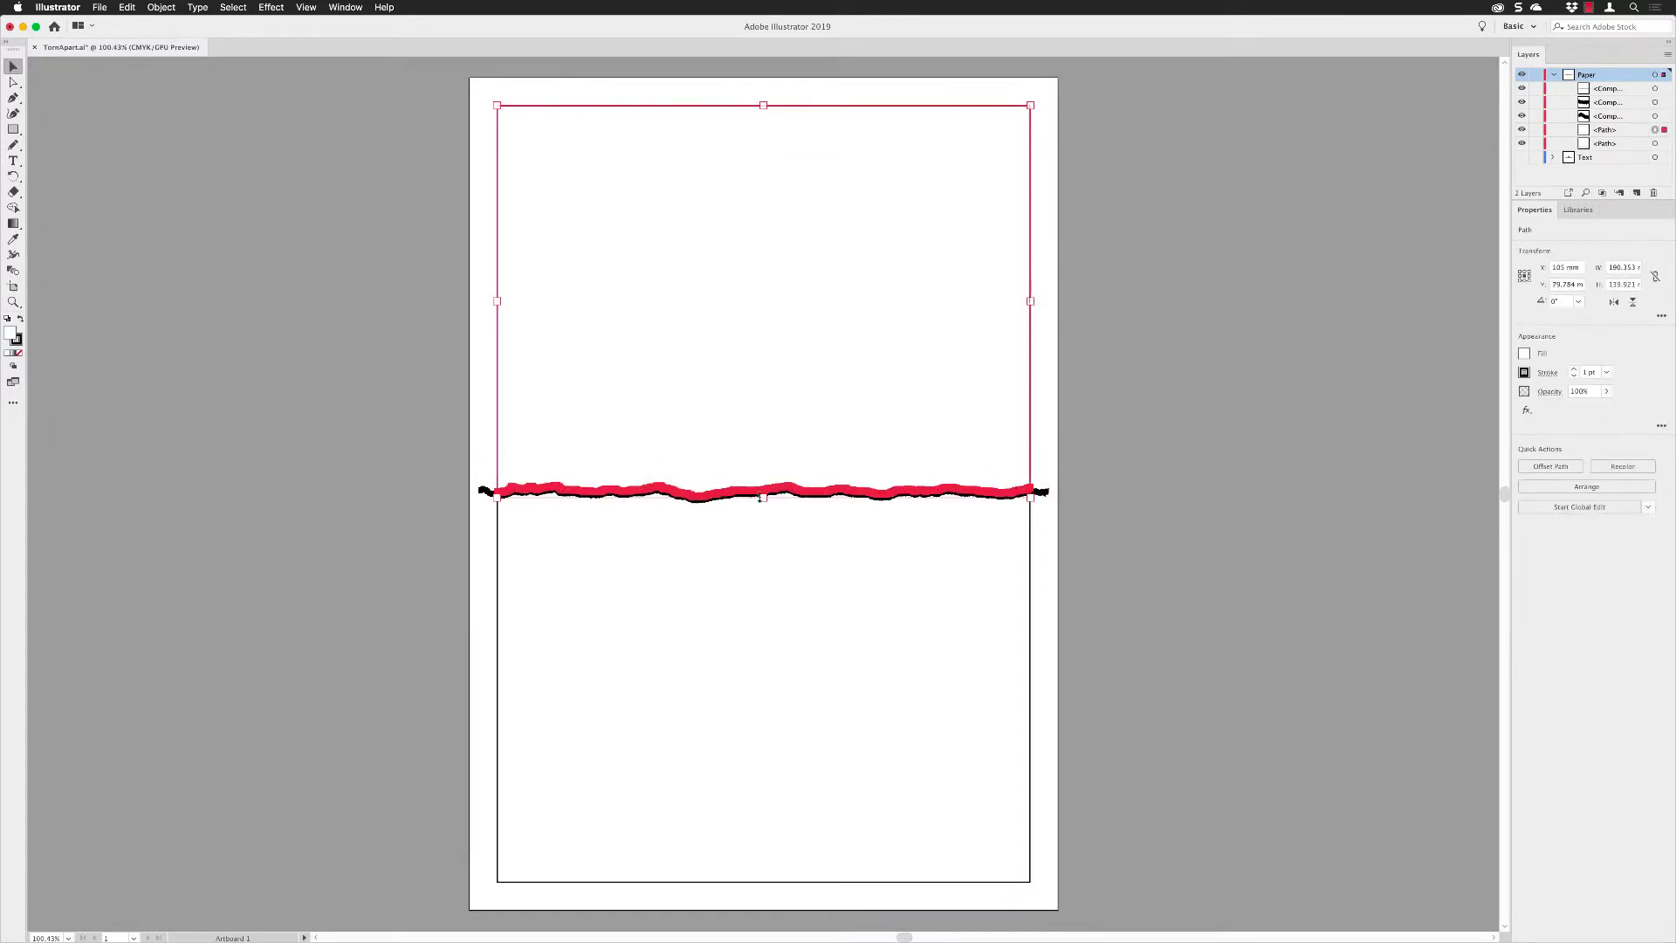
{"action": "key", "text": "z"}
{"action": "left_click_drag", "start_coordinate": [1087, 435], "coordinate": [942, 550]}
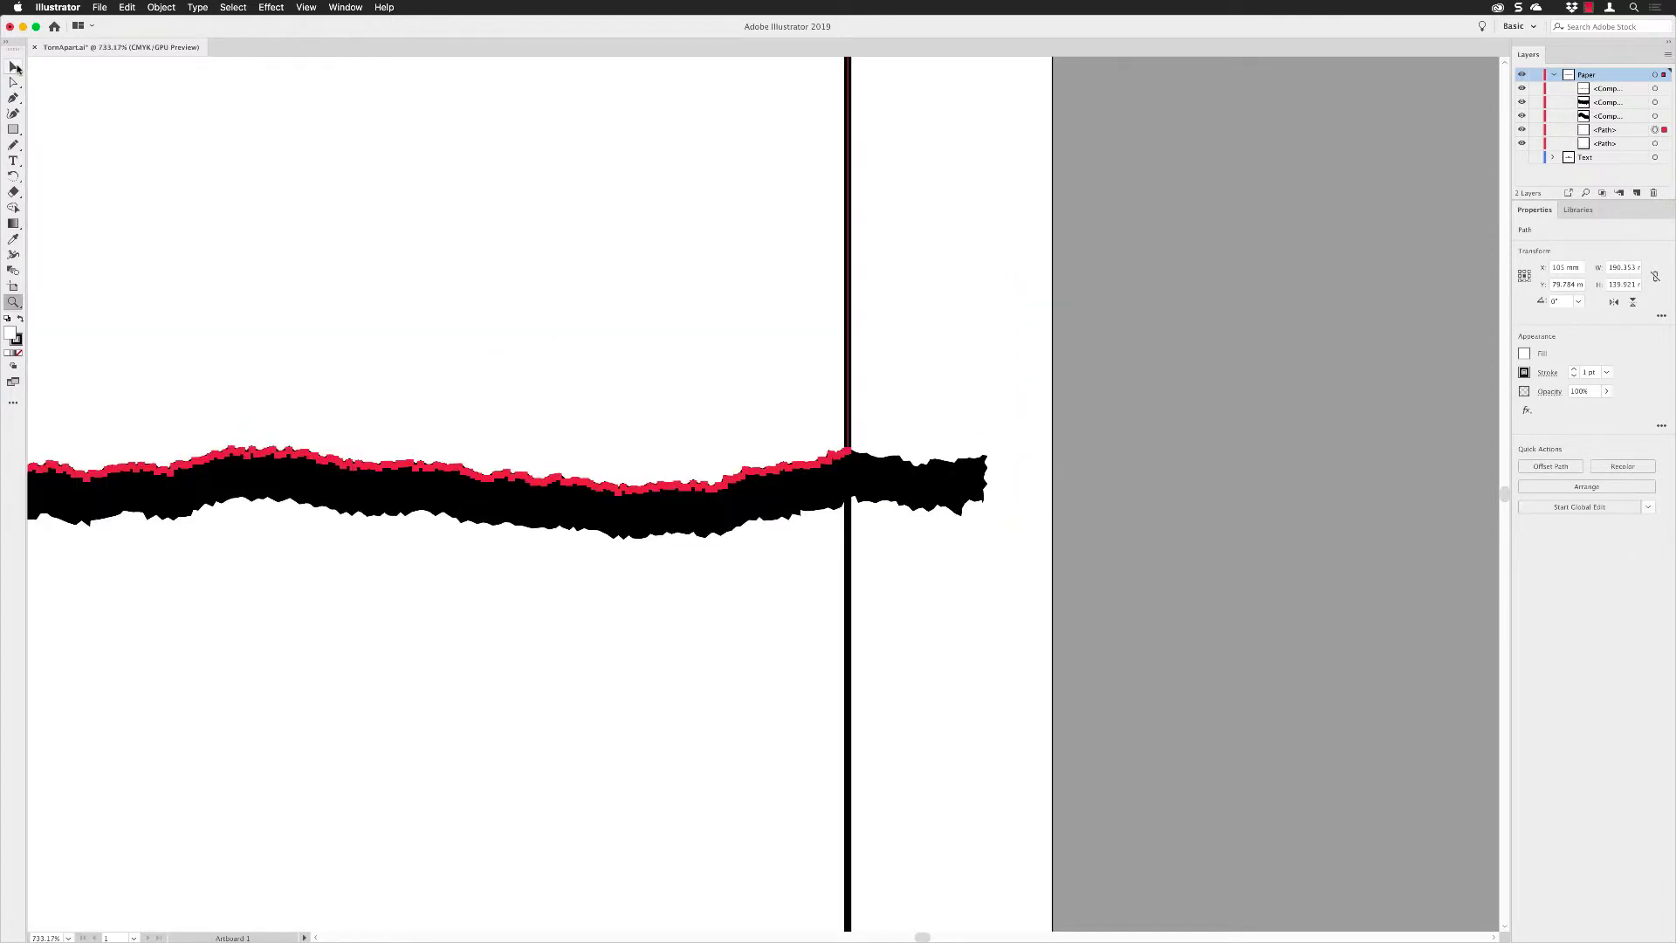
{"action": "left_click", "coordinate": [15, 69]}
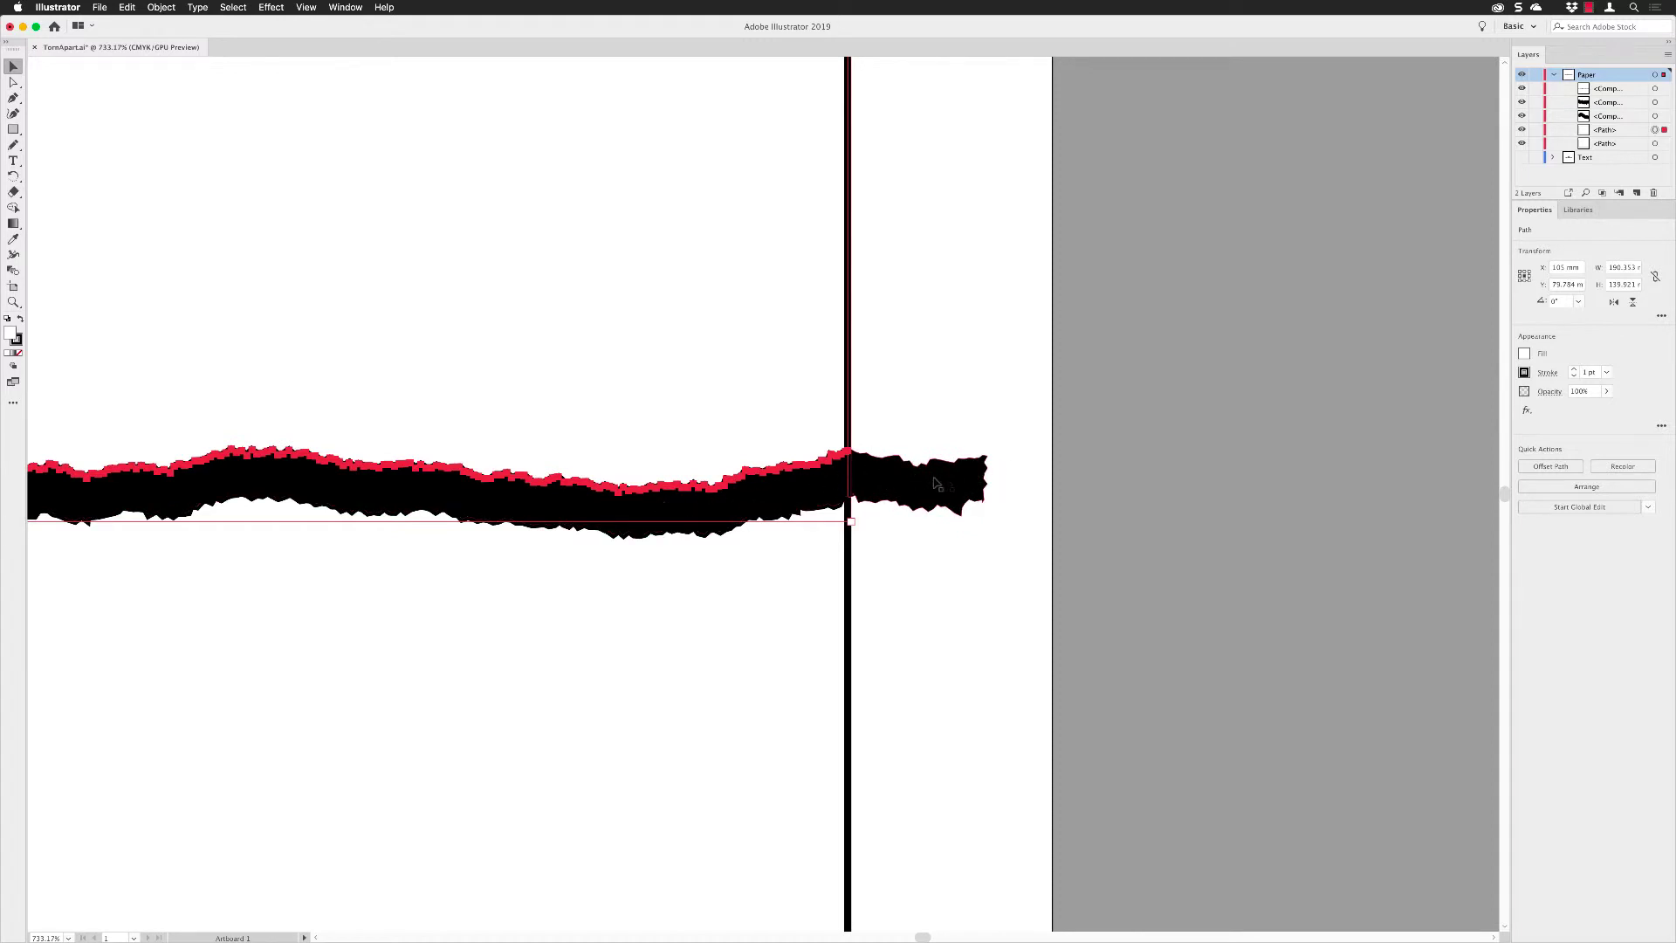
{"action": "left_click", "coordinate": [307, 7]}
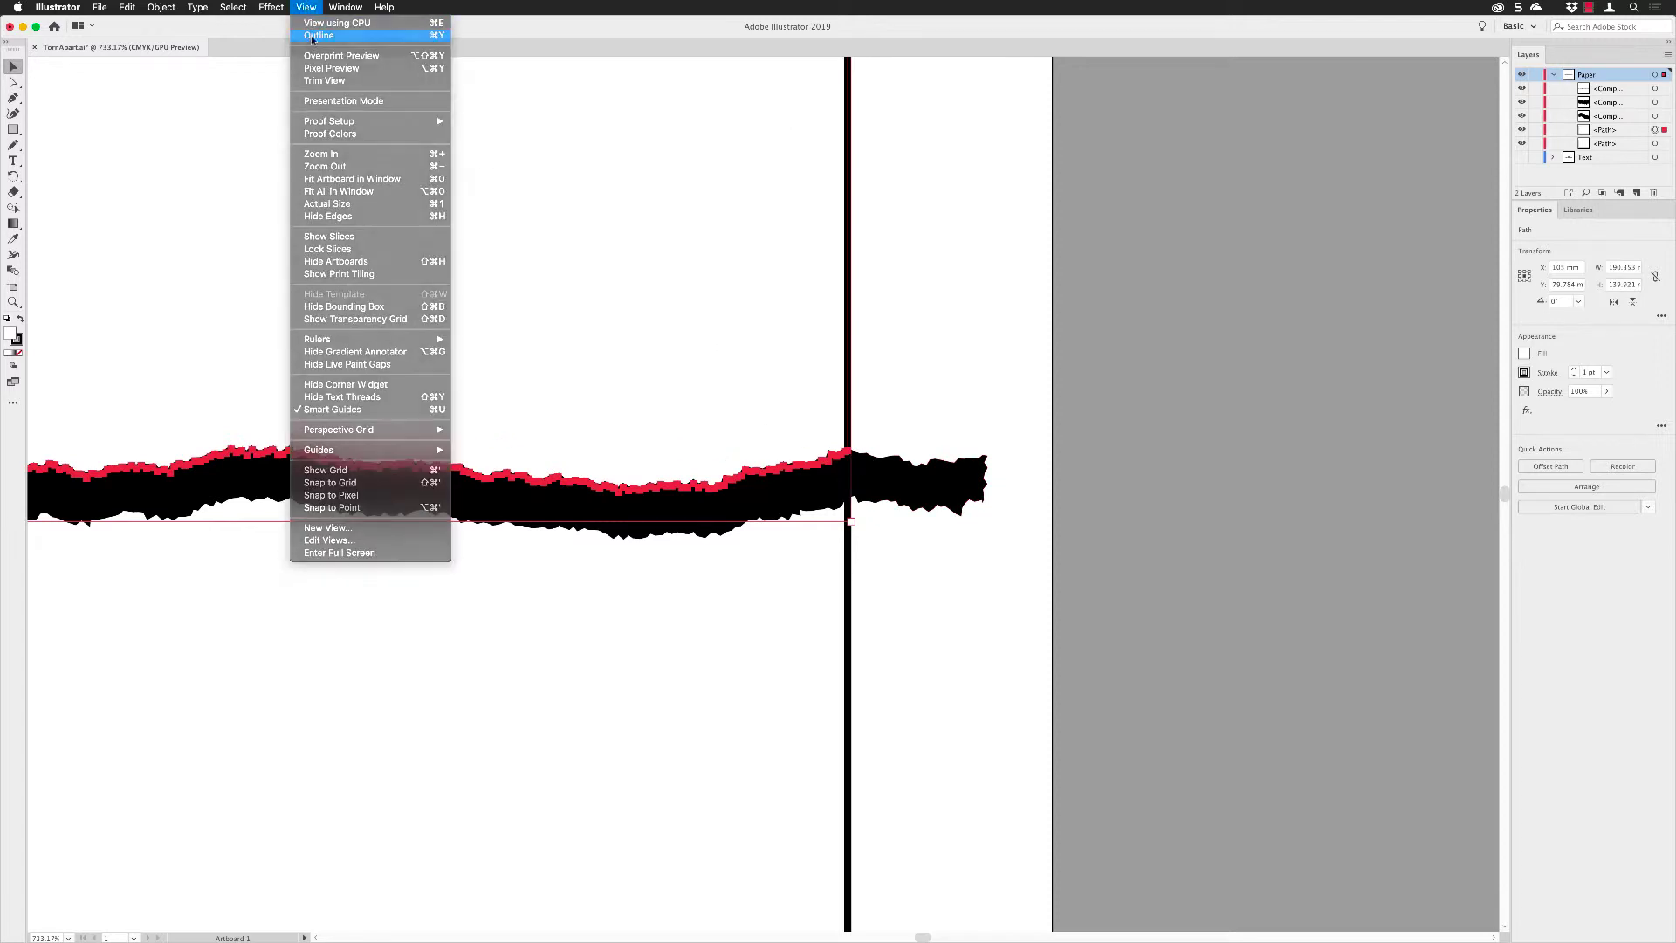
{"action": "left_click", "coordinate": [314, 35]}
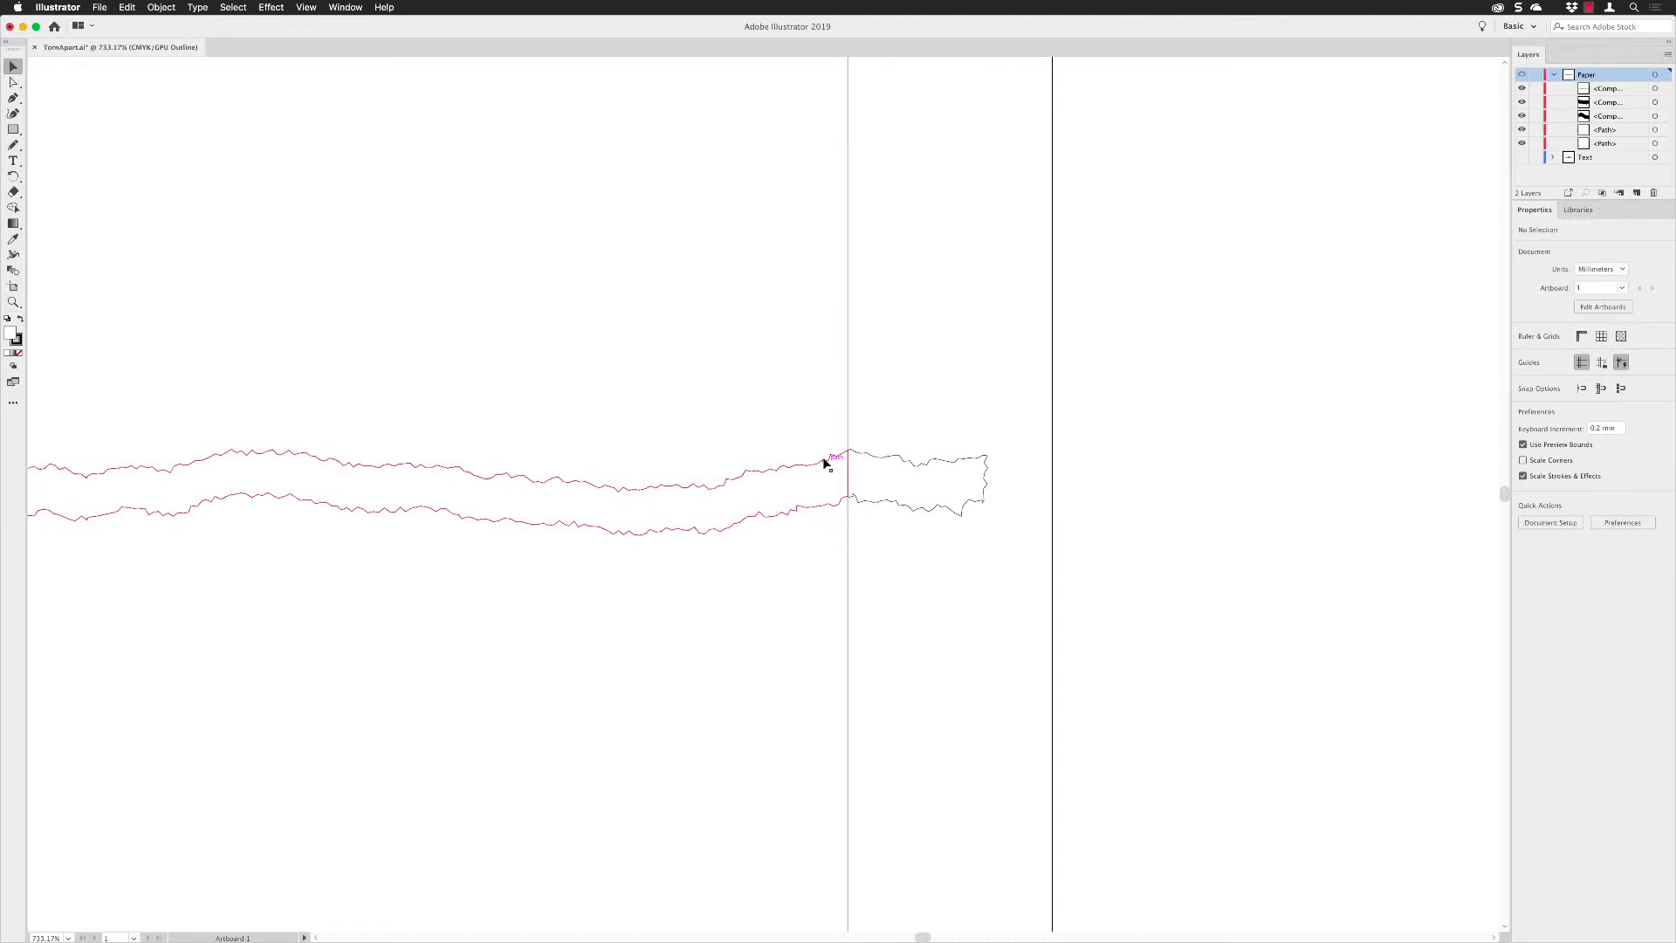
Step: Pull the right overhanging end and the upper and lower paper pieces away from the tear strip to test the division
{"action": "left_click", "coordinate": [971, 469]}
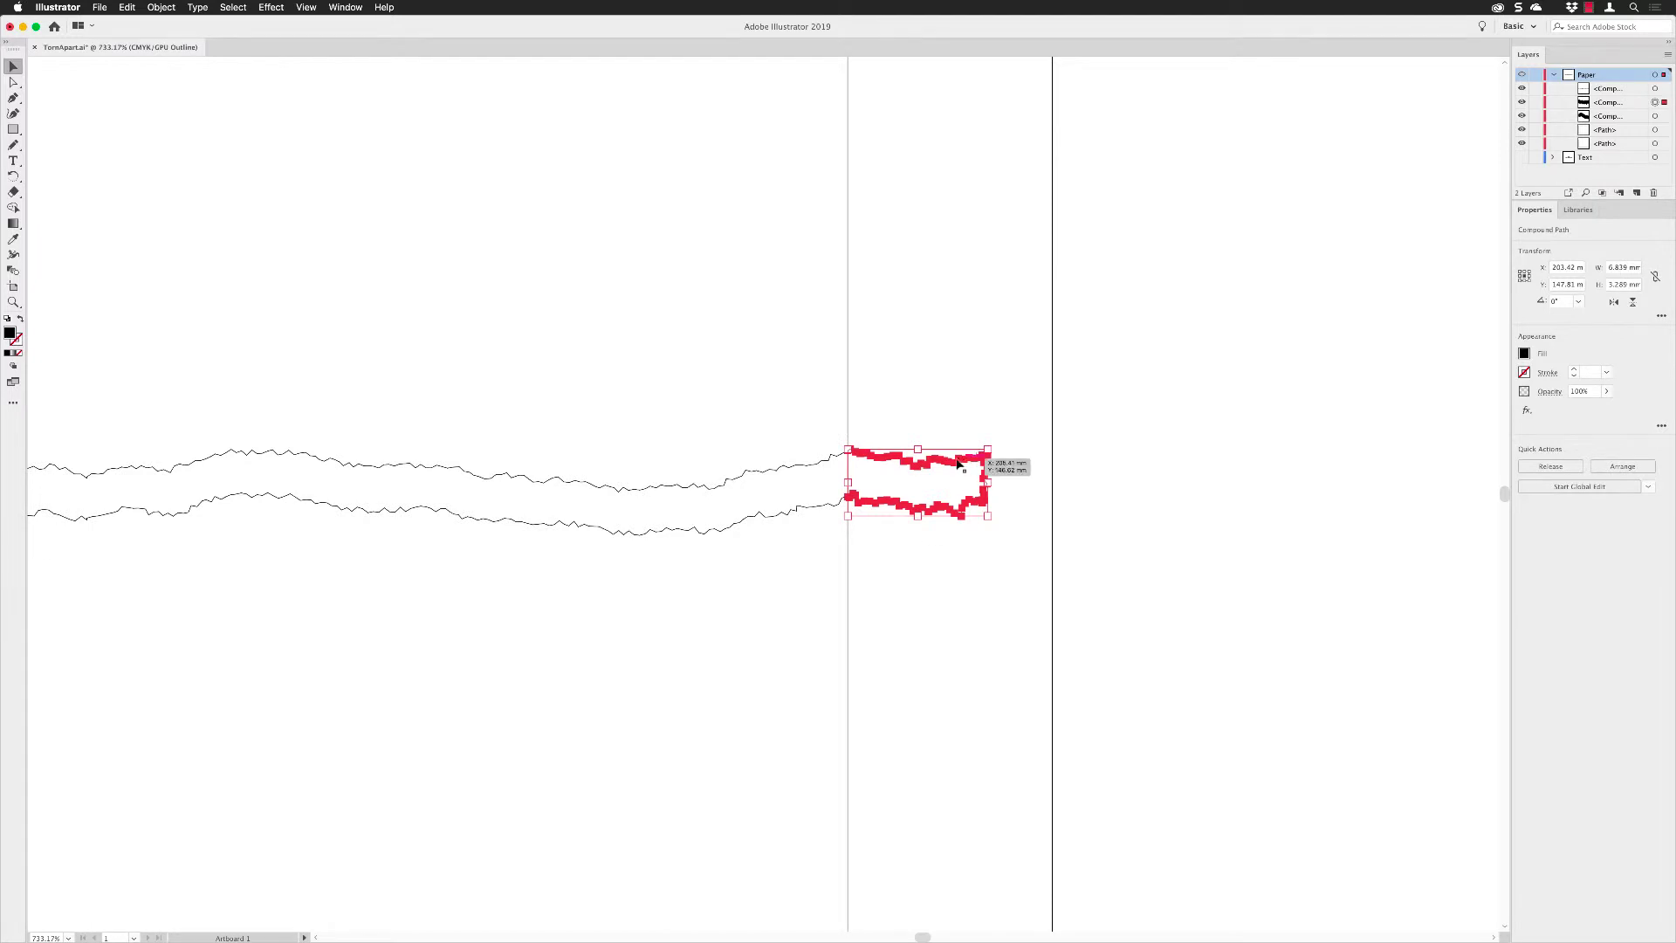
{"action": "left_click_drag", "start_coordinate": [960, 464], "coordinate": [1015, 466]}
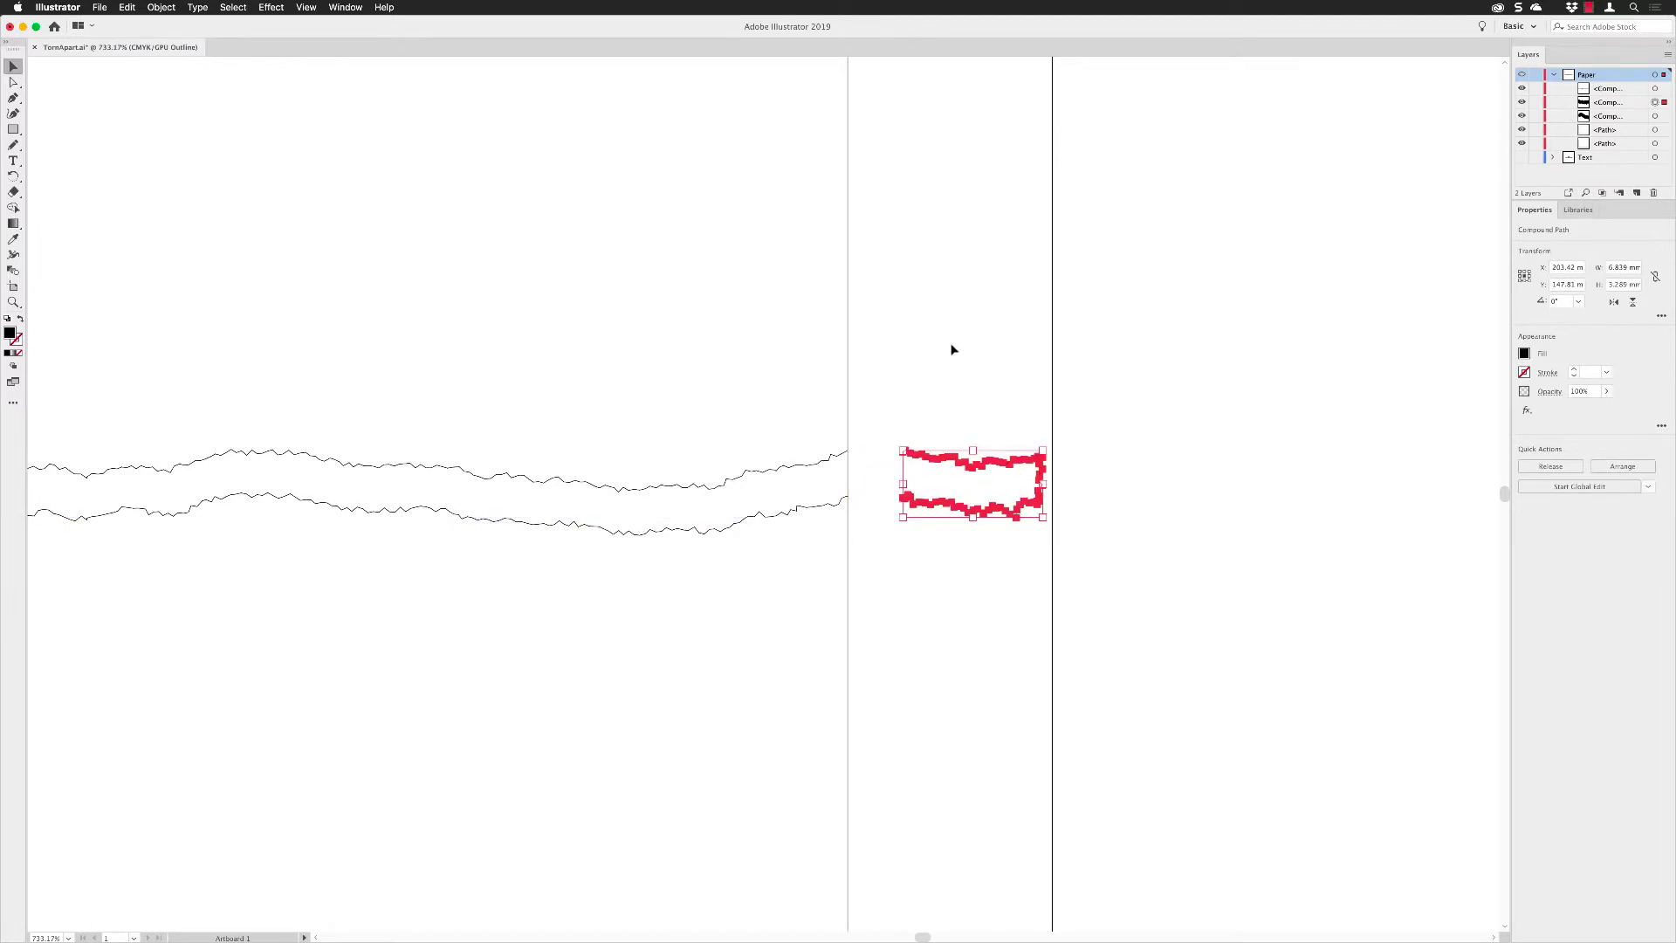
{"action": "left_click", "coordinate": [823, 469]}
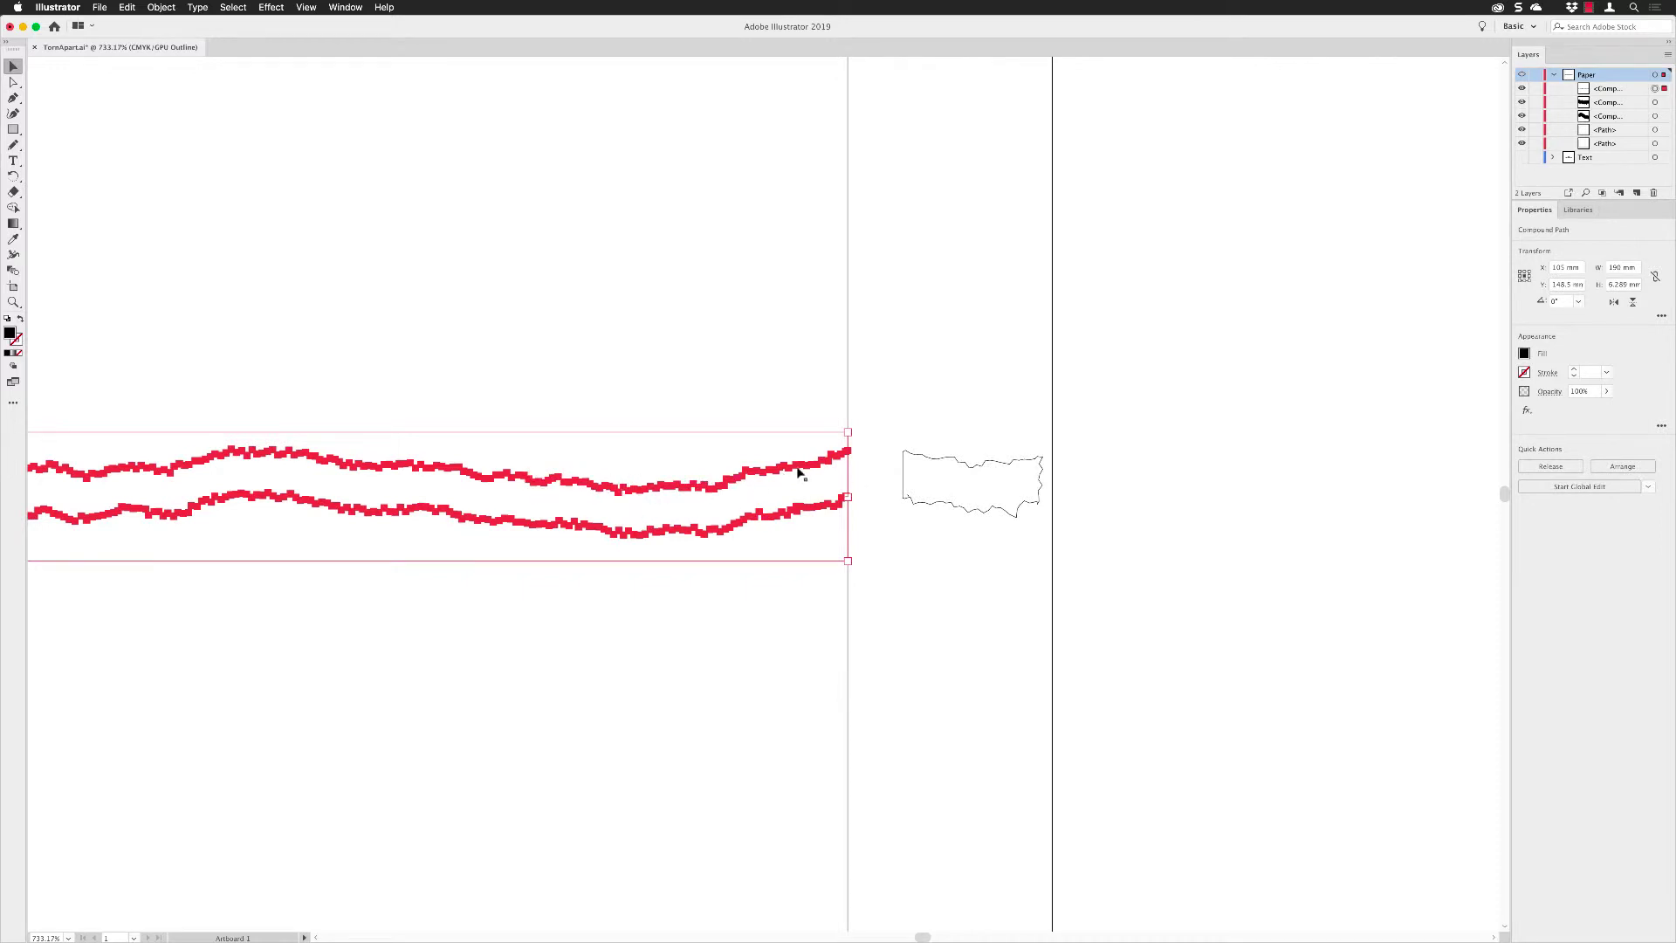
{"action": "left_click", "coordinate": [851, 314]}
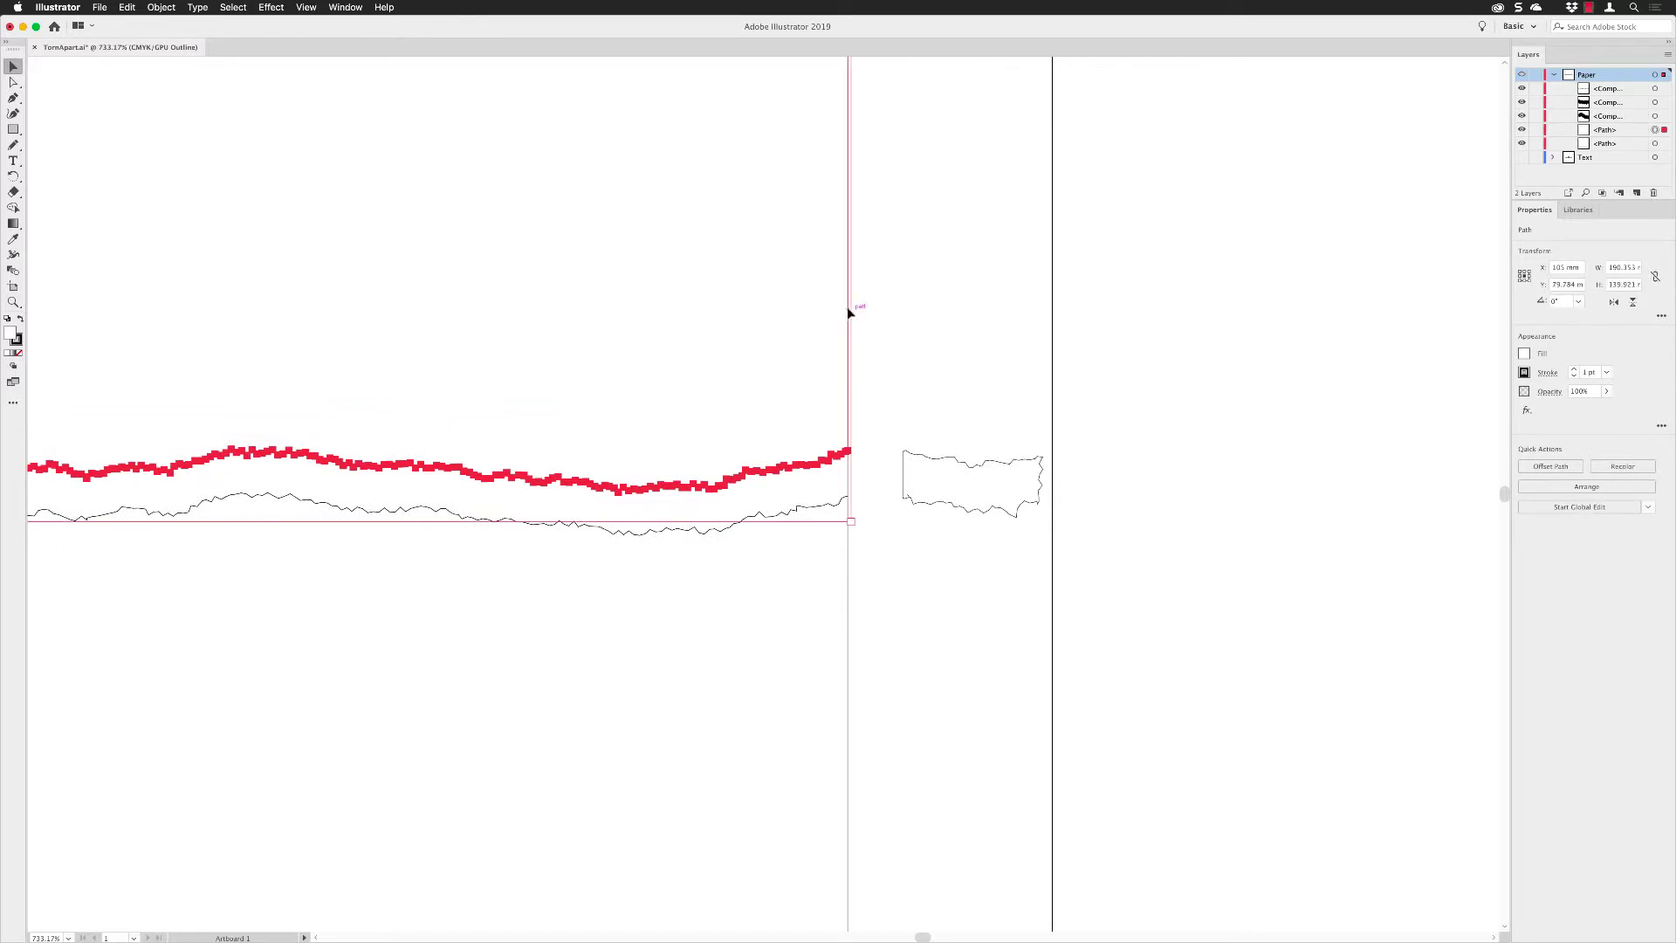
{"action": "left_click_drag", "start_coordinate": [851, 313], "coordinate": [847, 280]}
{"action": "left_click", "coordinate": [911, 288]}
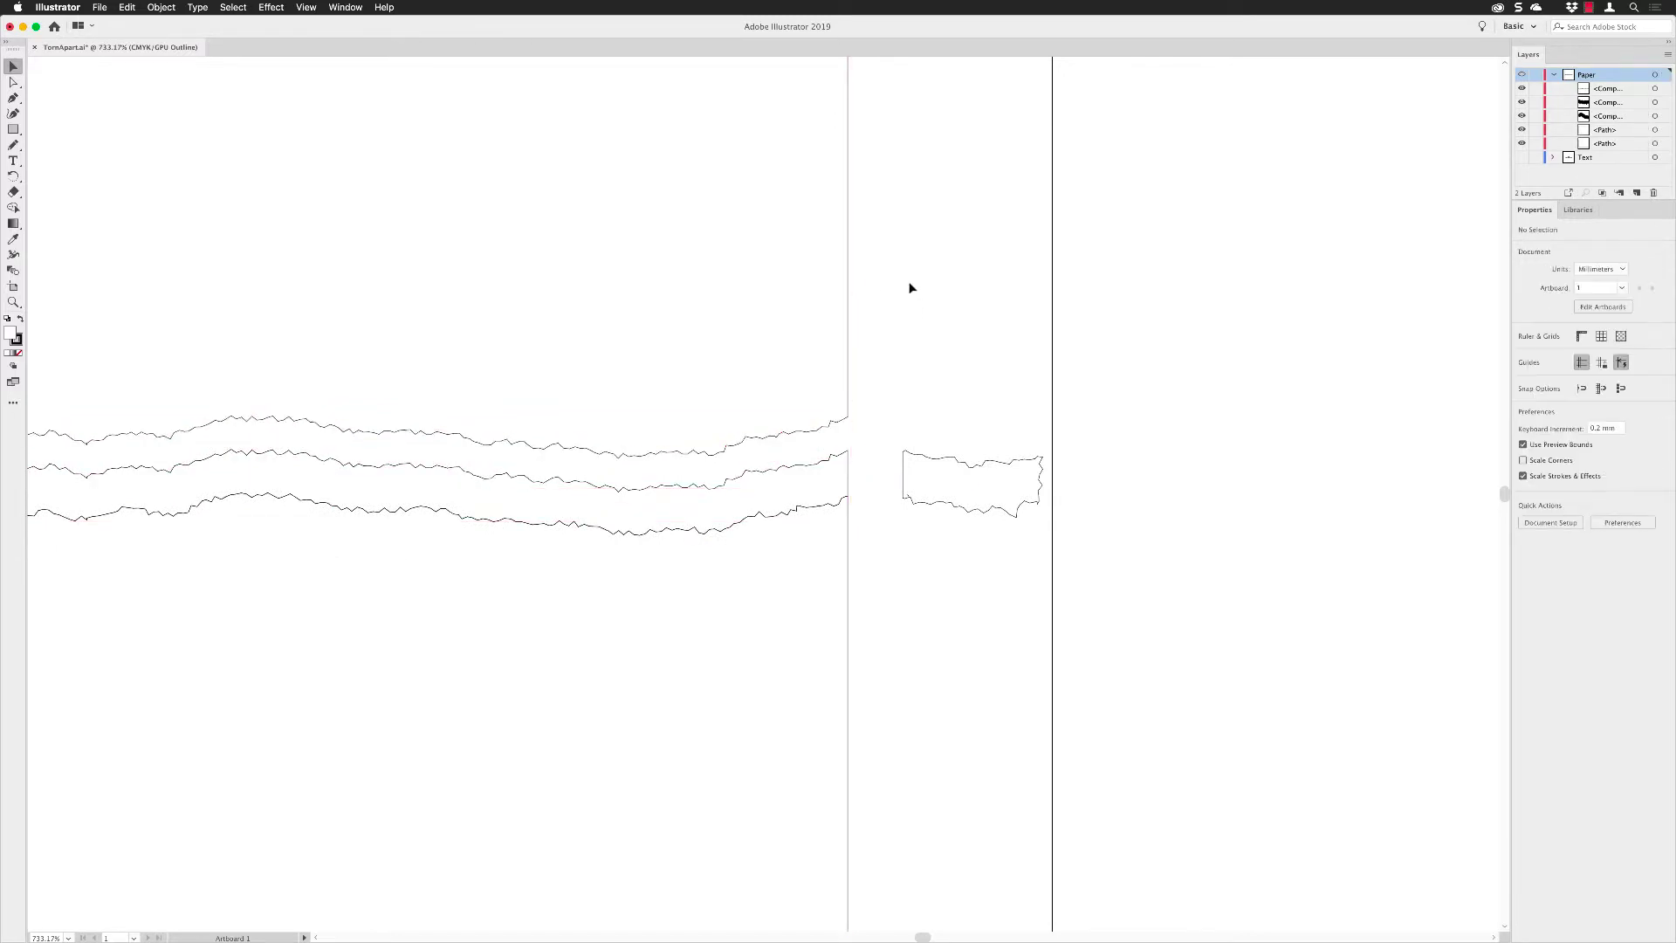
{"action": "left_click", "coordinate": [849, 524]}
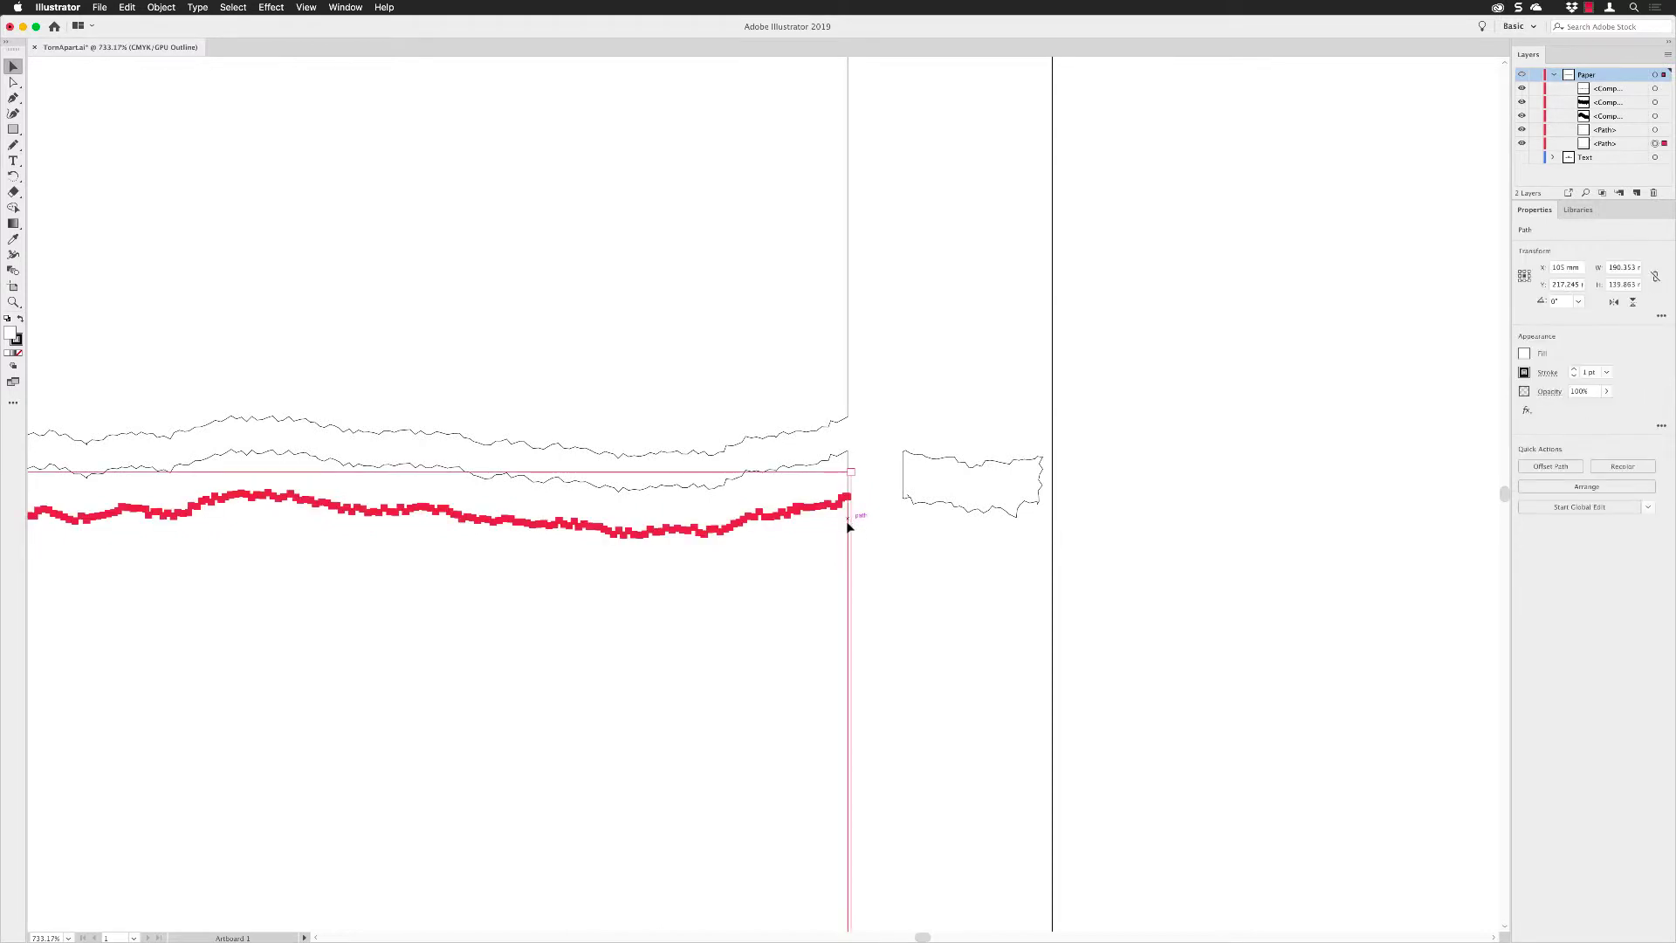
{"action": "left_click_drag", "start_coordinate": [850, 524], "coordinate": [847, 565]}
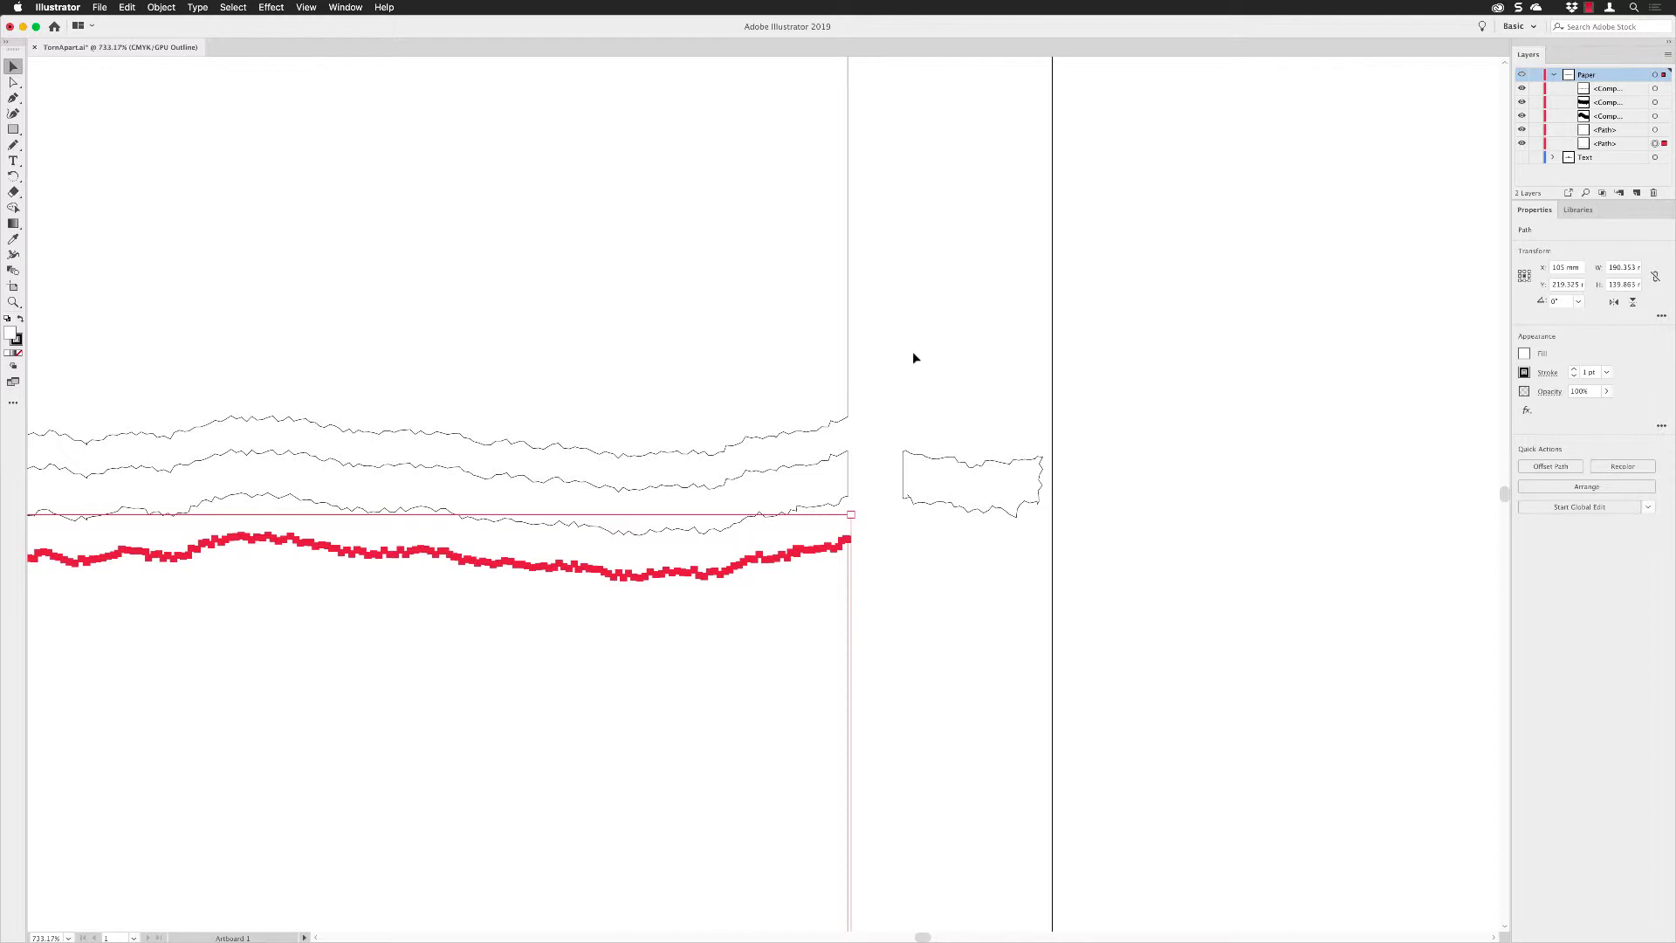
Step: Return the artwork to Preview view and hide the bounding box
{"action": "left_click", "coordinate": [304, 8]}
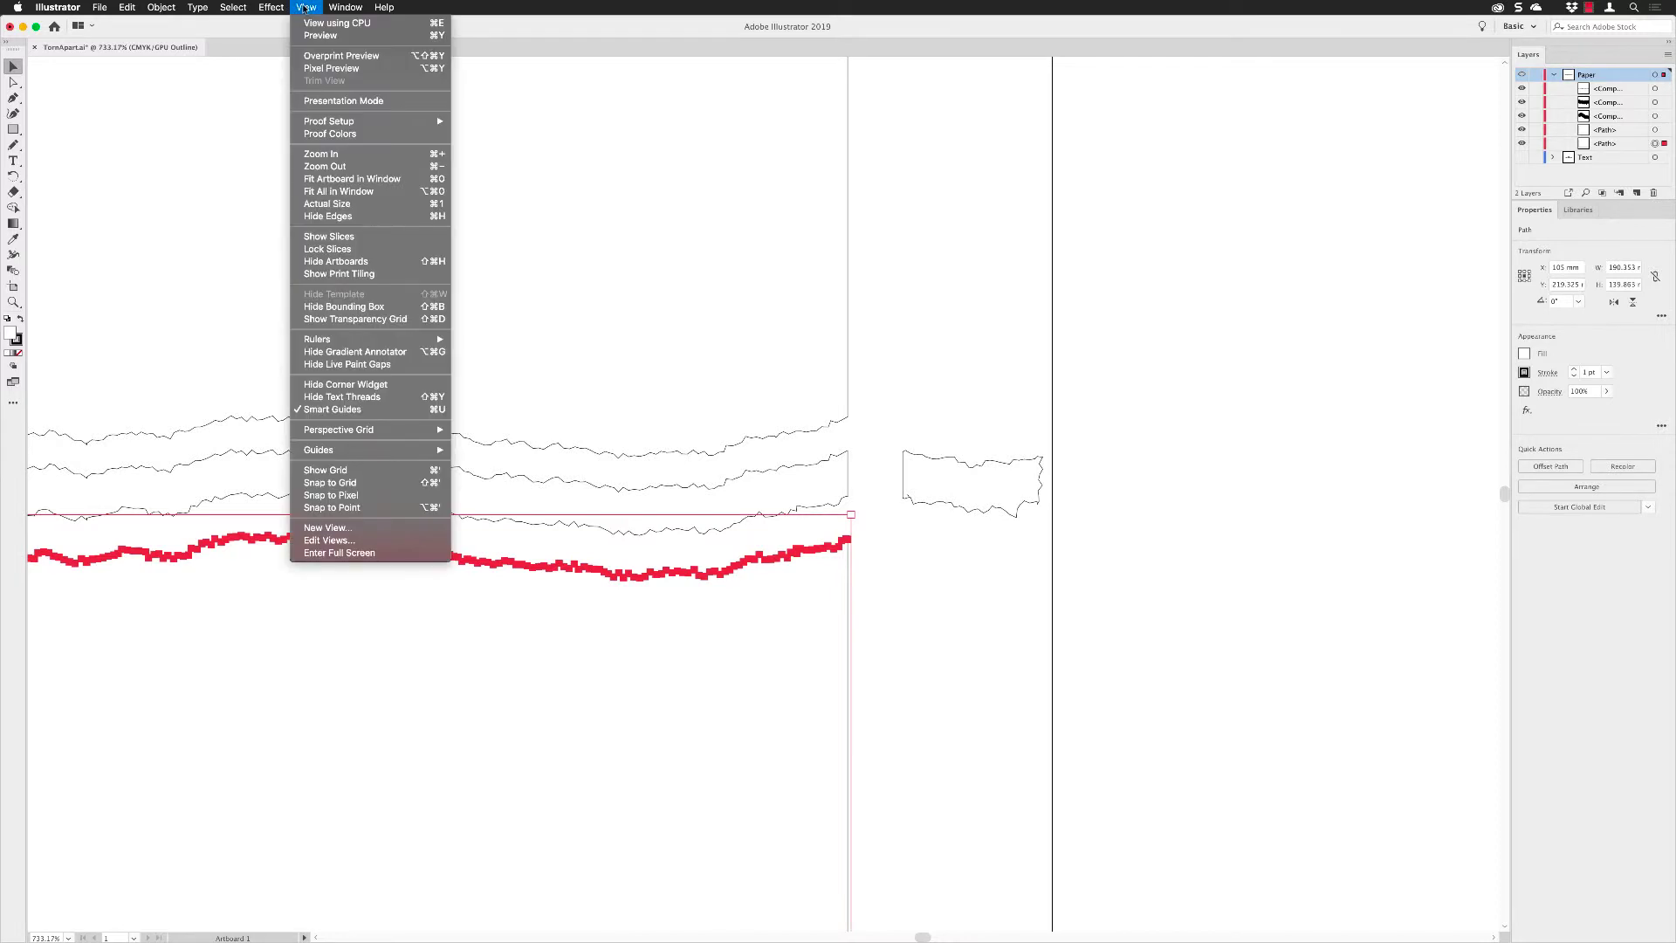
{"action": "left_click", "coordinate": [321, 35]}
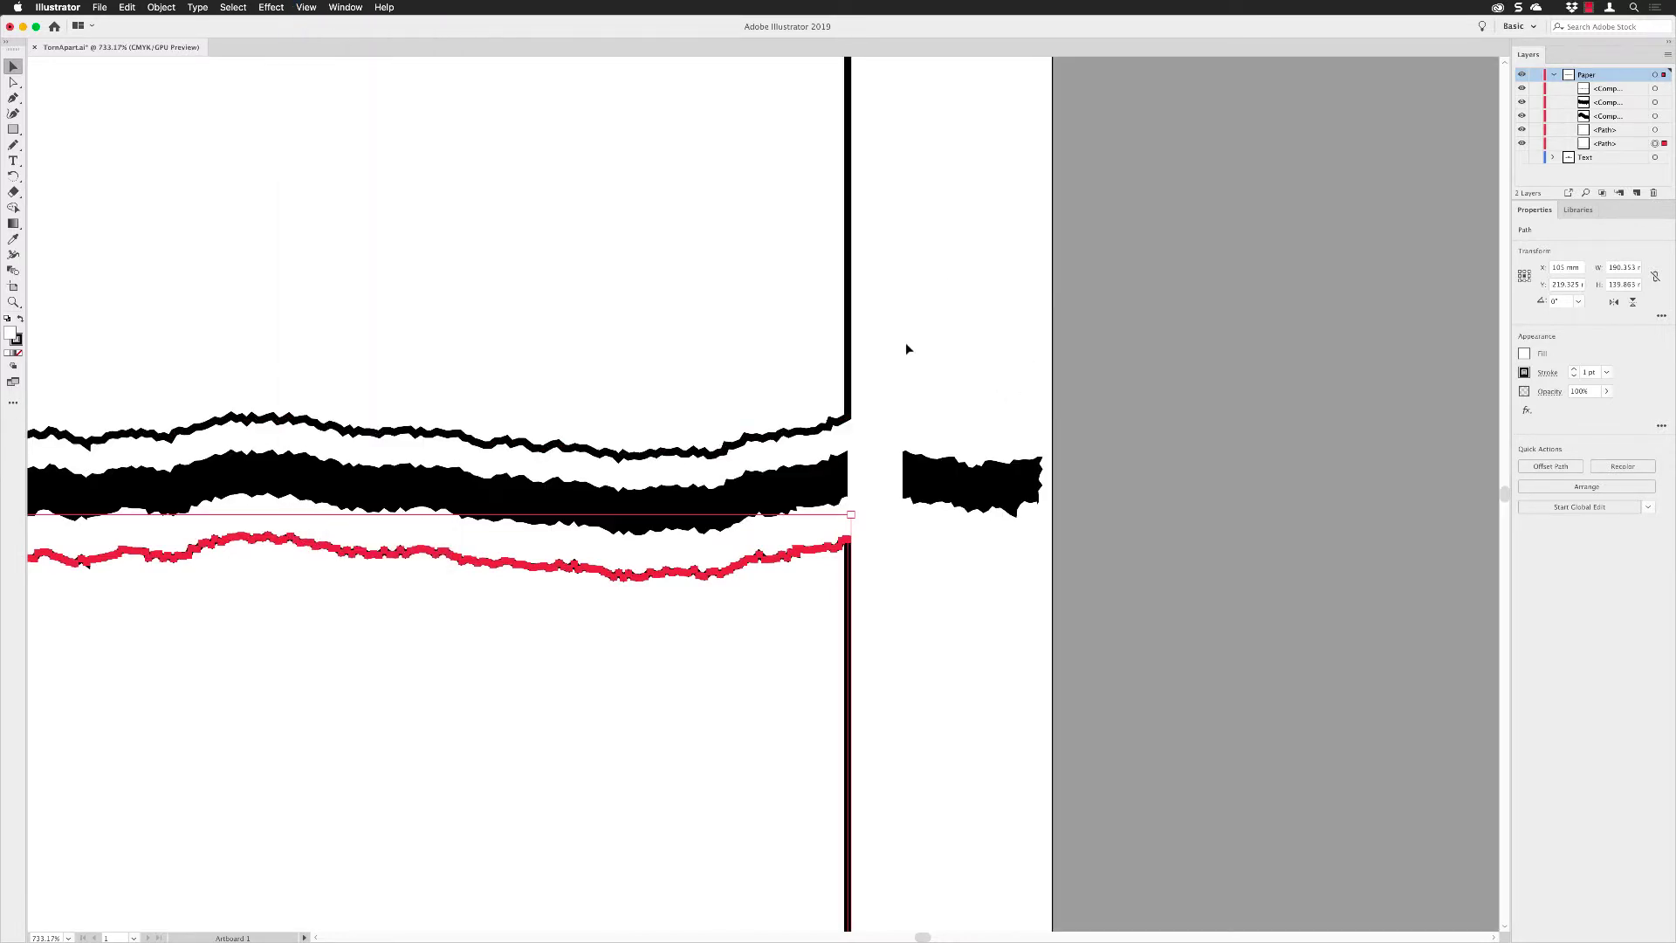
{"action": "key", "text": "super+shift+b"}
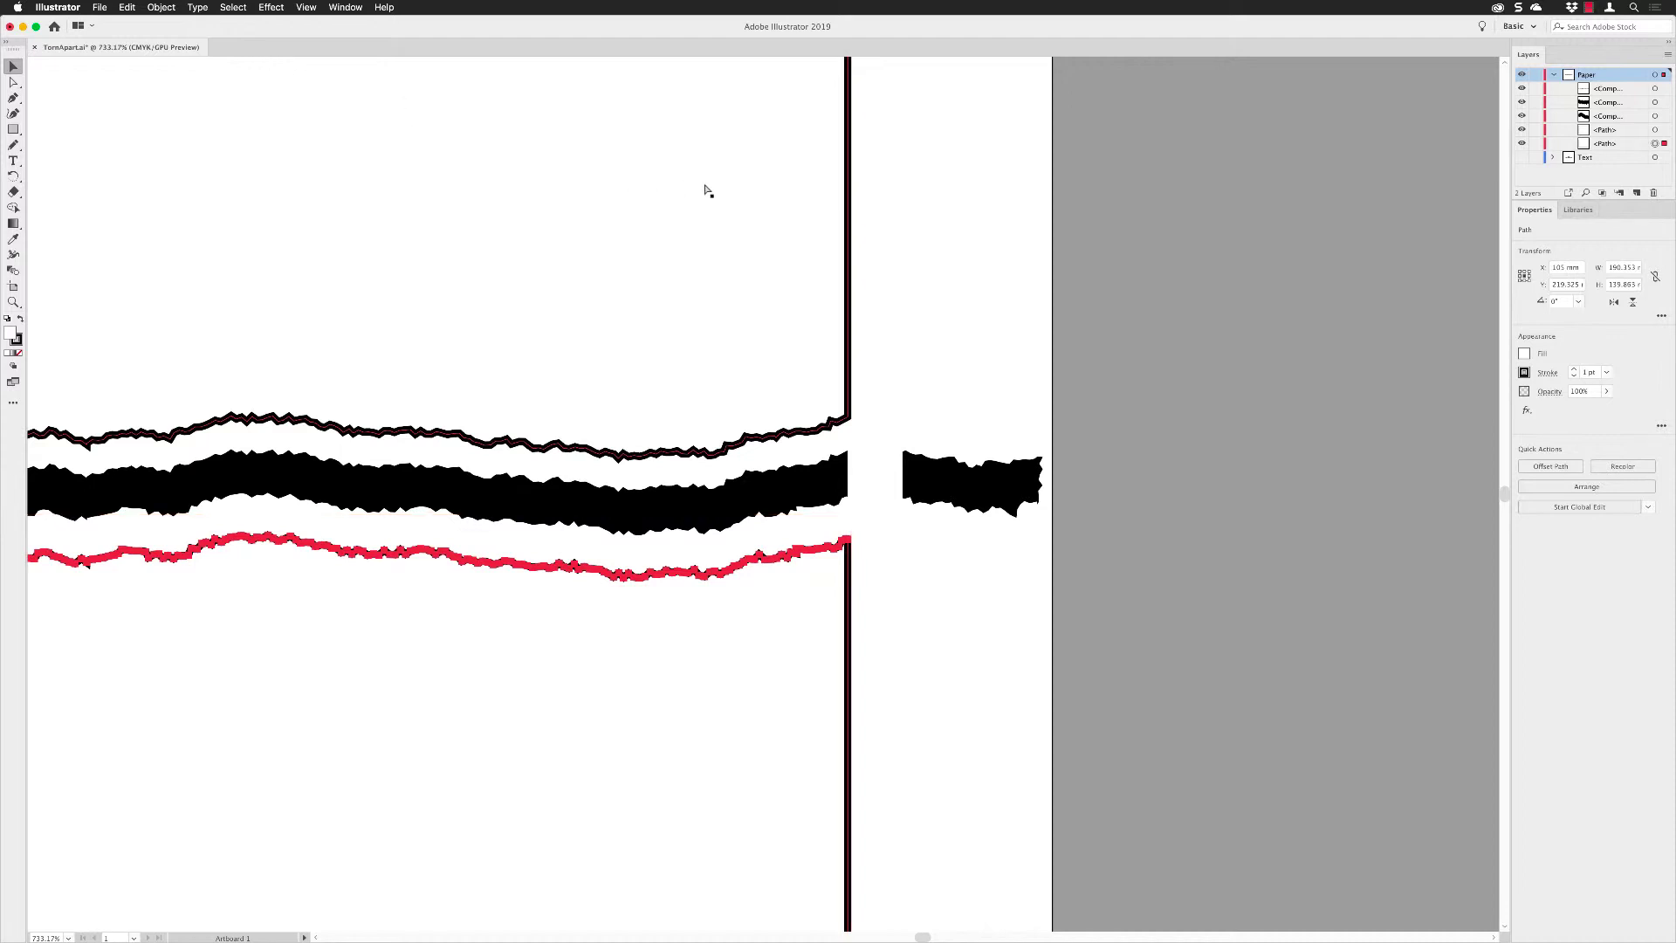
Step: Undo the moves of the overhanging end and the upper and lower paper pieces
{"action": "key", "text": "super+z"}
{"action": "key", "text": "super+z"}
{"action": "key", "text": "super+z"}
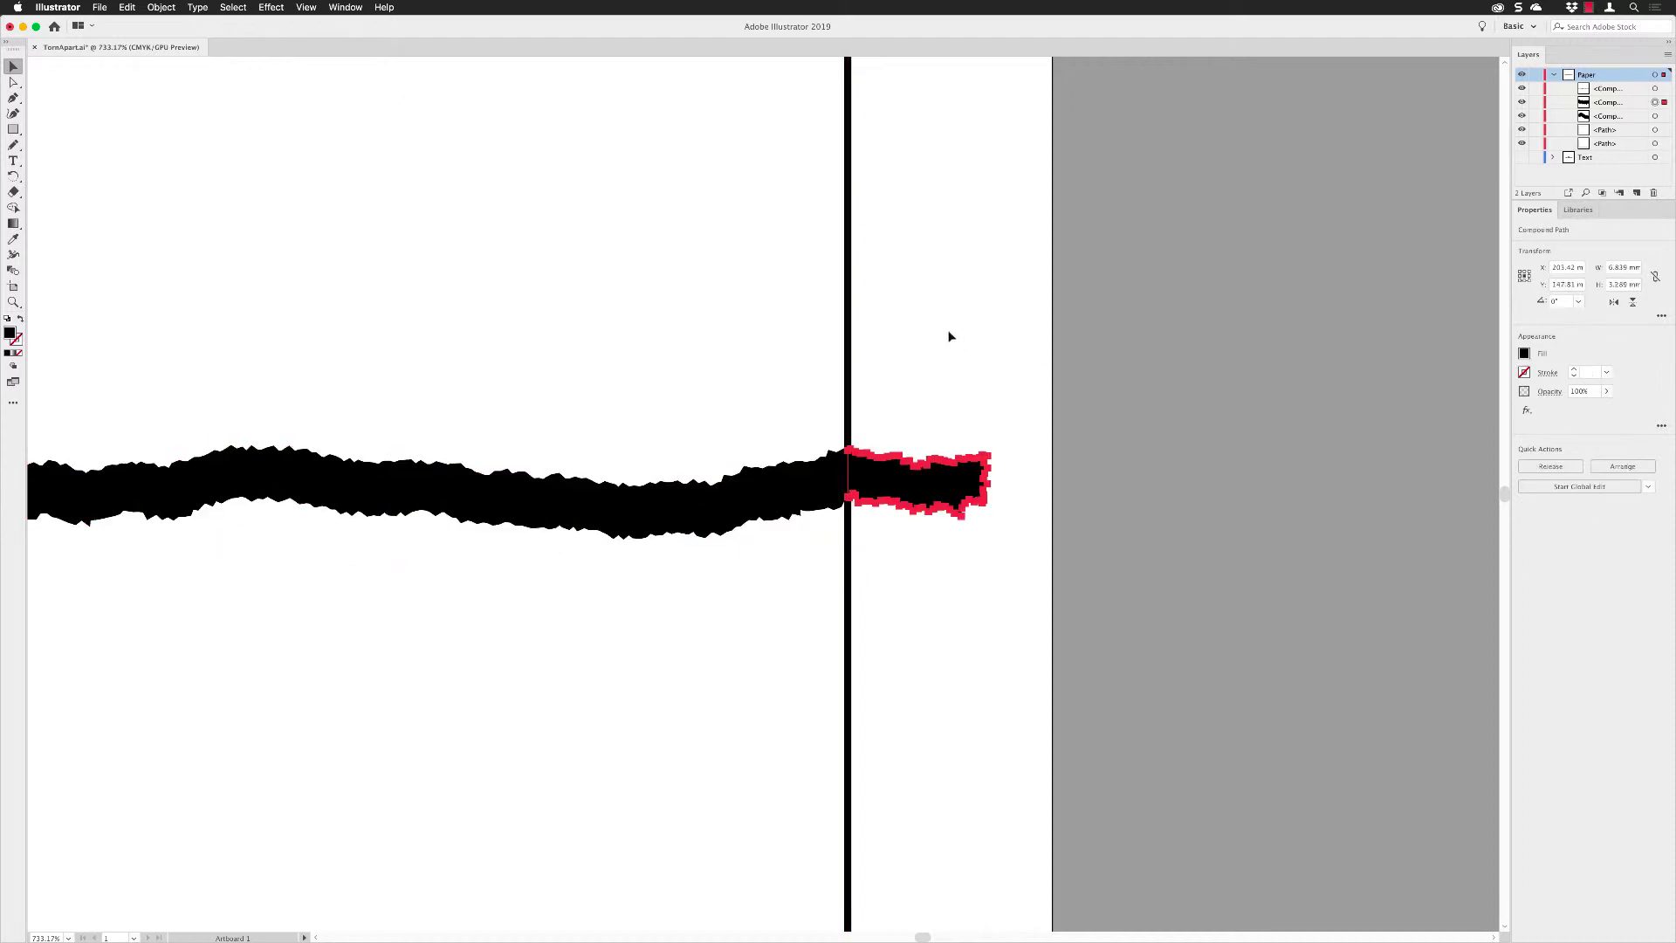
Step: Delete the piece of the tear line that overhangs the paper's right edge
{"action": "left_click", "coordinate": [948, 335]}
{"action": "left_click", "coordinate": [880, 488]}
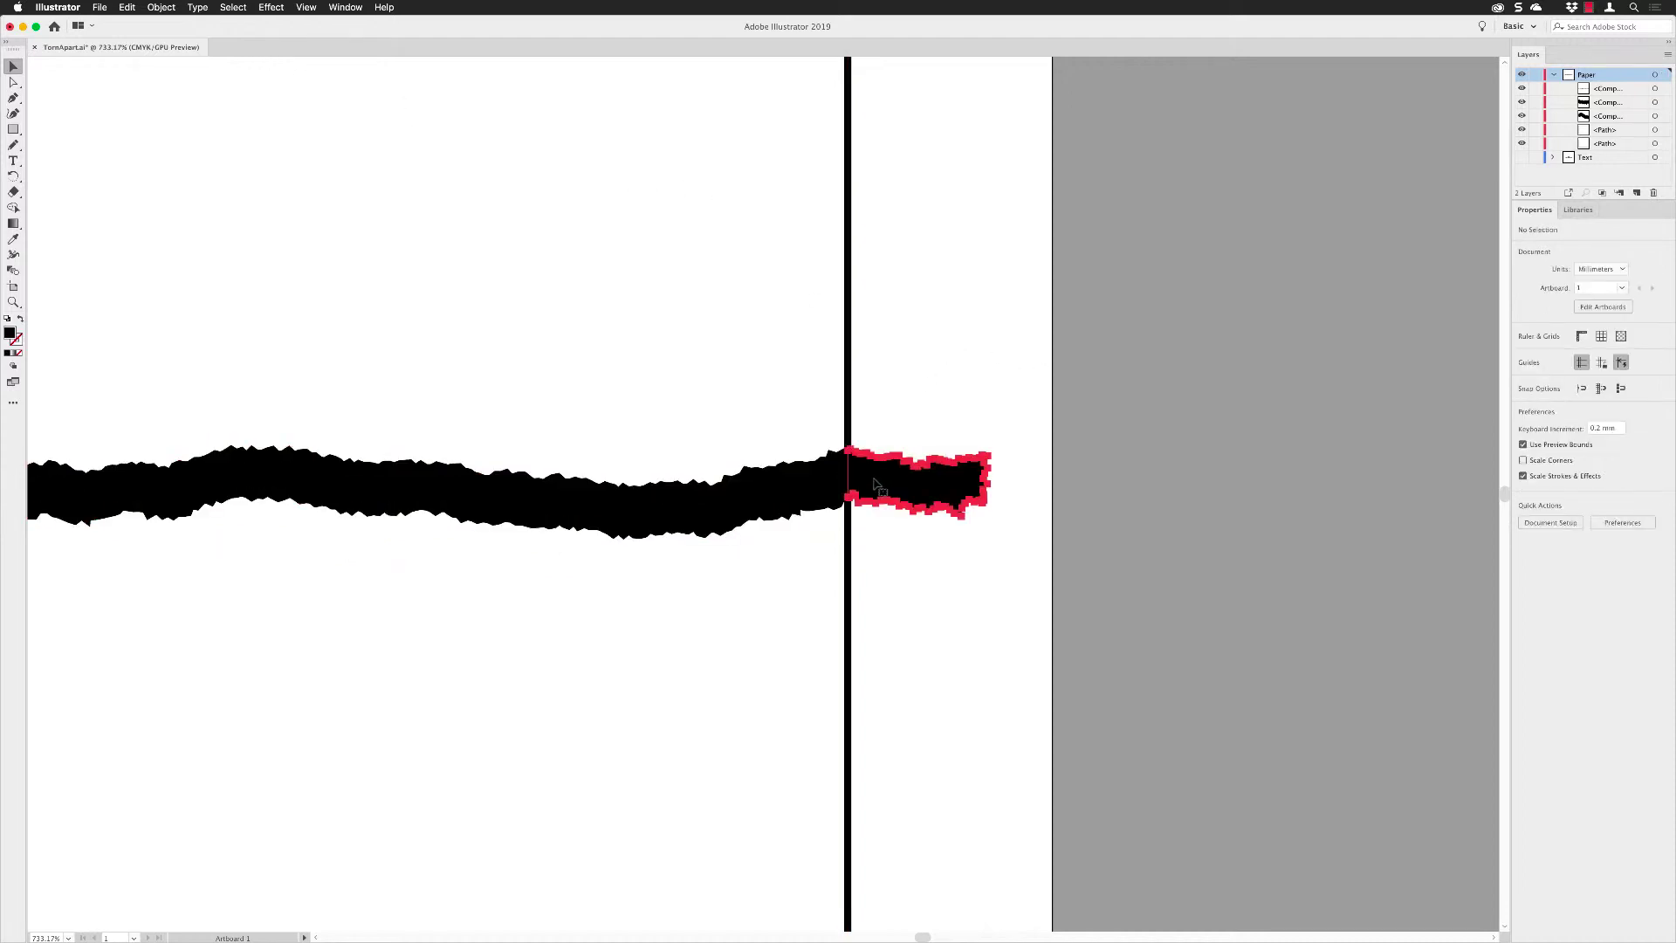
{"action": "key", "text": "BackSpace"}
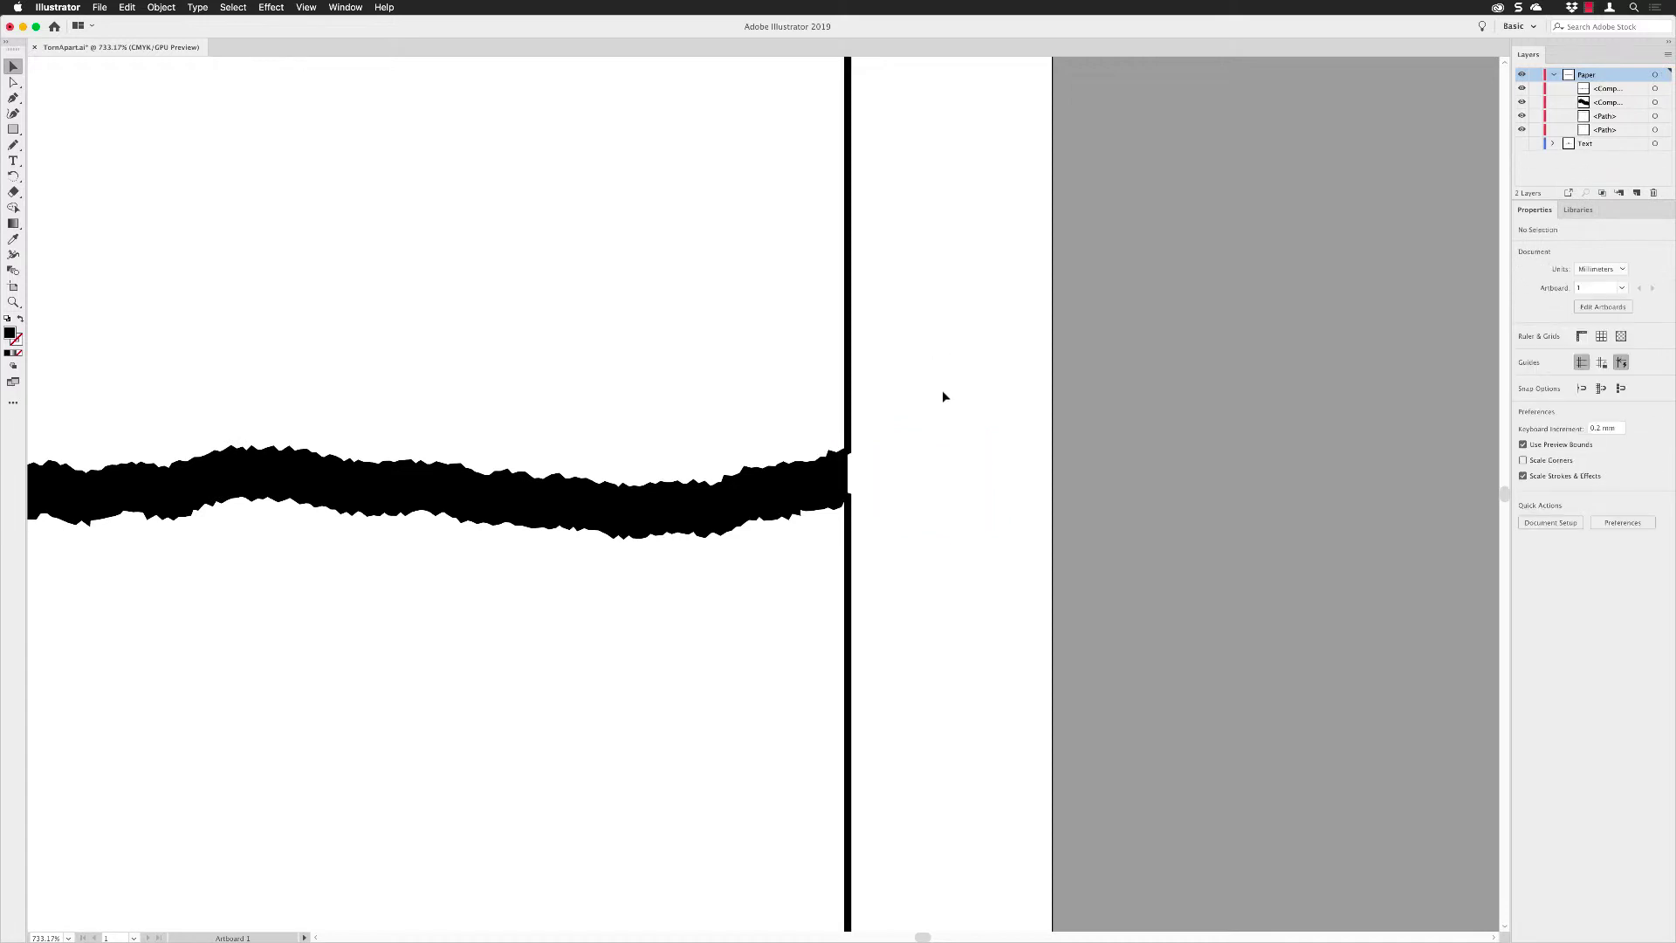
Step: Delete the piece of the tear line that overhangs the paper's left edge
{"action": "left_click_drag", "start_coordinate": [922, 936], "coordinate": [883, 937]}
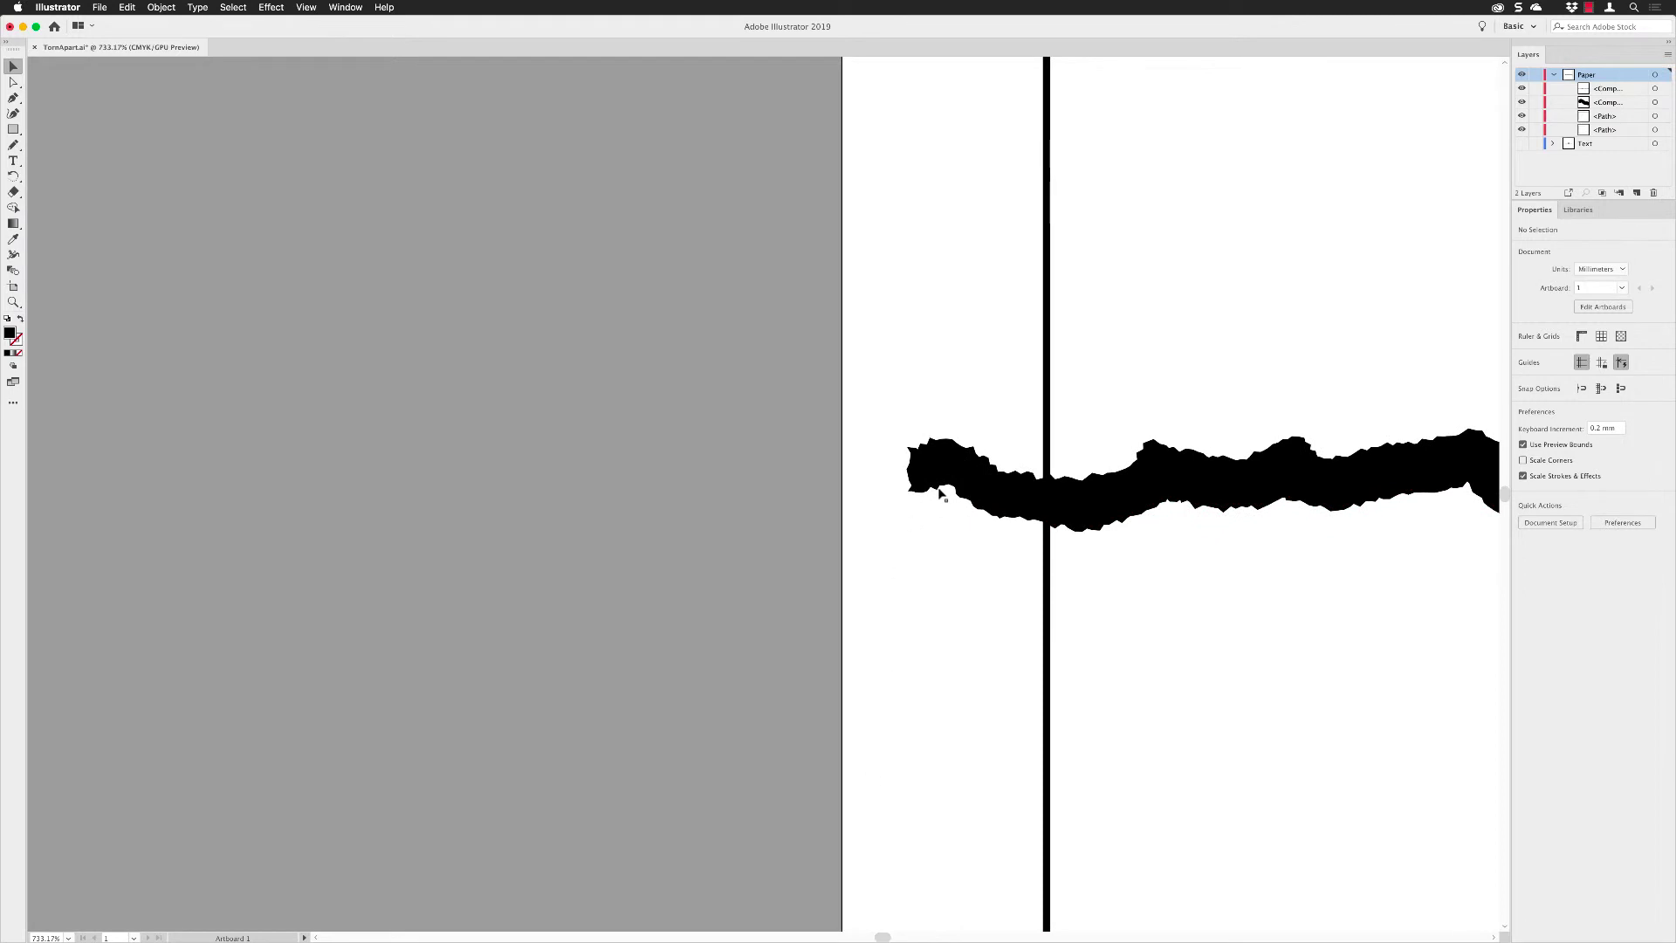
{"action": "left_click", "coordinate": [939, 493]}
{"action": "key", "text": "BackSpace"}
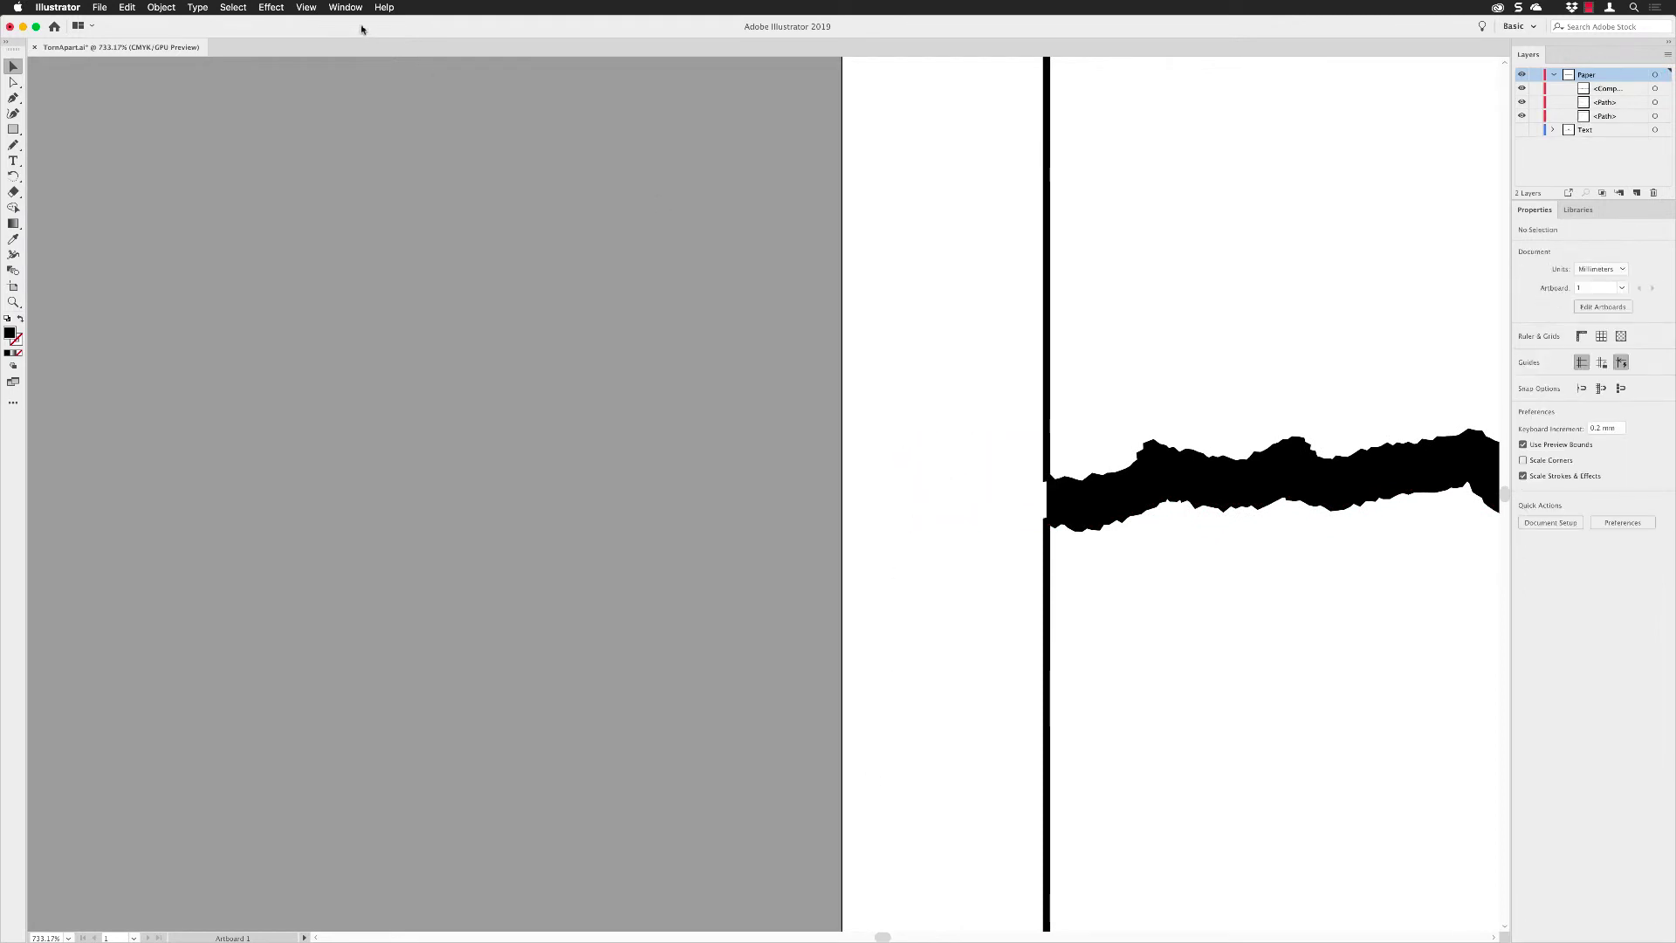
Step: Place Woodland.jpg as a linked image from the artboard's upper-left corner so that it covers the artboard
{"action": "left_click", "coordinate": [307, 8]}
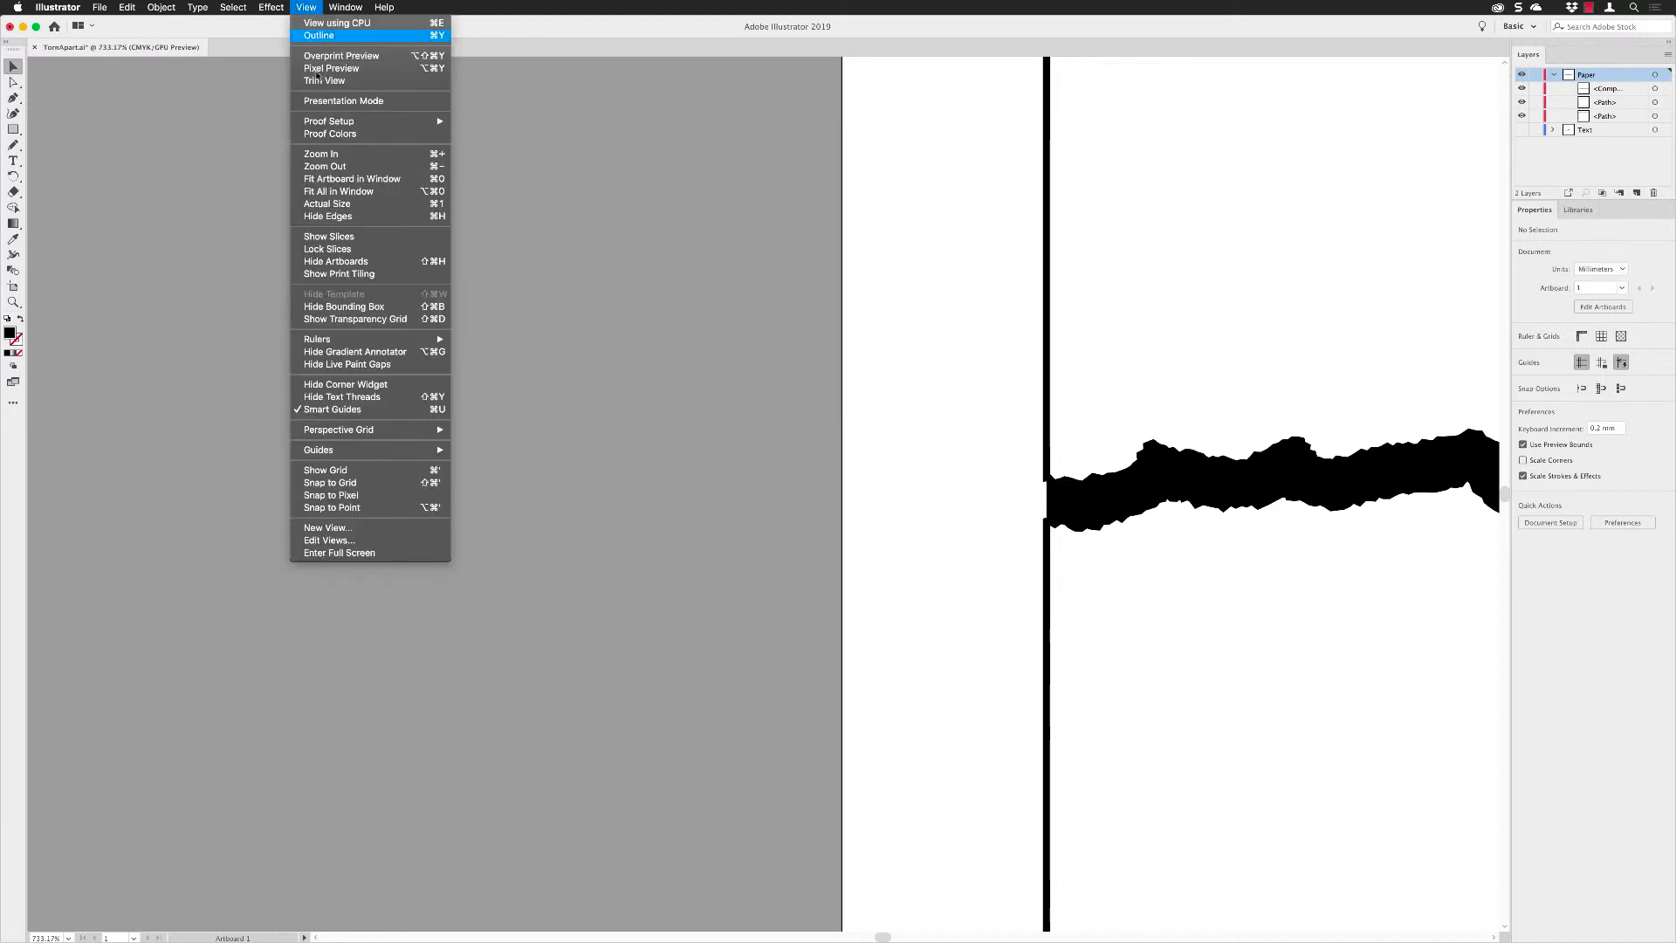
{"action": "left_click", "coordinate": [336, 179]}
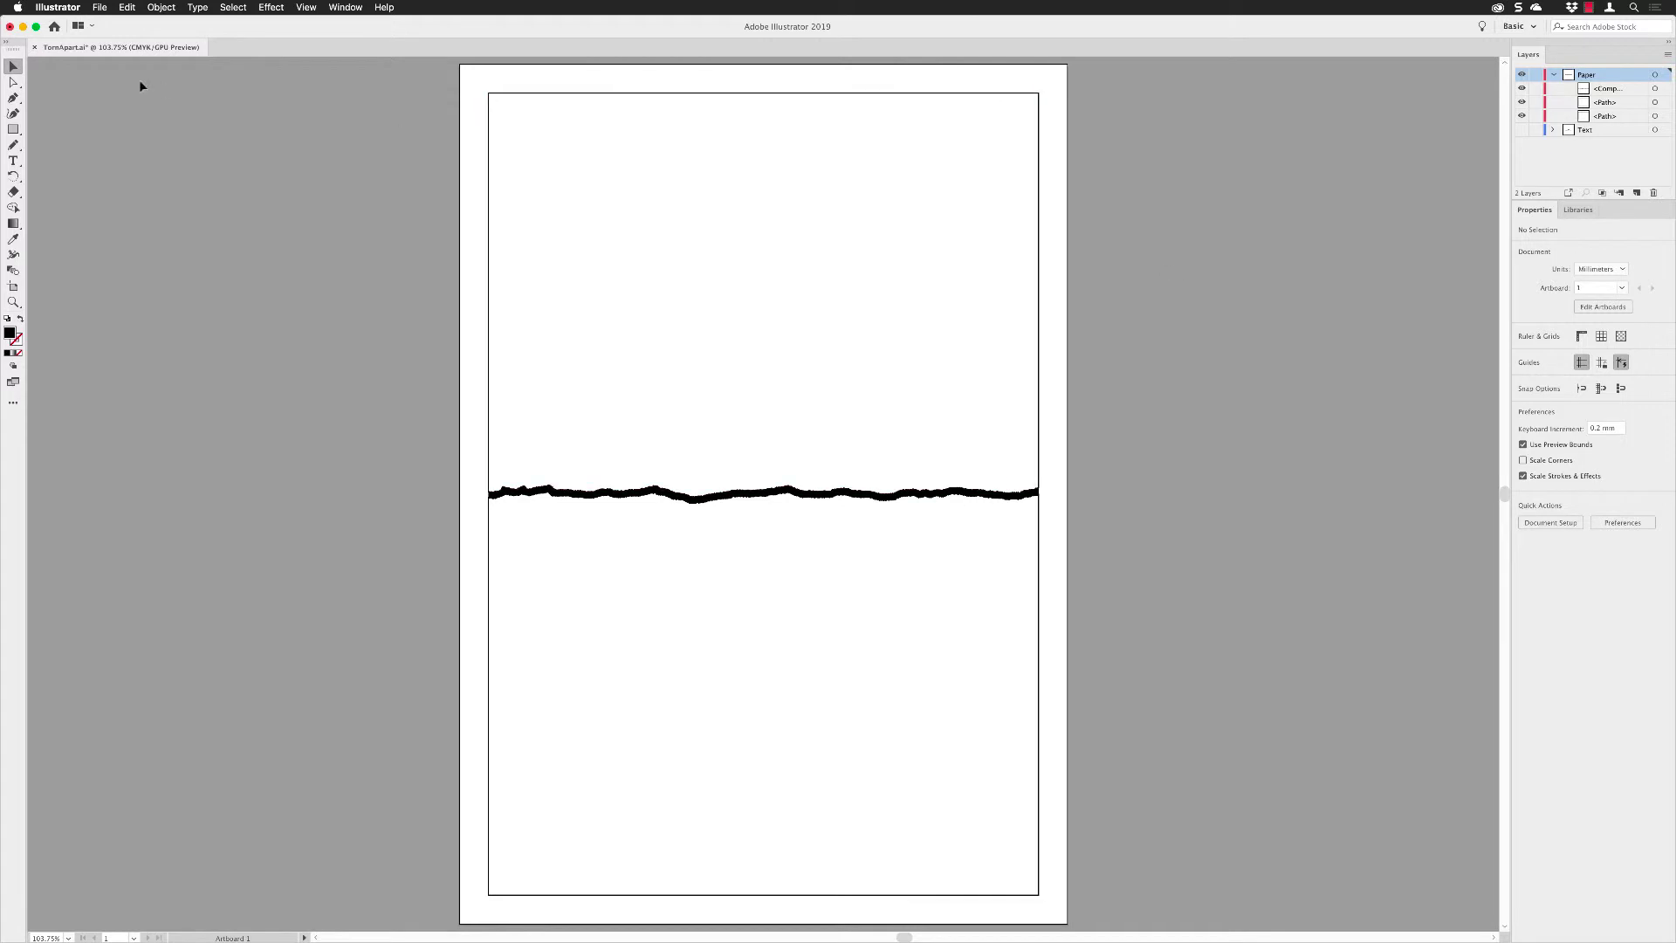
{"action": "left_click", "coordinate": [101, 9]}
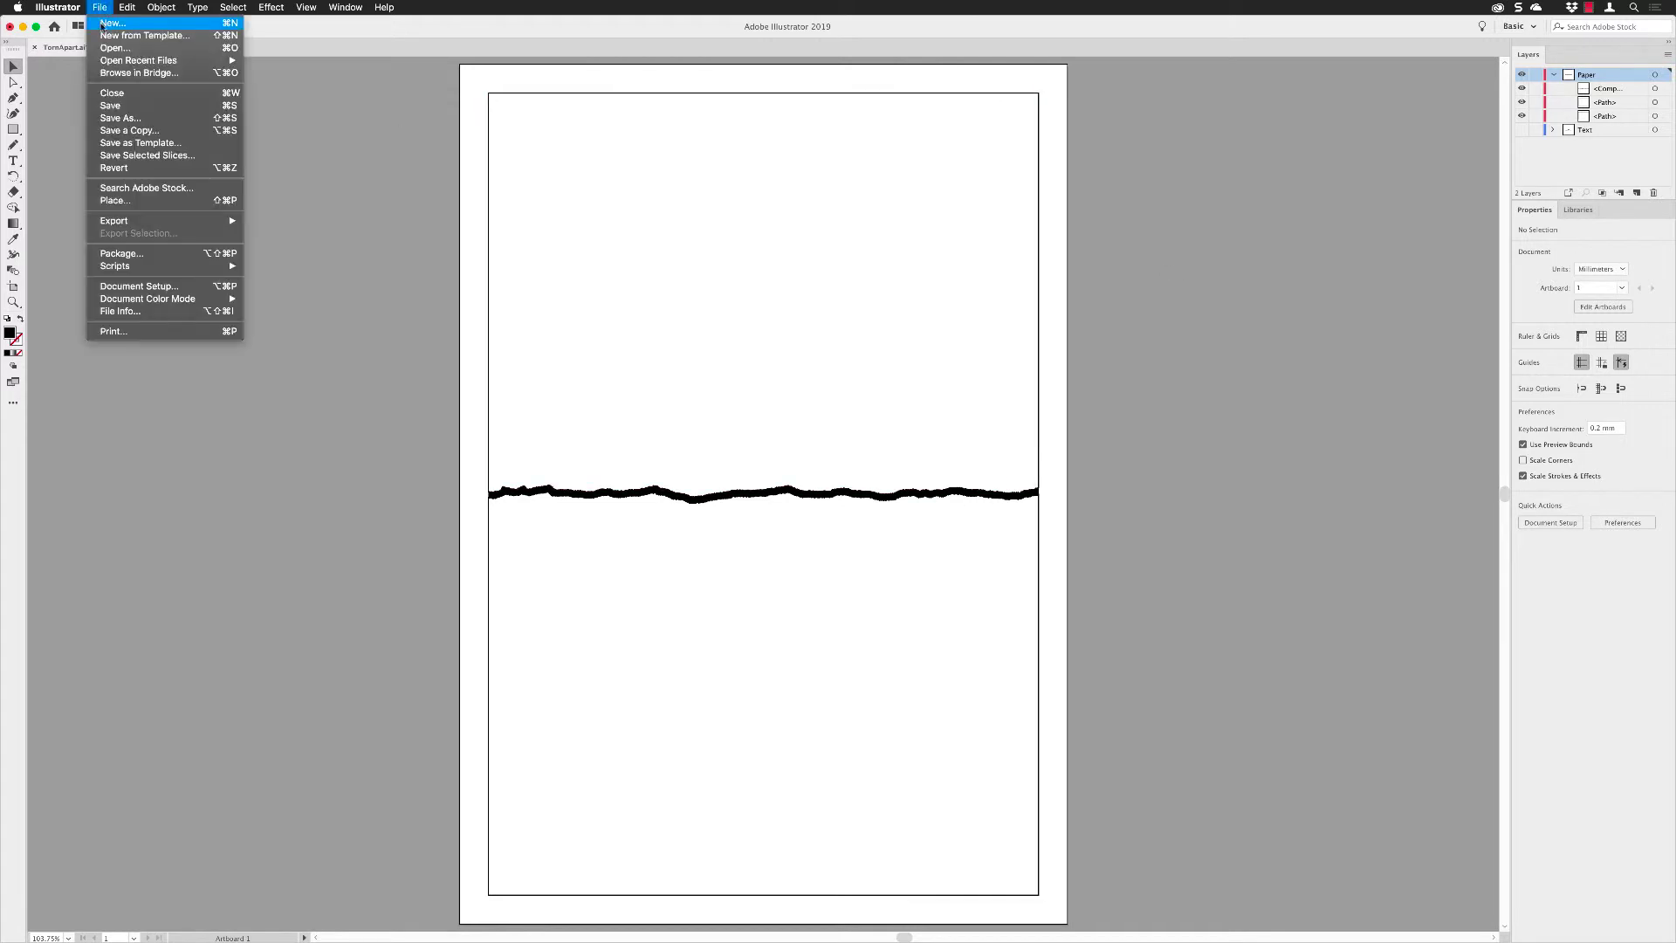
{"action": "left_click", "coordinate": [131, 200]}
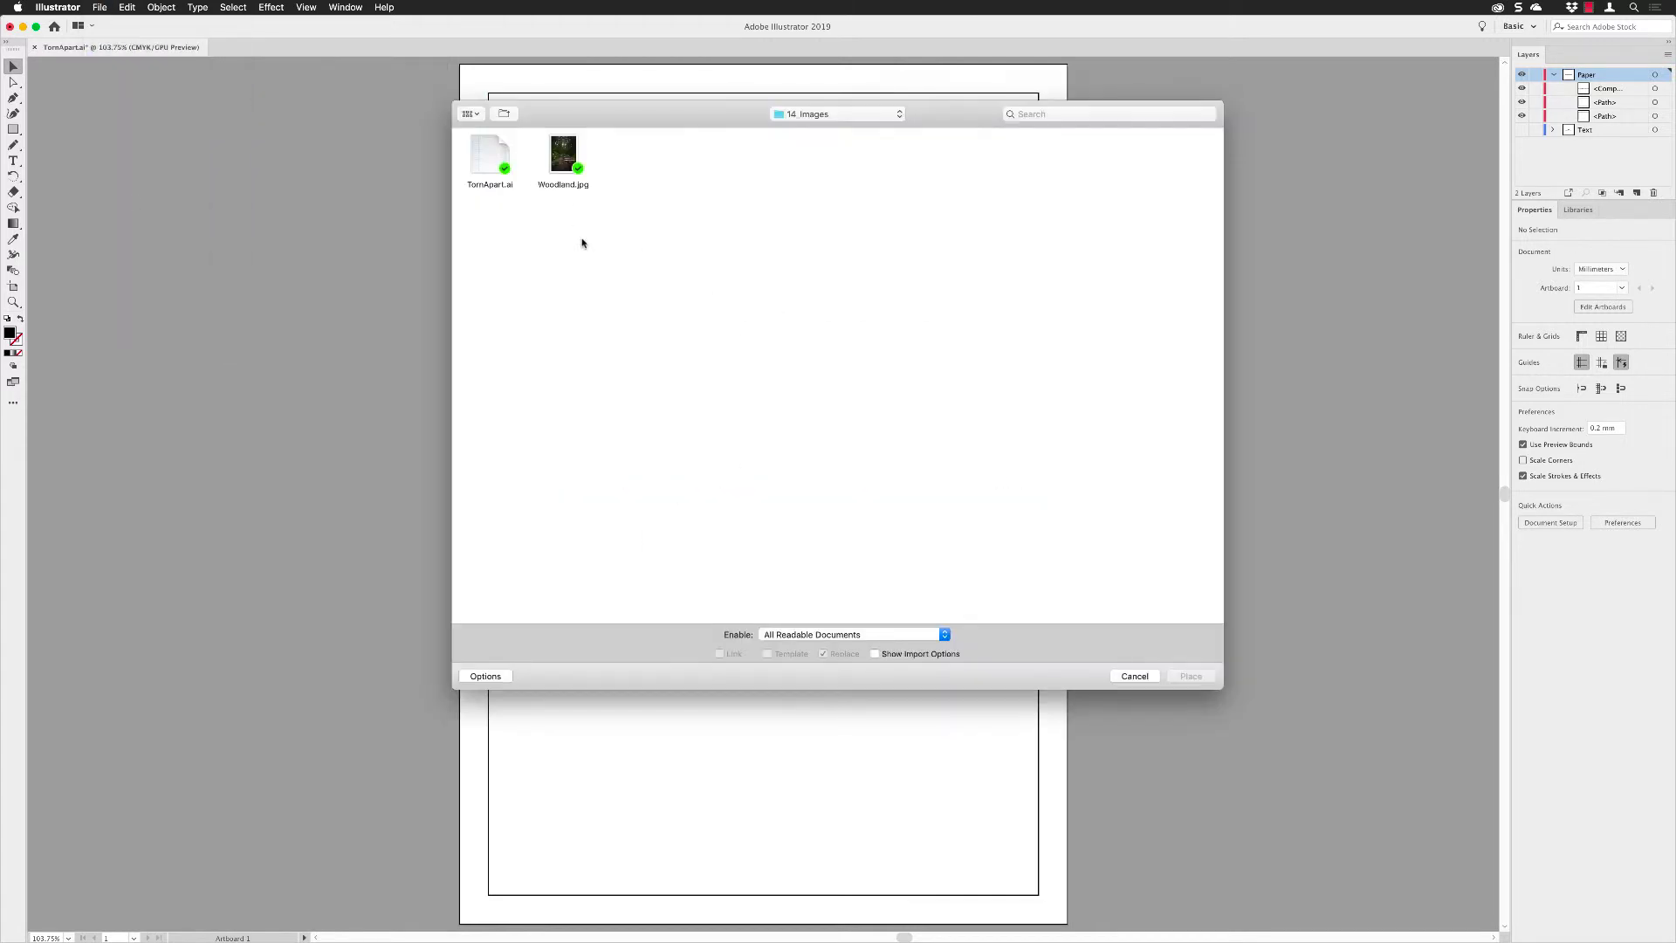
{"action": "left_click", "coordinate": [569, 150]}
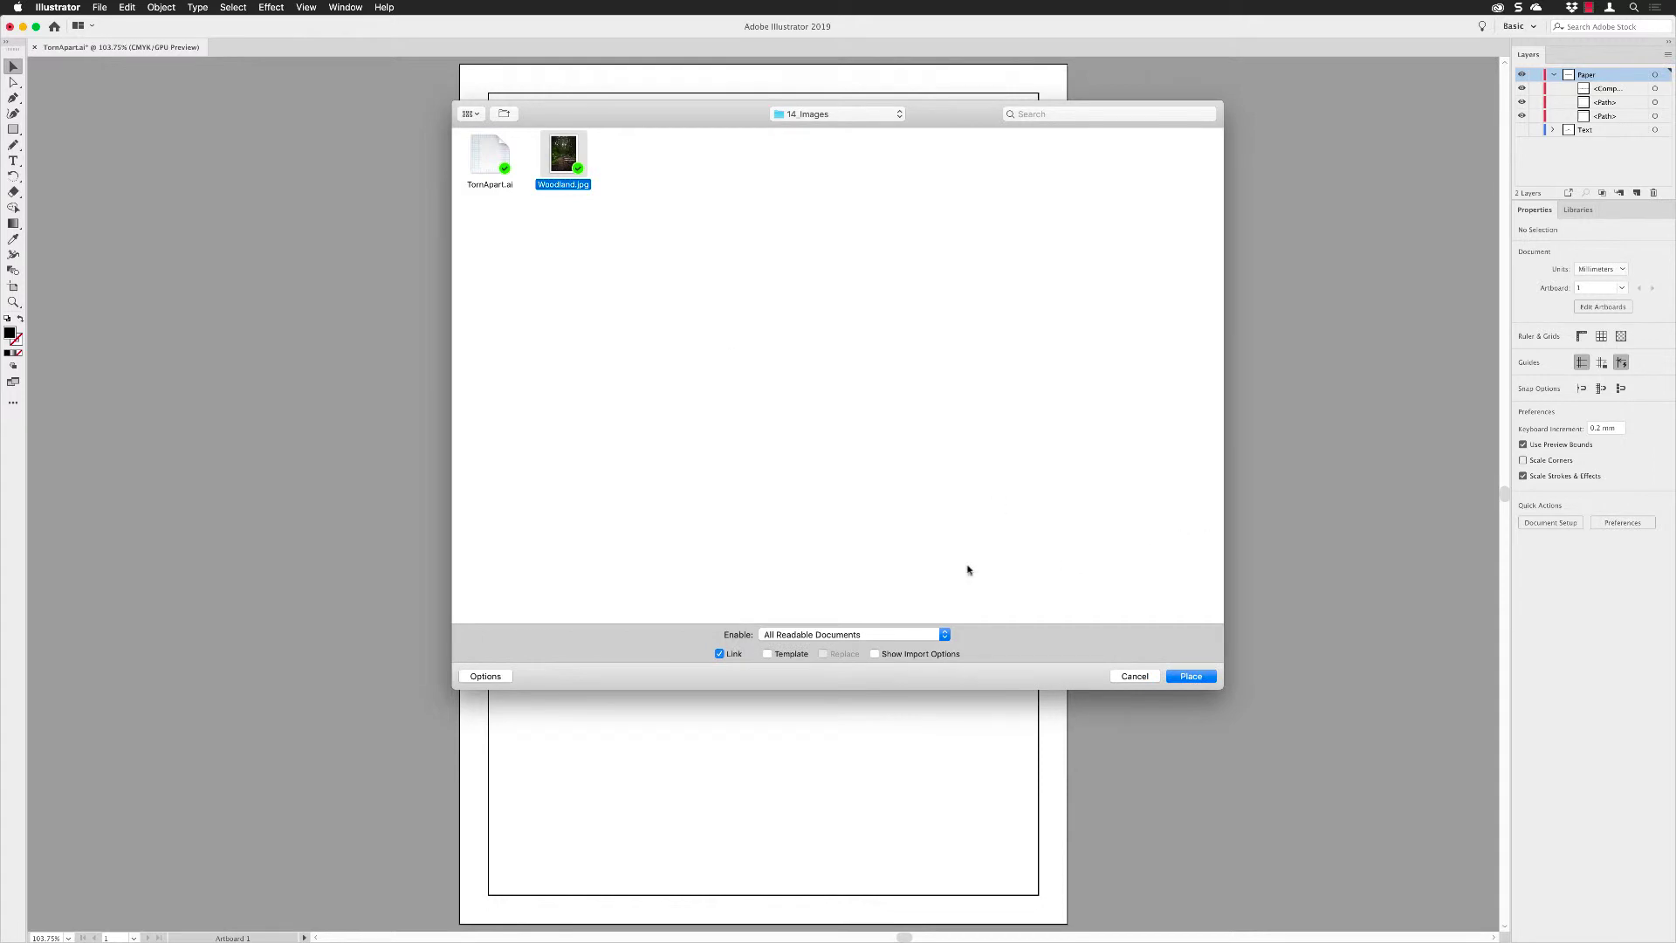
{"action": "left_click", "coordinate": [1183, 676]}
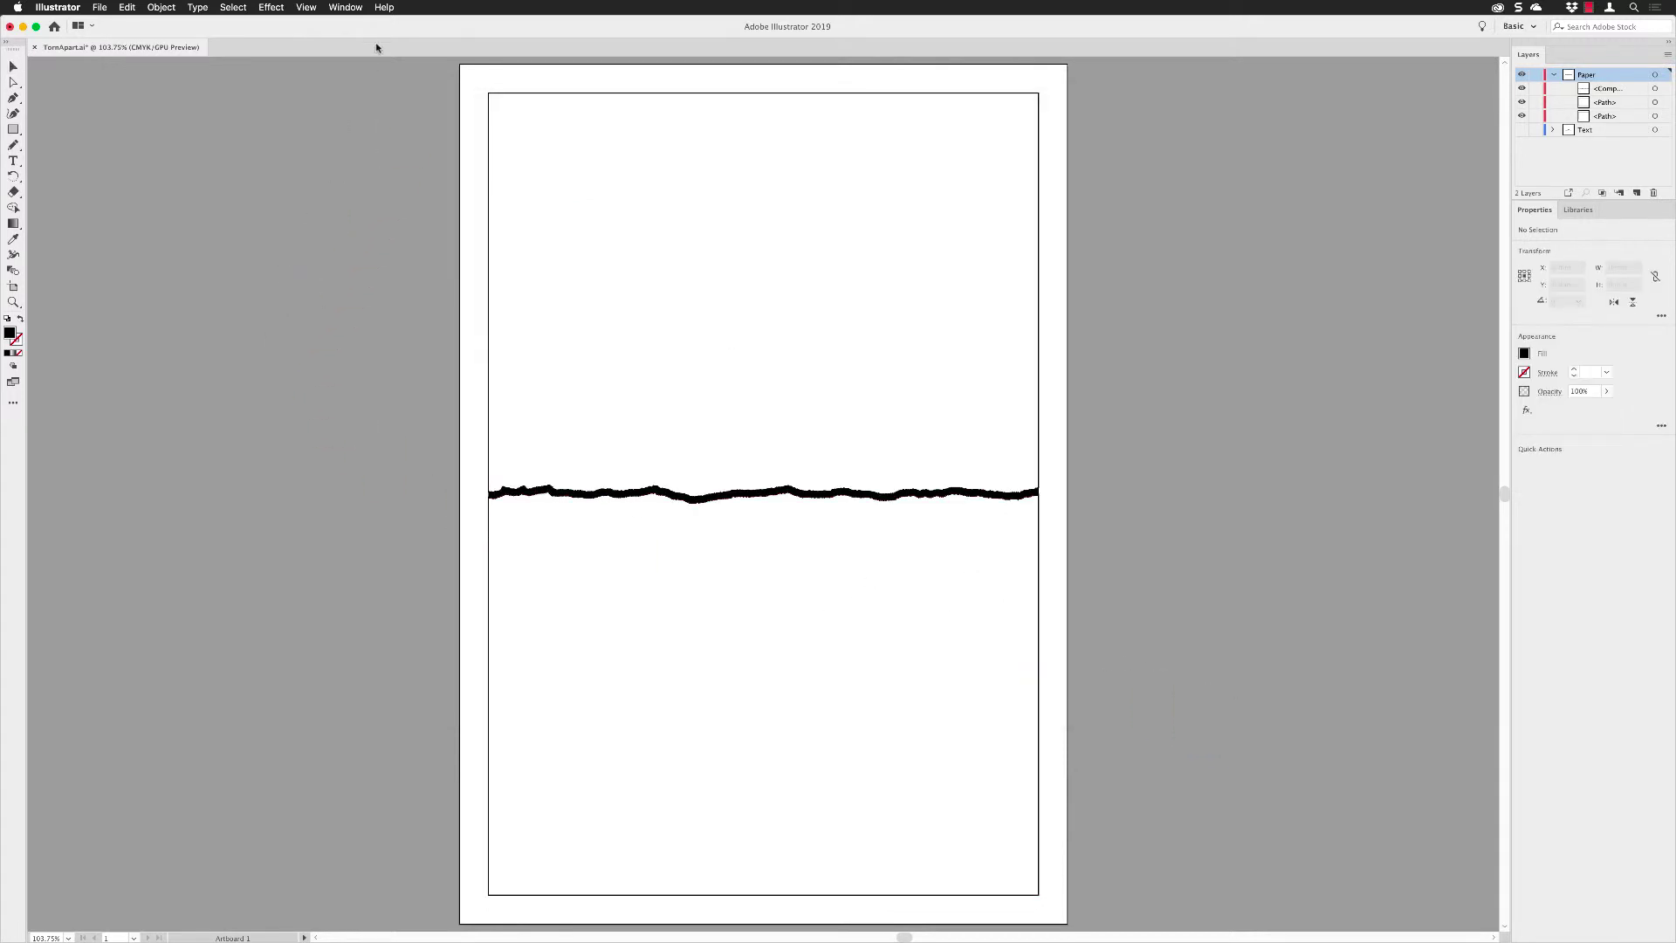
{"action": "left_click", "coordinate": [461, 65]}
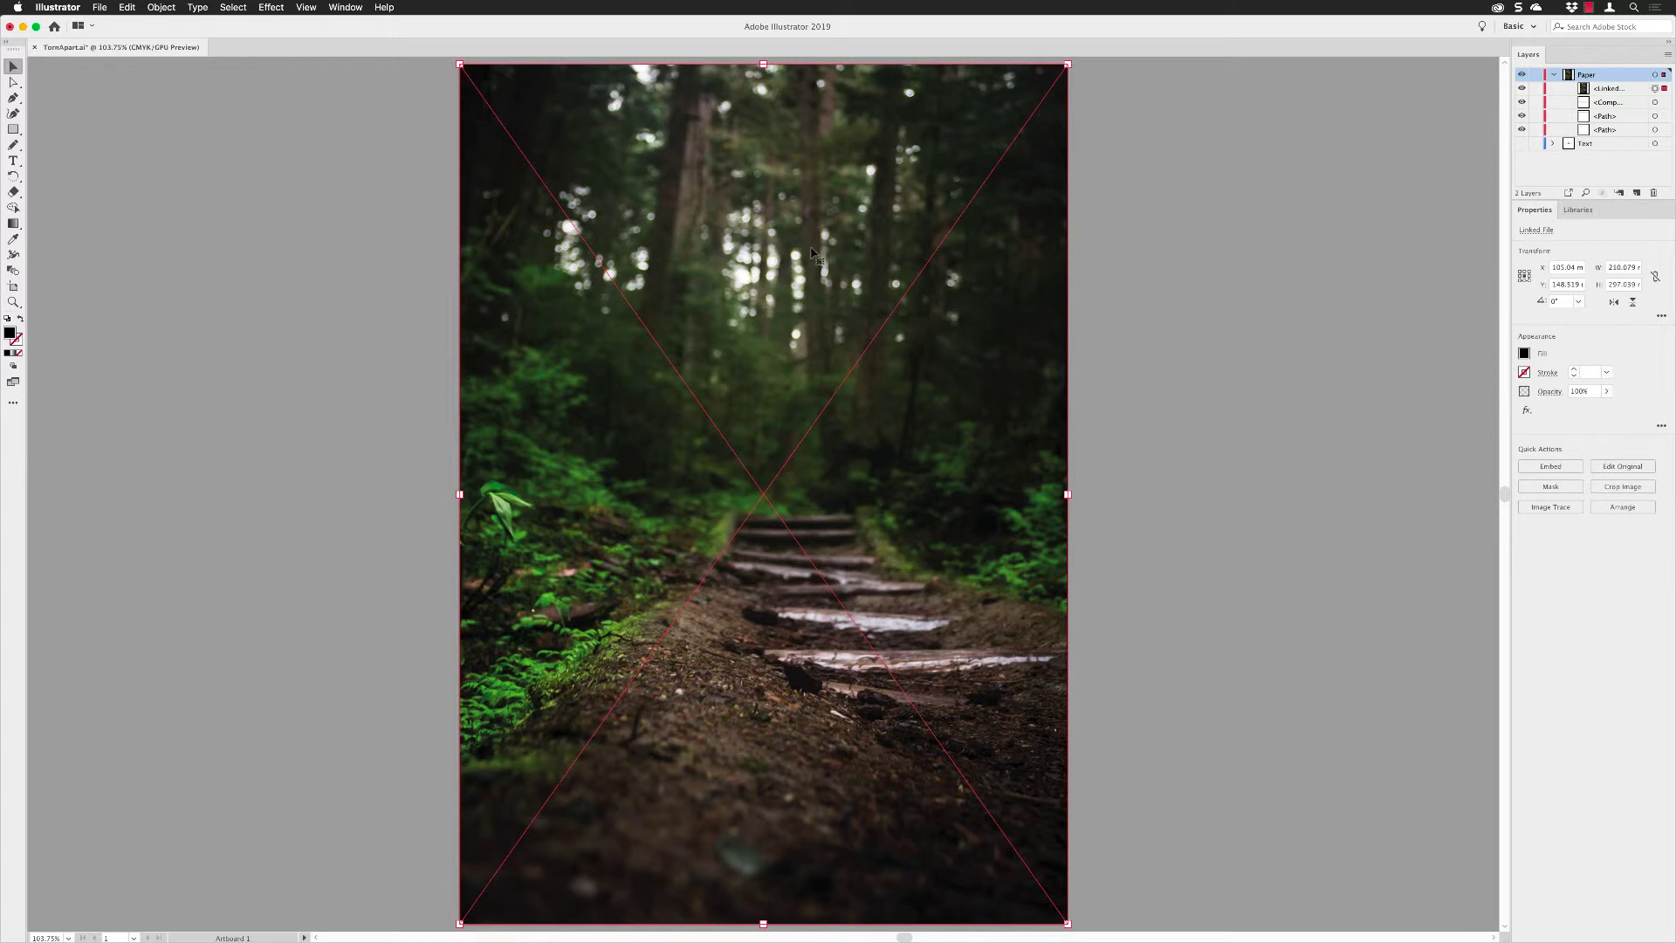
Step: Send the woodland photo to the back, behind the paper pieces, and copy it
{"action": "right_click", "coordinate": [768, 214]}
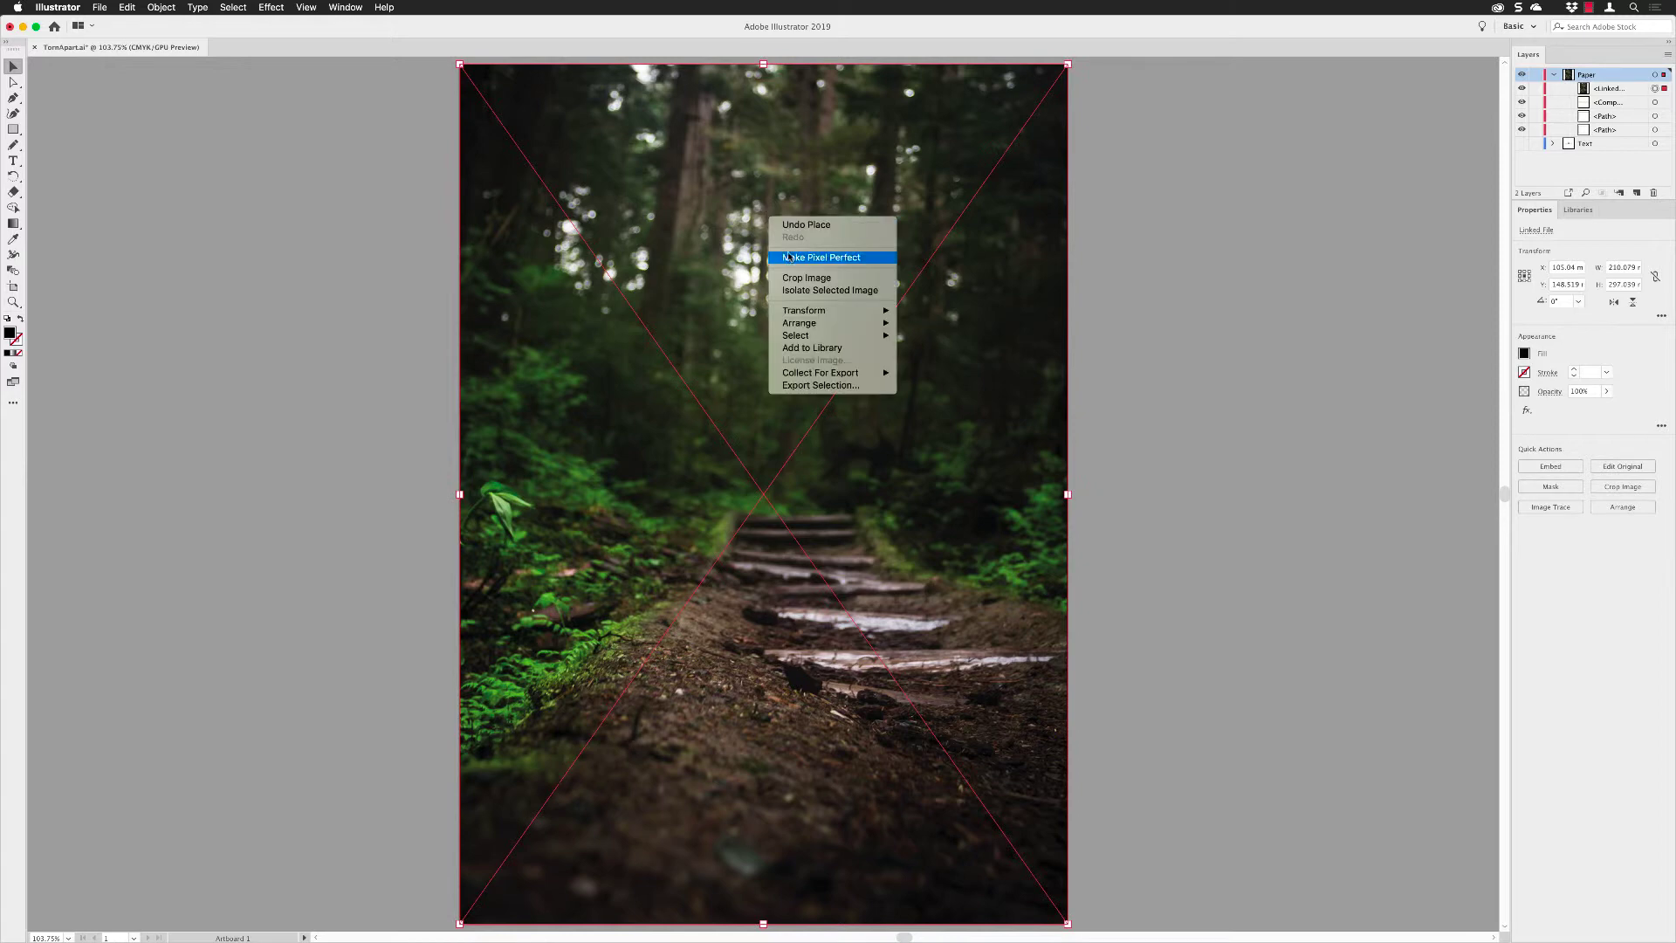
{"action": "mouse_move", "coordinate": [805, 326]}
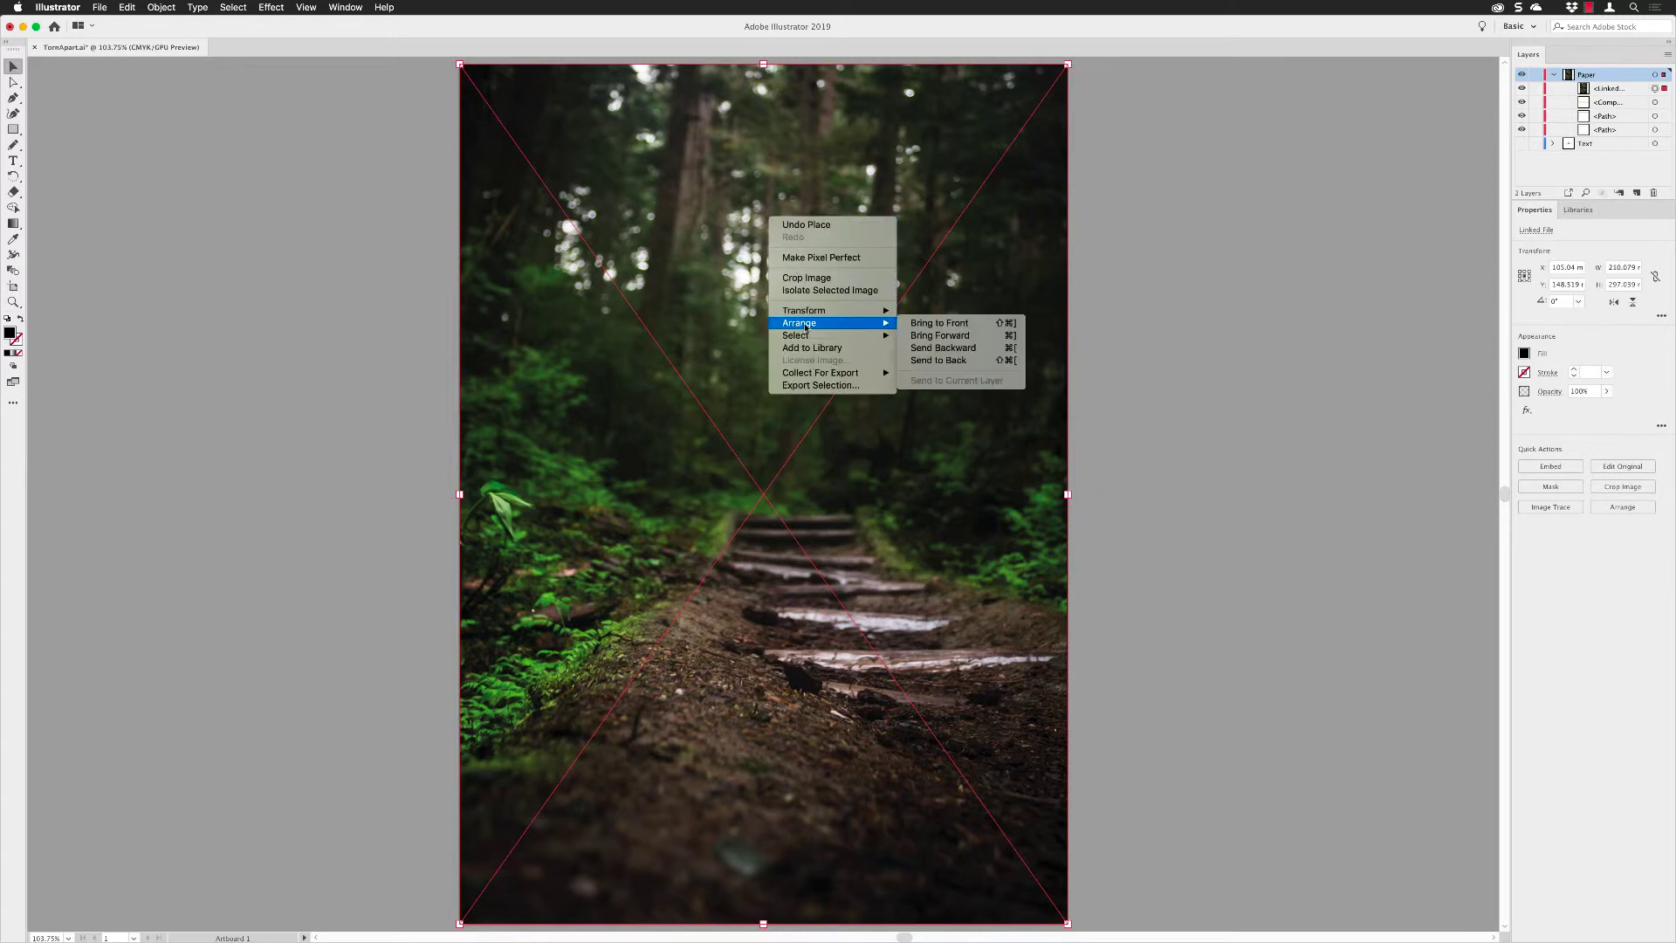
{"action": "left_click", "coordinate": [939, 360]}
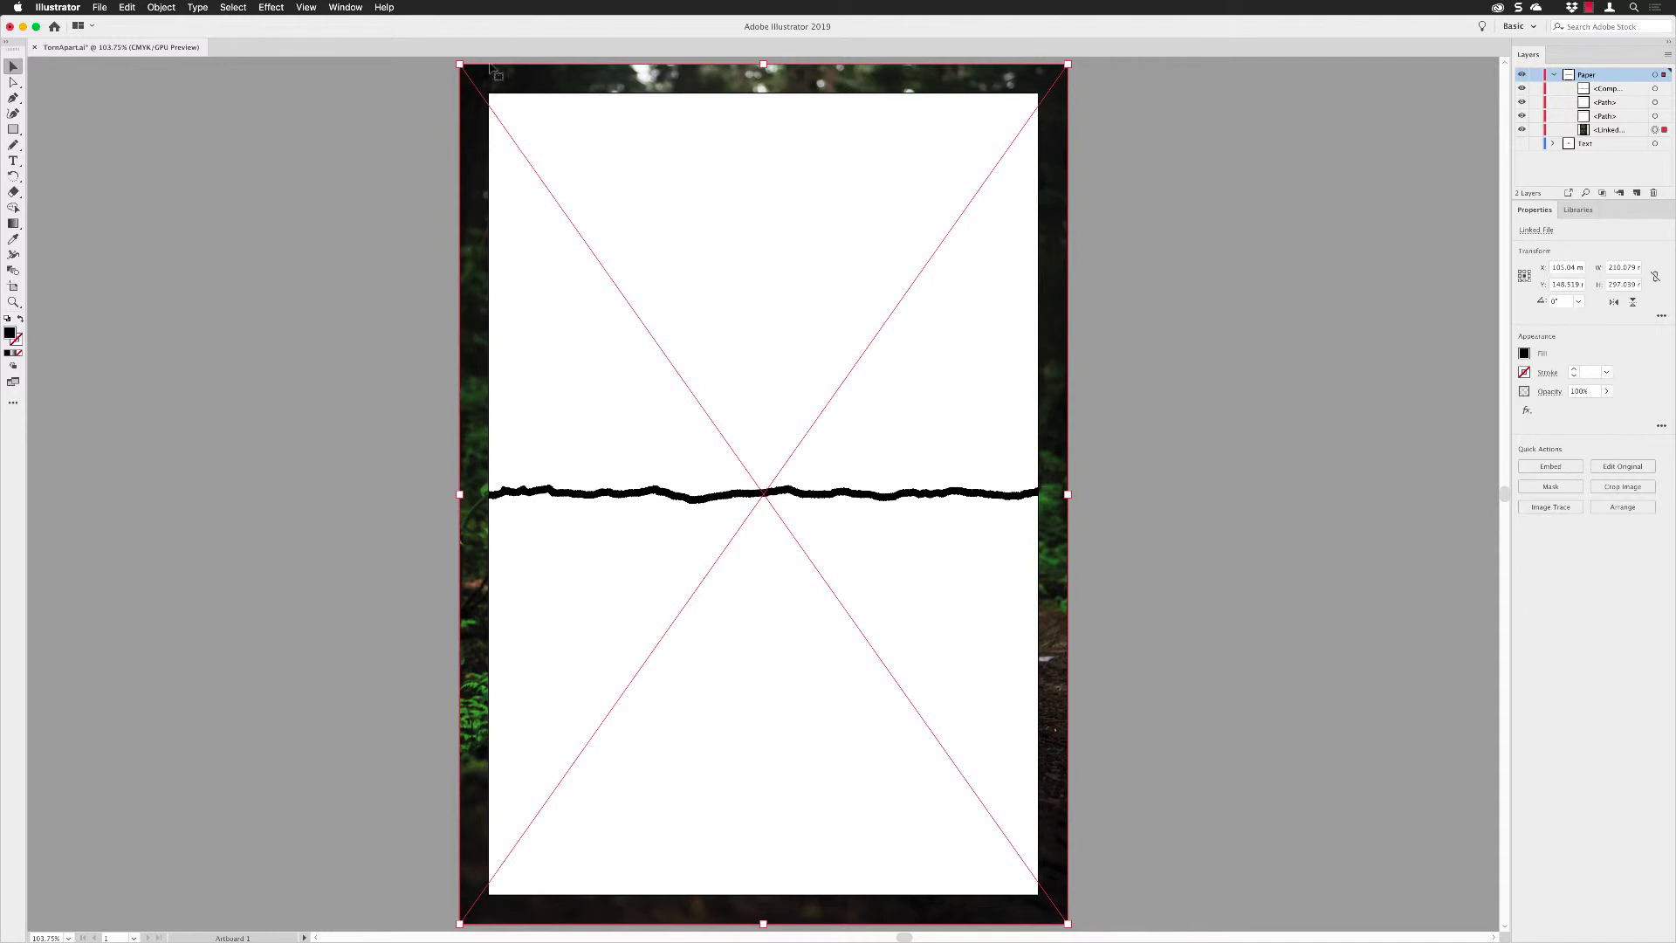
{"action": "left_click", "coordinate": [127, 8]}
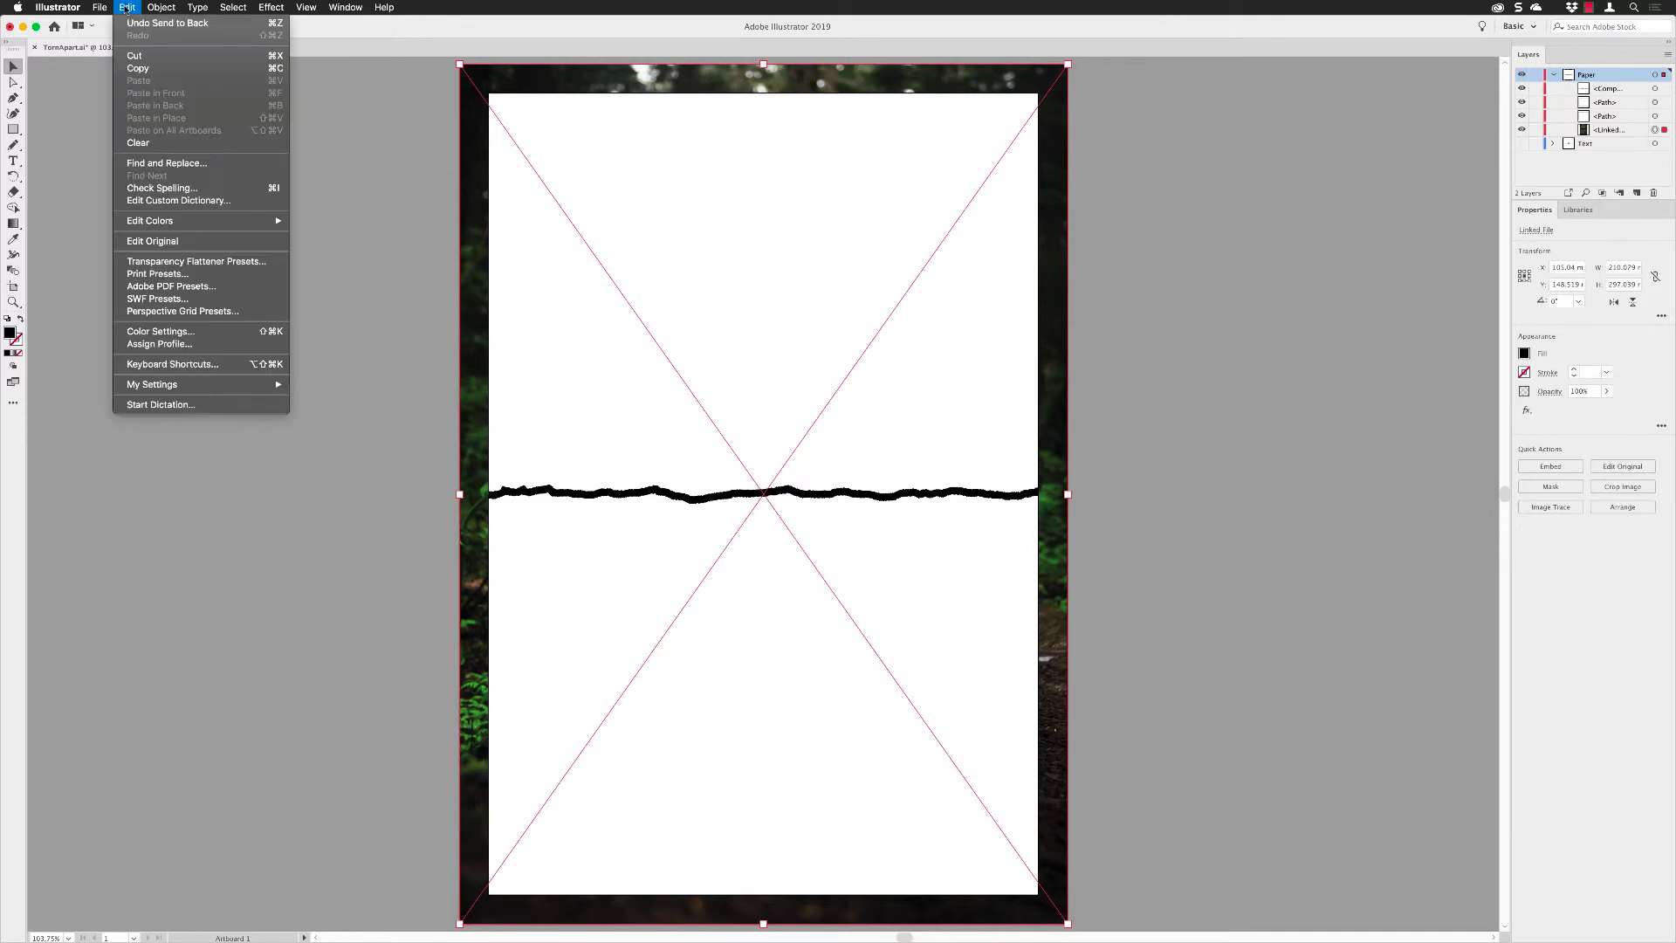
{"action": "left_click", "coordinate": [132, 68]}
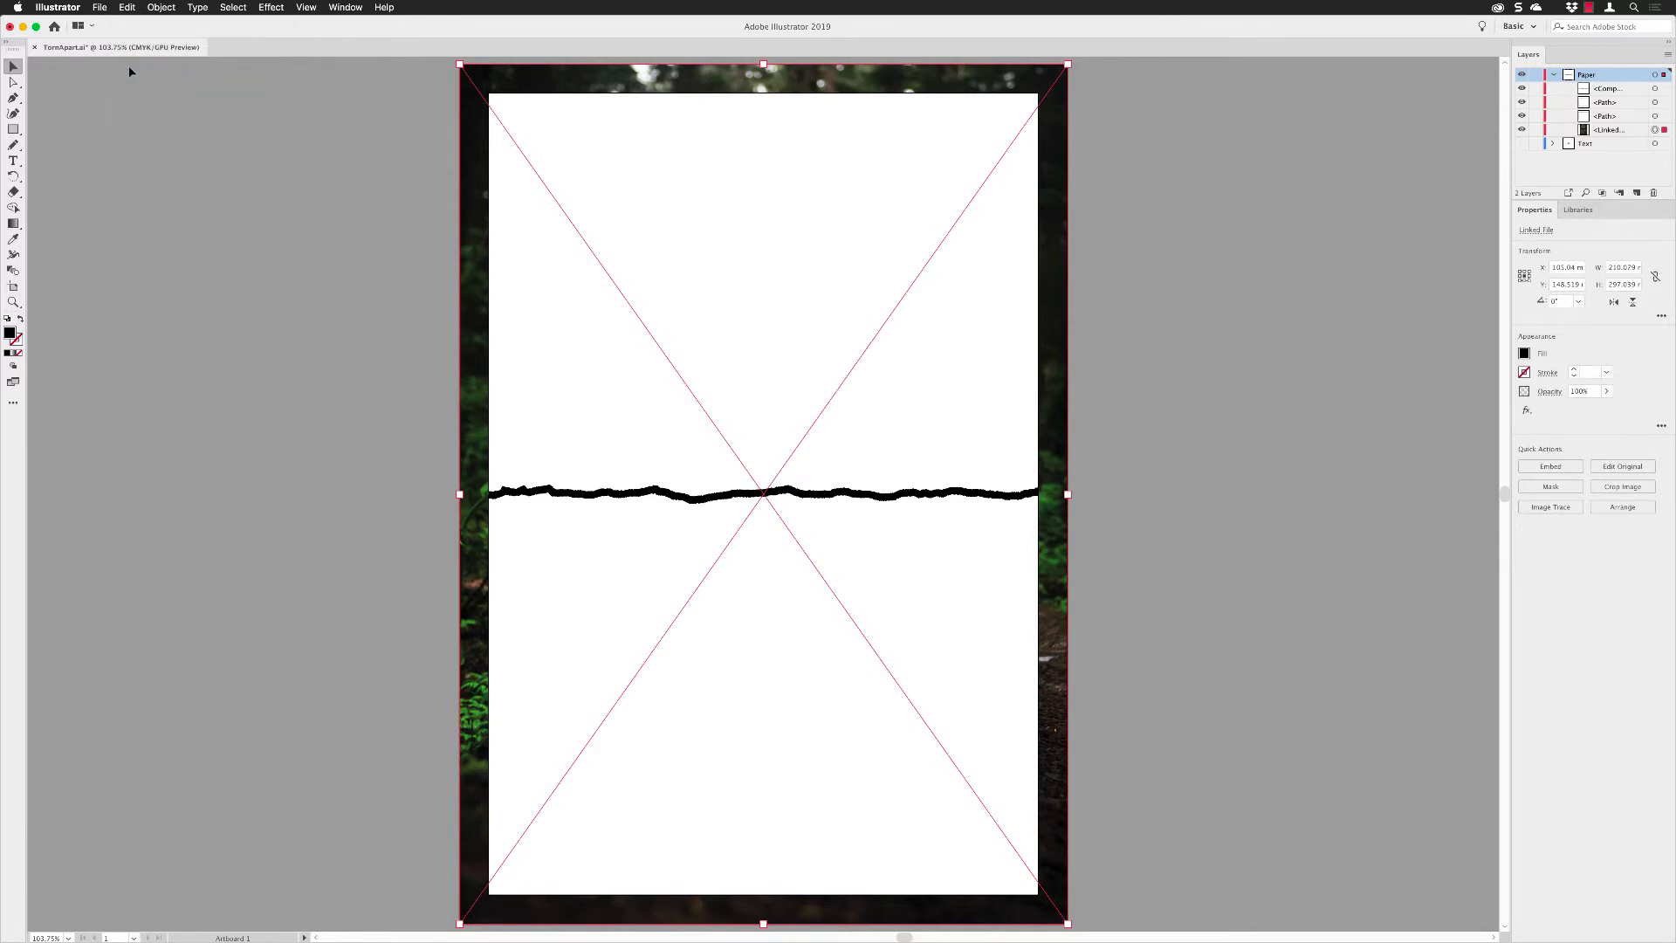
Step: Make a clipping mask from the upper paper piece and the woodland photo, accepting the complex mask shape
{"action": "left_click", "coordinate": [1139, 295]}
{"action": "left_click", "coordinate": [953, 253]}
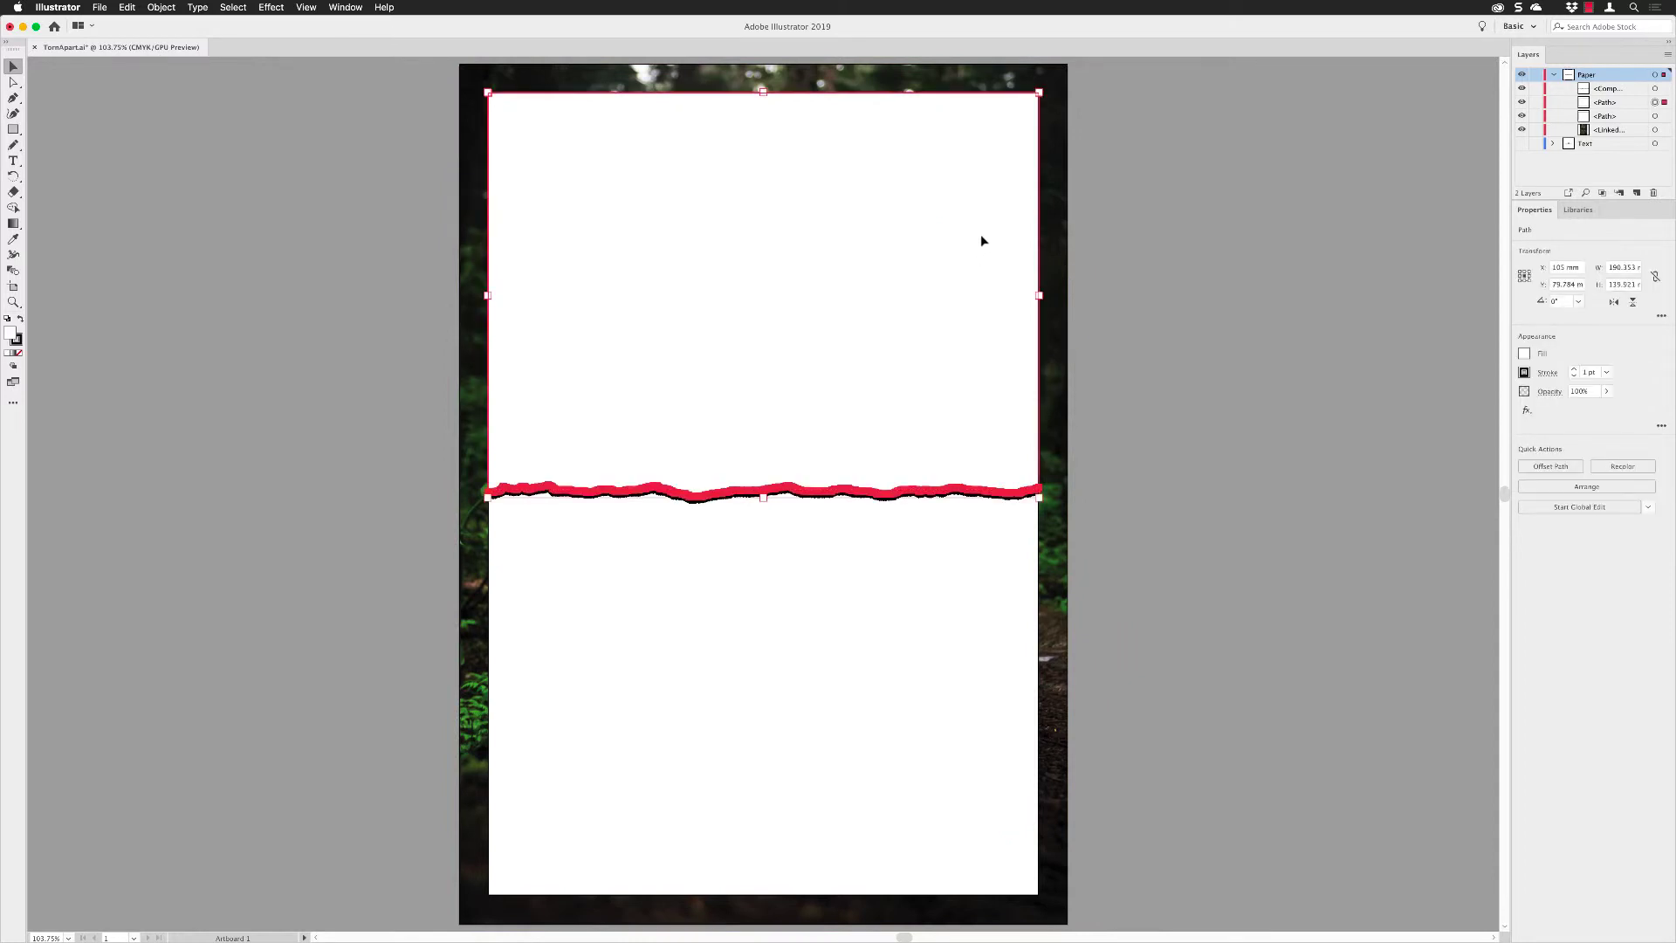
{"action": "left_click", "coordinate": [1056, 146], "text": "shift"}
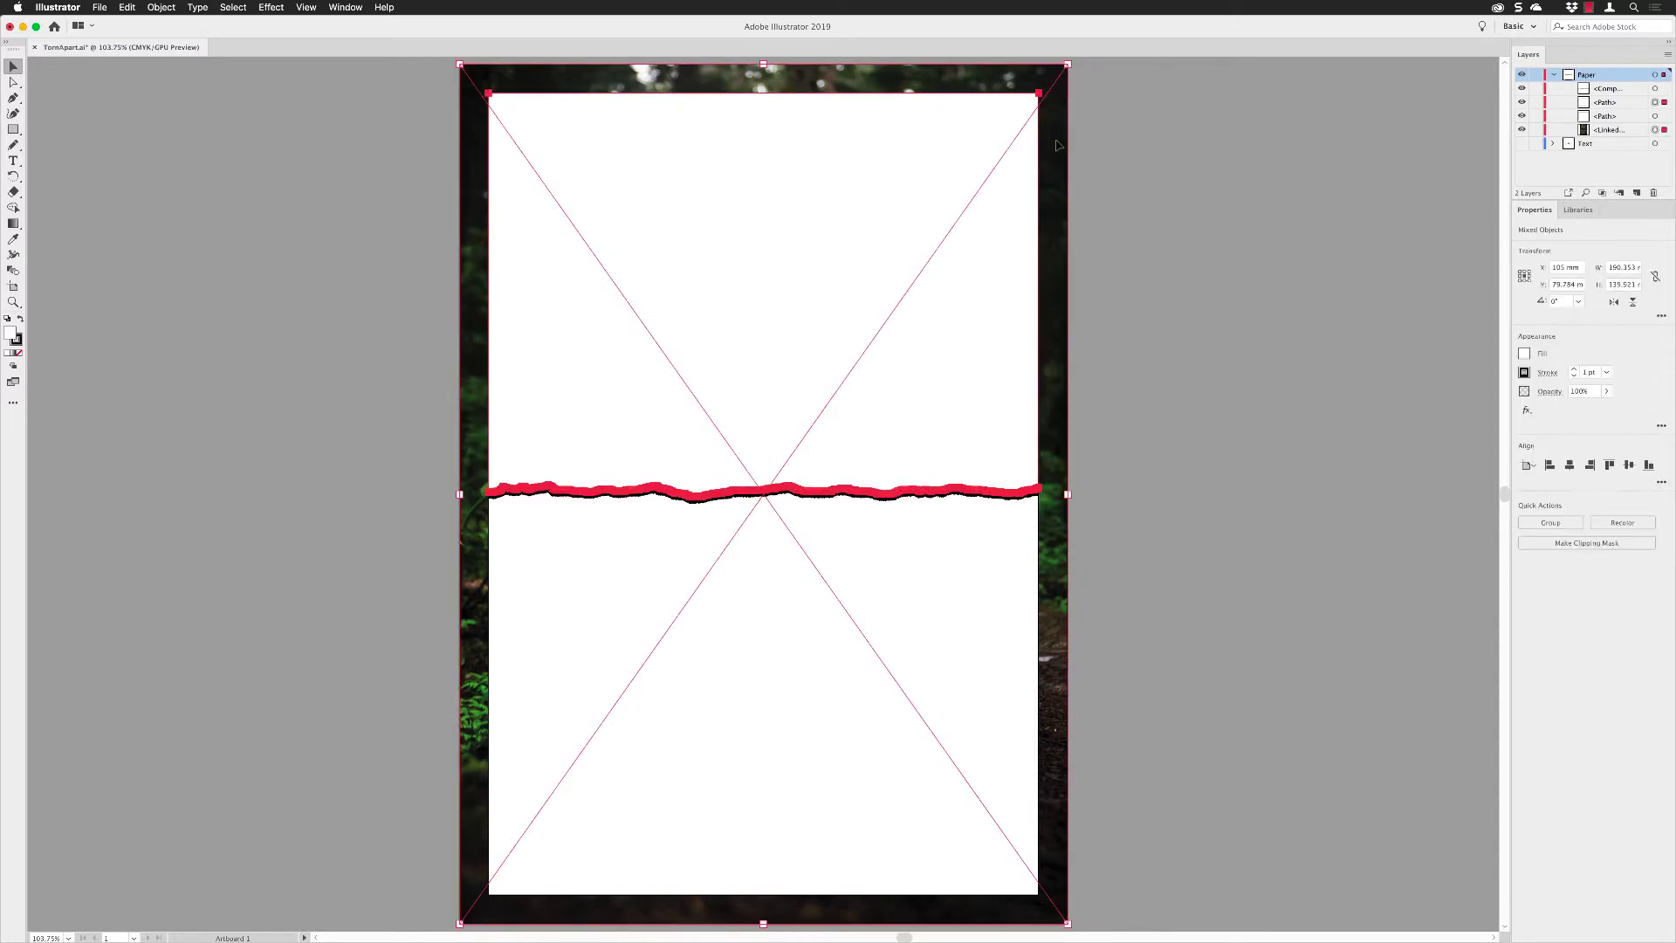
{"action": "left_click", "coordinate": [160, 7]}
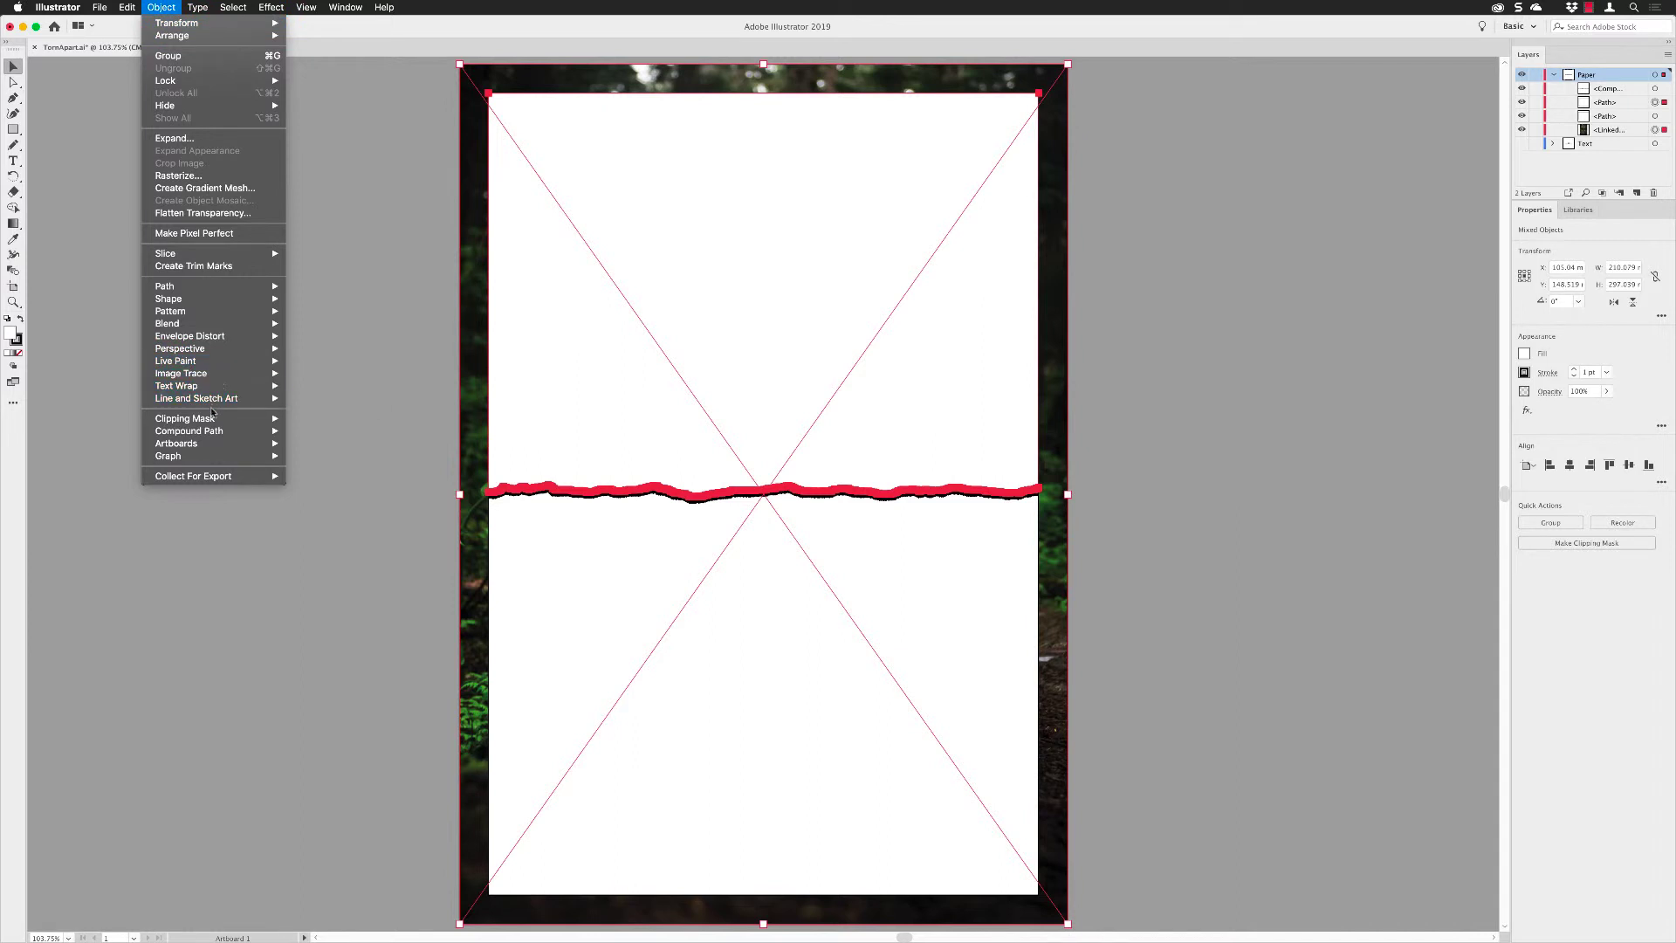
{"action": "mouse_move", "coordinate": [211, 416]}
{"action": "left_click", "coordinate": [318, 419]}
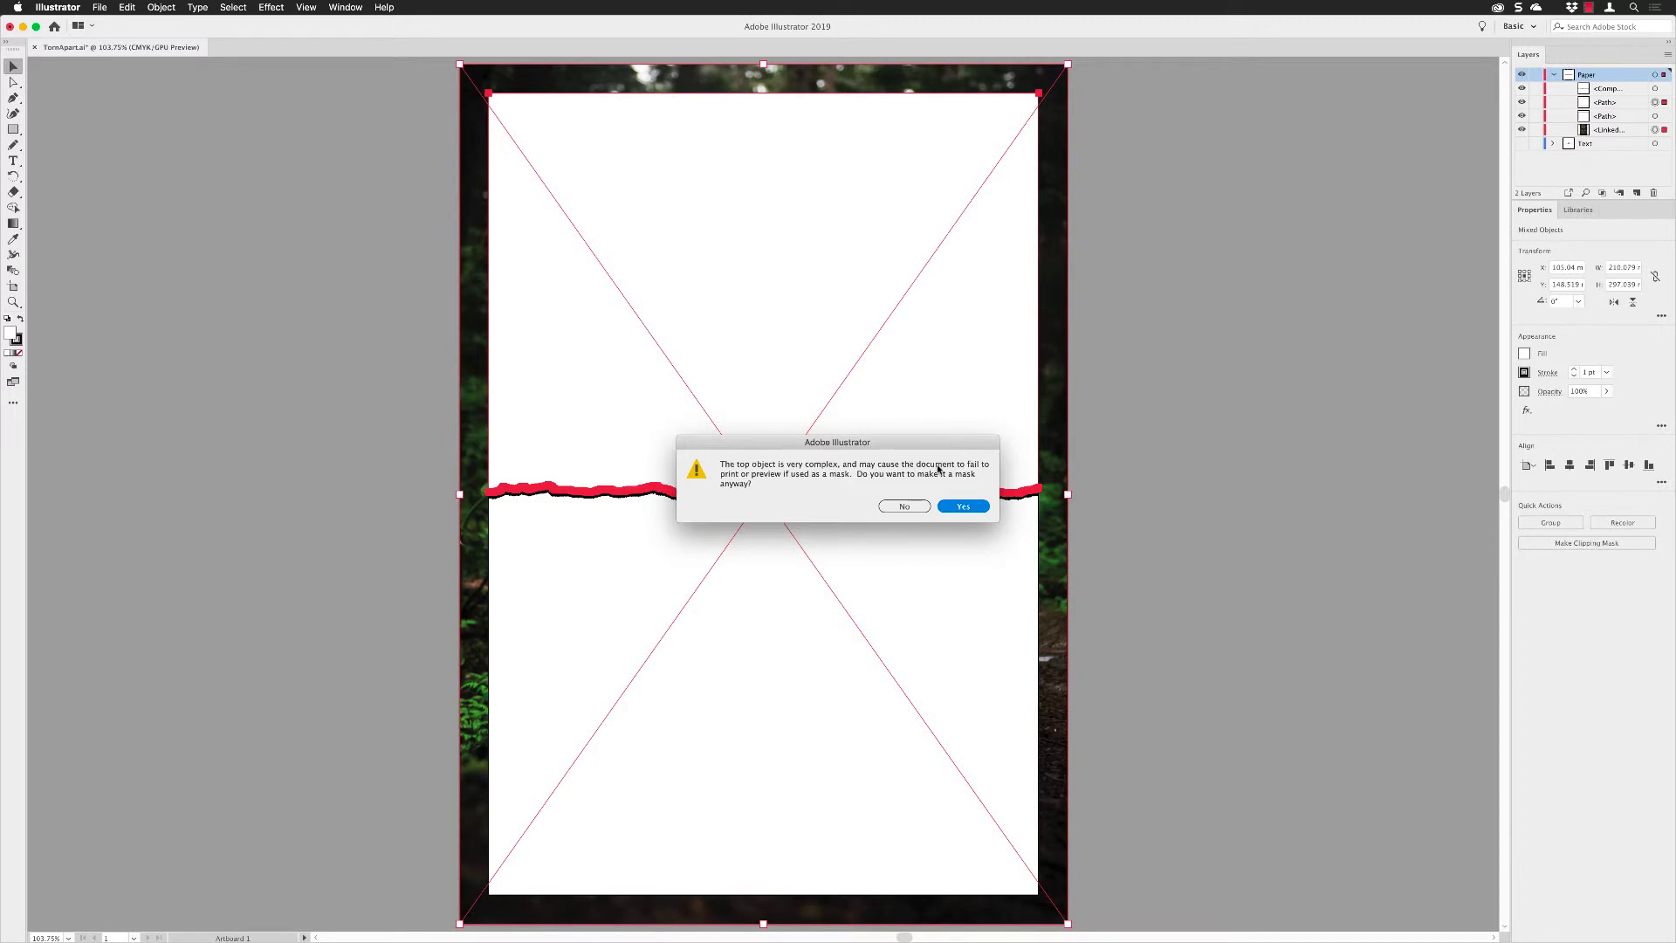
{"action": "left_click", "coordinate": [963, 507]}
{"action": "left_click", "coordinate": [1147, 403]}
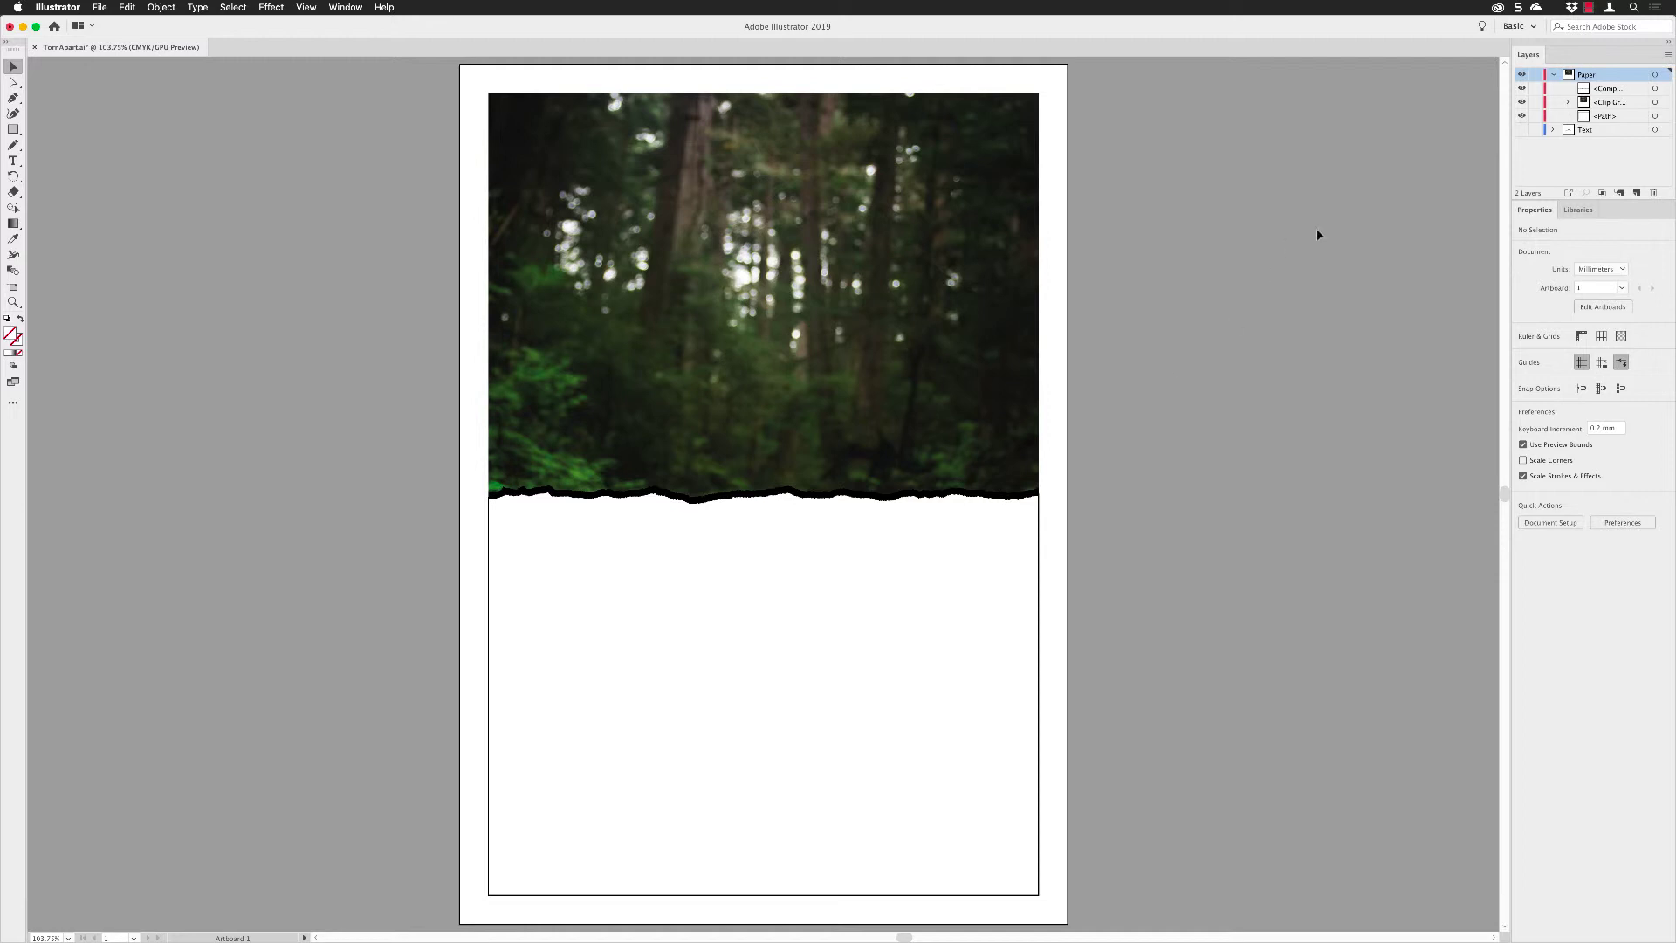
Step: Hide the upper clip group and paste the copied woodland photo in place
{"action": "left_click", "coordinate": [1521, 102]}
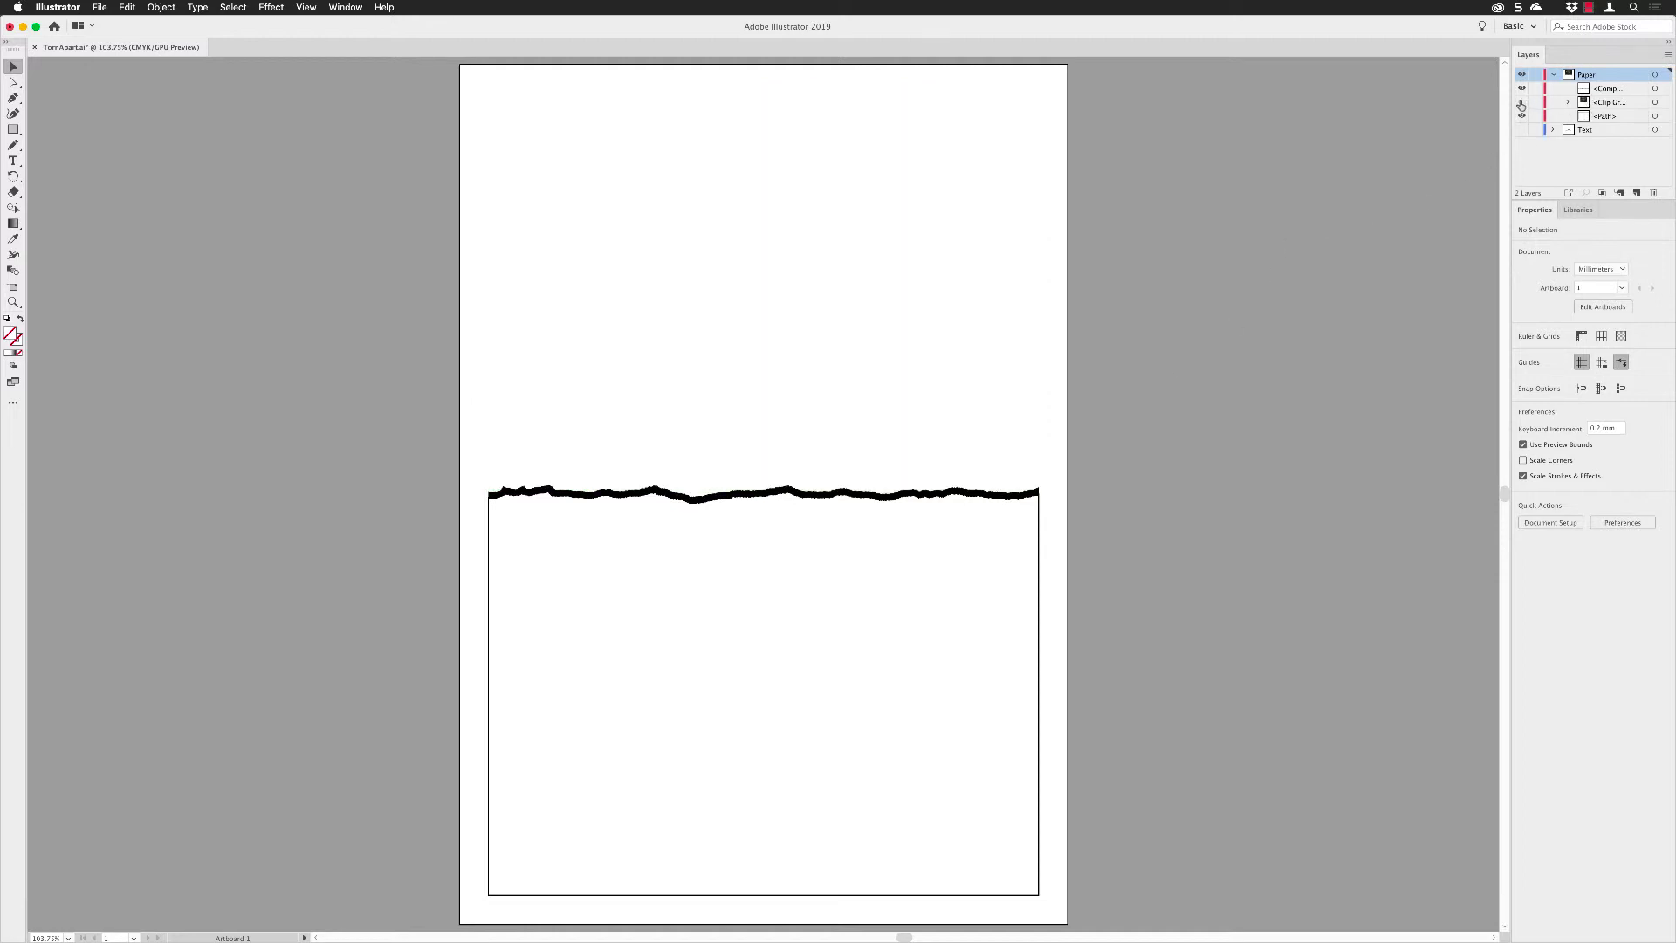
{"action": "left_click", "coordinate": [127, 7]}
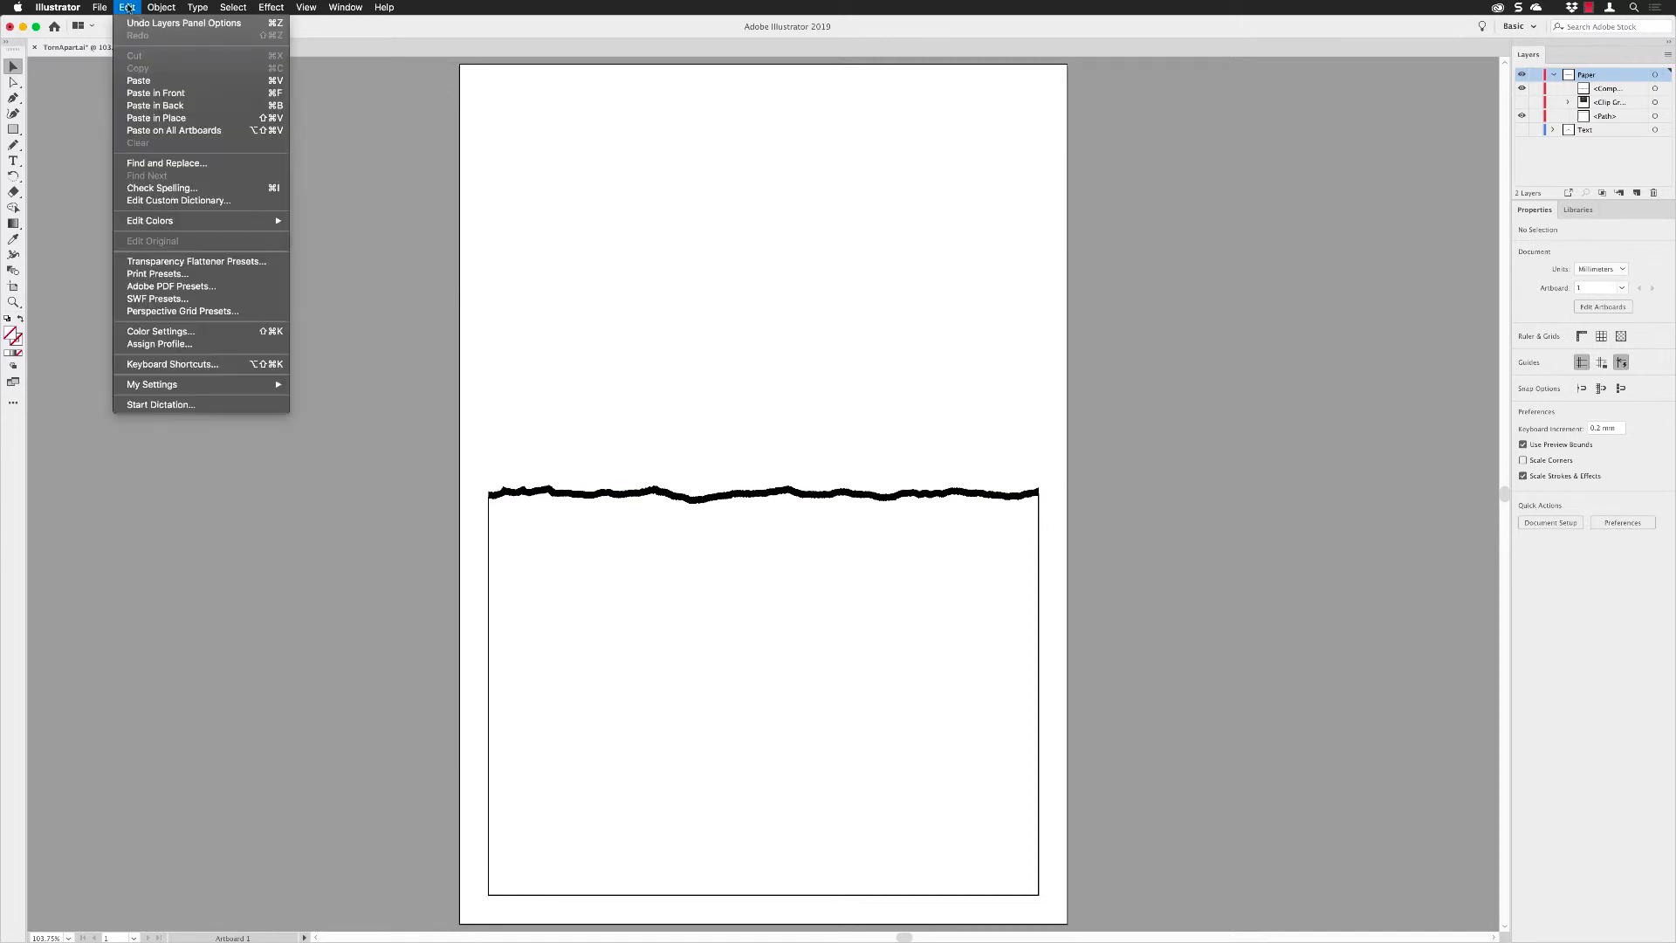
{"action": "left_click", "coordinate": [156, 118]}
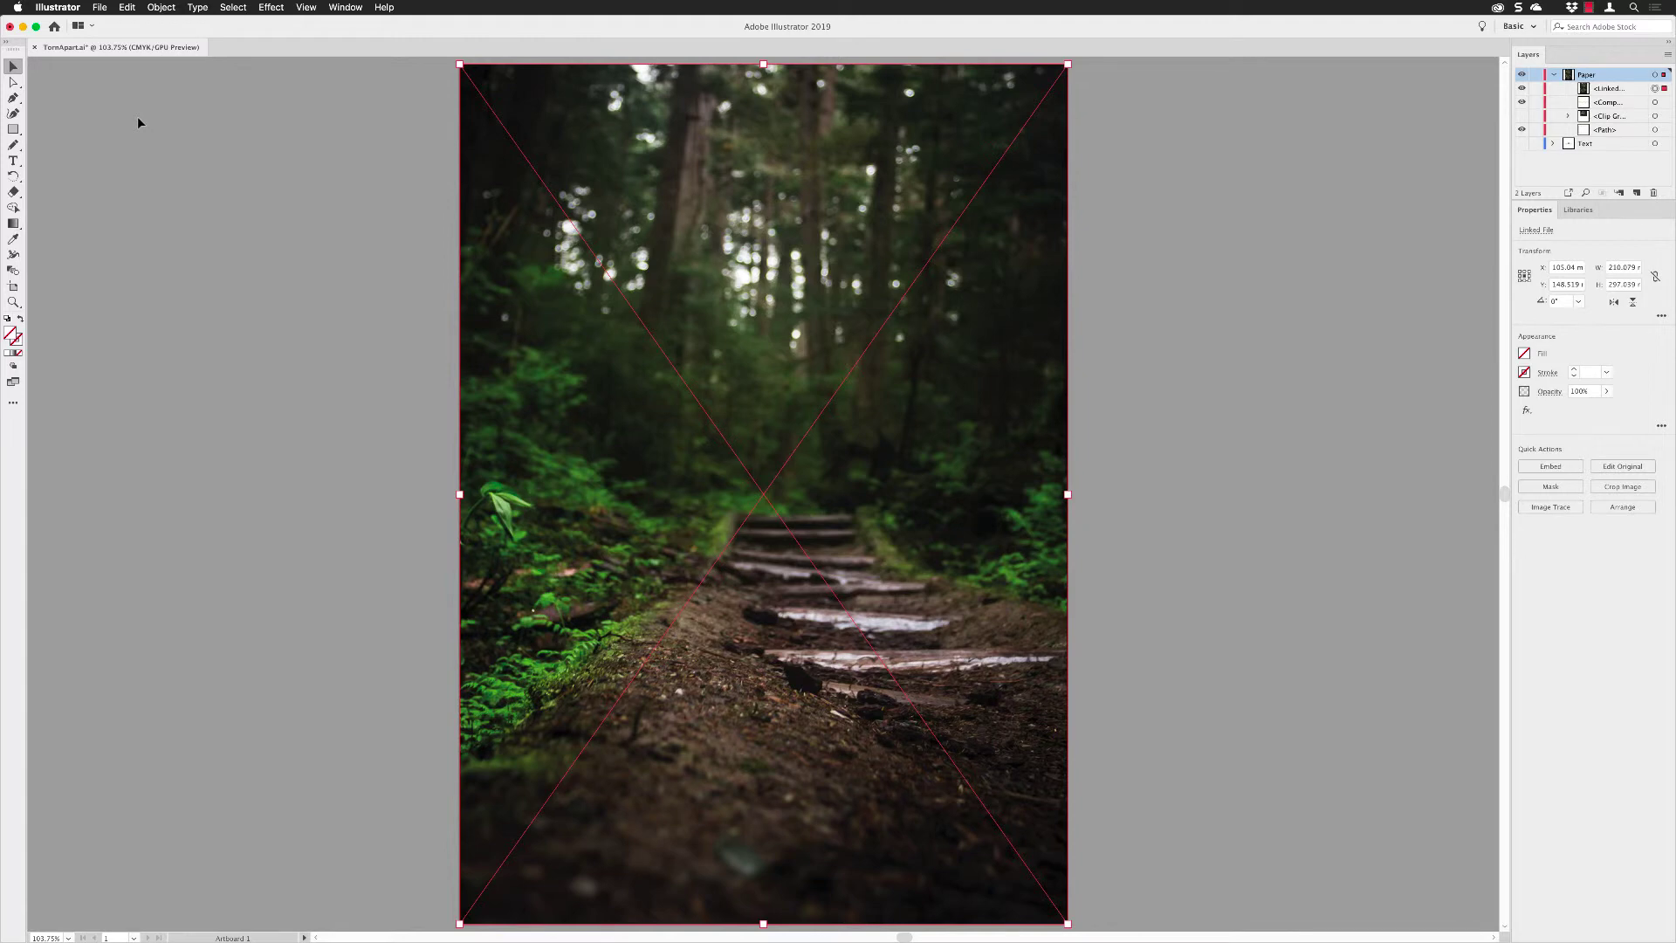
Step: Send the pasted woodland photo to the back, behind the tear strip and the lower paper piece
{"action": "right_click", "coordinate": [728, 210]}
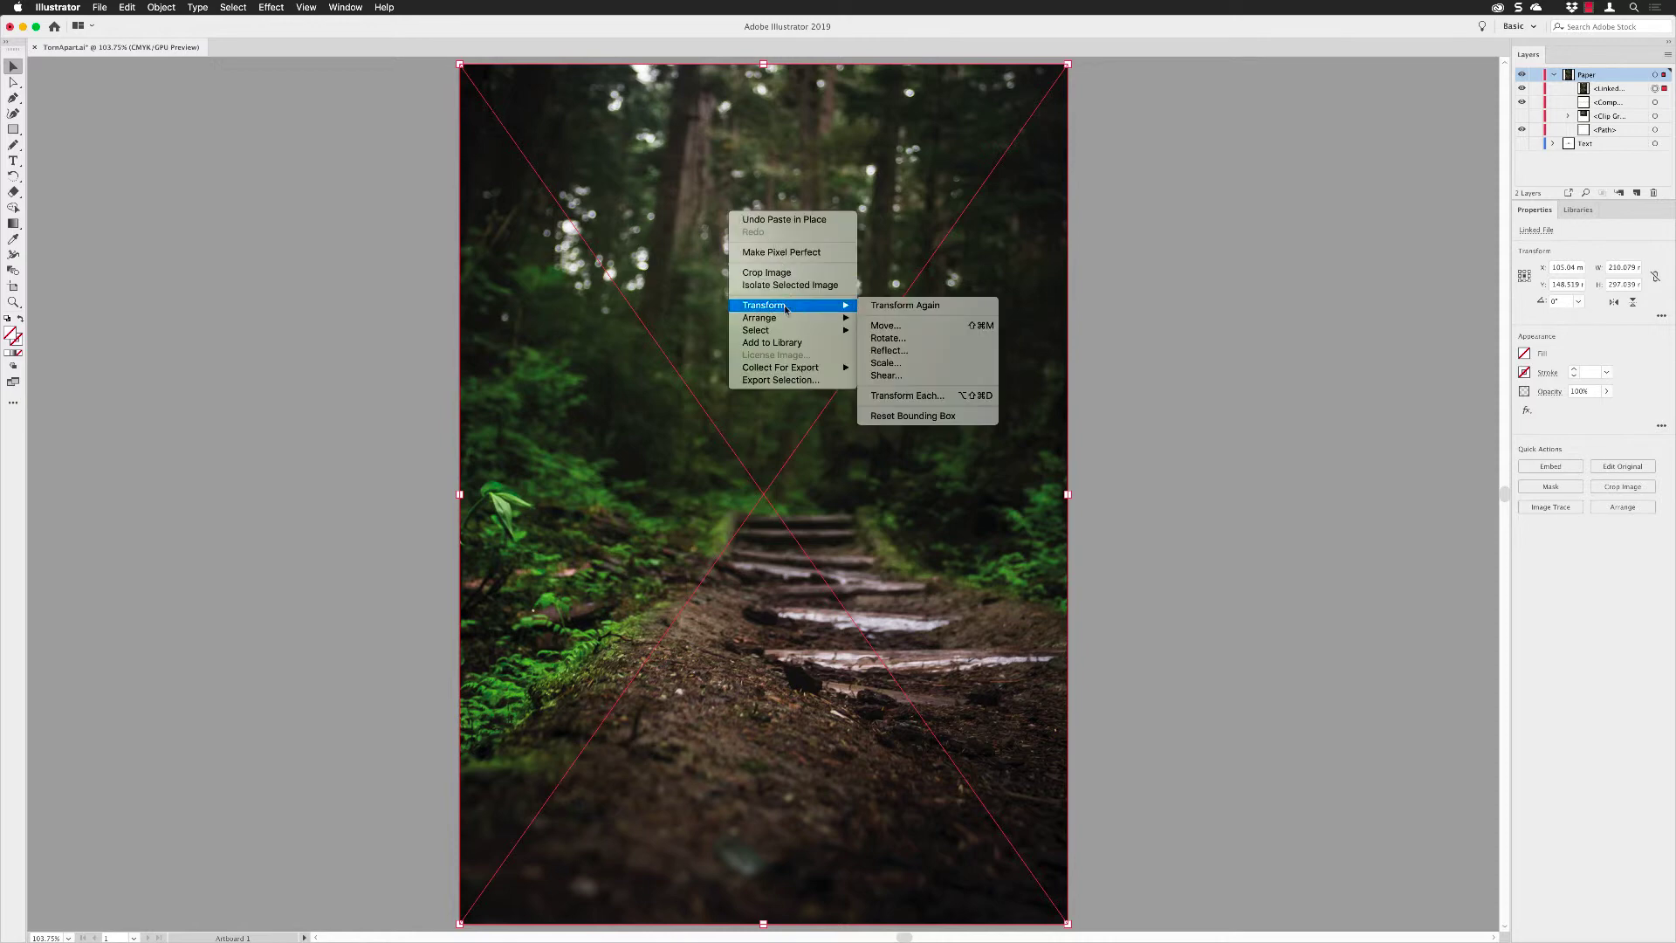
{"action": "mouse_move", "coordinate": [816, 317]}
{"action": "left_click", "coordinate": [898, 355]}
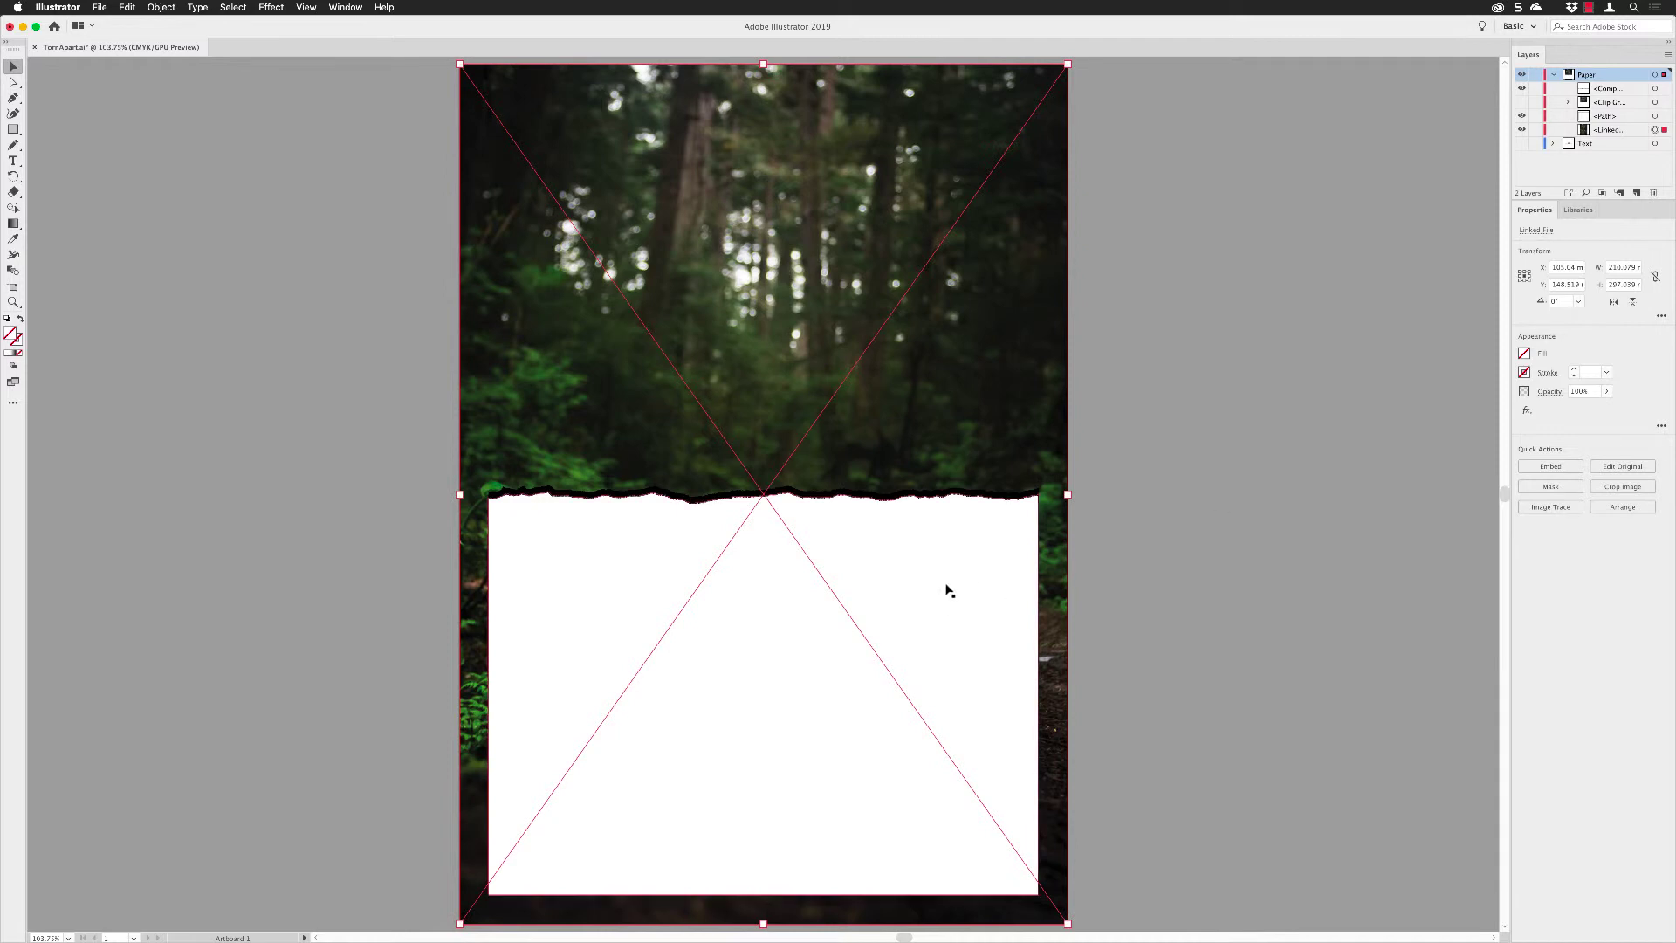
Step: Make a clipping mask from the lower paper piece and the pasted photo, accepting the complex mask shape
{"action": "left_click", "coordinate": [947, 589], "text": "shift"}
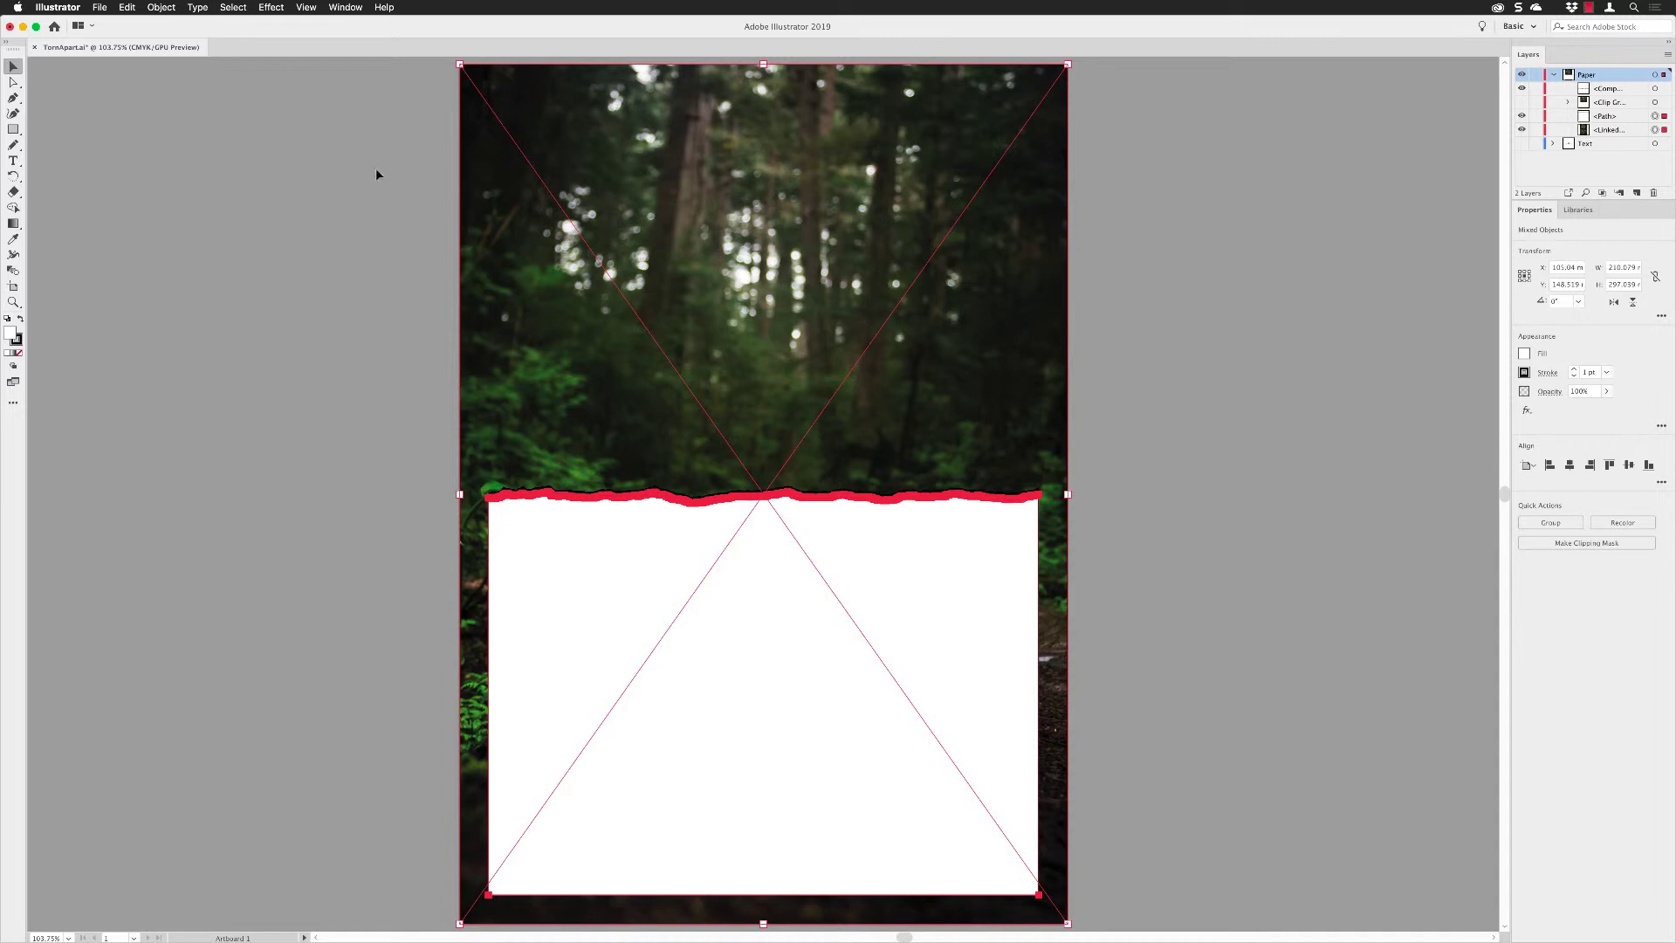
{"action": "left_click", "coordinate": [161, 7]}
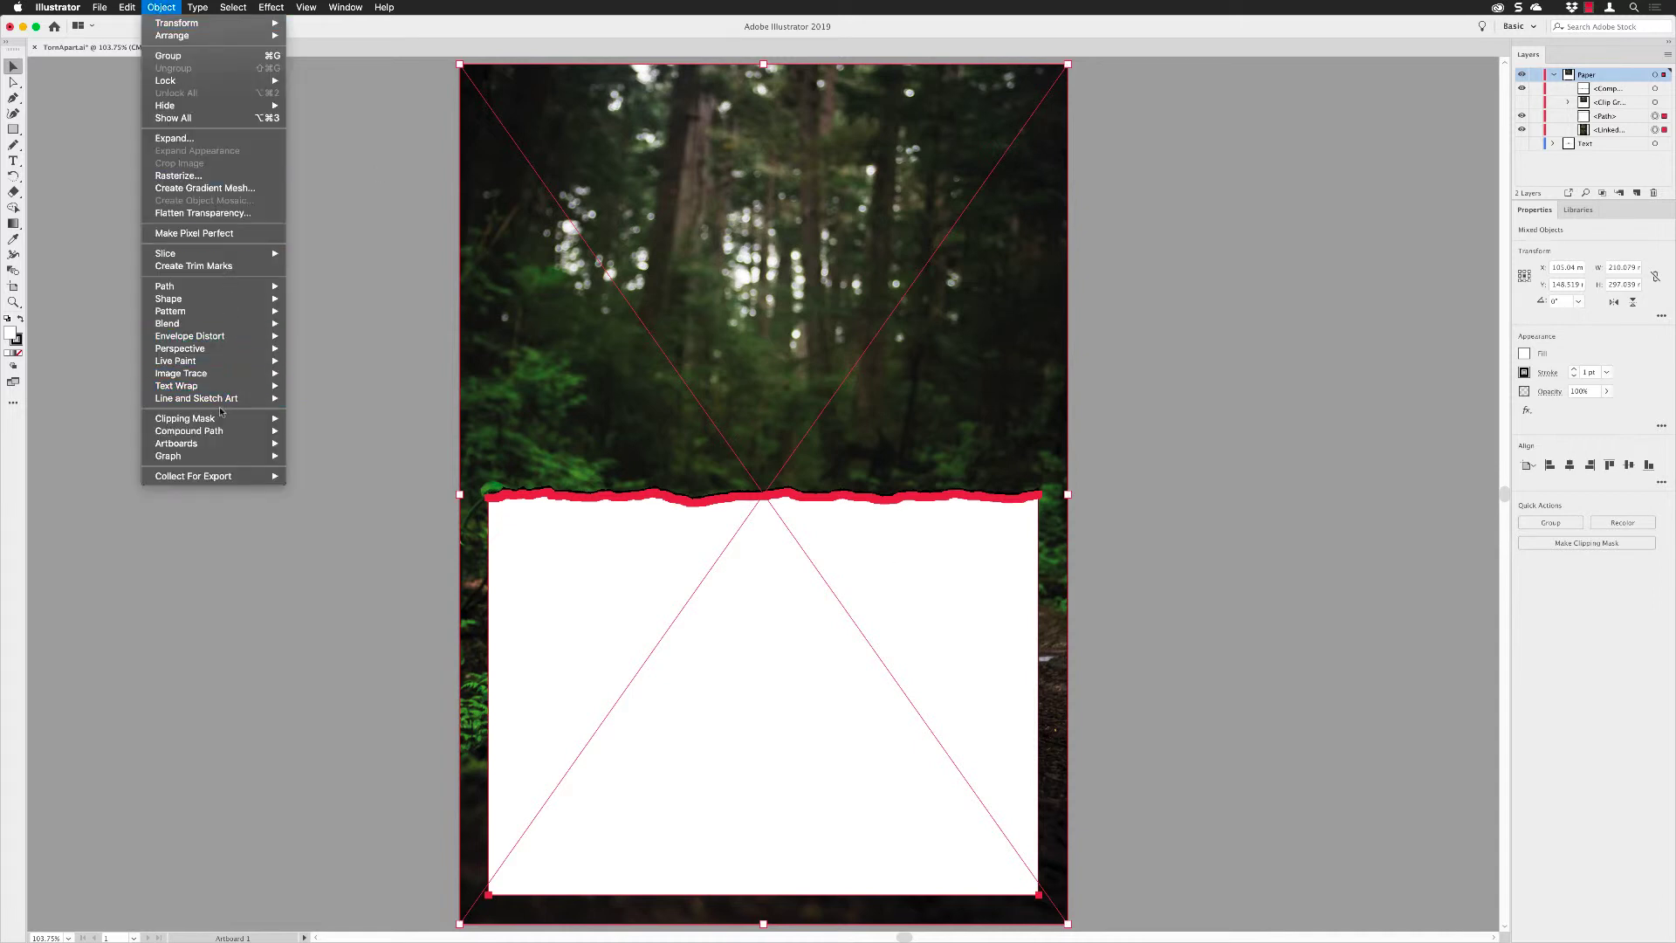
{"action": "mouse_move", "coordinate": [219, 418]}
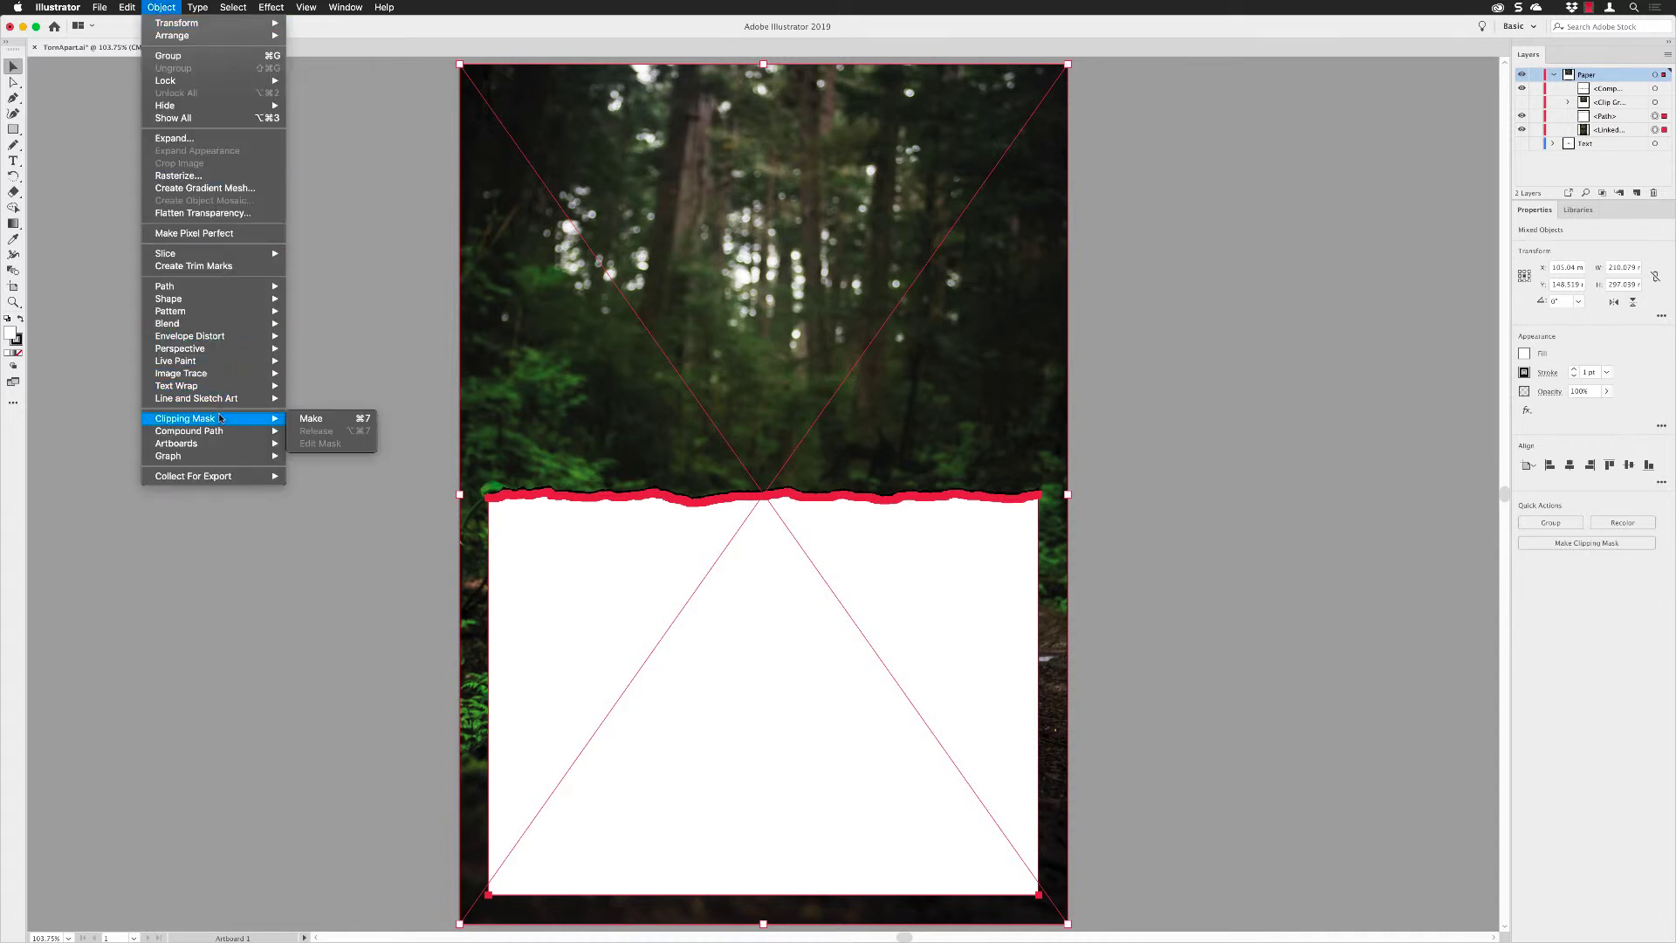
{"action": "left_click", "coordinate": [311, 421]}
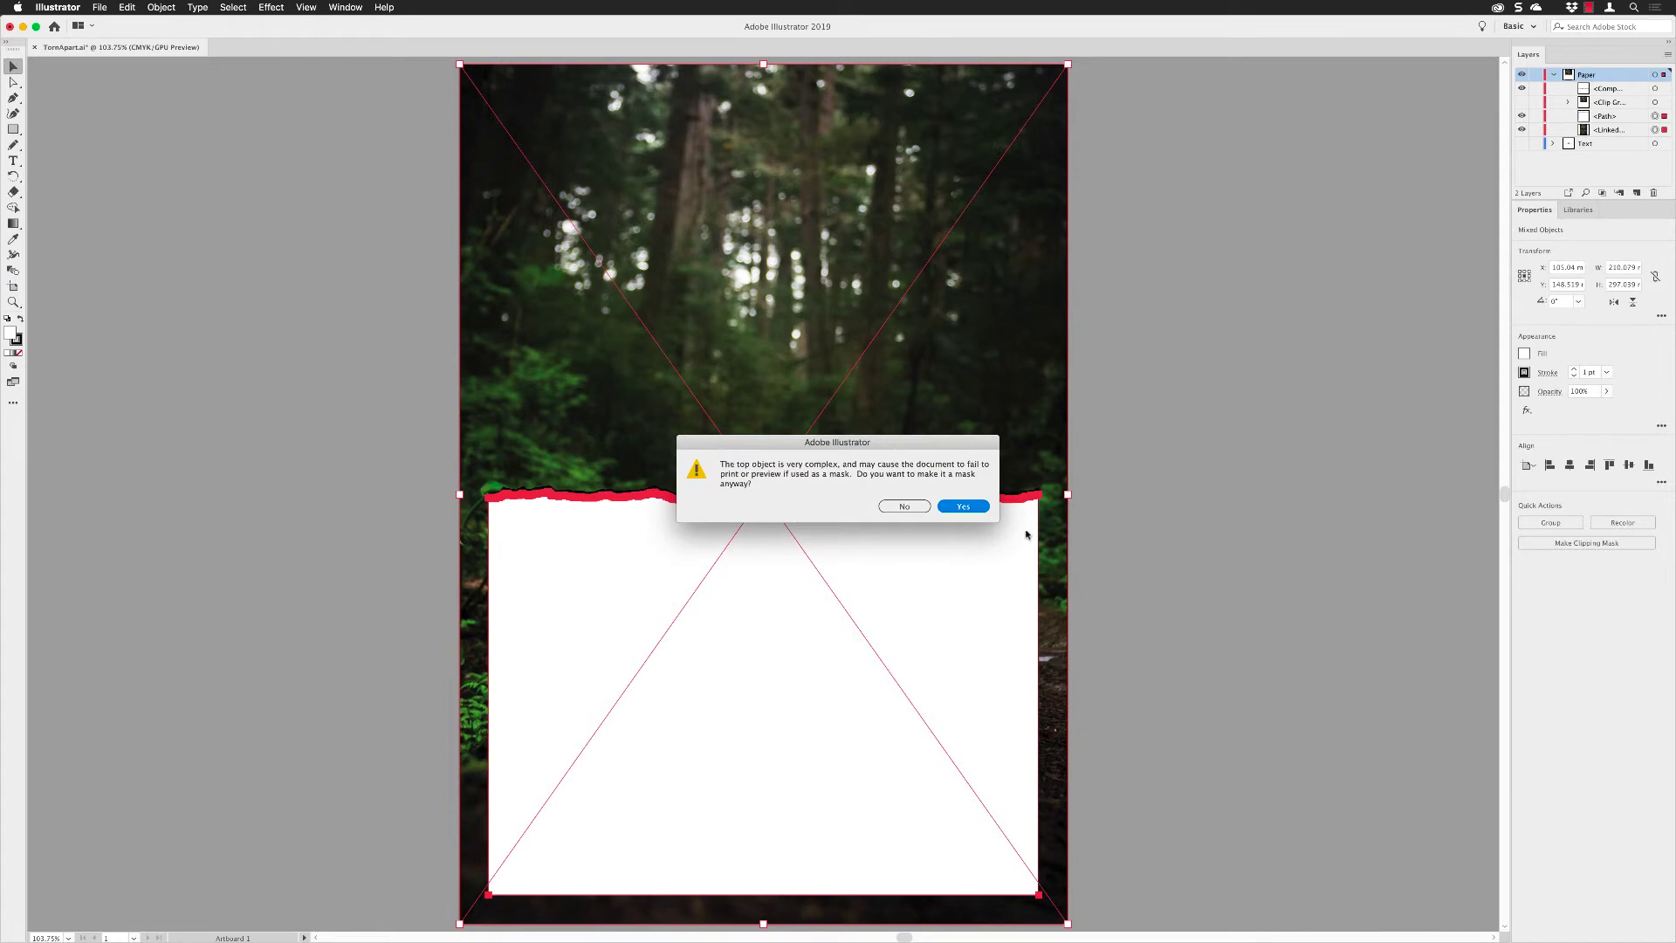
{"action": "left_click", "coordinate": [963, 506]}
{"action": "left_click", "coordinate": [1126, 396]}
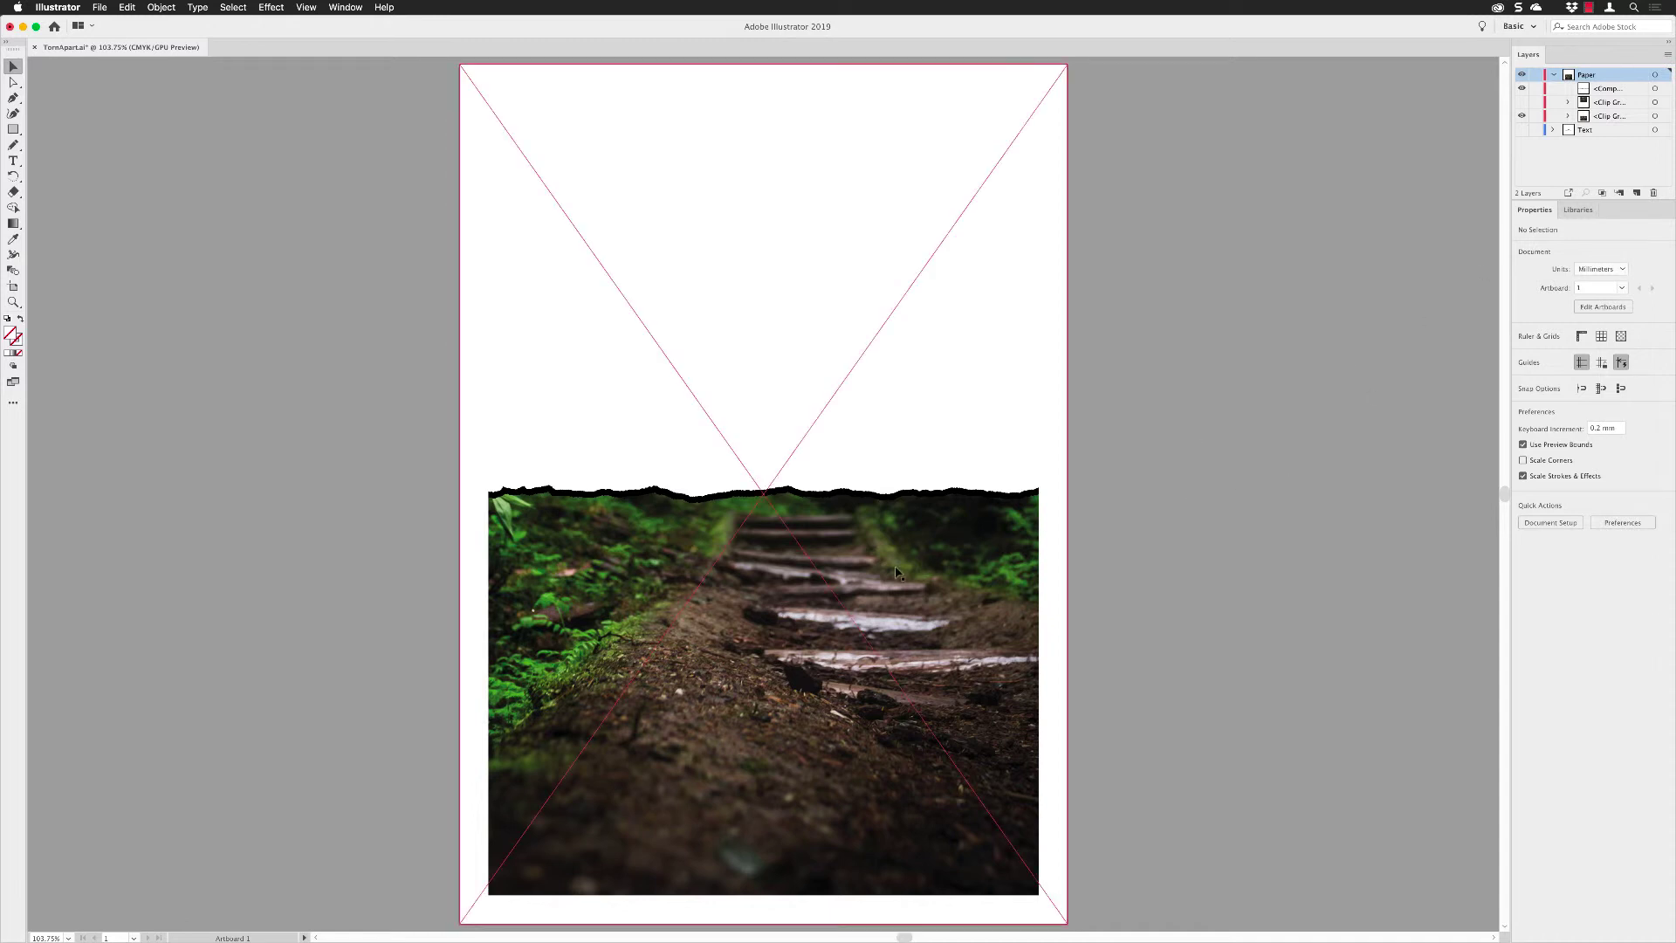
Step: Move the lower photo piece straight down to open a gap below the tear strip, and show the upper clip group again
{"action": "left_click_drag", "start_coordinate": [896, 572], "coordinate": [960, 600]}
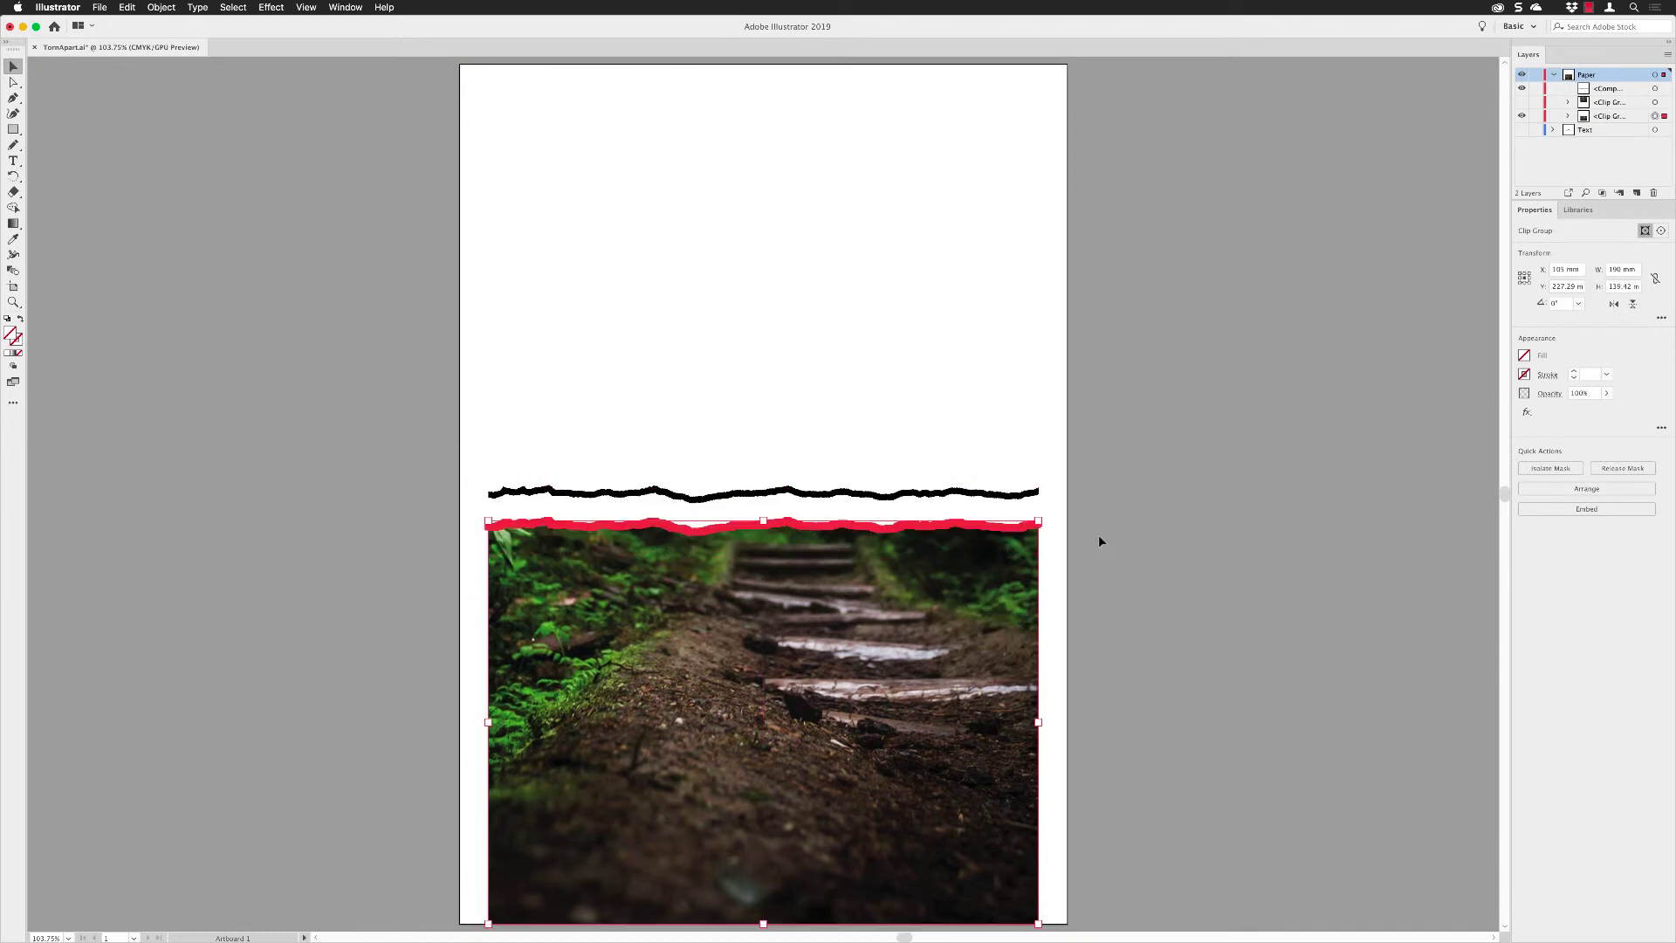
{"action": "left_click", "coordinate": [1099, 538]}
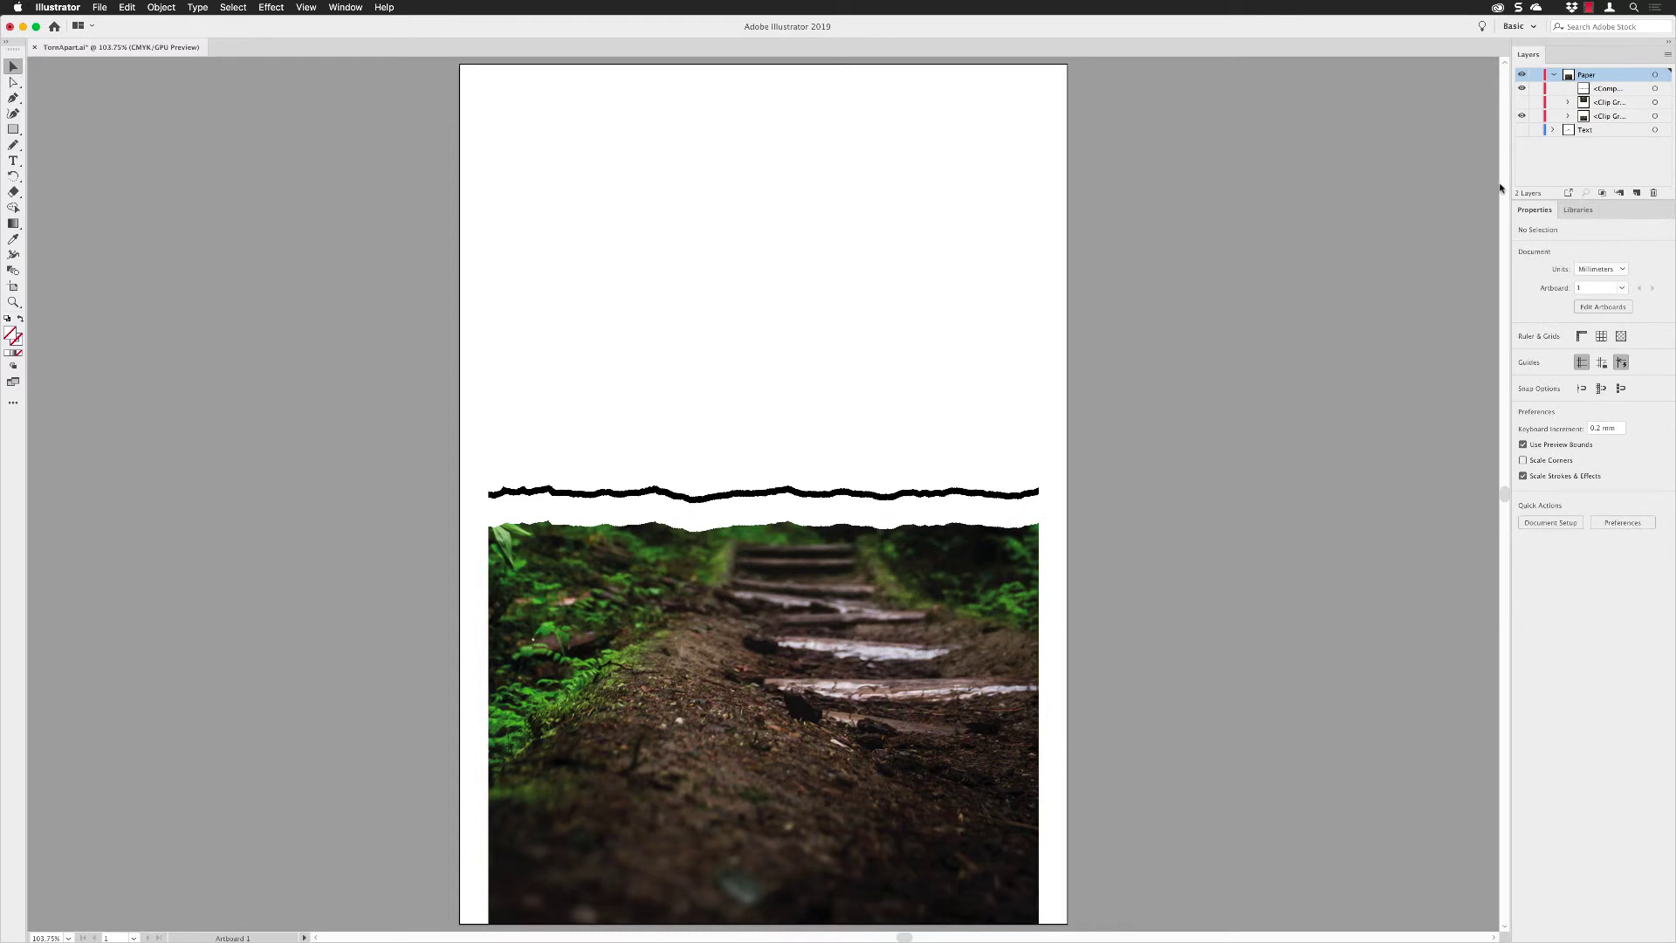
{"action": "left_click", "coordinate": [1522, 102]}
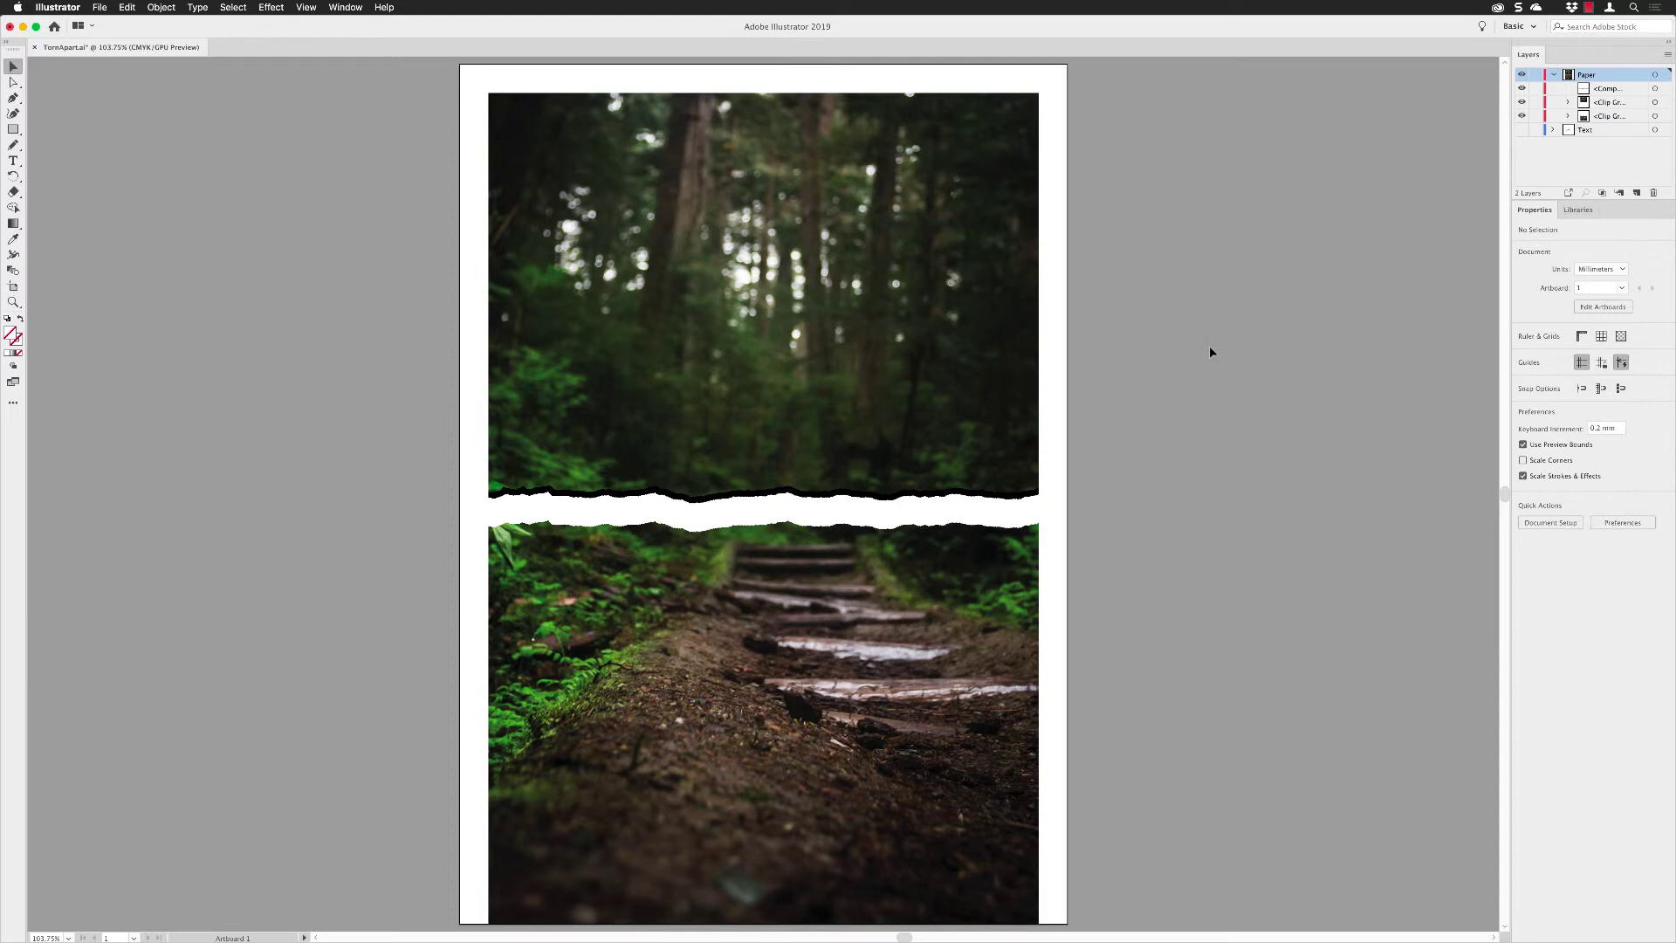
Step: Fill the tear strip with the light grey C=0 M=0 Y=0 K=10 swatch
{"action": "left_click", "coordinate": [972, 495]}
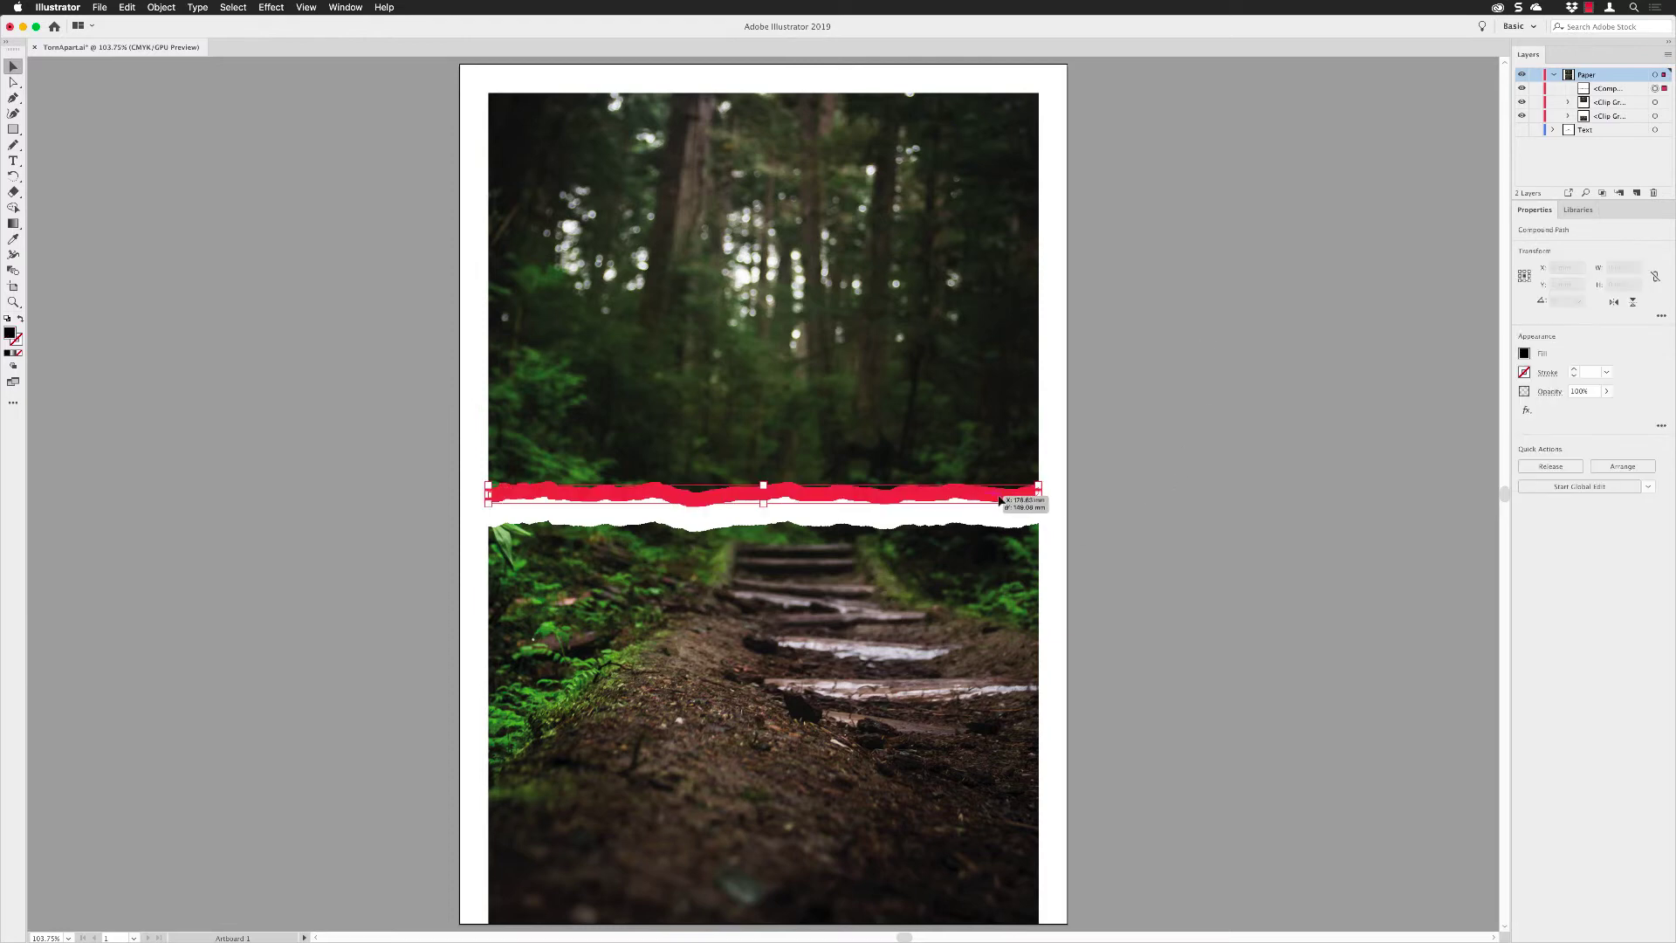
{"action": "key", "text": "super+equal"}
{"action": "key", "text": "super+equal"}
{"action": "key", "text": "super+equal"}
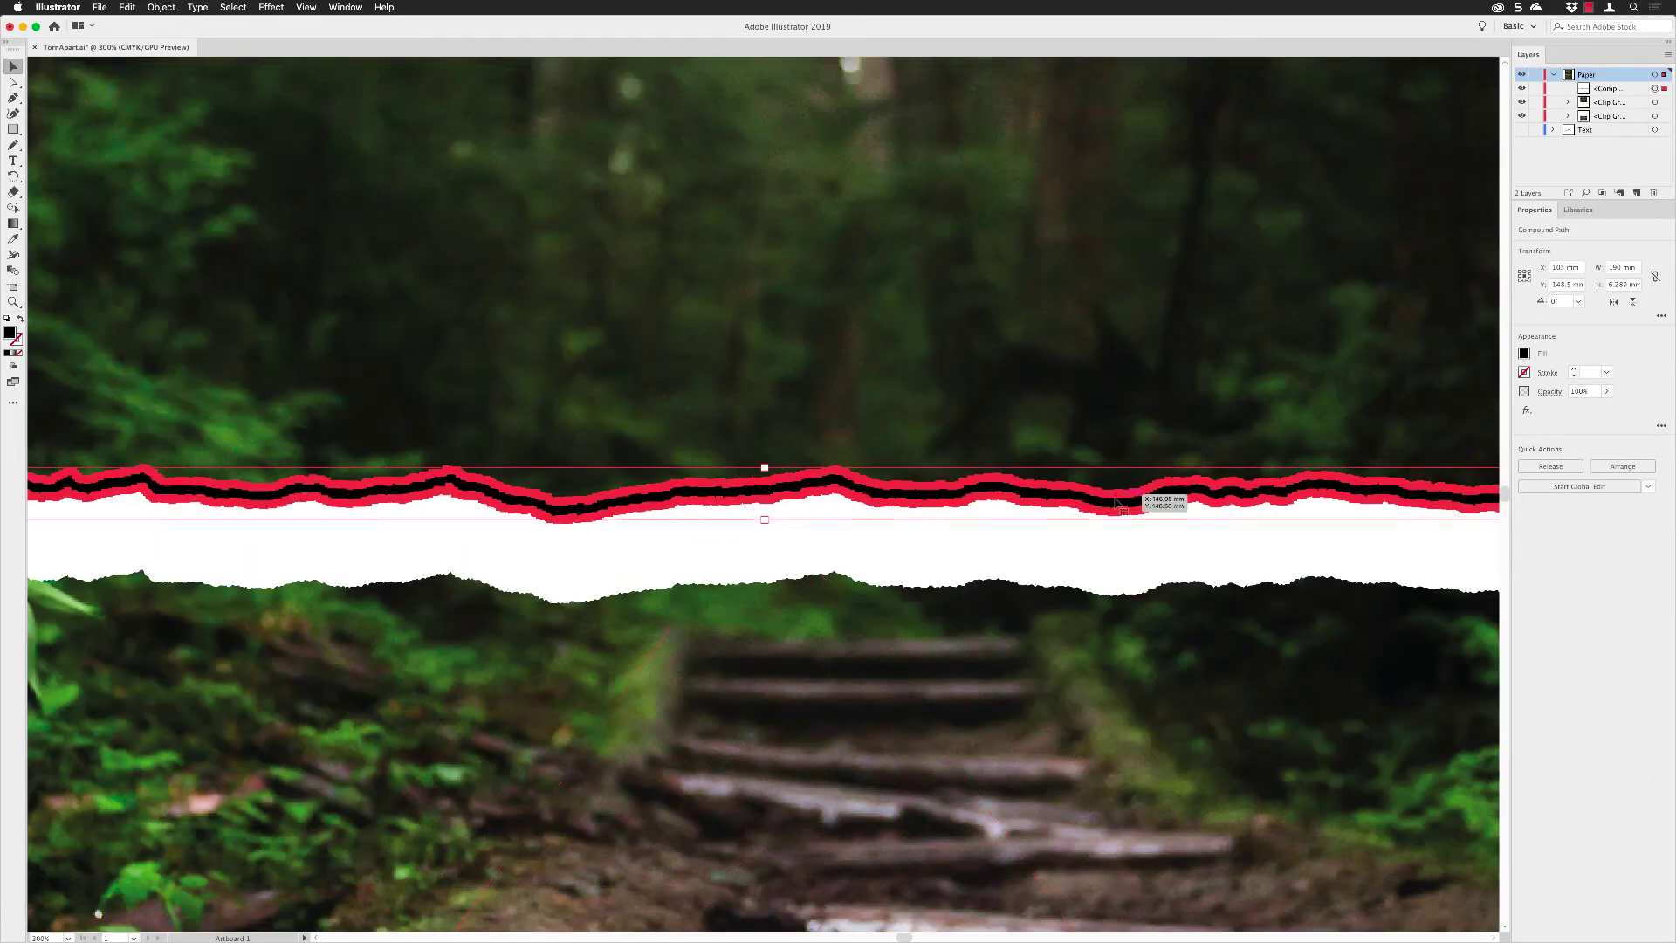
{"action": "key", "text": "super+minus"}
{"action": "key", "text": "super+minus"}
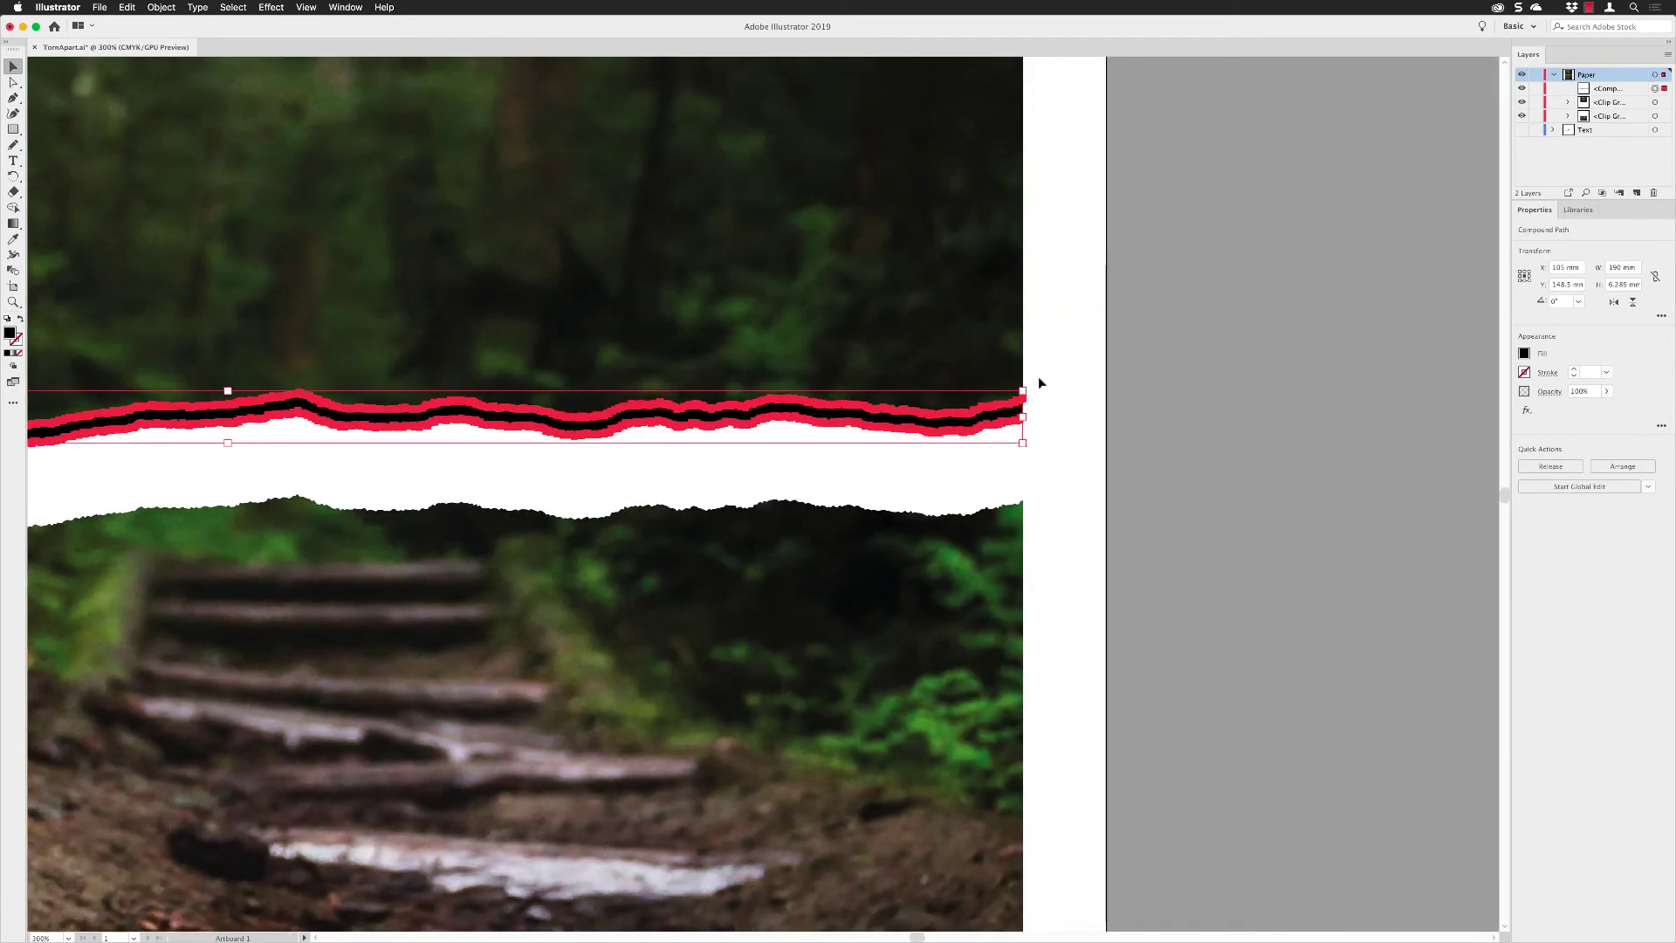
{"action": "key", "text": "super+equal"}
{"action": "key", "text": "super+equal"}
{"action": "key", "text": "super+equal"}
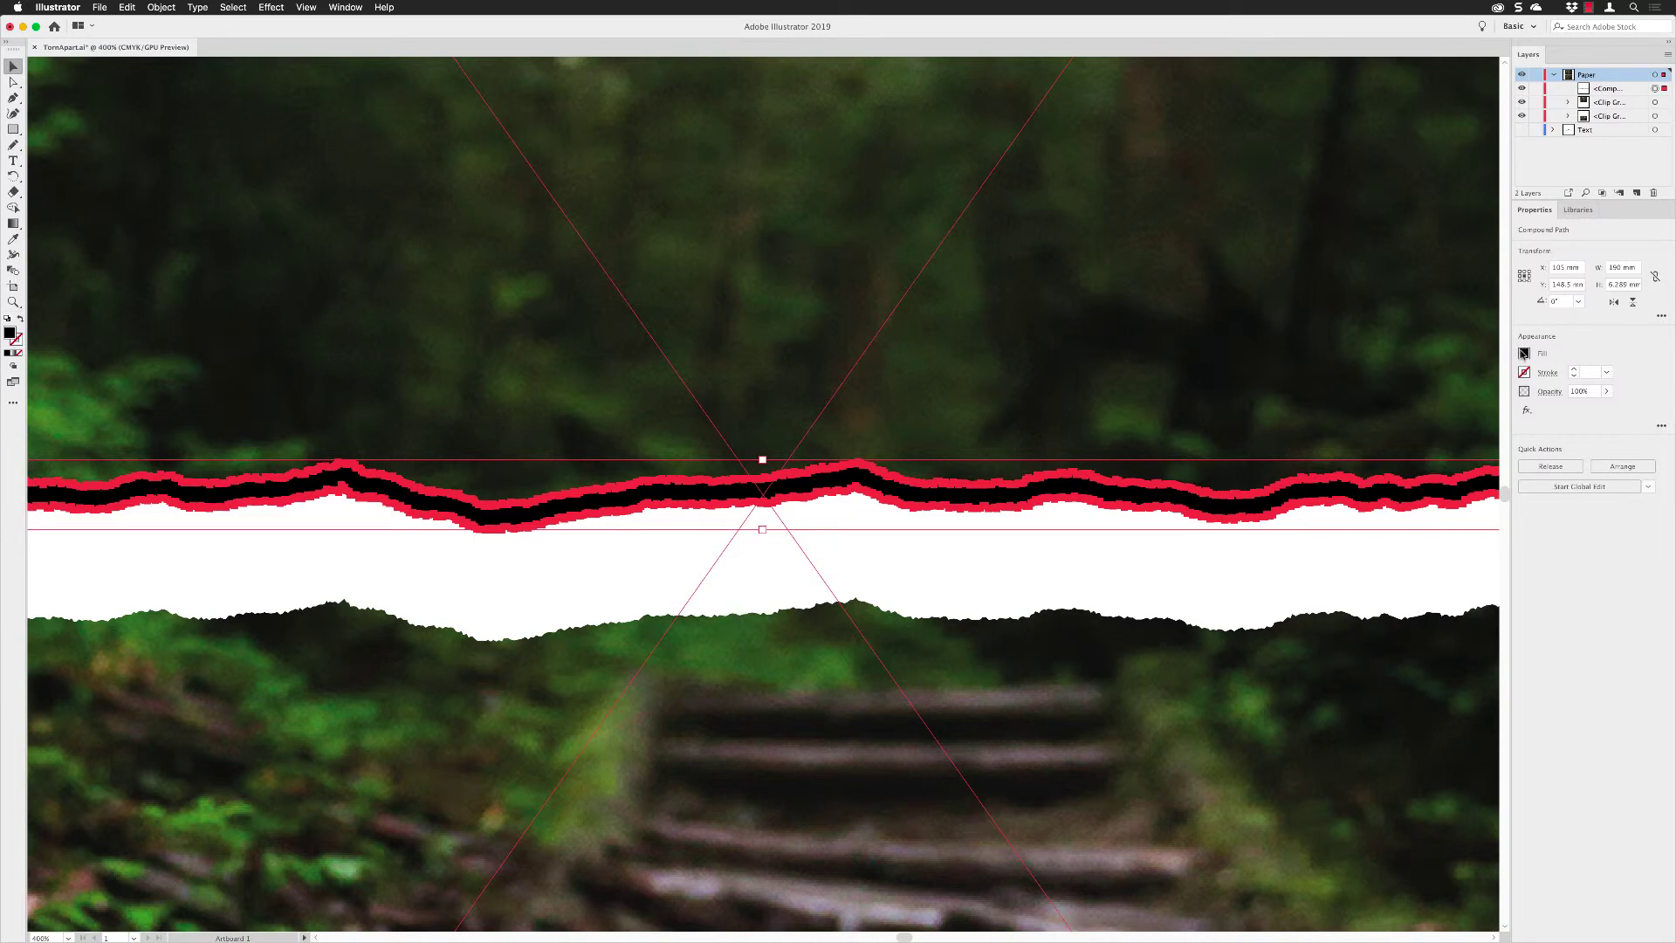
{"action": "left_click", "coordinate": [1524, 354]}
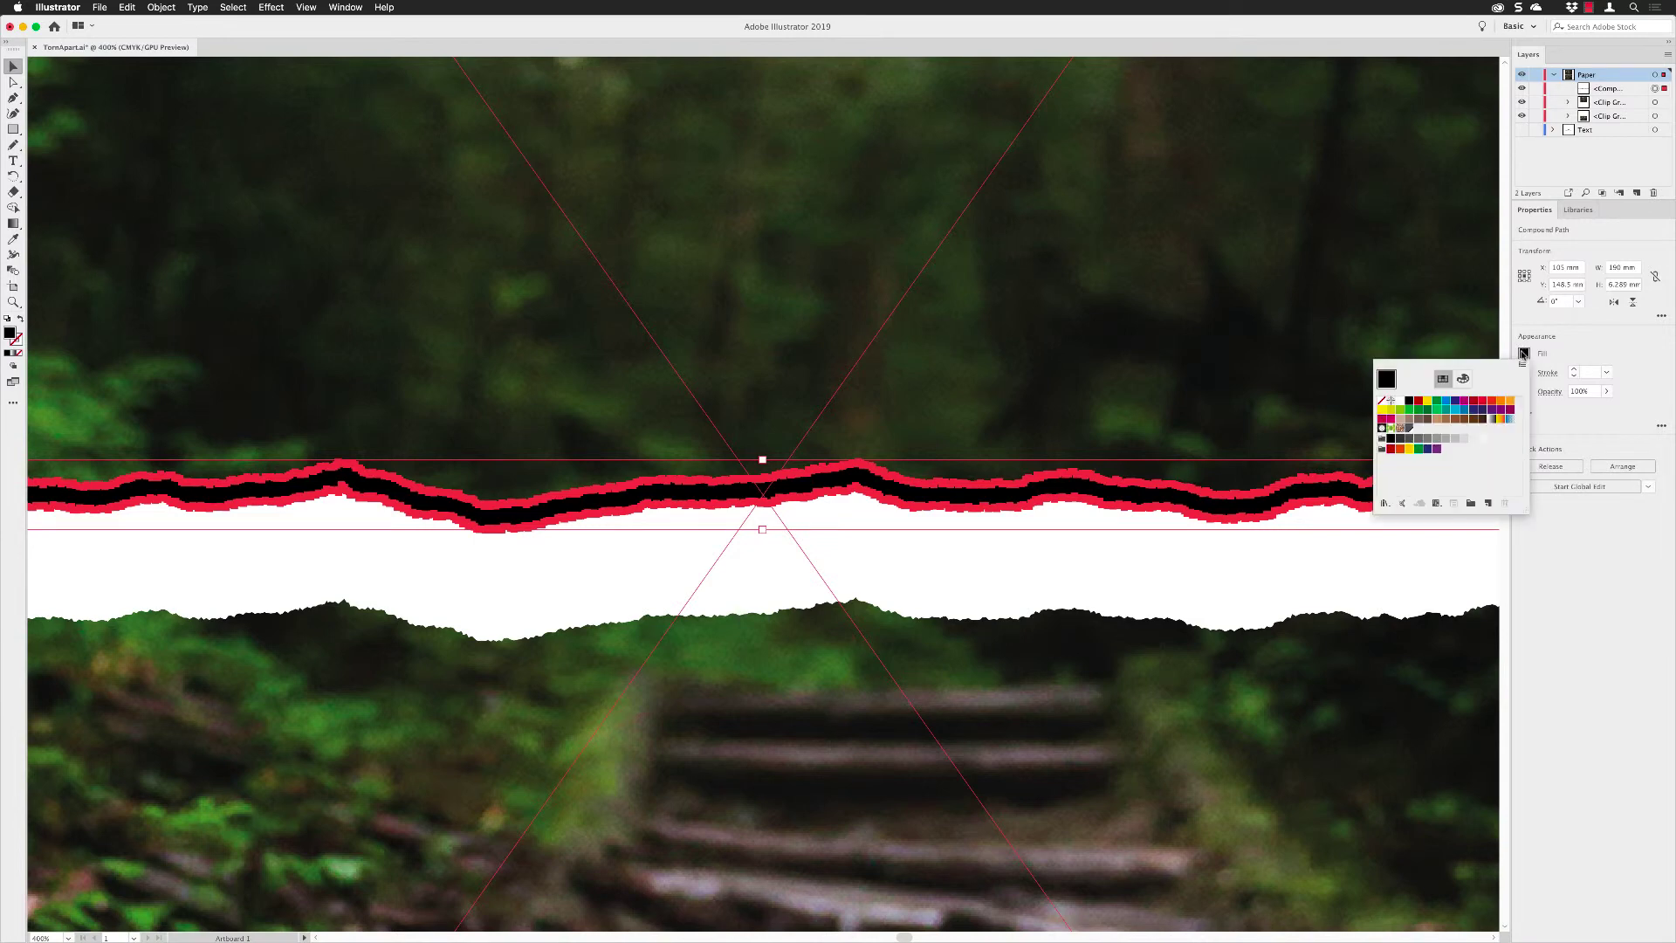
{"action": "left_click", "coordinate": [1473, 439]}
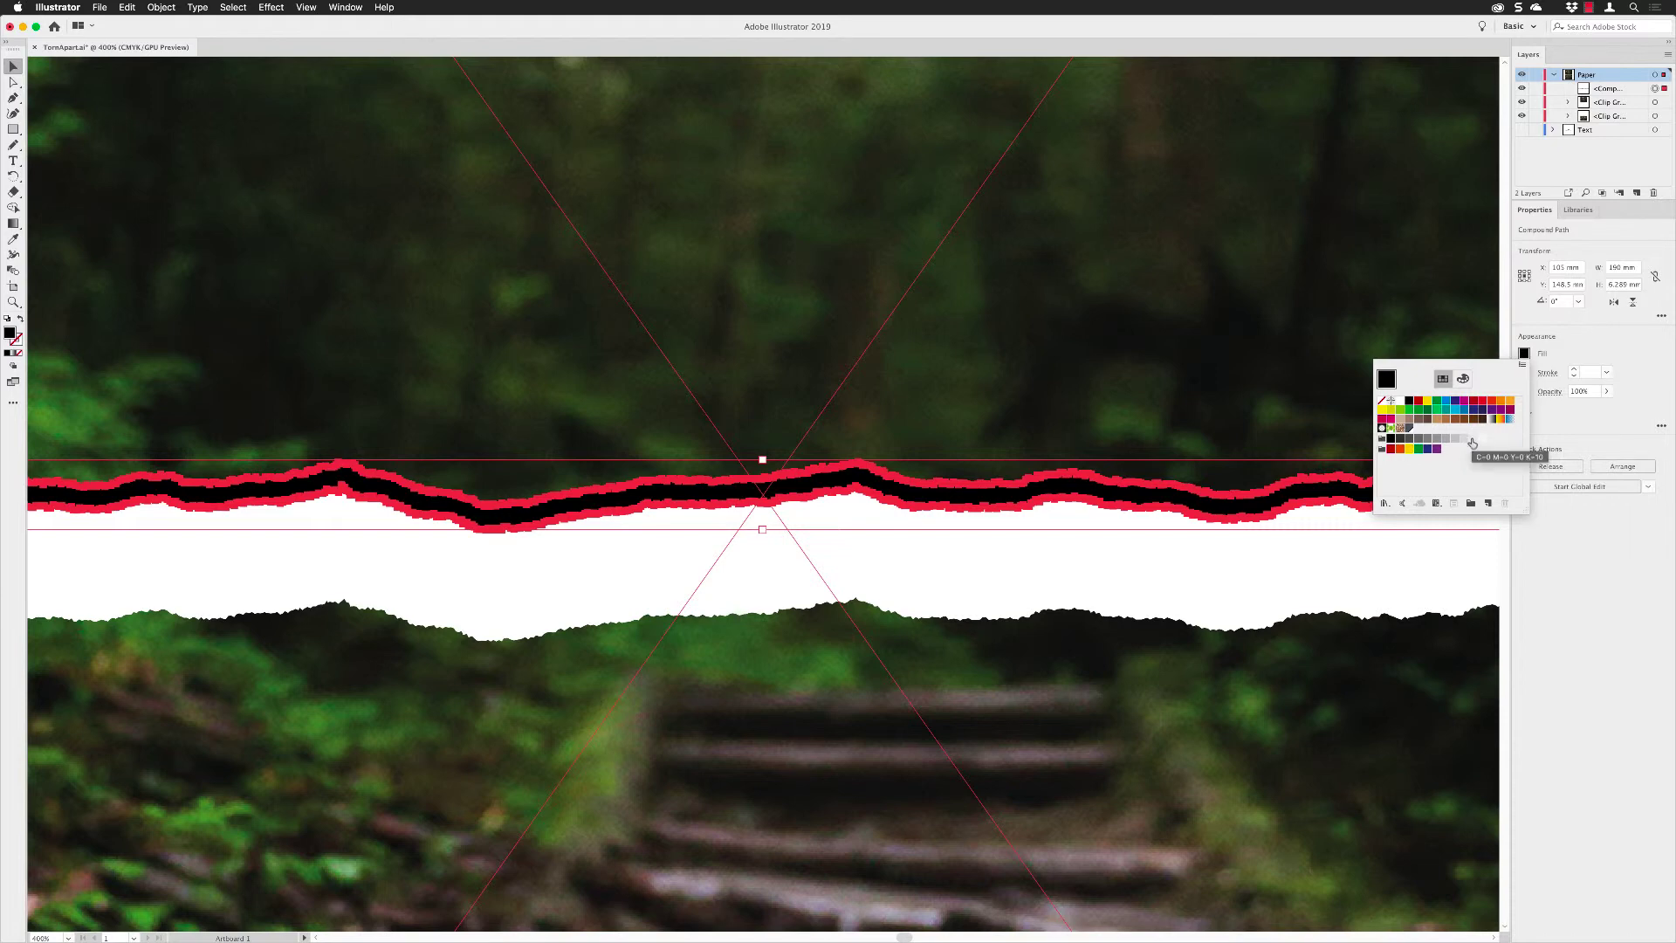
{"action": "left_click", "coordinate": [1211, 563]}
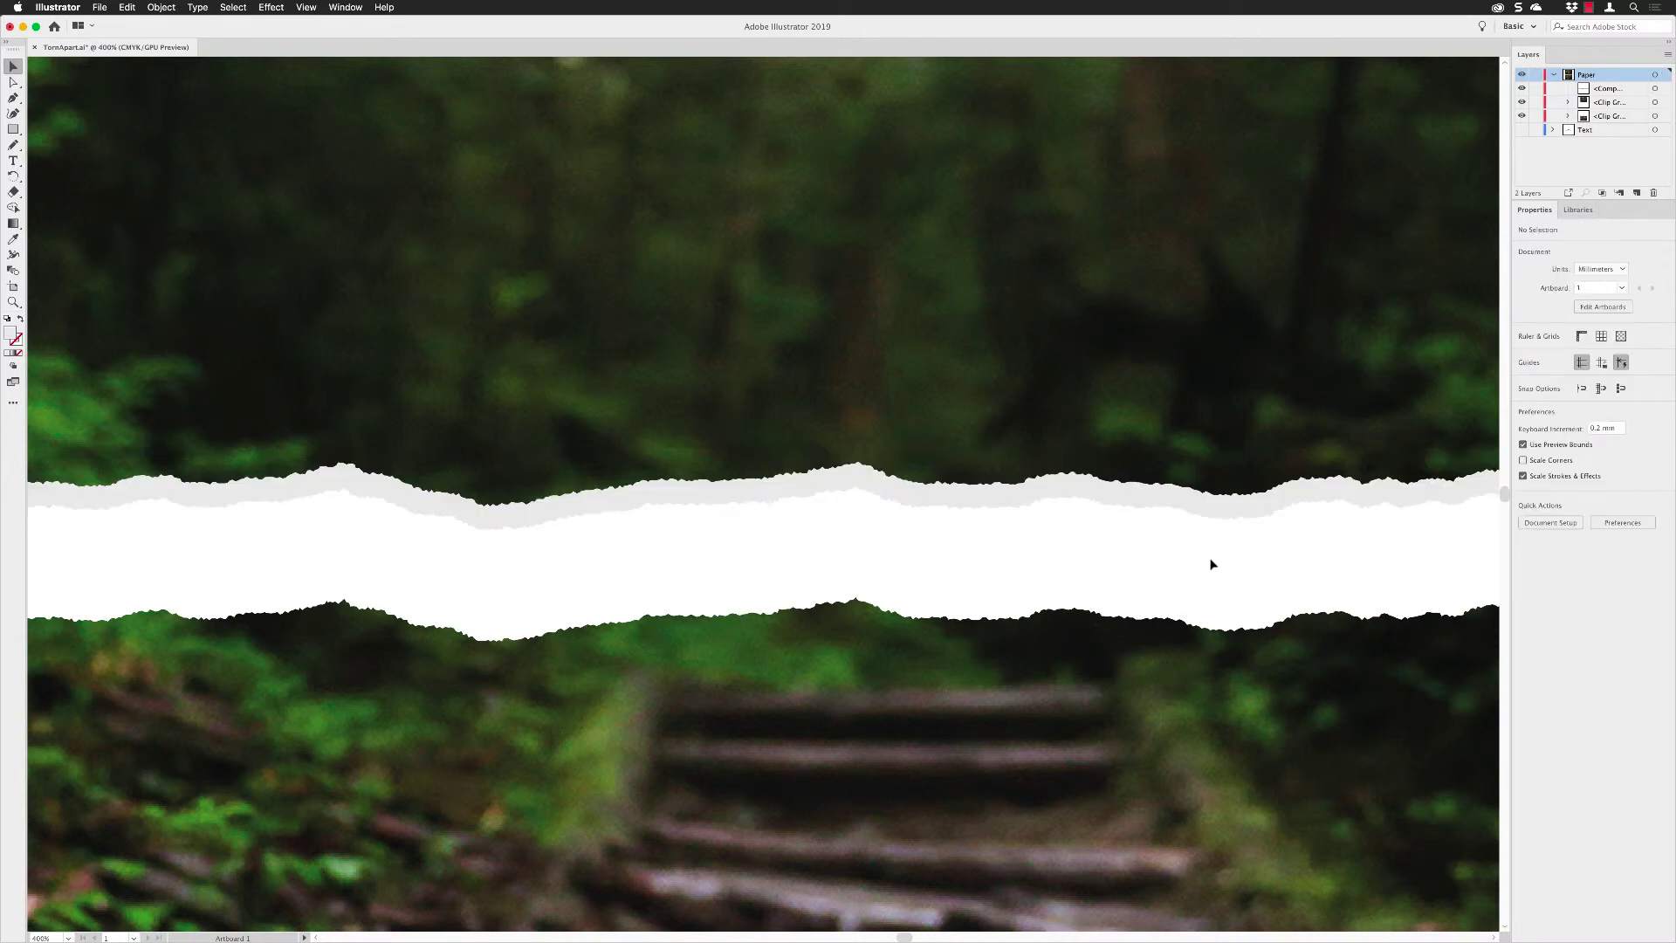
{"action": "scroll", "coordinate": [1211, 565], "scroll_direction": "right", "scroll_amount": 10}
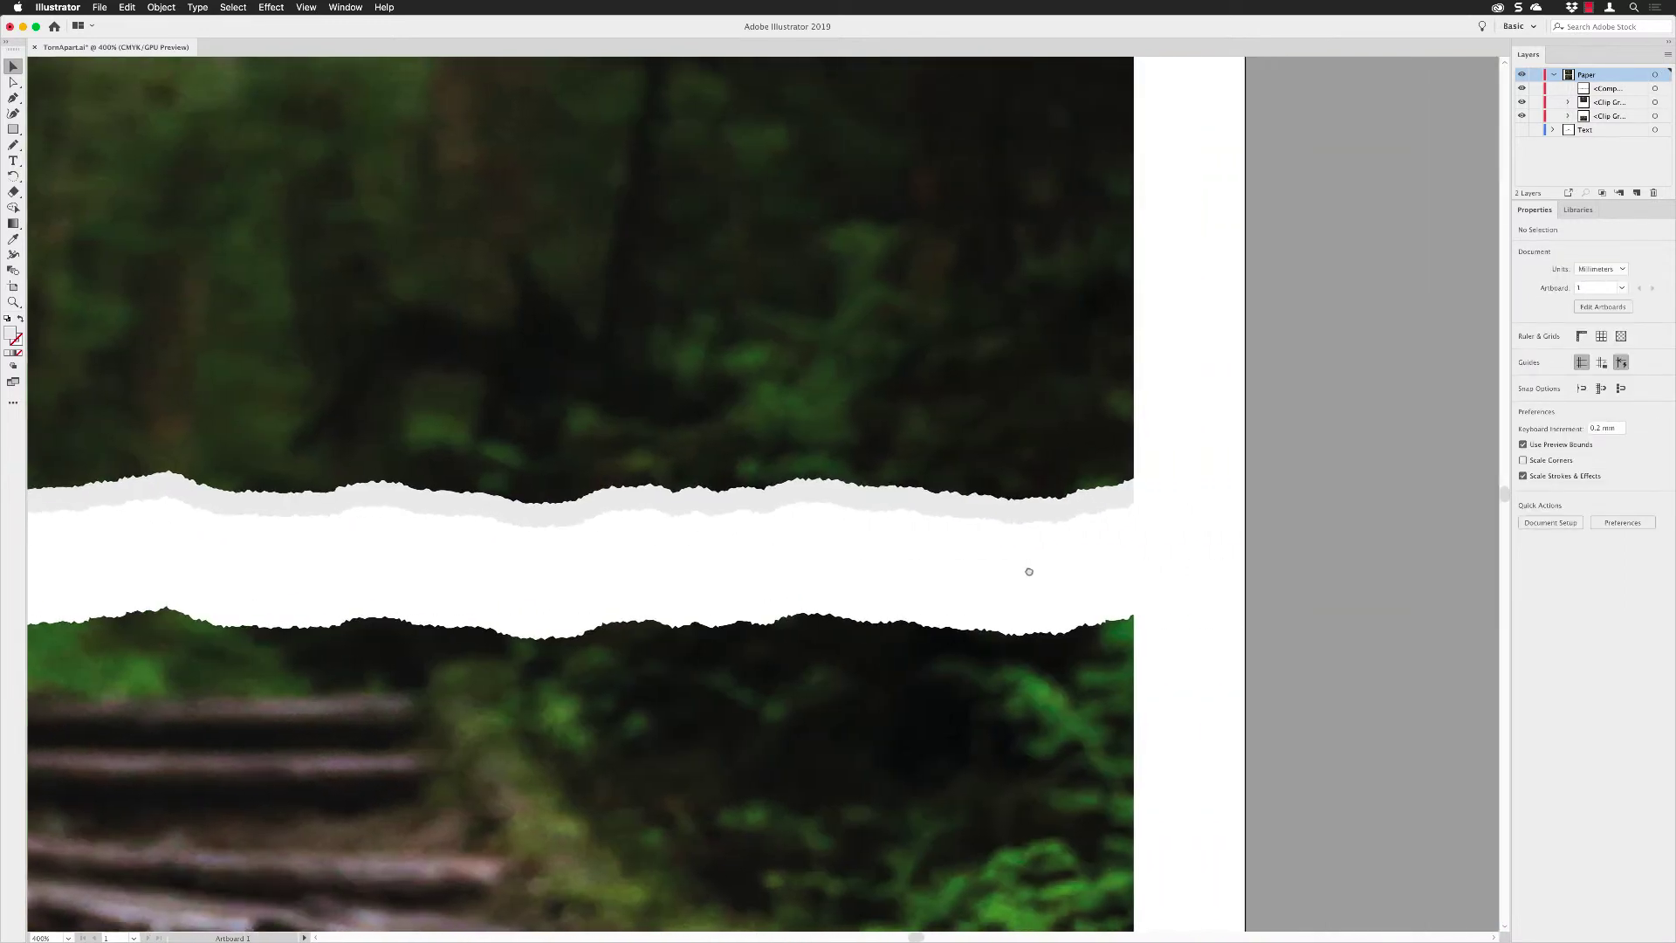
Step: Fill the tear strip with the next darker grey swatch beside the K=10 one
{"action": "left_click", "coordinate": [1089, 501]}
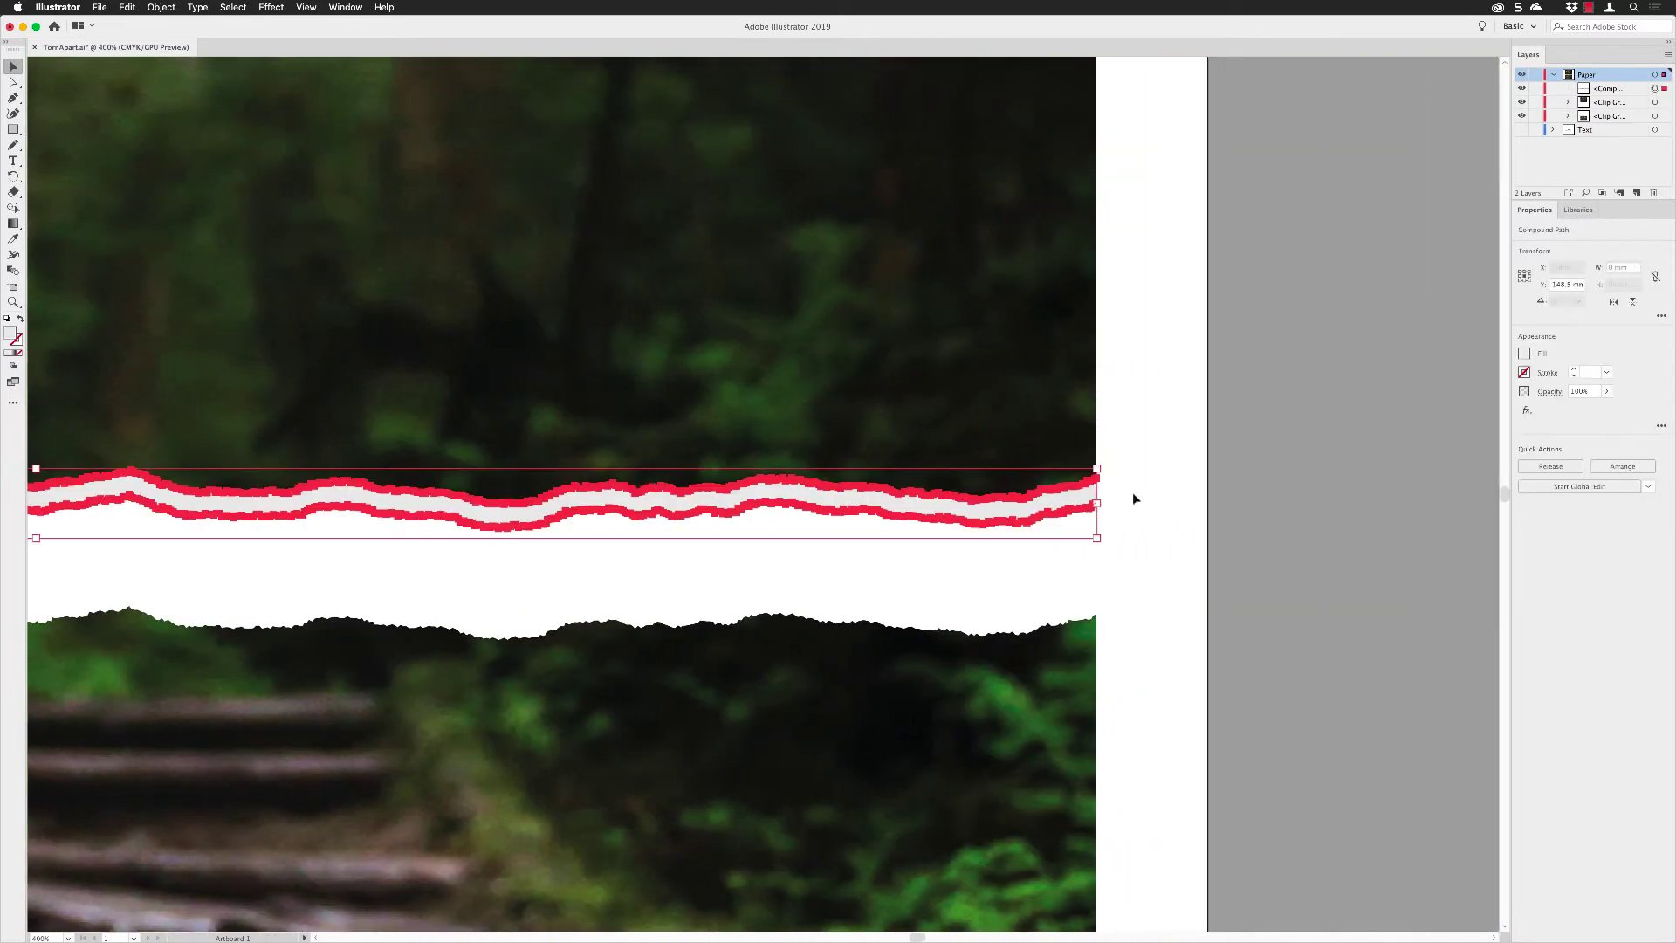
{"action": "left_click", "coordinate": [1525, 355]}
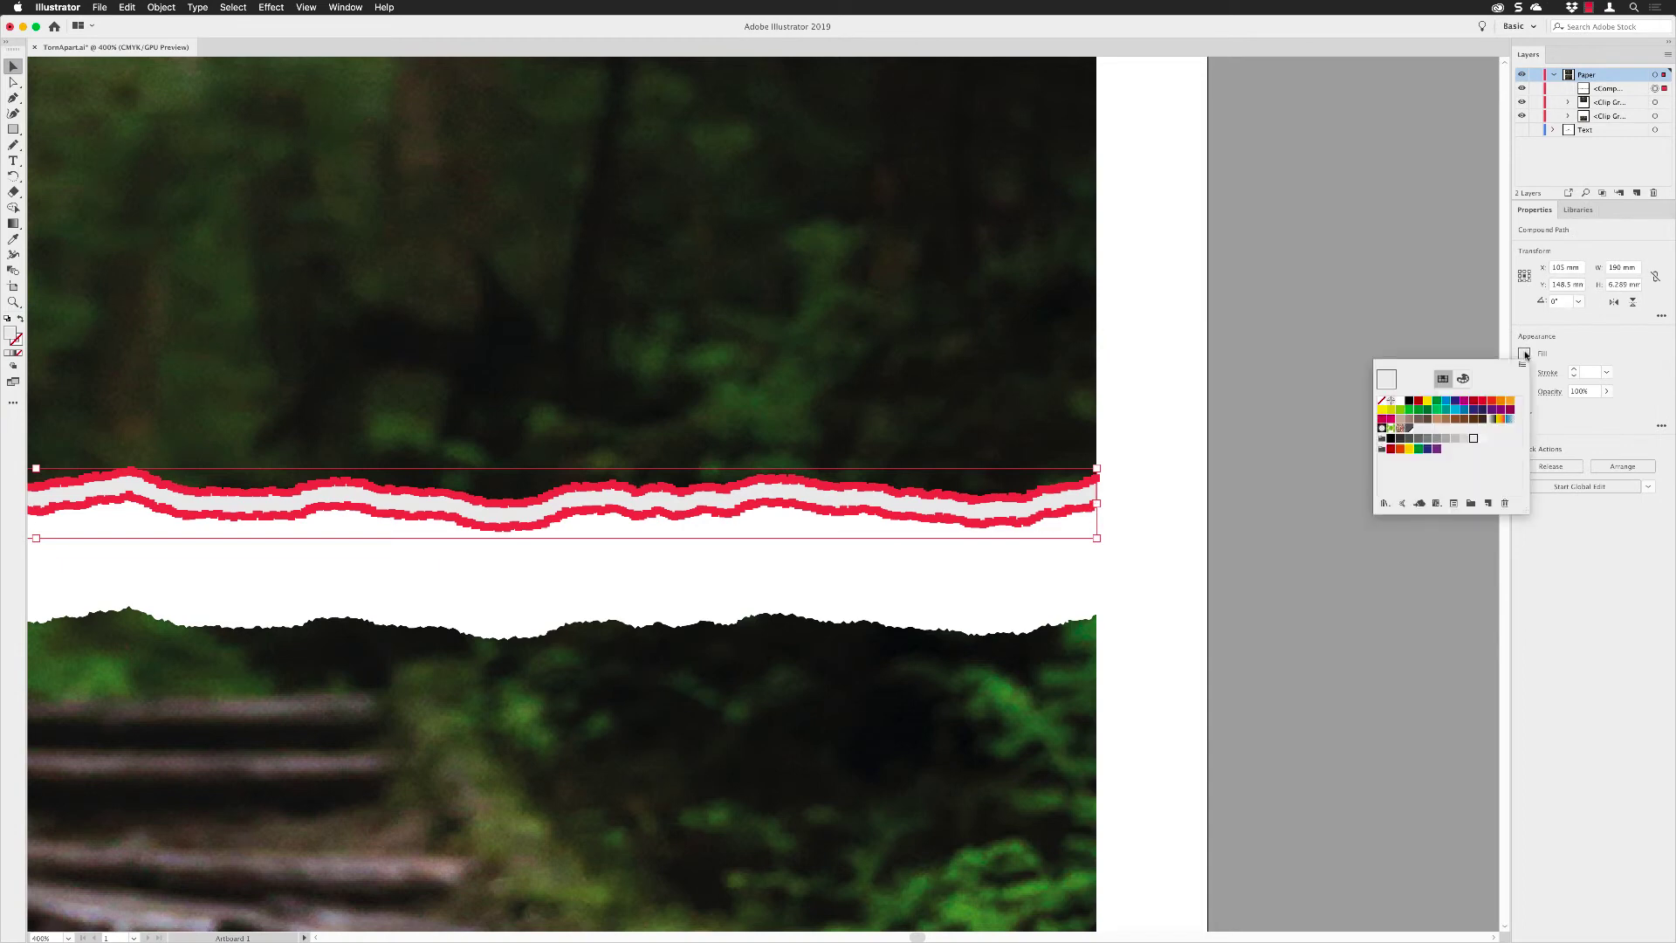
{"action": "left_click", "coordinate": [1462, 440]}
{"action": "left_click", "coordinate": [1163, 458]}
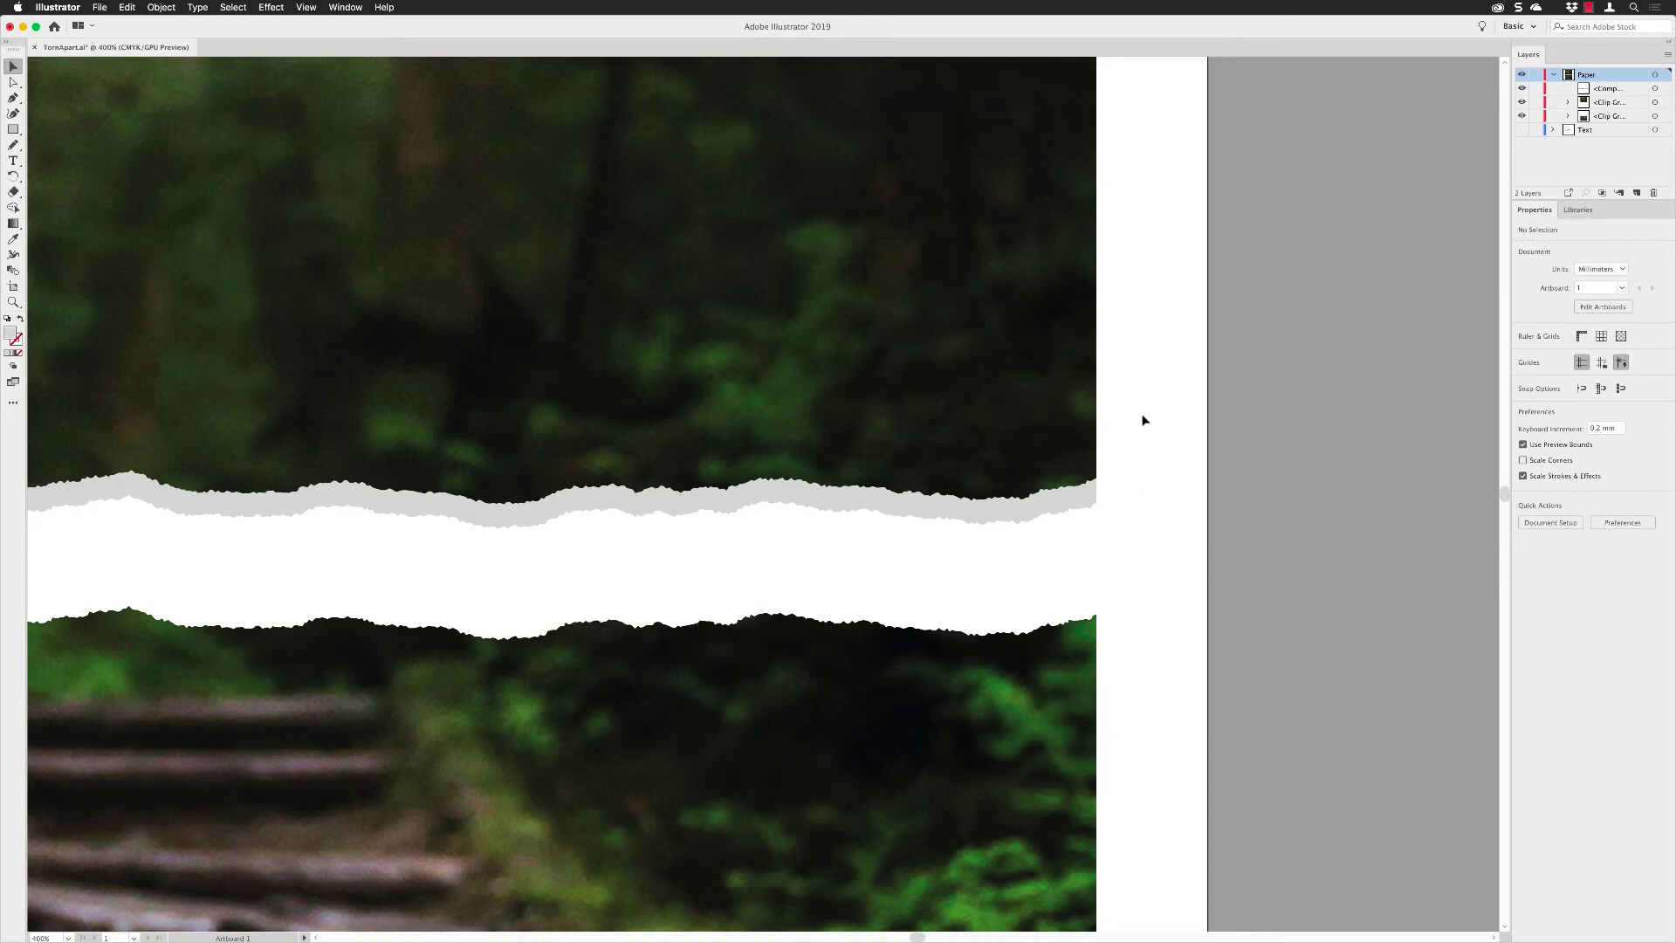
Step: Send the grey tear strip to the back, behind both photo clip groups
{"action": "left_click", "coordinate": [1063, 505]}
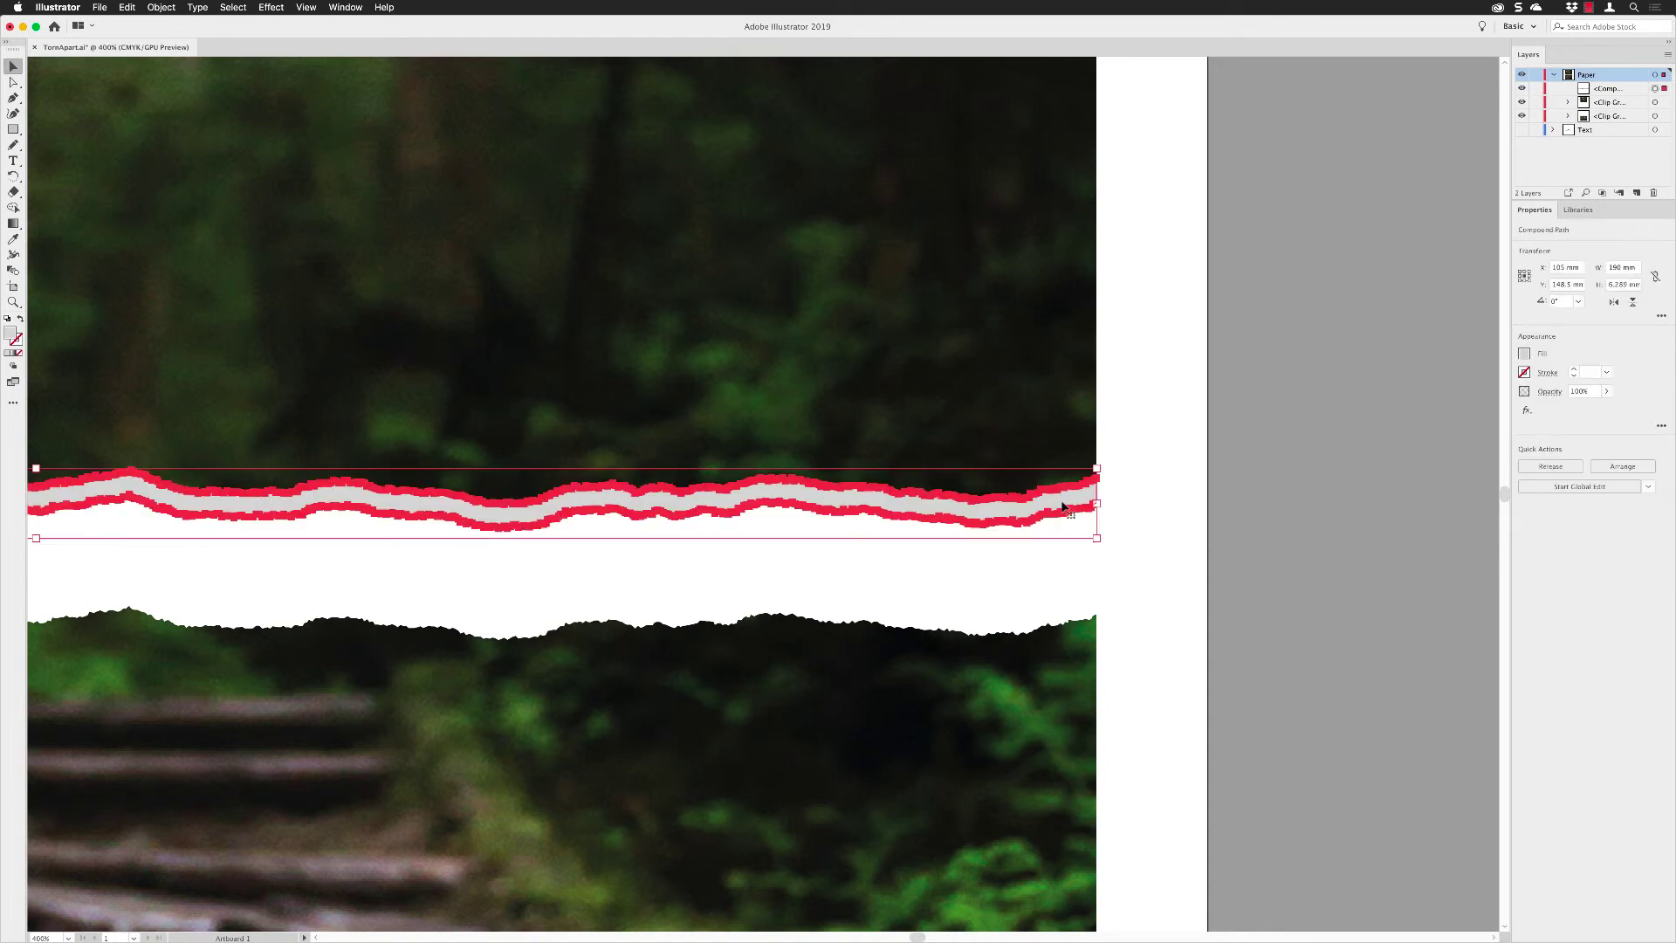
{"action": "right_click", "coordinate": [1063, 500]}
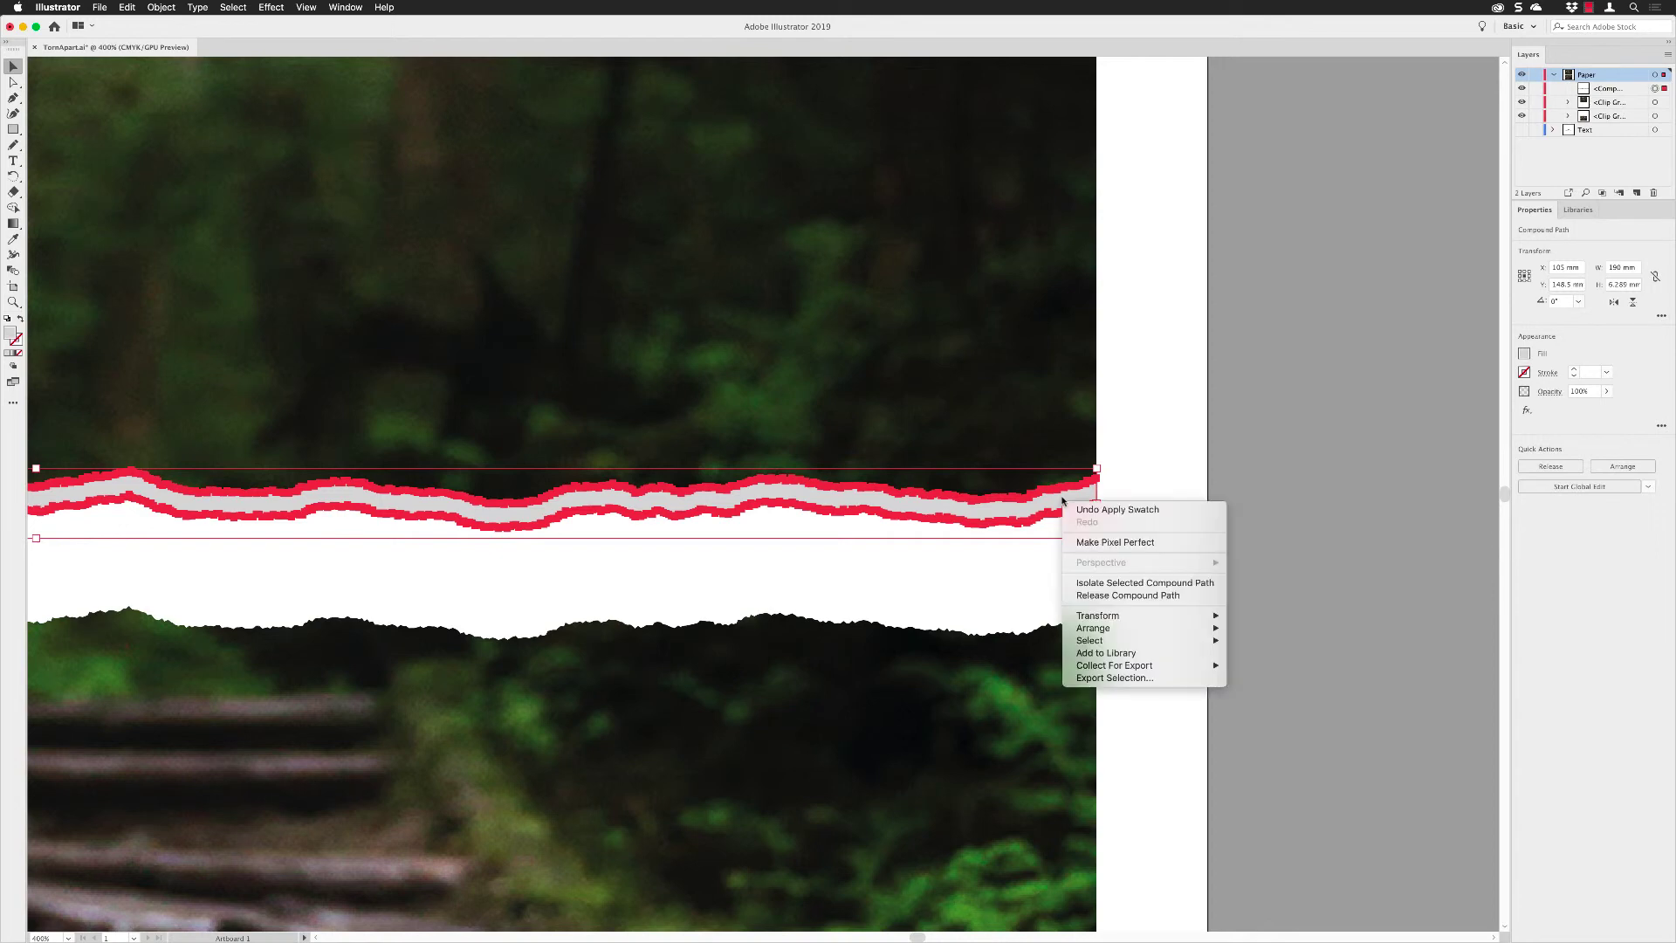
{"action": "mouse_move", "coordinate": [1161, 628]}
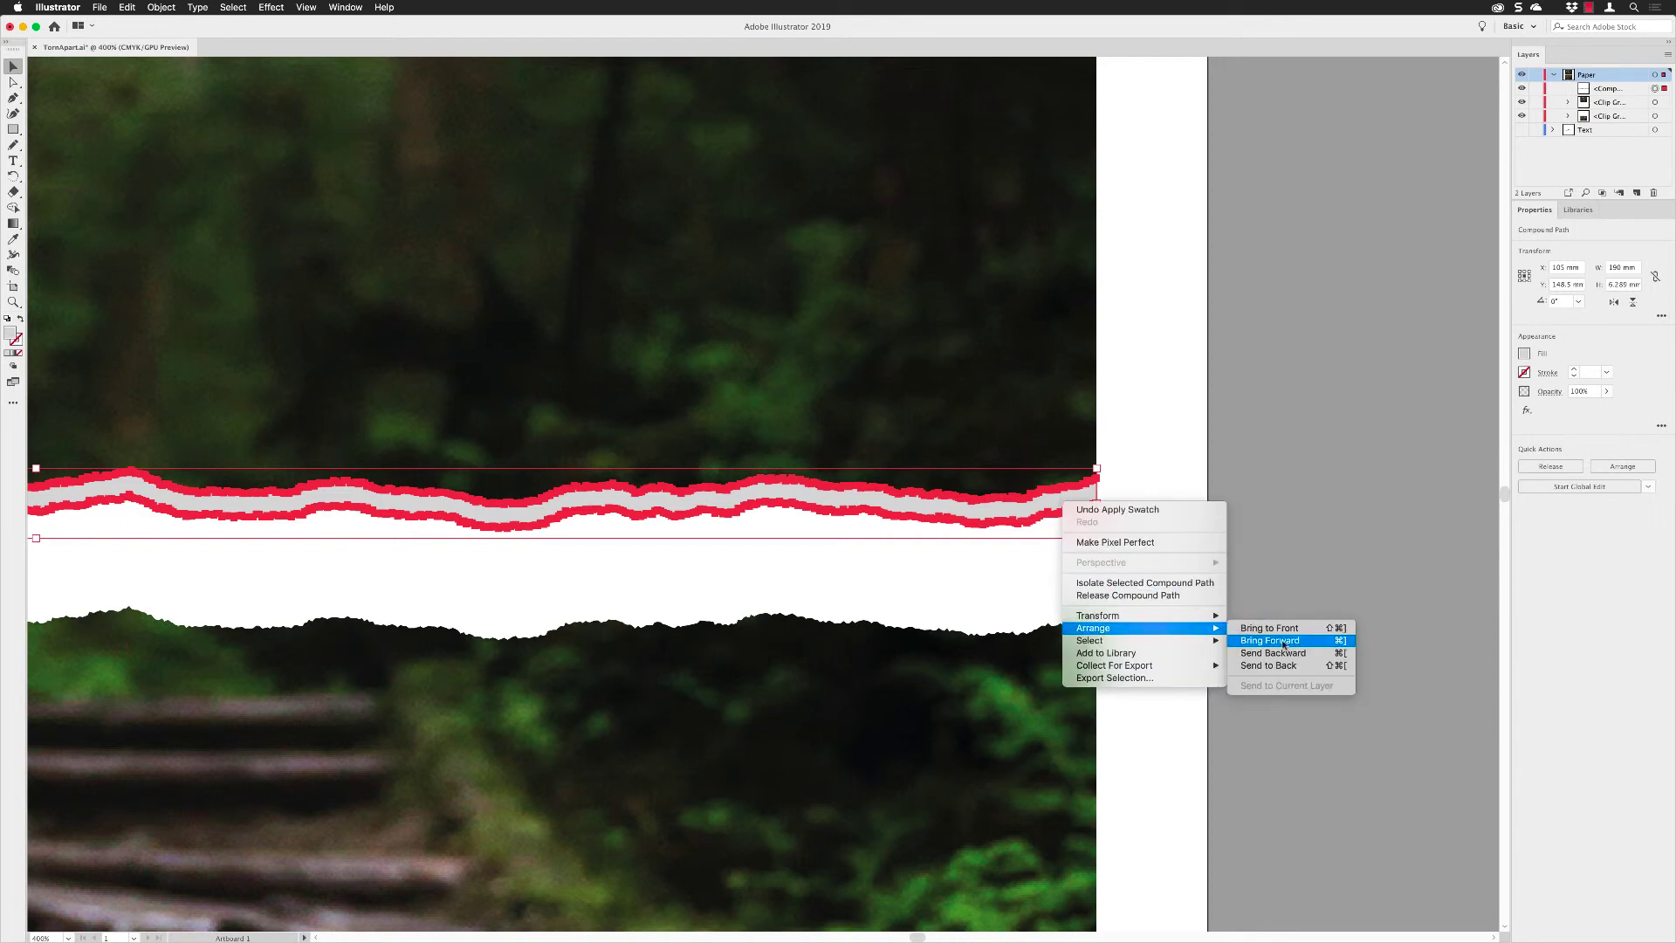
{"action": "left_click", "coordinate": [1270, 665]}
{"action": "left_click", "coordinate": [1154, 450]}
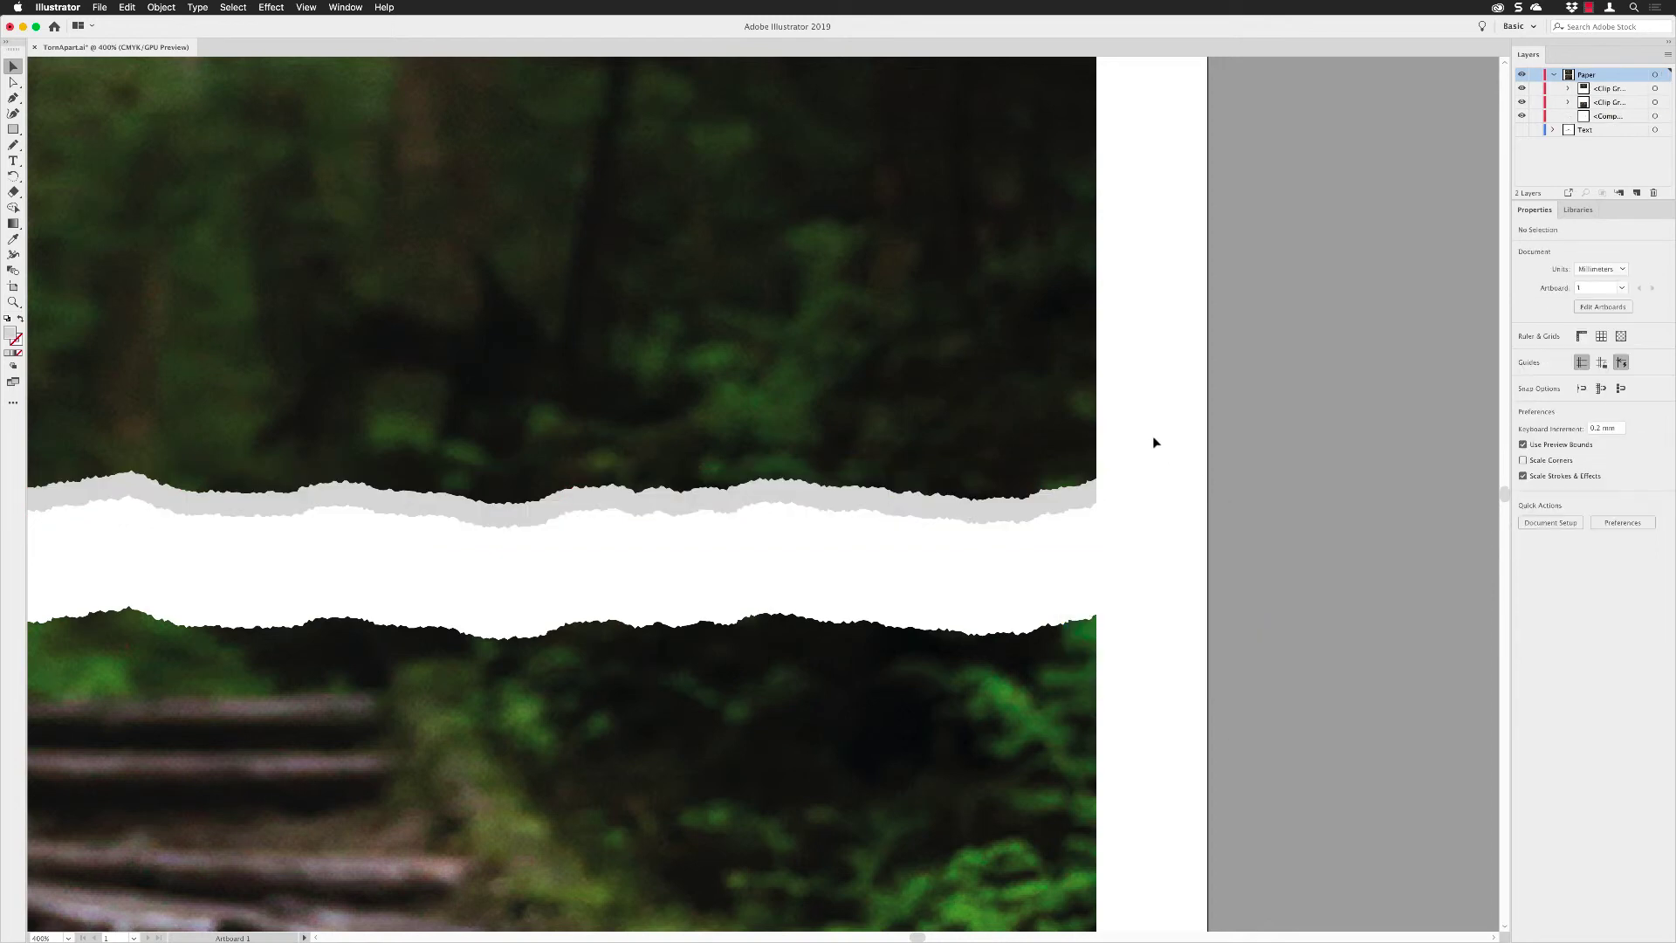
Step: Group the upper photo clip group with the grey tear strip
{"action": "scroll", "coordinate": [1161, 436], "scroll_direction": "left", "scroll_amount": 3}
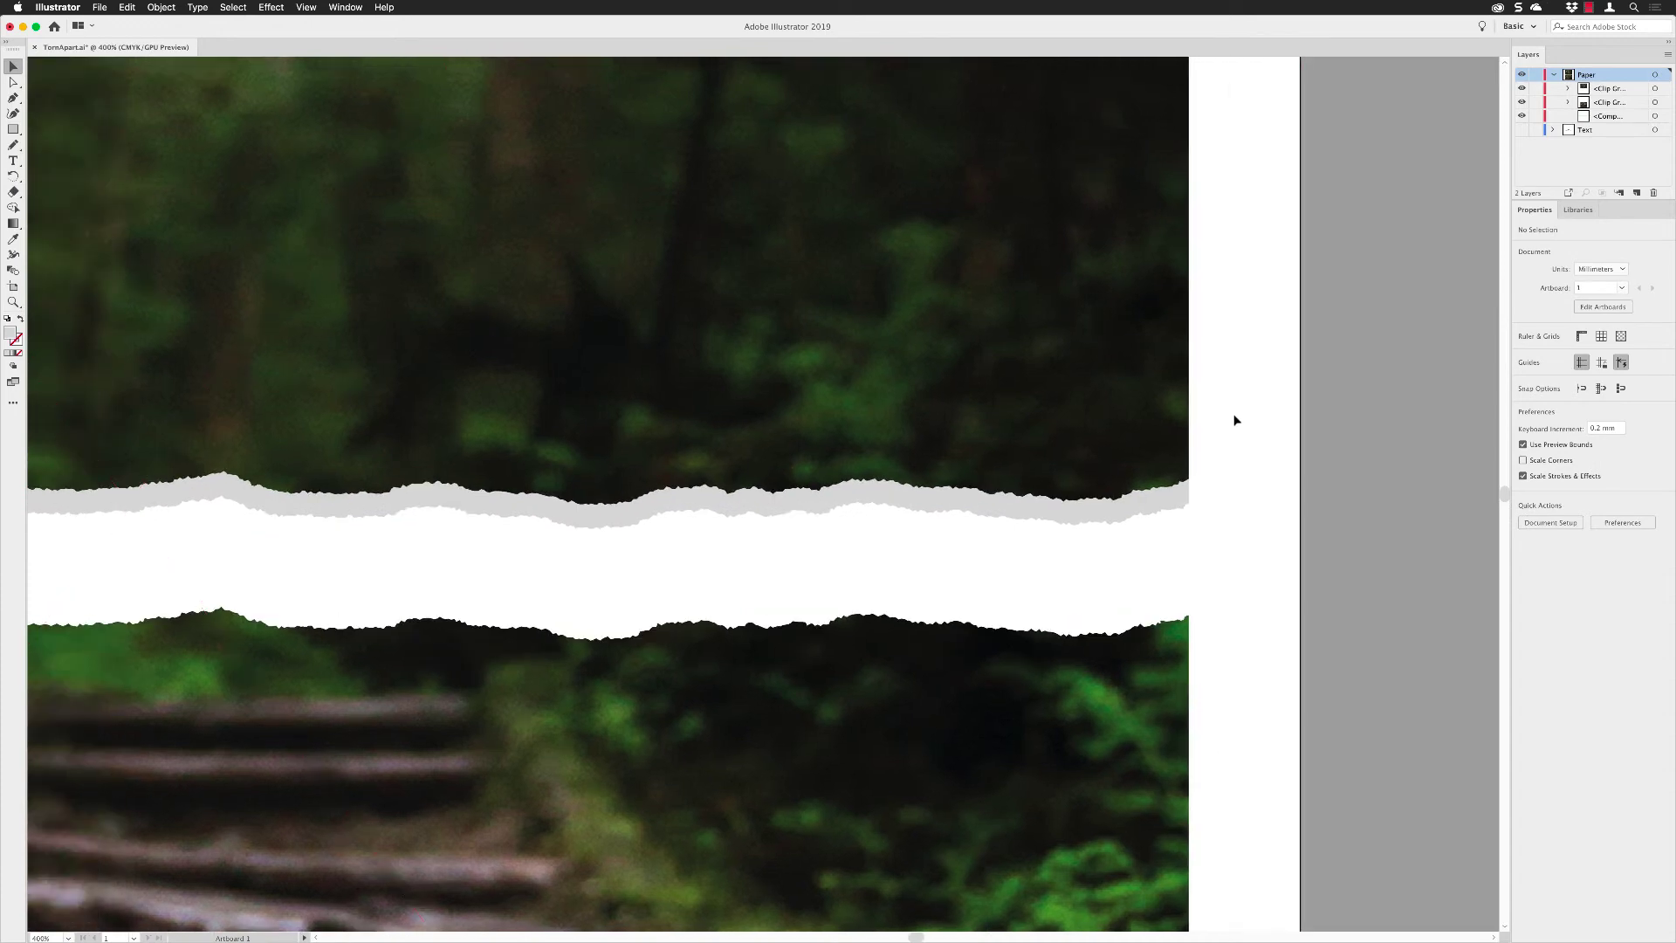
{"action": "left_click_drag", "start_coordinate": [1236, 411], "coordinate": [1126, 530]}
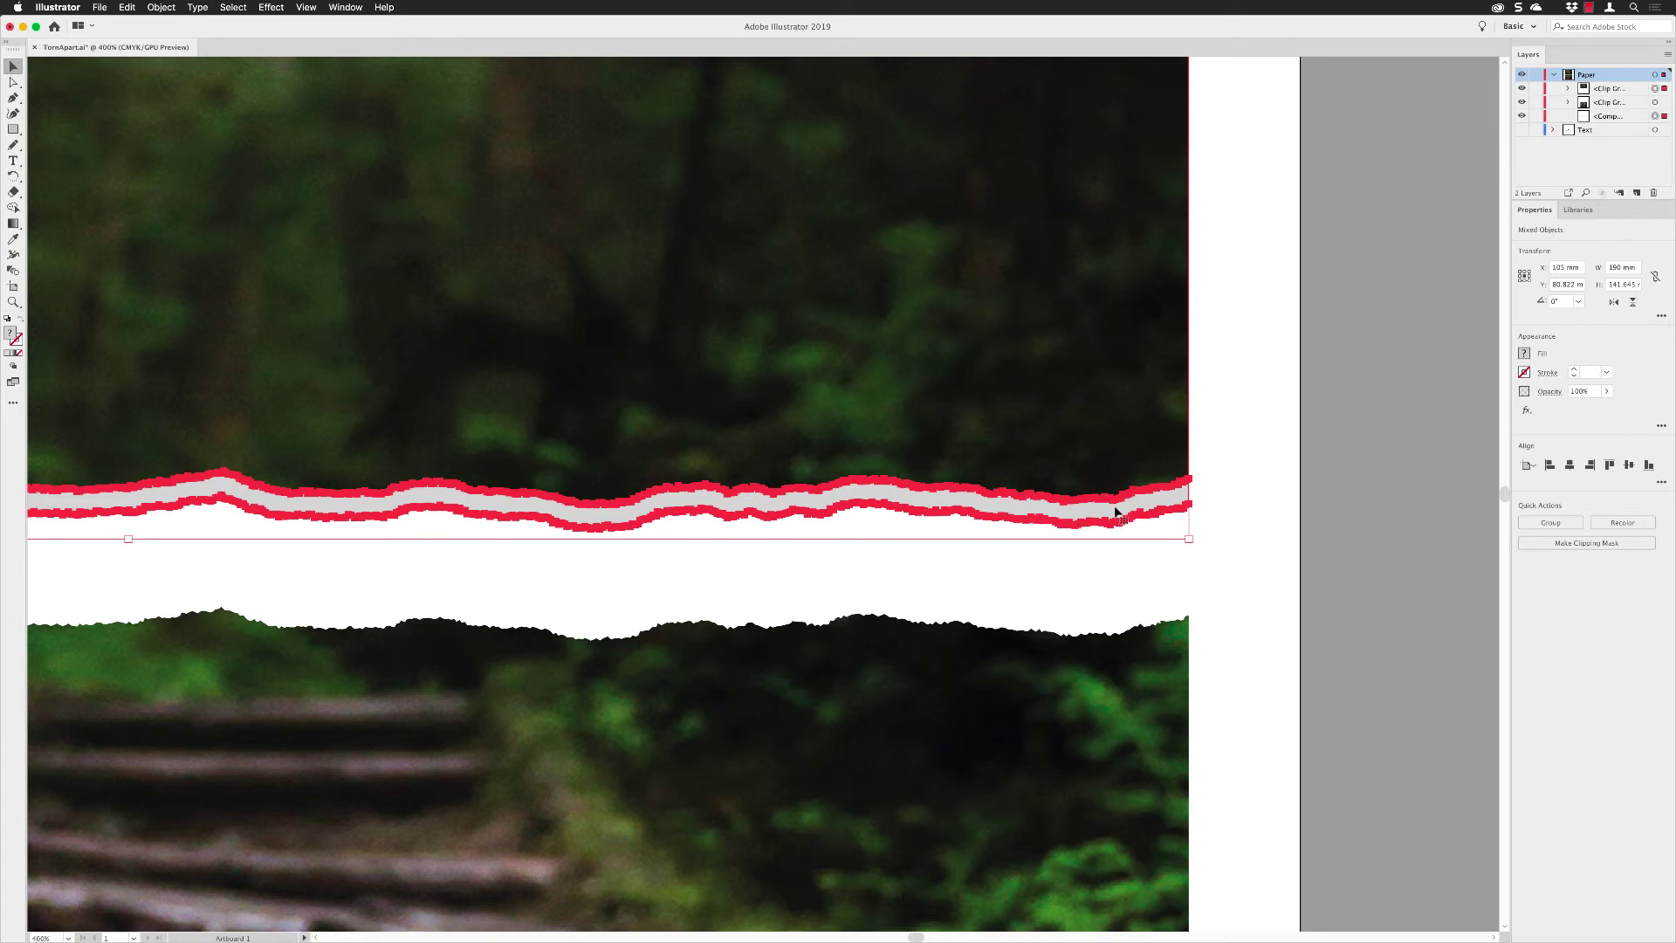
{"action": "left_click", "coordinate": [161, 7]}
{"action": "key", "text": "super+g"}
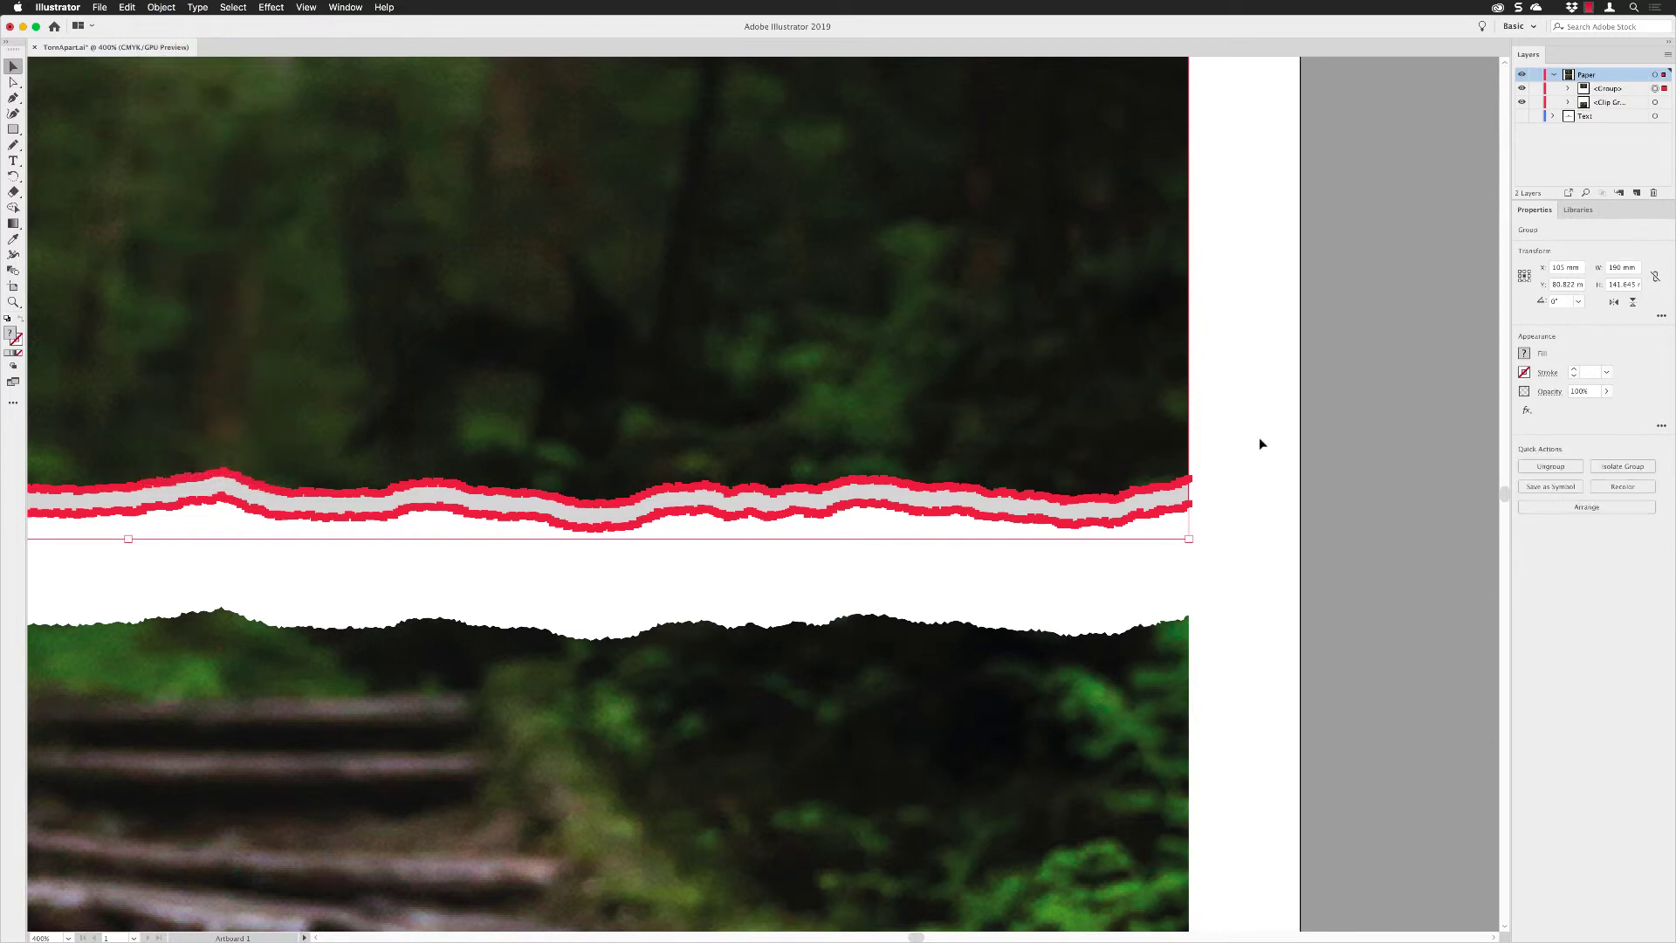
Step: Start a Stylize Drop Shadow effect on the upper photo group and turn on its preview
{"action": "left_click", "coordinate": [1525, 412]}
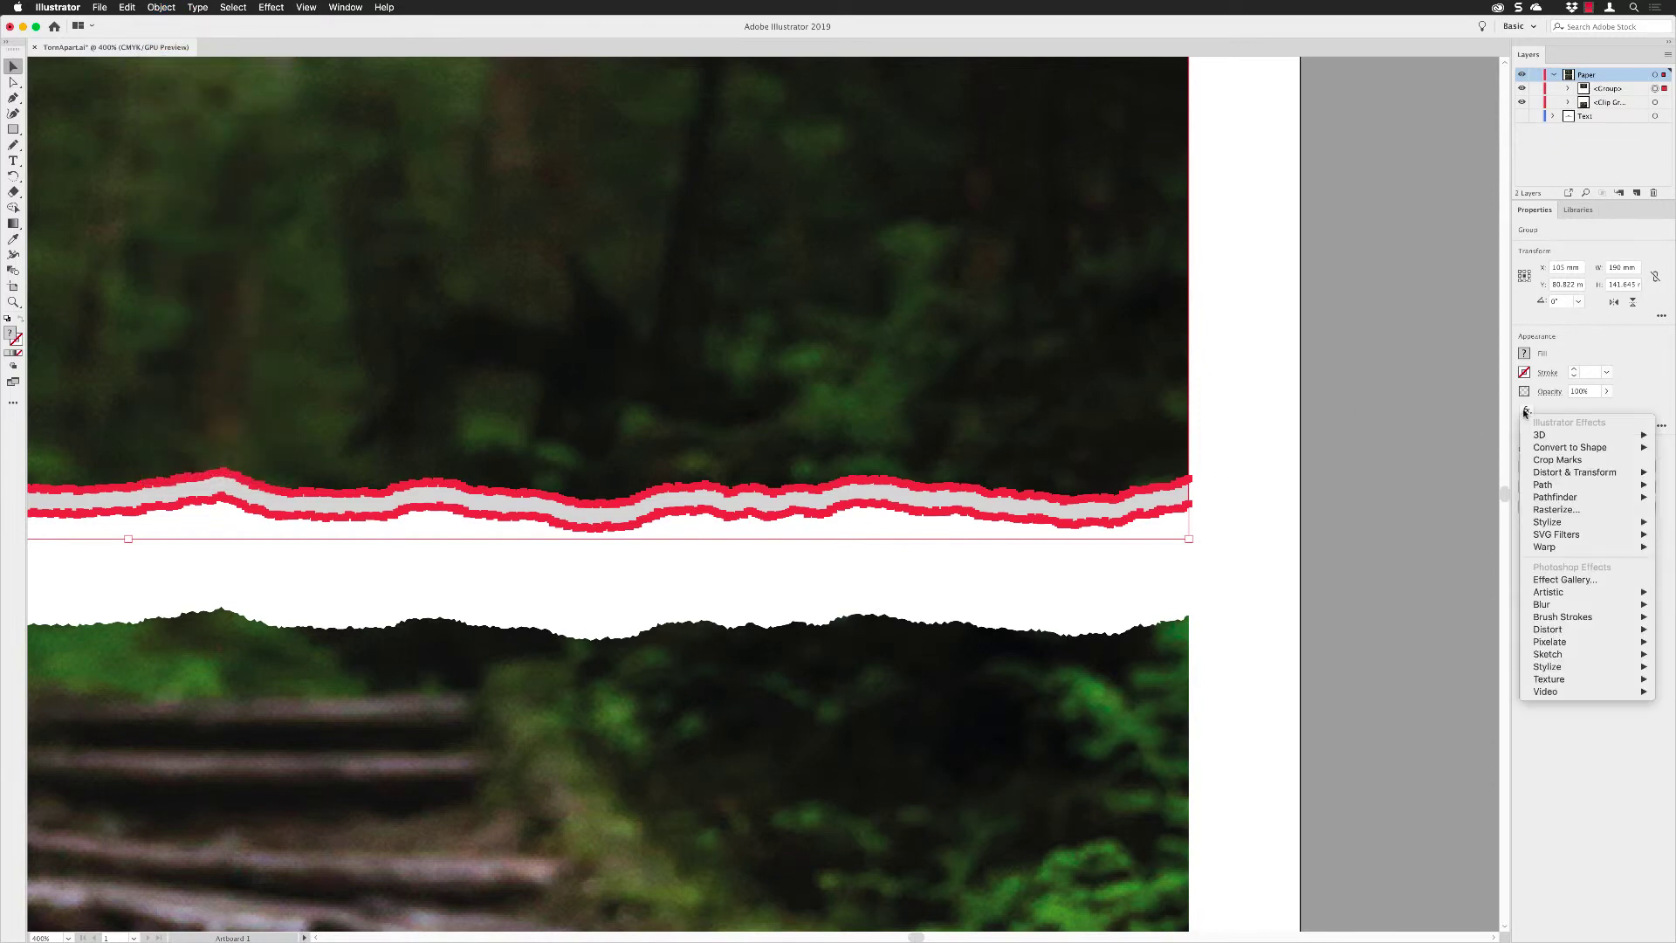
{"action": "mouse_move", "coordinate": [1547, 521]}
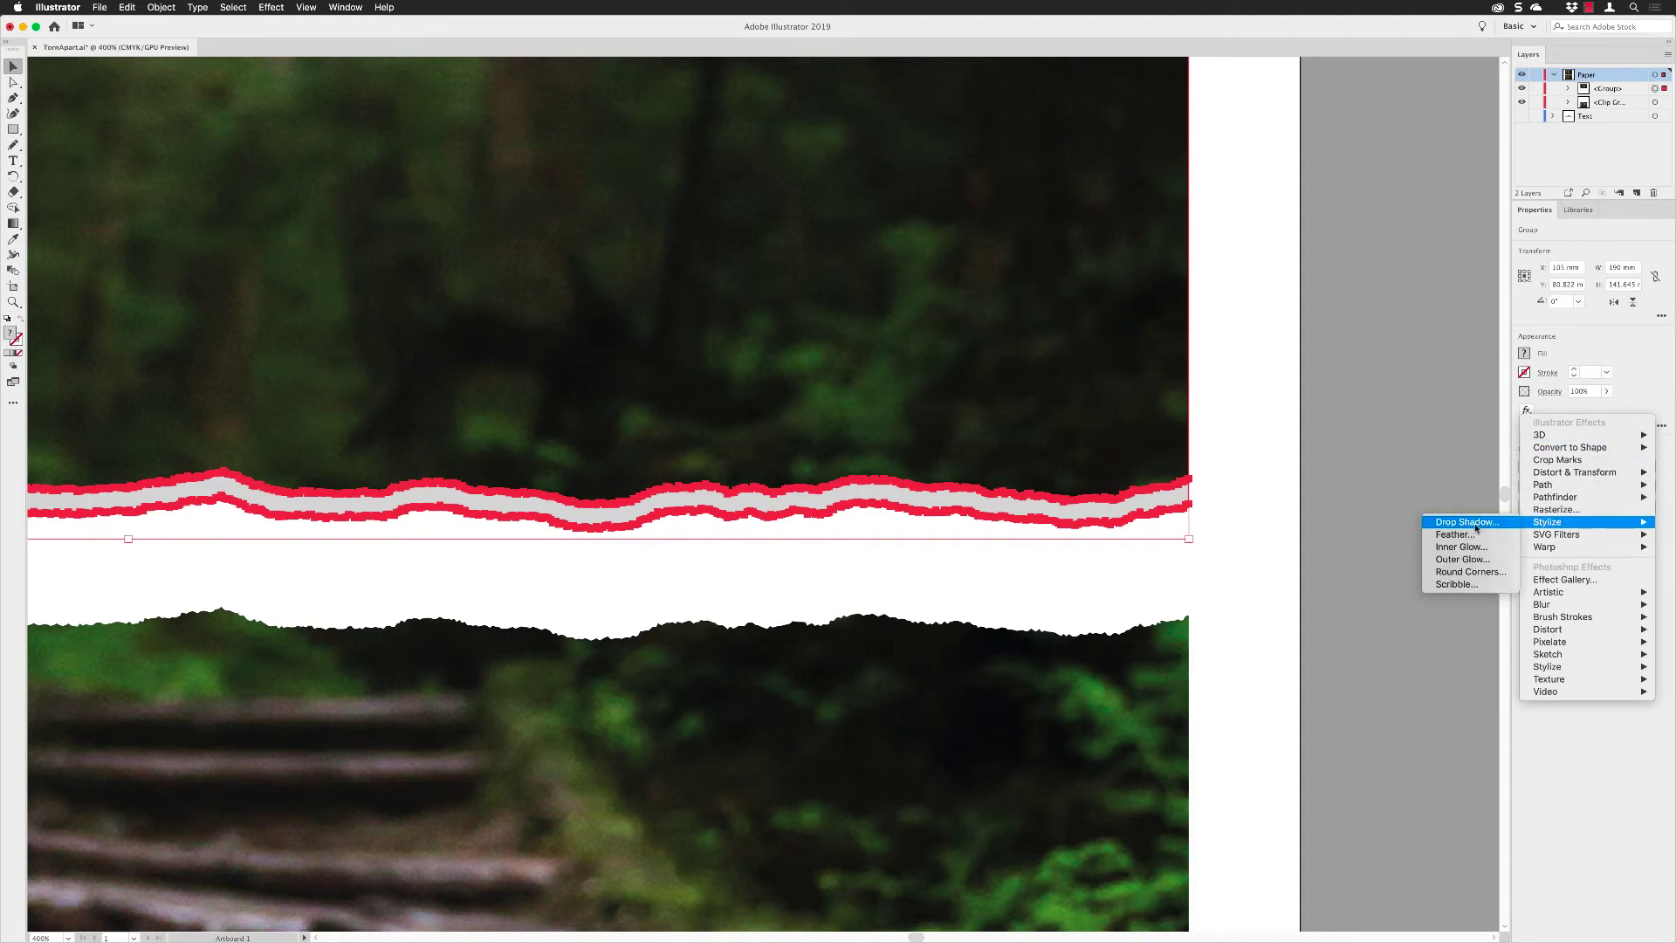
{"action": "key", "text": "Return"}
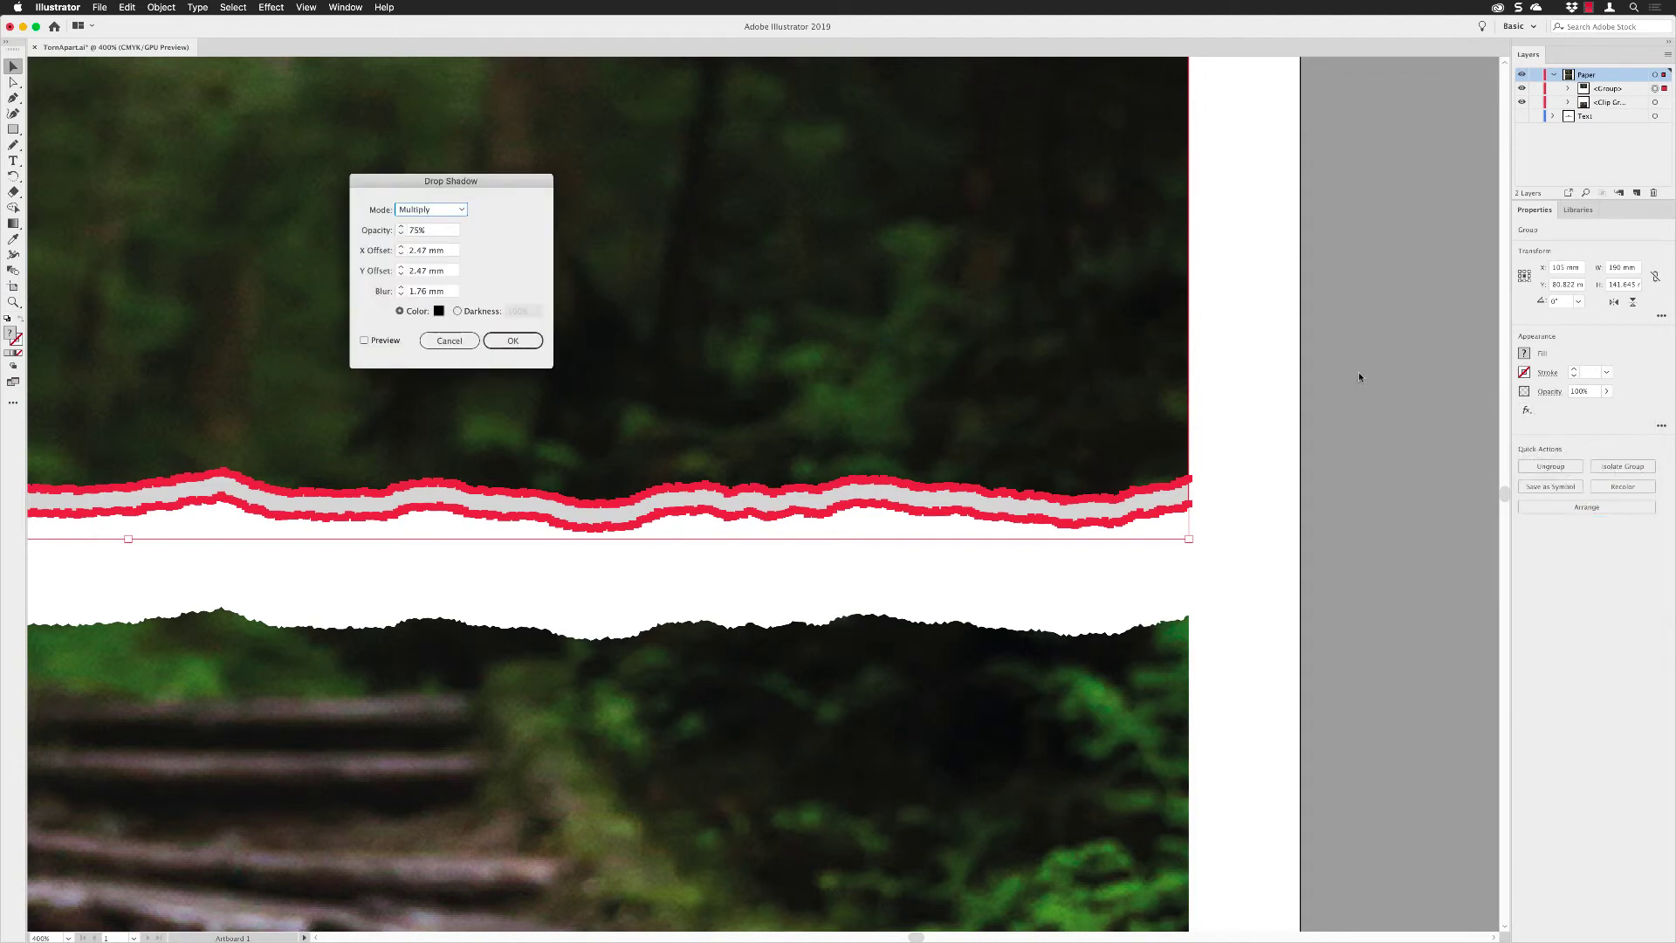
{"action": "left_click", "coordinate": [365, 341]}
{"action": "left_click", "coordinate": [365, 341]}
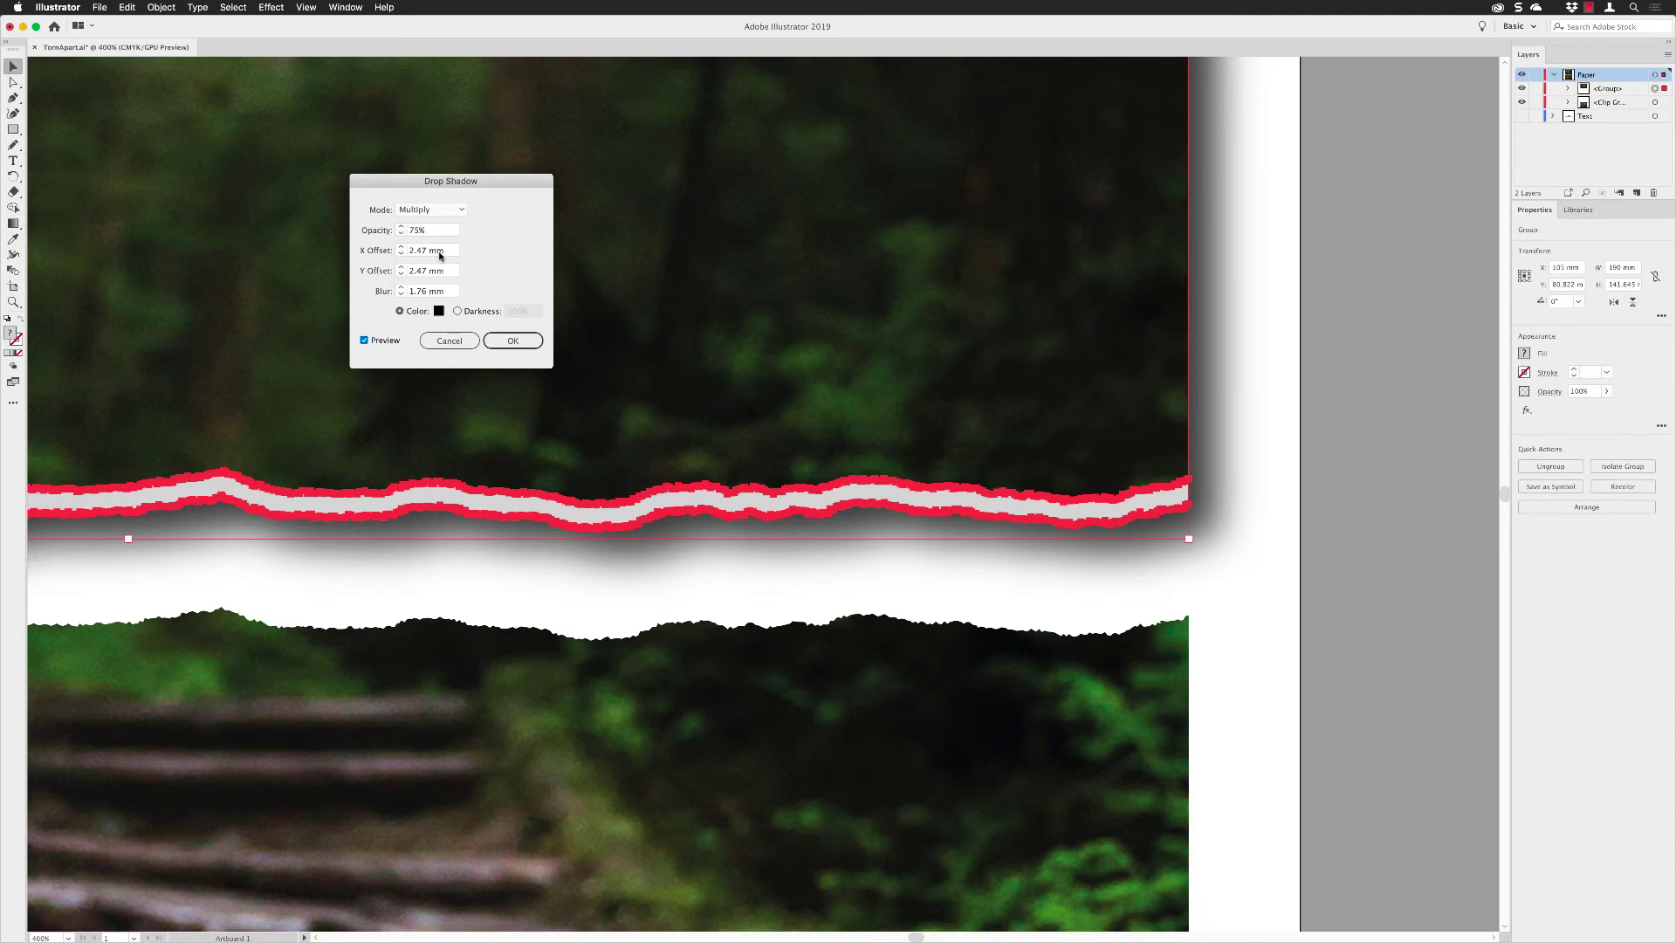
Step: Set the drop shadow's X and Y offsets to 0 mm and its blur to 1 mm, and apply it
{"action": "left_click_drag", "start_coordinate": [447, 253], "coordinate": [395, 253]}
{"action": "type", "text": "0"}
{"action": "key", "text": "Tab"}
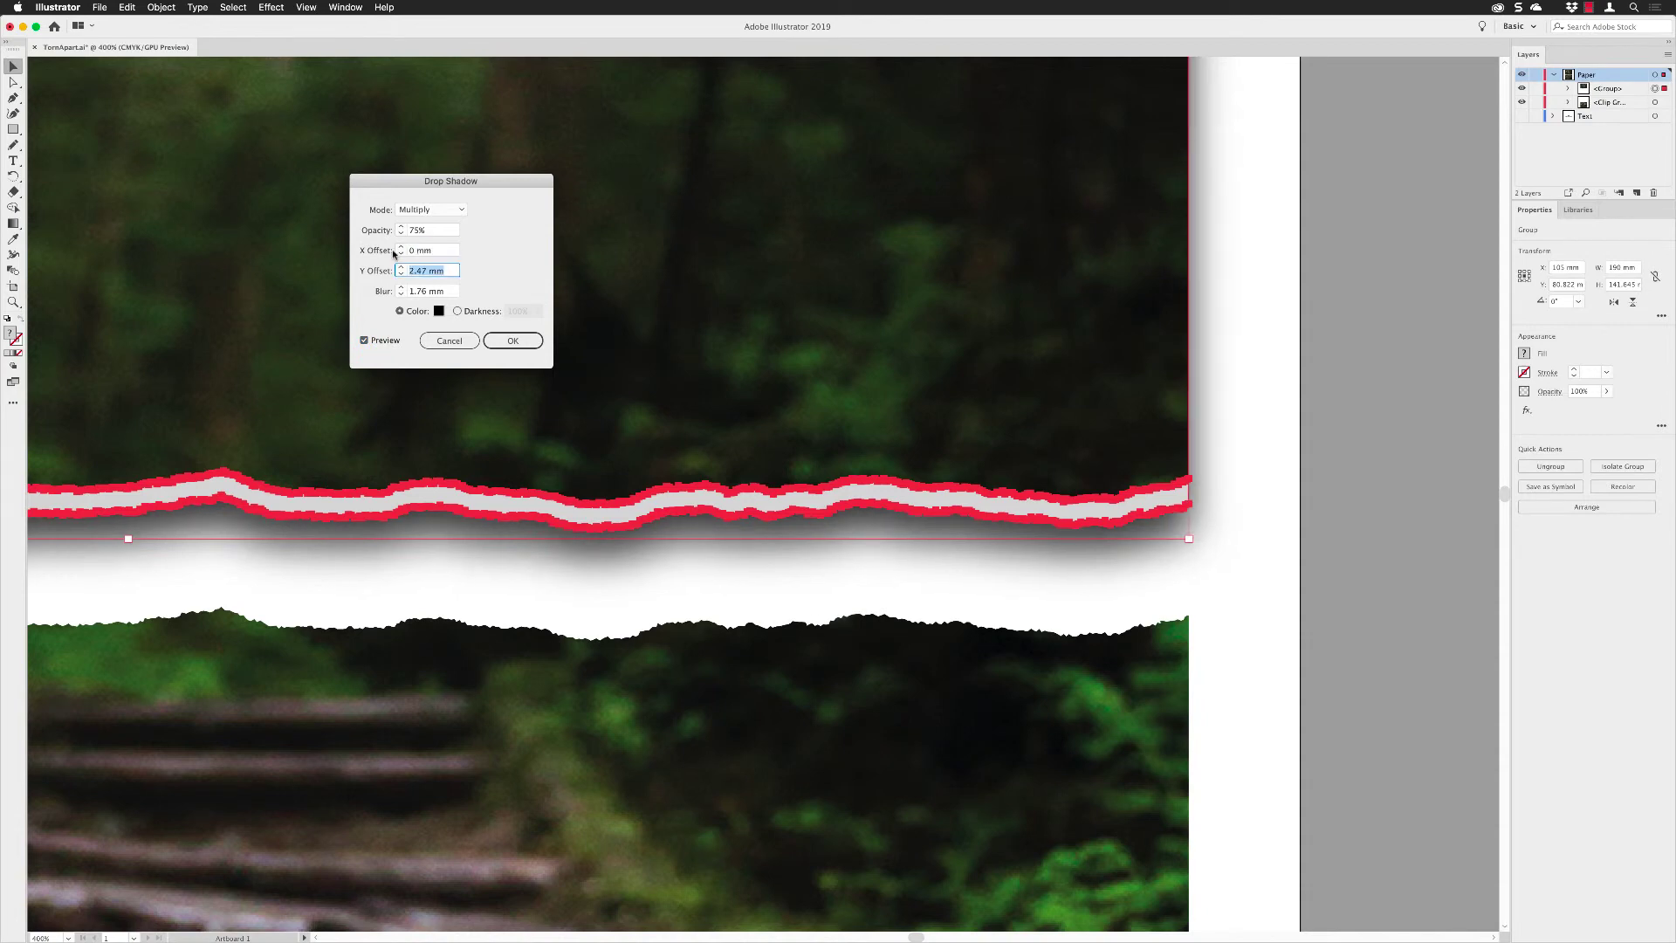
{"action": "type", "text": "0"}
{"action": "left_click", "coordinate": [443, 293]}
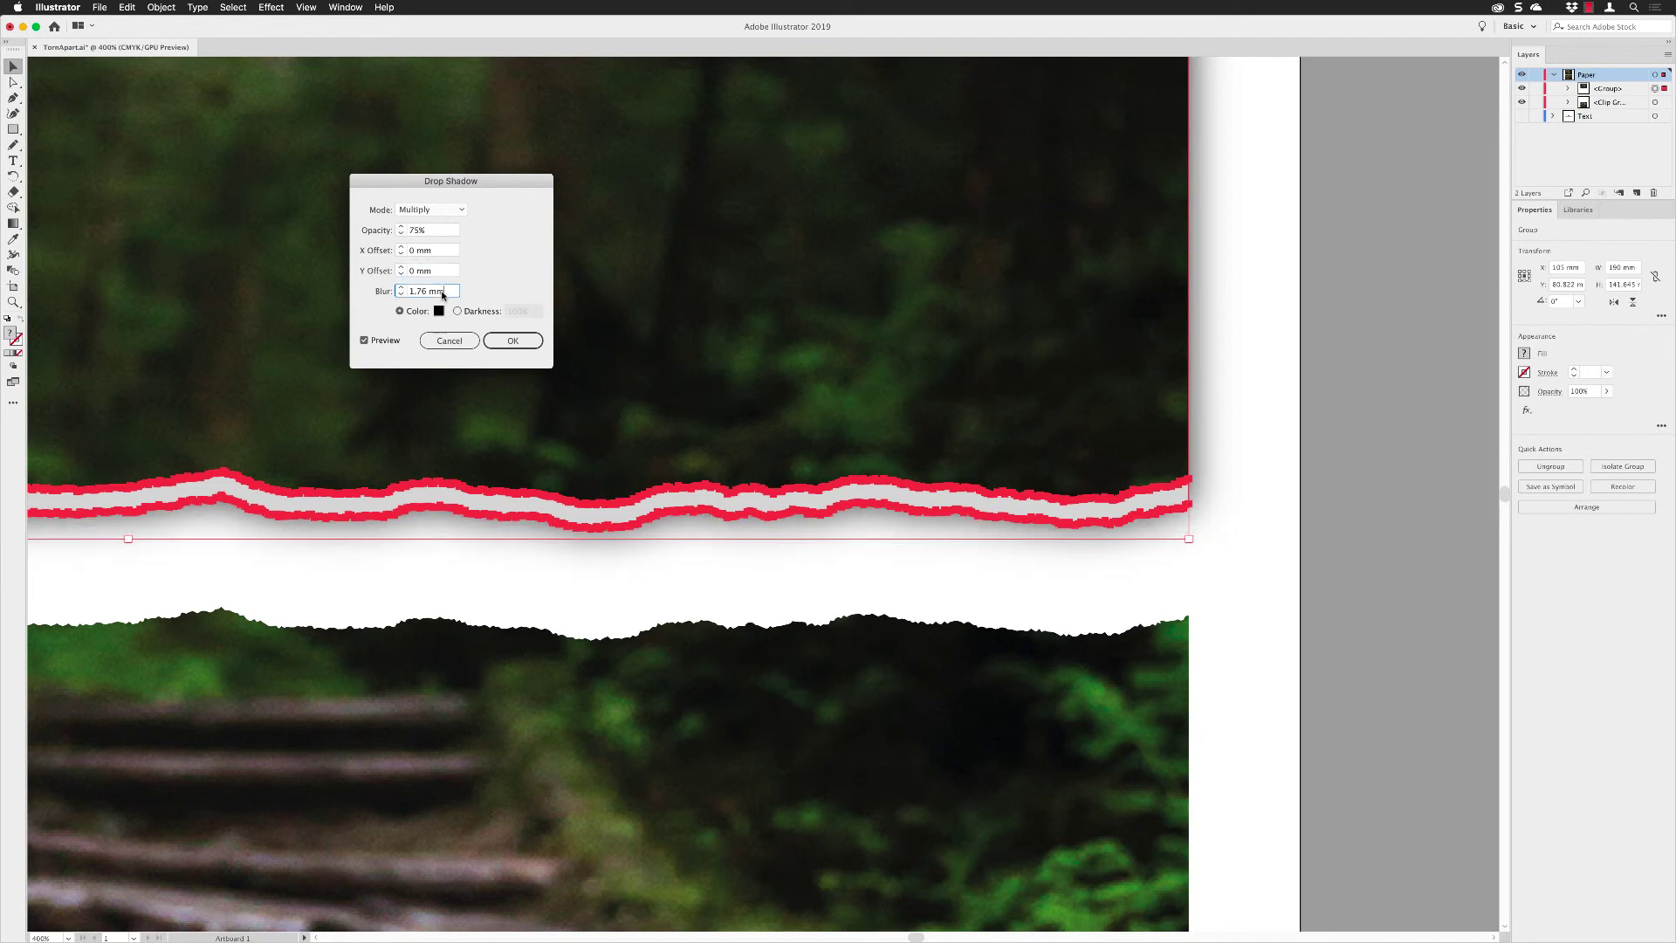
{"action": "left_click", "coordinate": [402, 294]}
{"action": "left_click", "coordinate": [403, 295]}
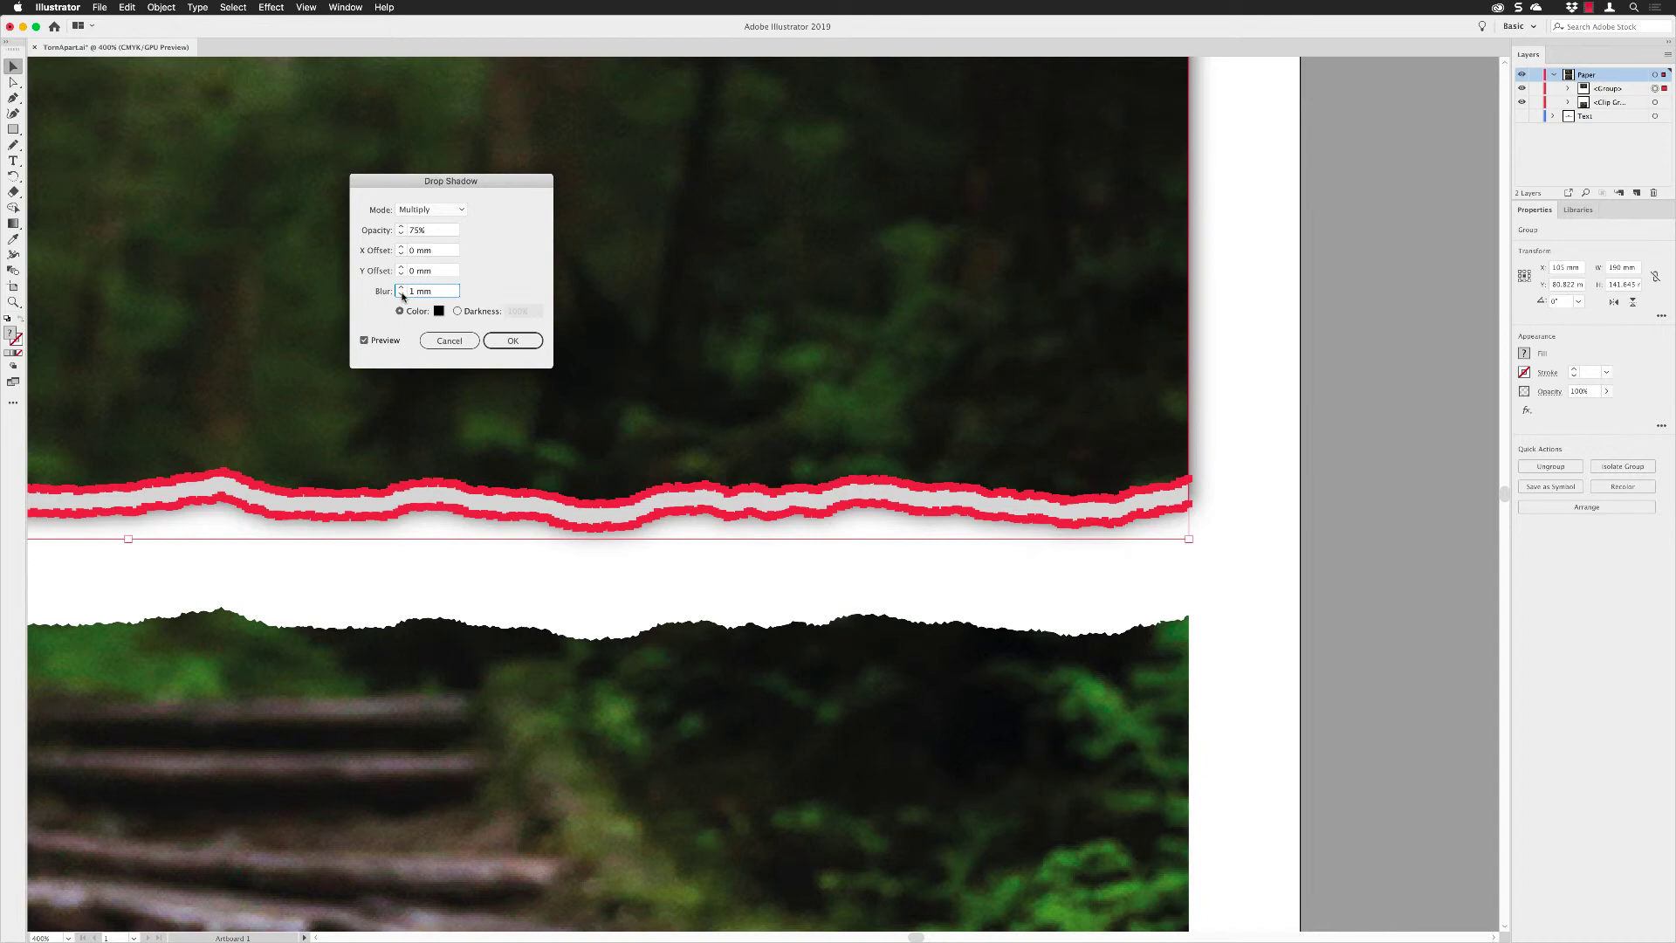
{"action": "left_click", "coordinate": [514, 340]}
{"action": "left_click", "coordinate": [1241, 469]}
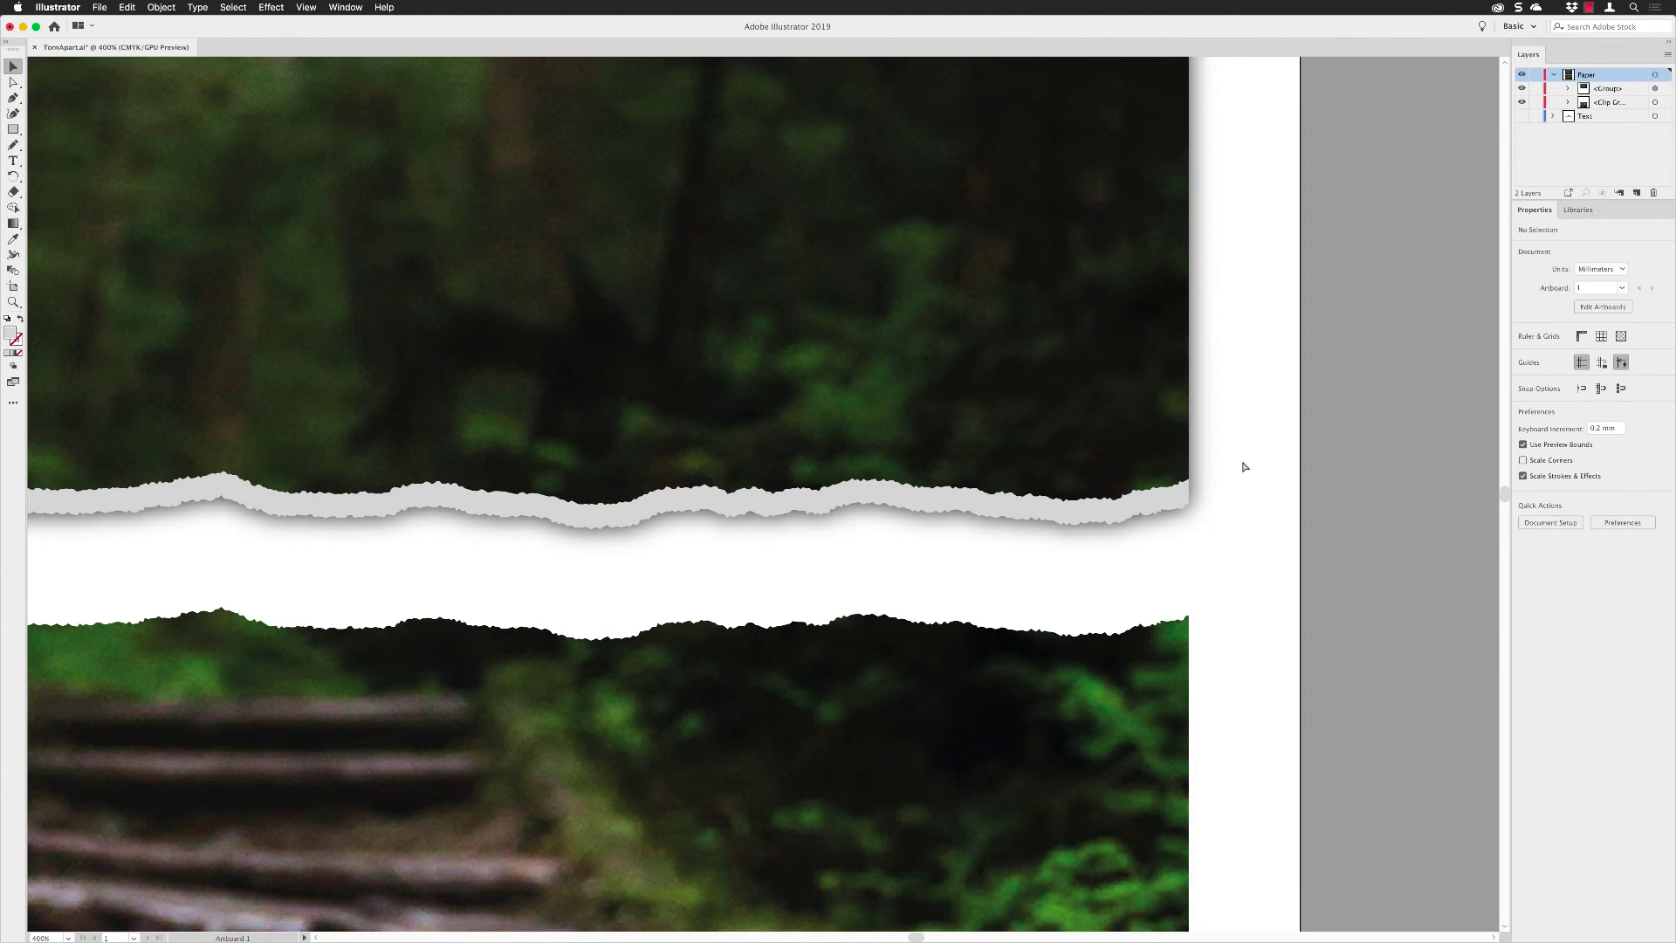
Step: Apply the same drop shadow to the lower photo clip group by reusing the last effect
{"action": "key", "text": "super+minus"}
{"action": "key", "text": "super+minus"}
{"action": "key", "text": "super+minus"}
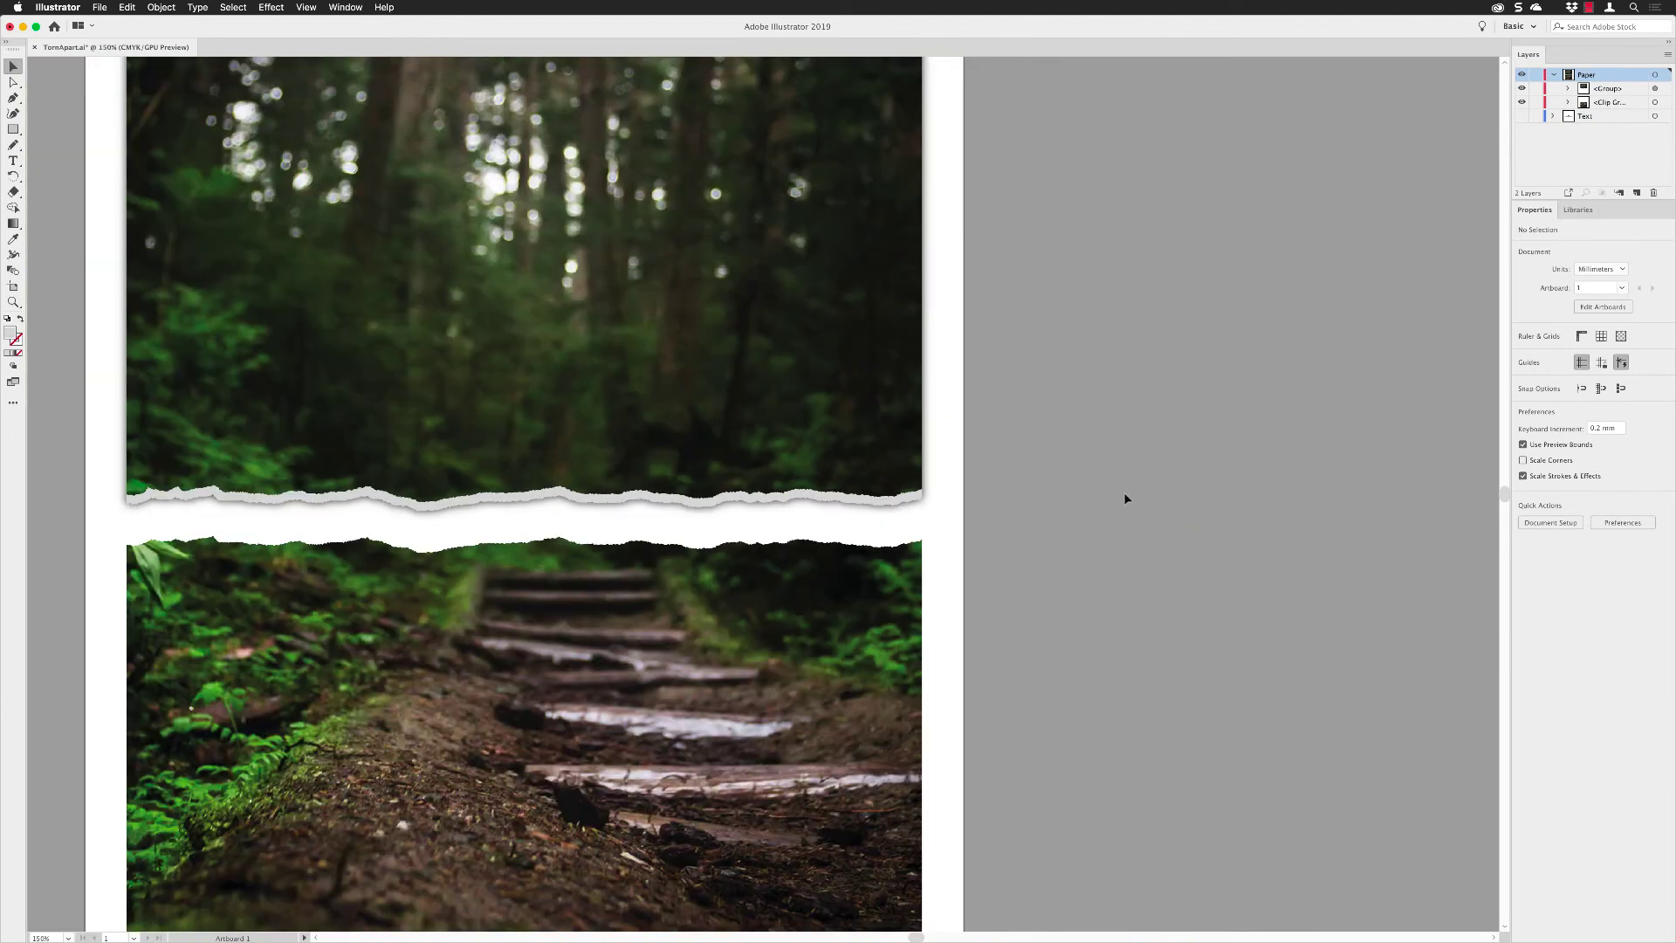
{"action": "left_click_drag", "start_coordinate": [1017, 415], "coordinate": [1171, 421]}
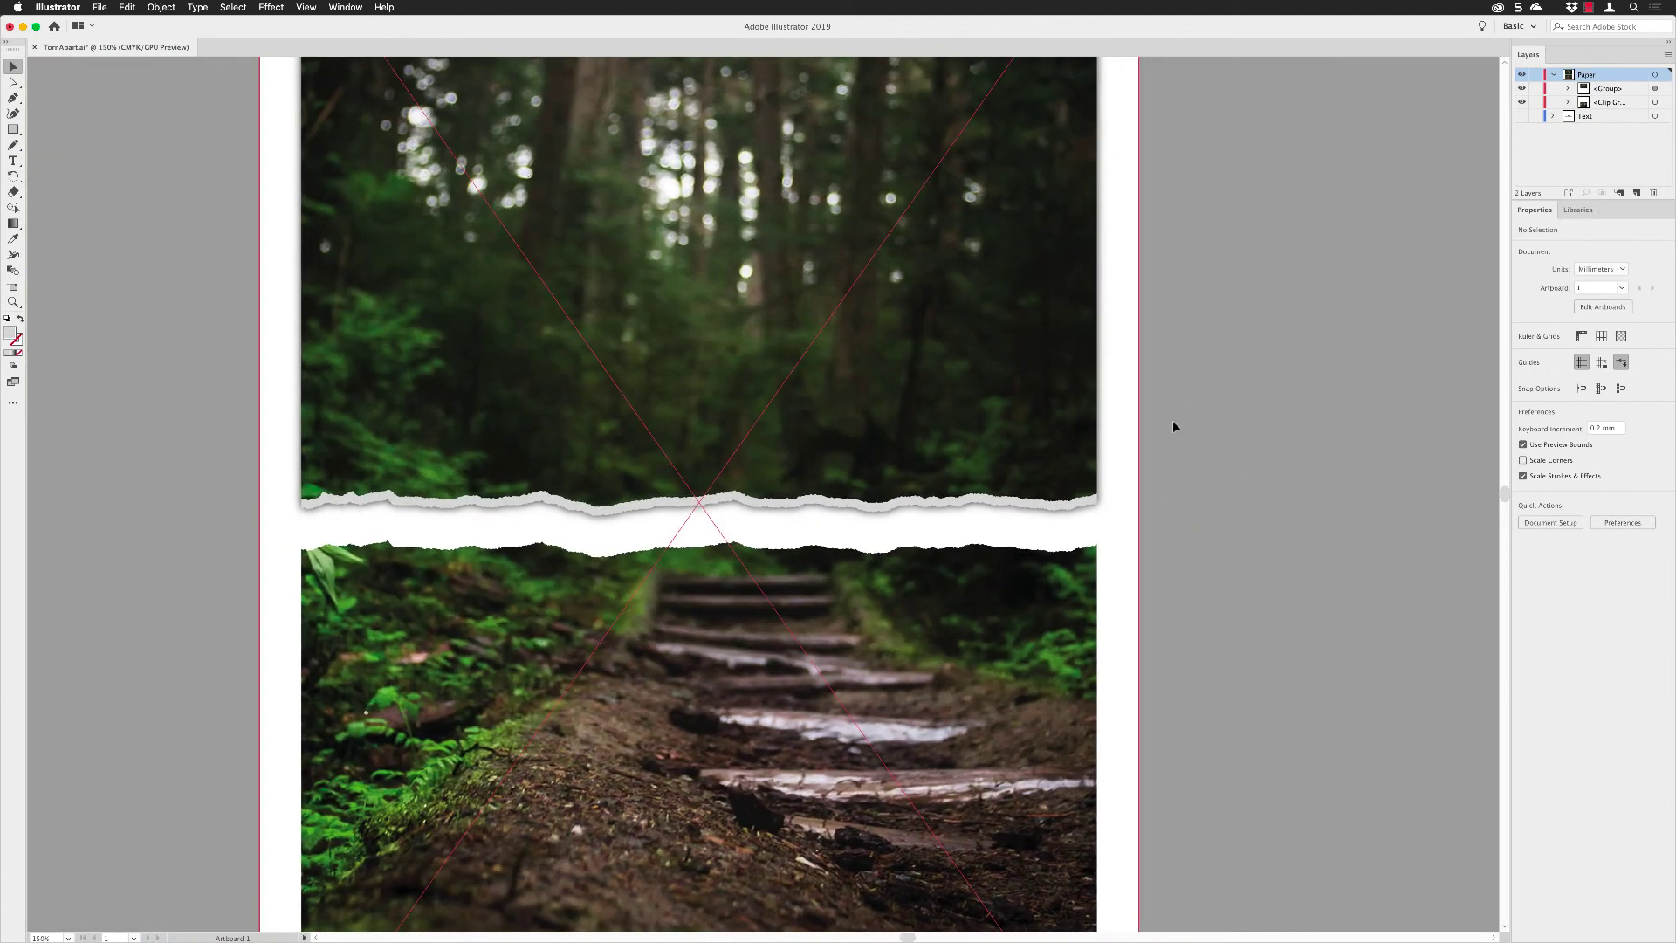
{"action": "left_click", "coordinate": [1058, 580]}
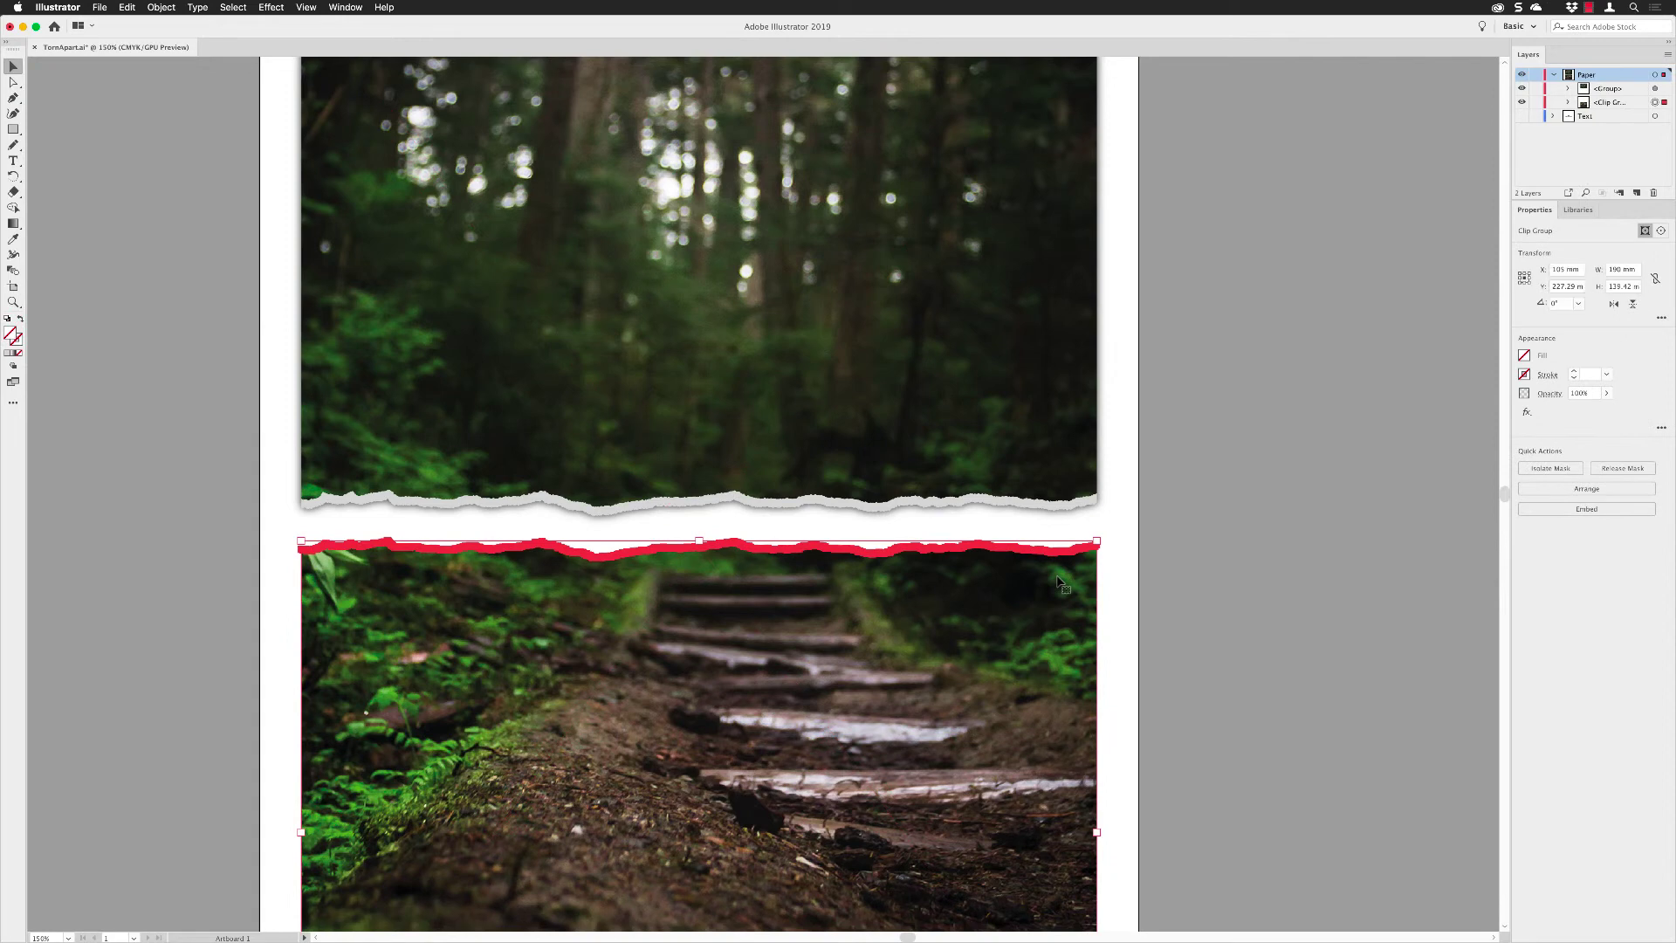
{"action": "left_click", "coordinate": [1527, 413]}
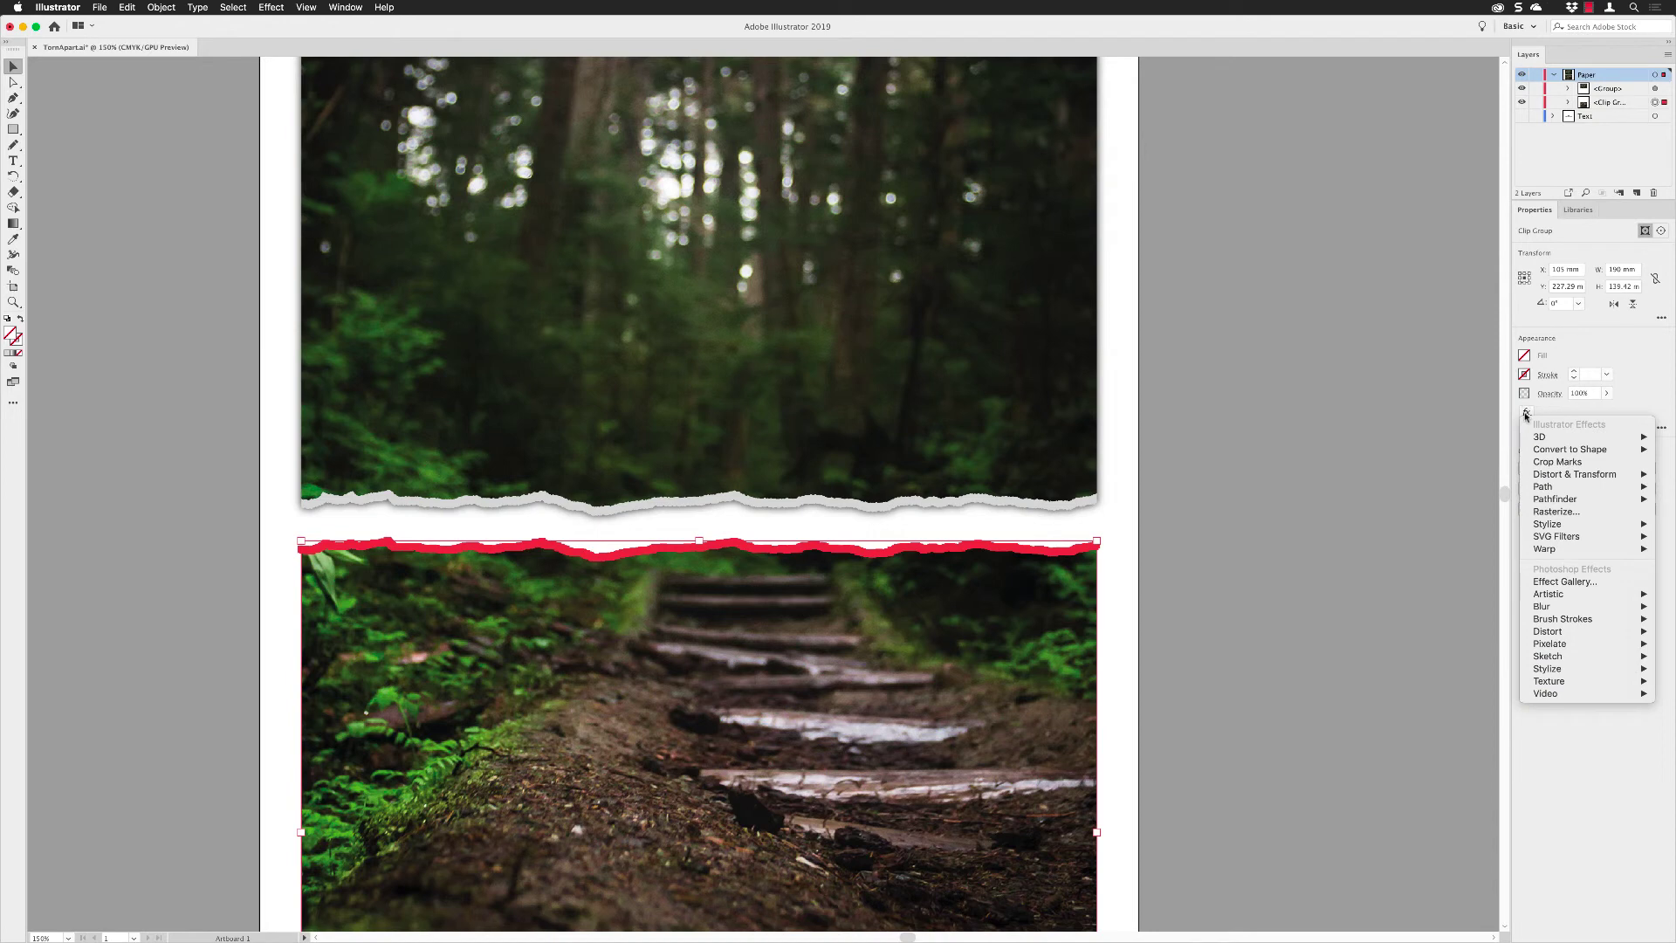
{"action": "left_click", "coordinate": [1527, 413]}
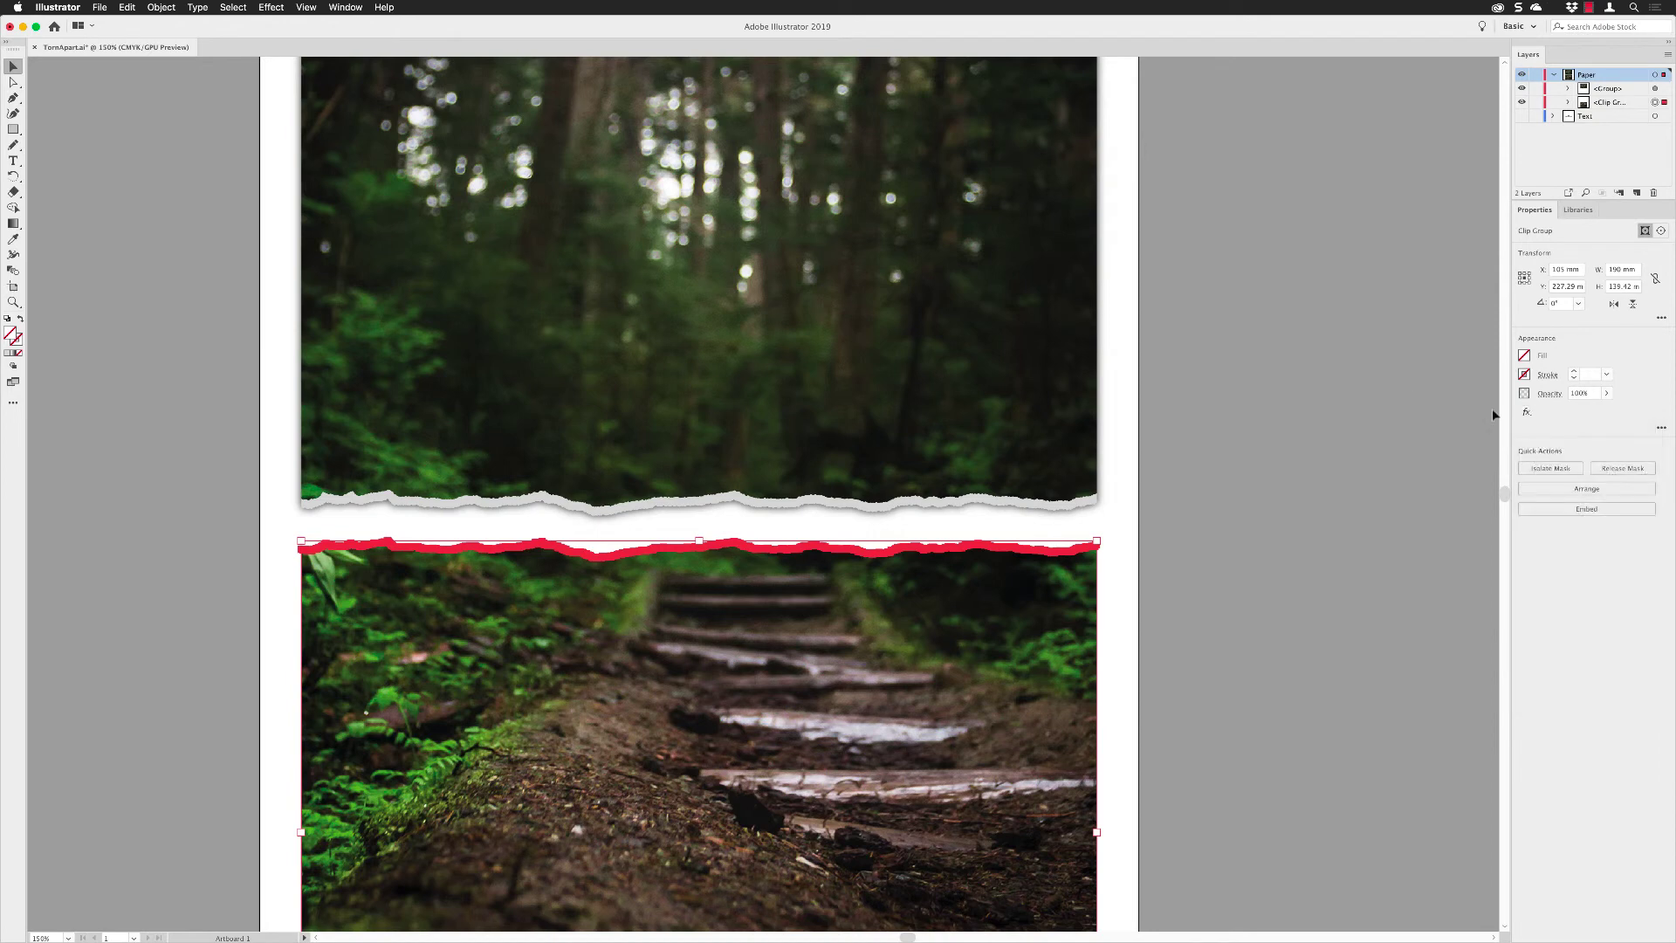
{"action": "left_click", "coordinate": [282, 8]}
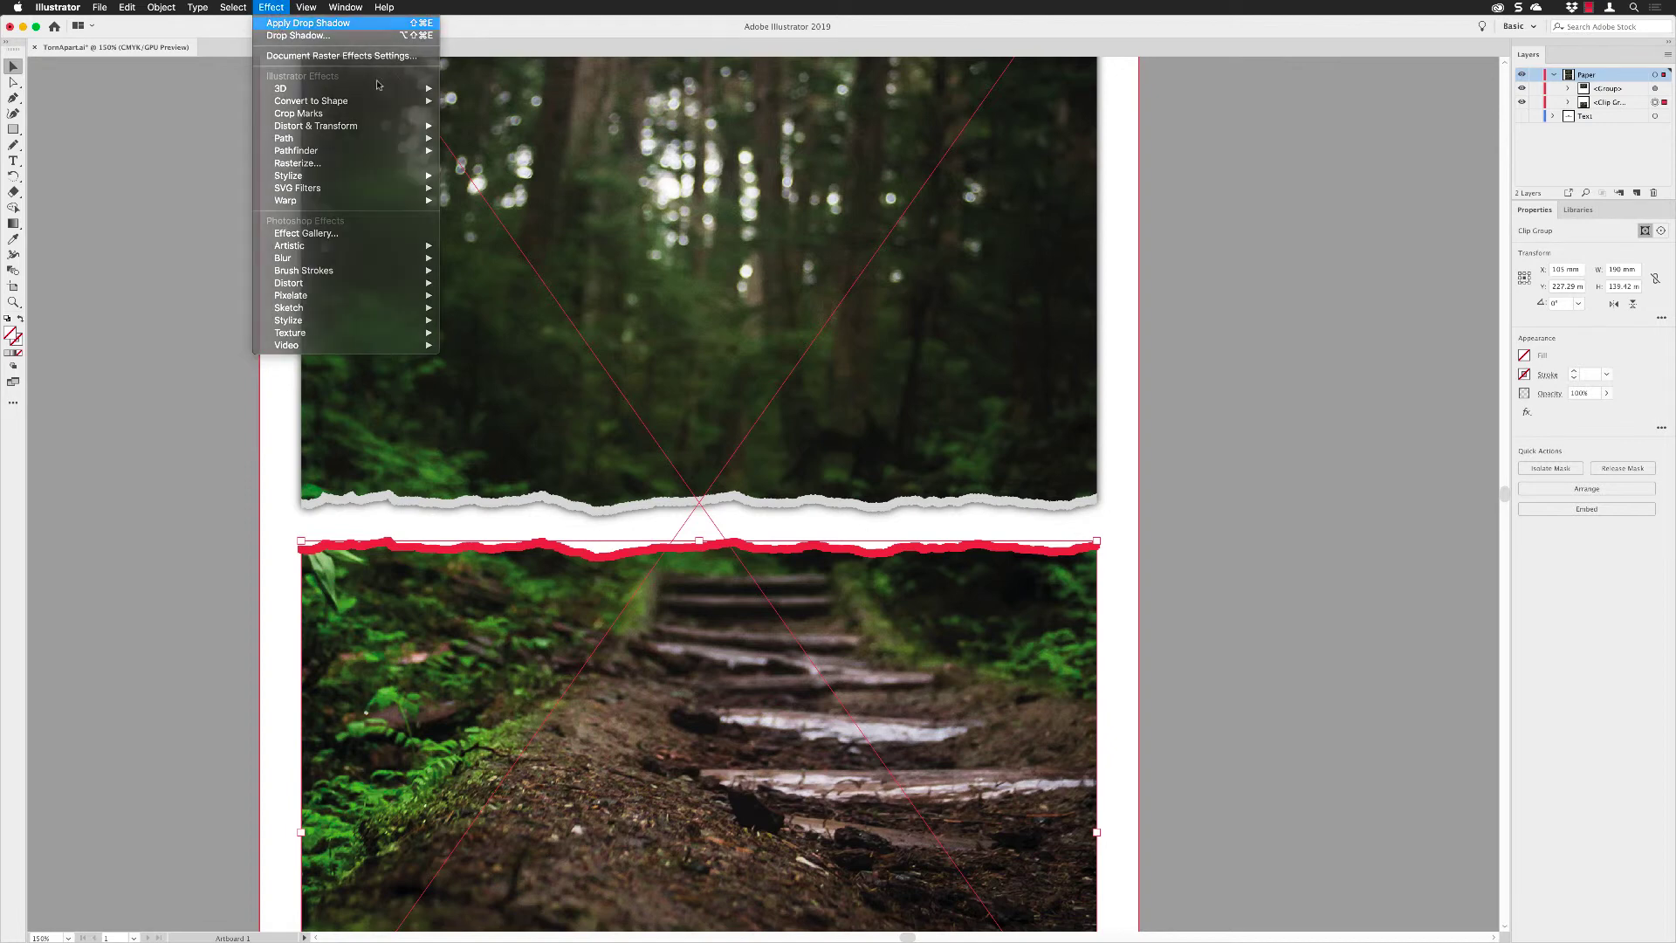
{"action": "left_click", "coordinate": [278, 25]}
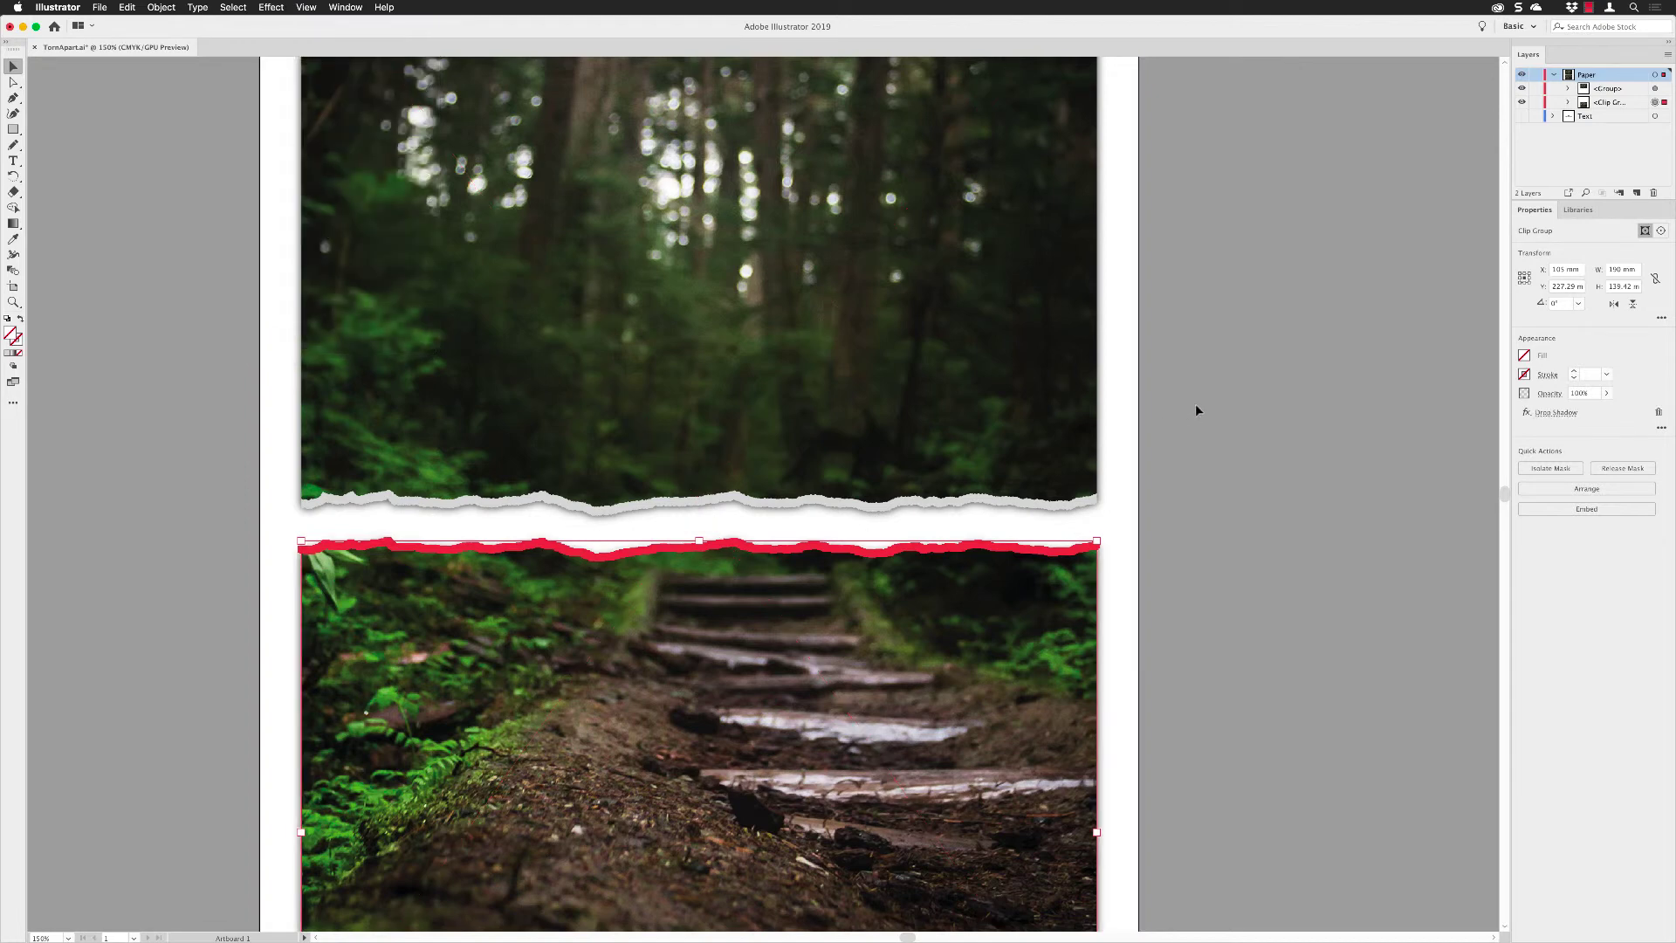
{"action": "left_click", "coordinate": [1191, 404]}
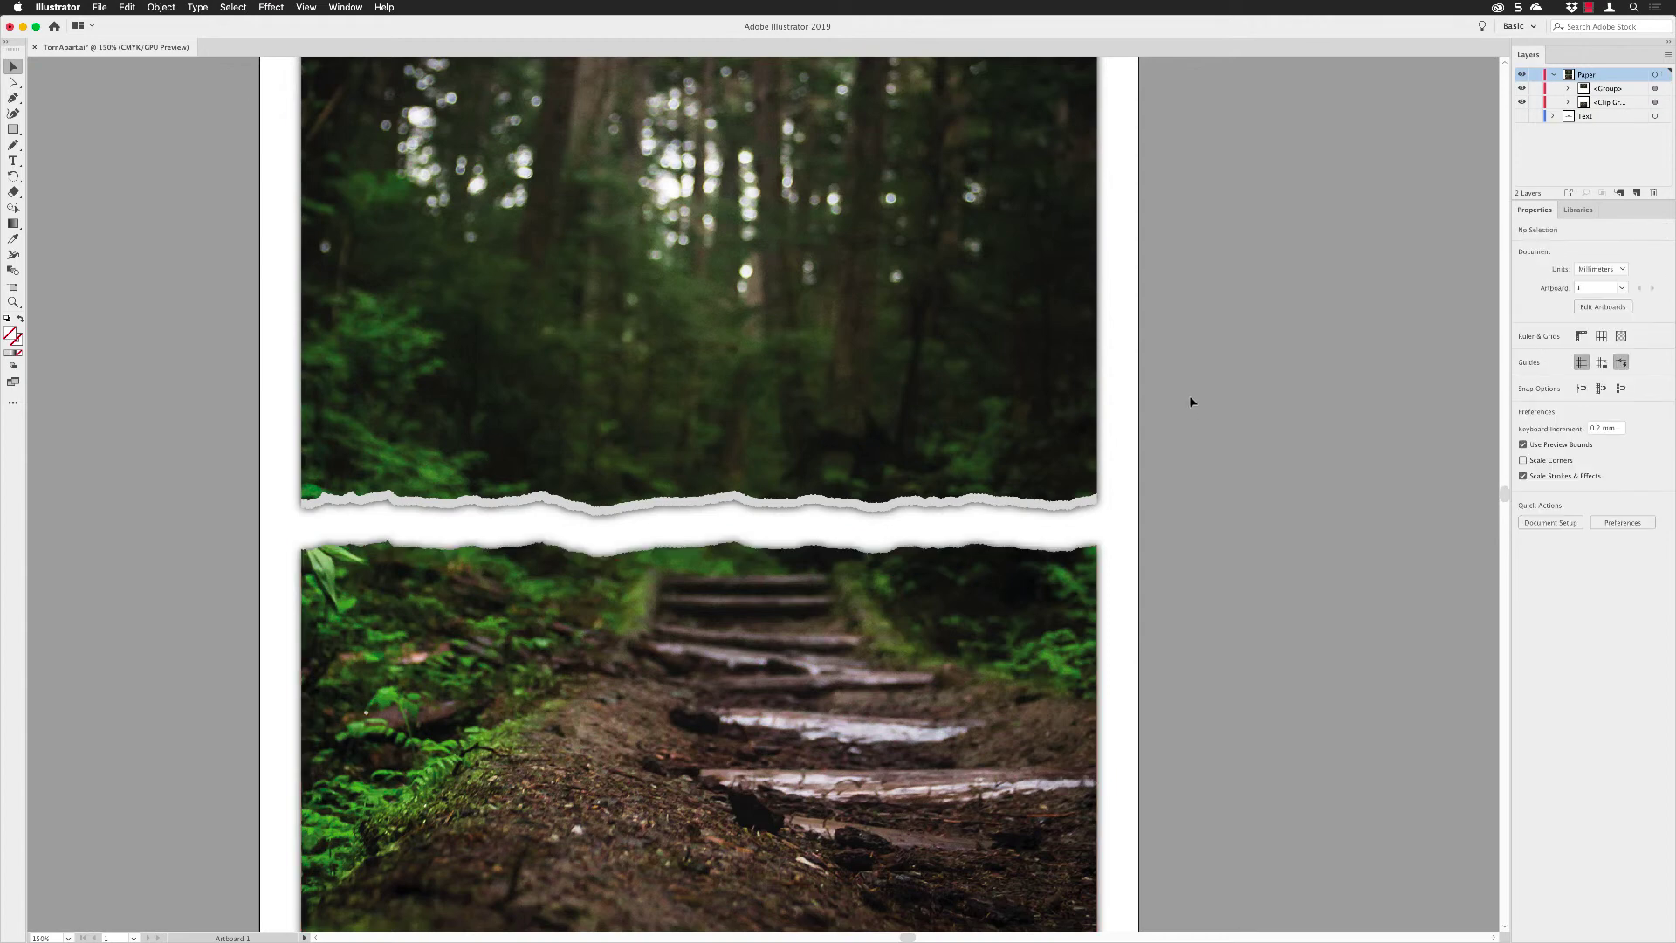
{"action": "left_click_drag", "start_coordinate": [1145, 492], "coordinate": [1234, 468]}
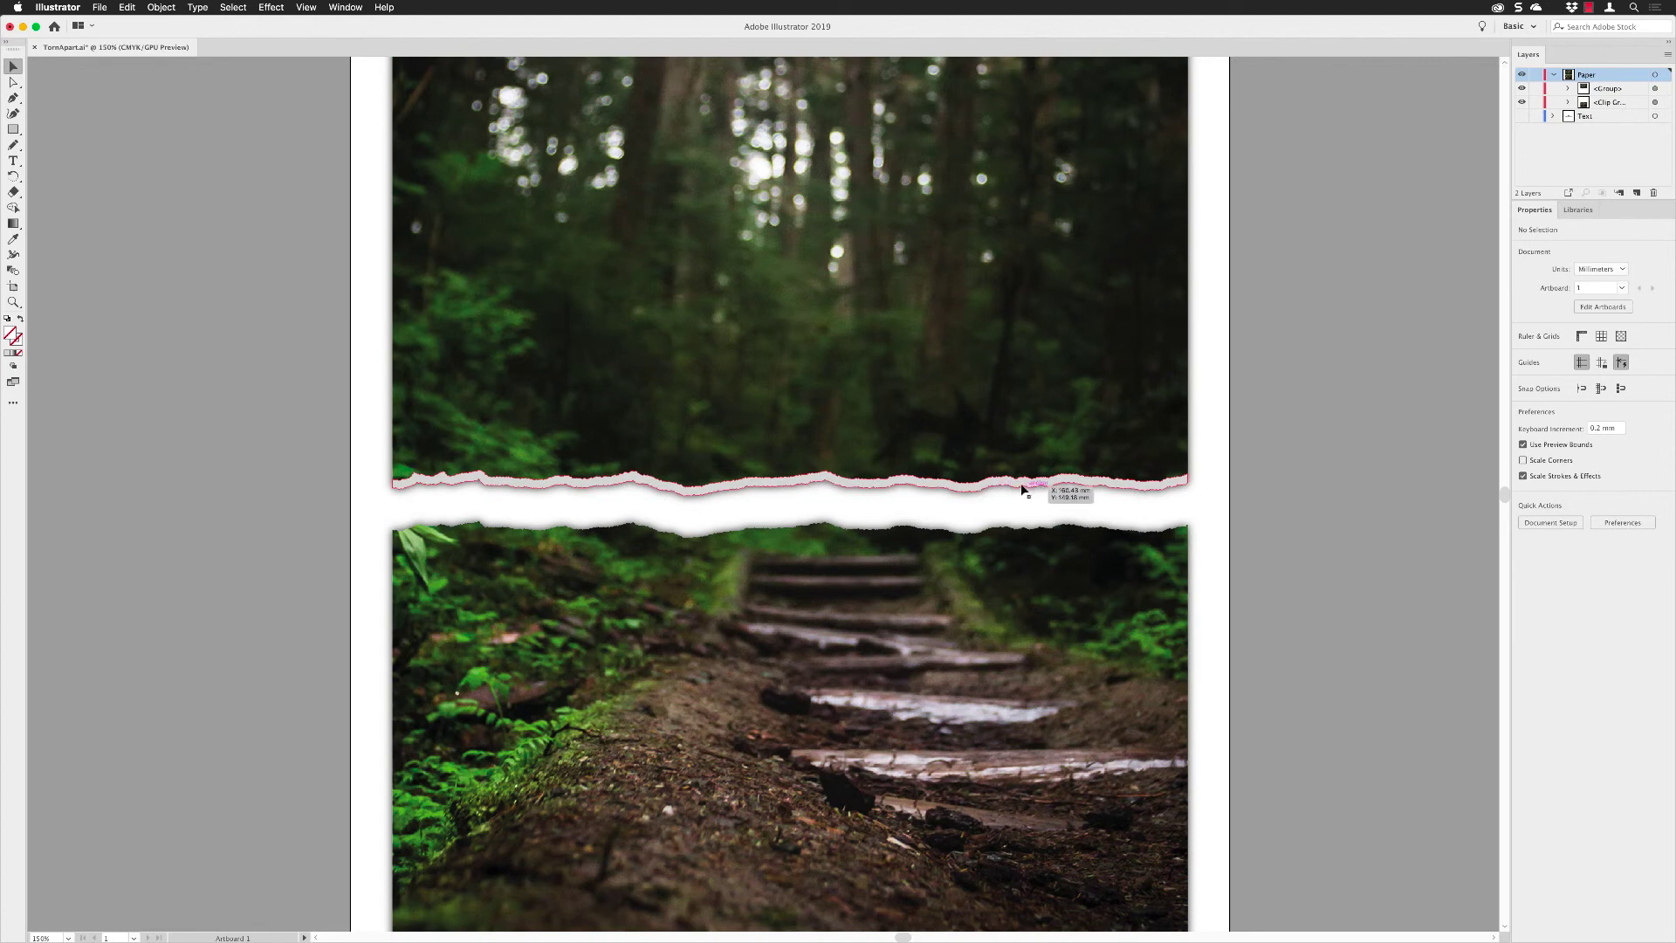
Step: Isolate the upper photo group, nudge its grey tear strip upward to leave a thinner torn edge, and exit isolation with nothing selected
{"action": "key", "text": "z"}
{"action": "left_click_drag", "start_coordinate": [1203, 427], "coordinate": [1034, 574]}
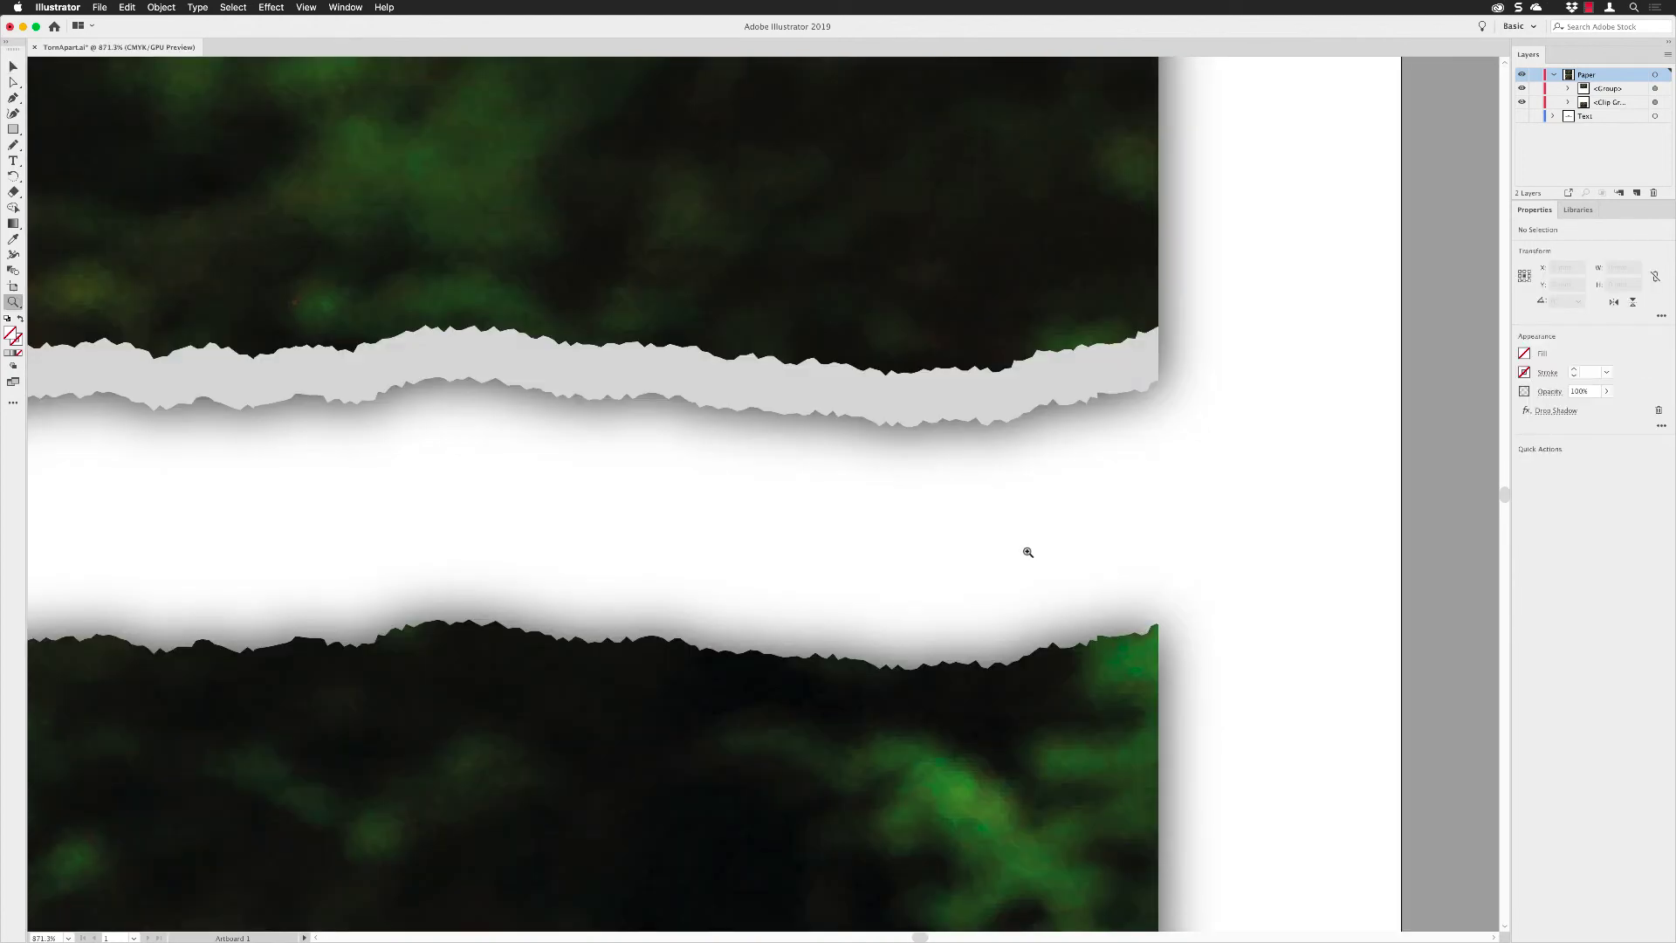
{"action": "key", "text": "v"}
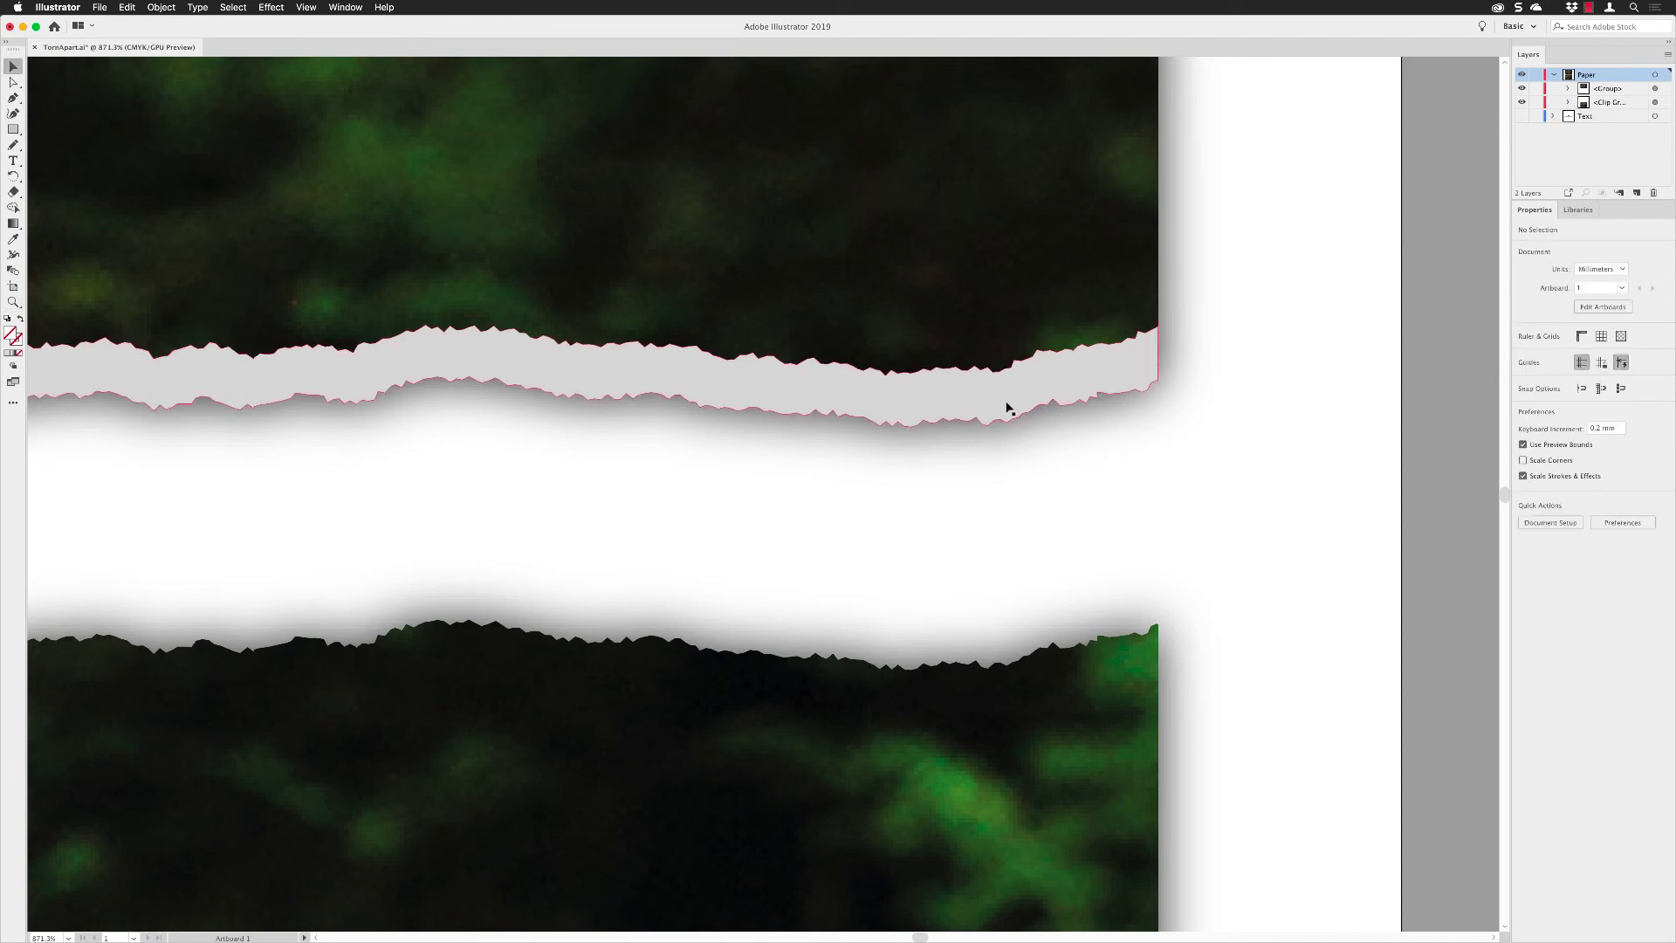
{"action": "double_click", "coordinate": [1007, 408]}
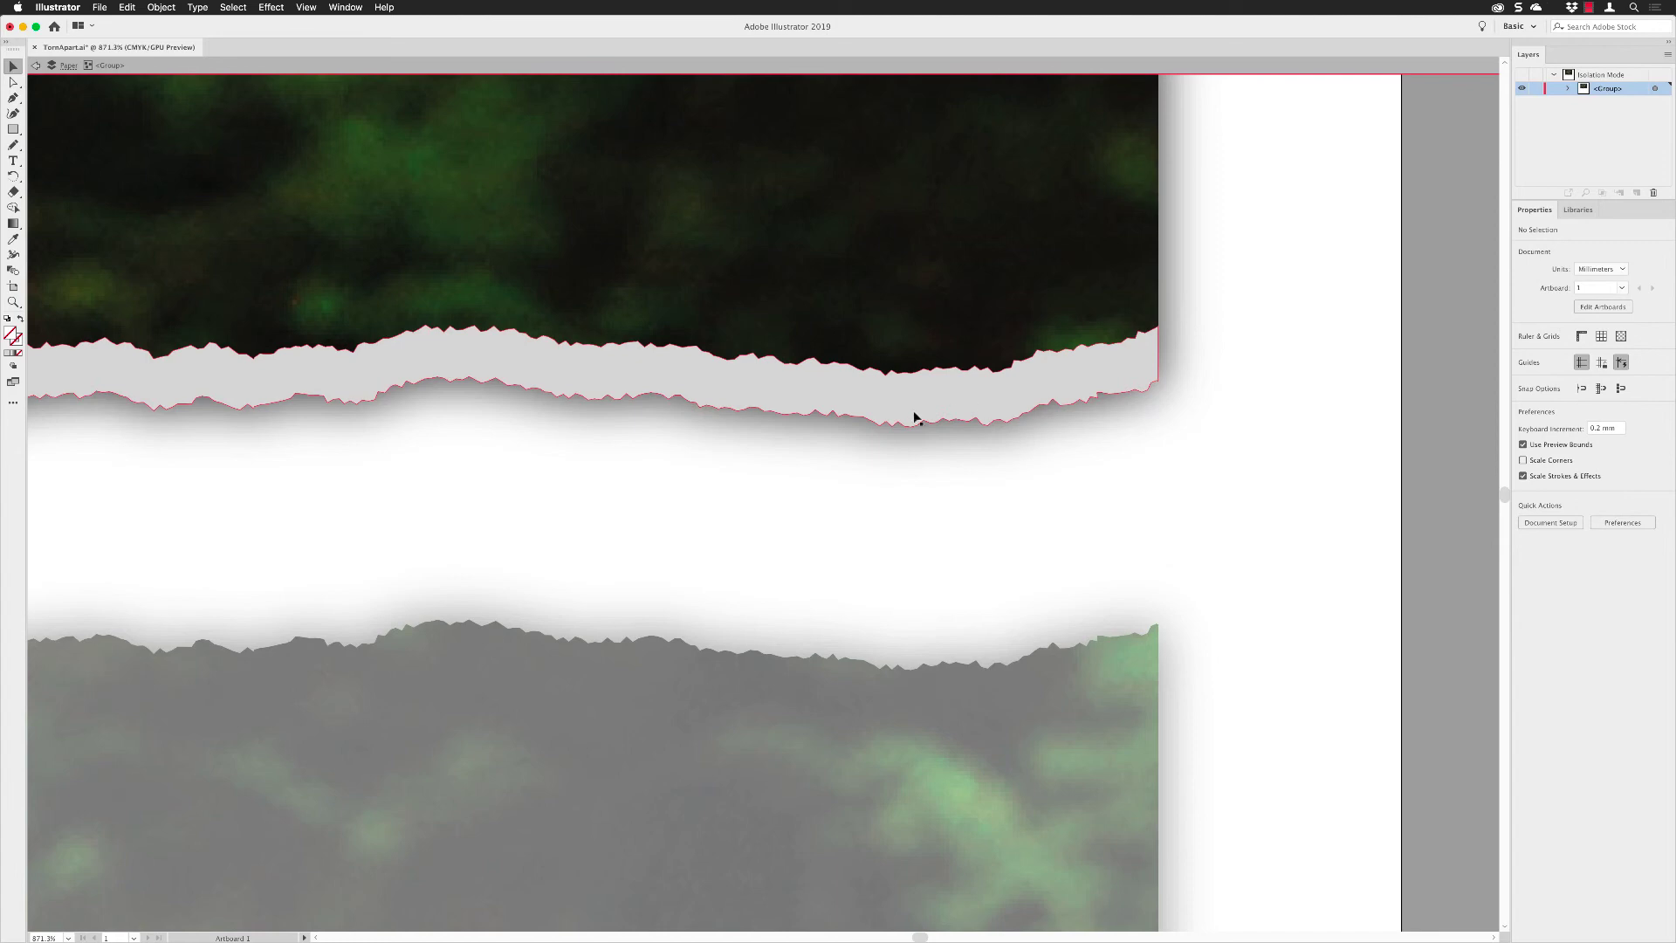
{"action": "left_click", "coordinate": [974, 410]}
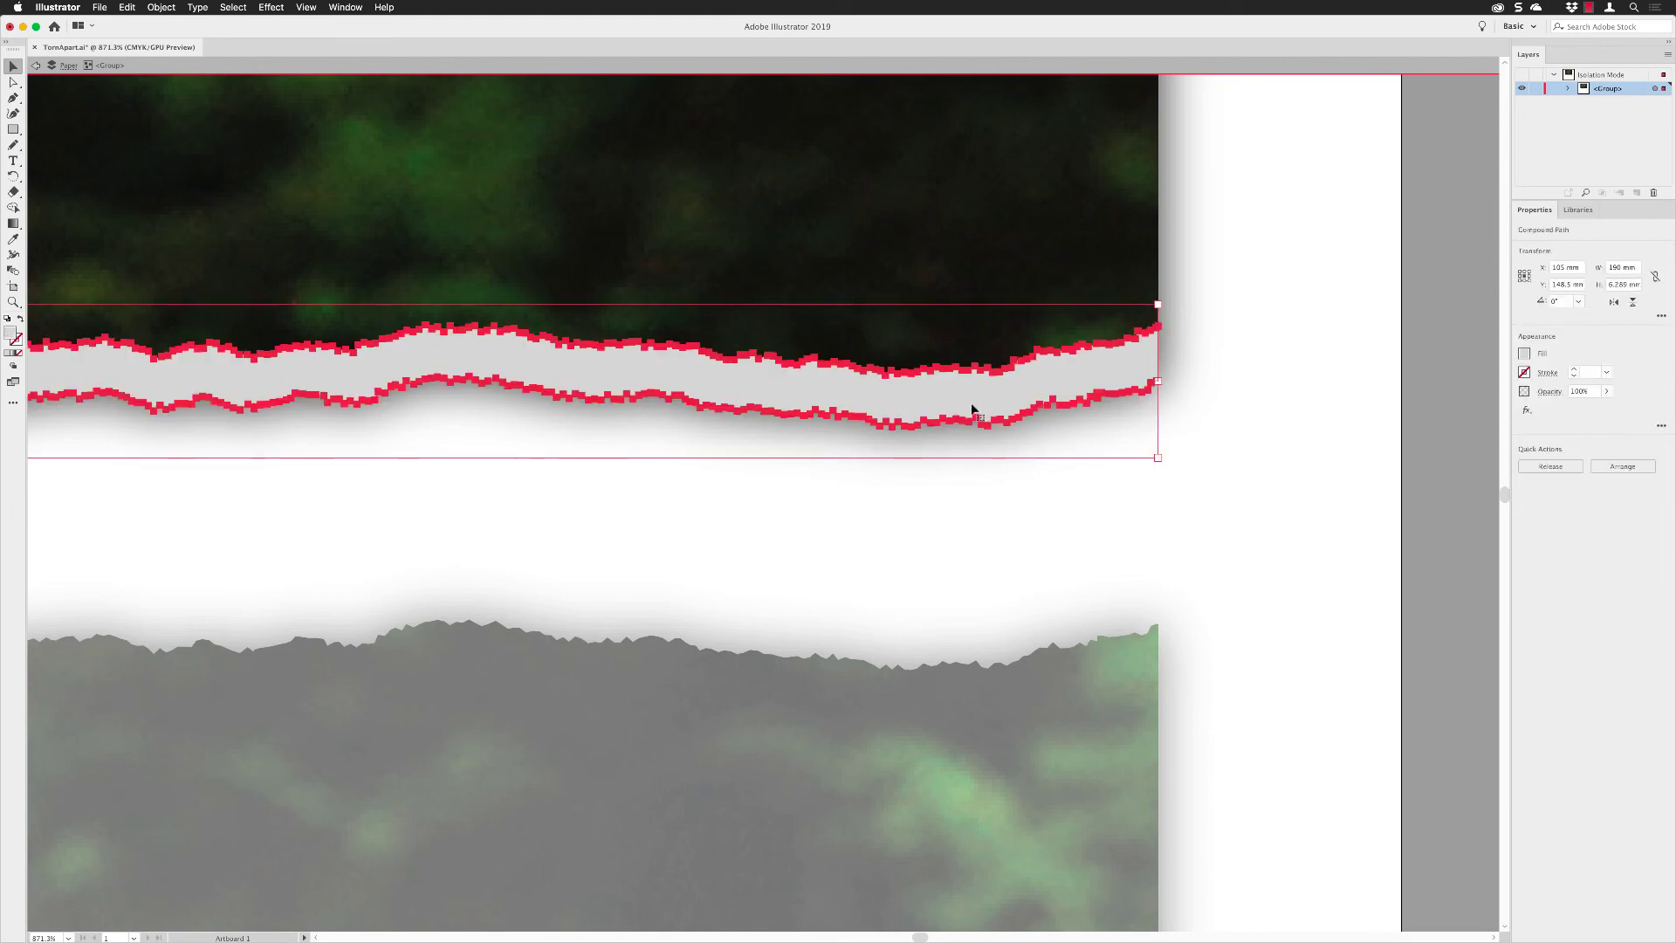
{"action": "key", "text": "Up"}
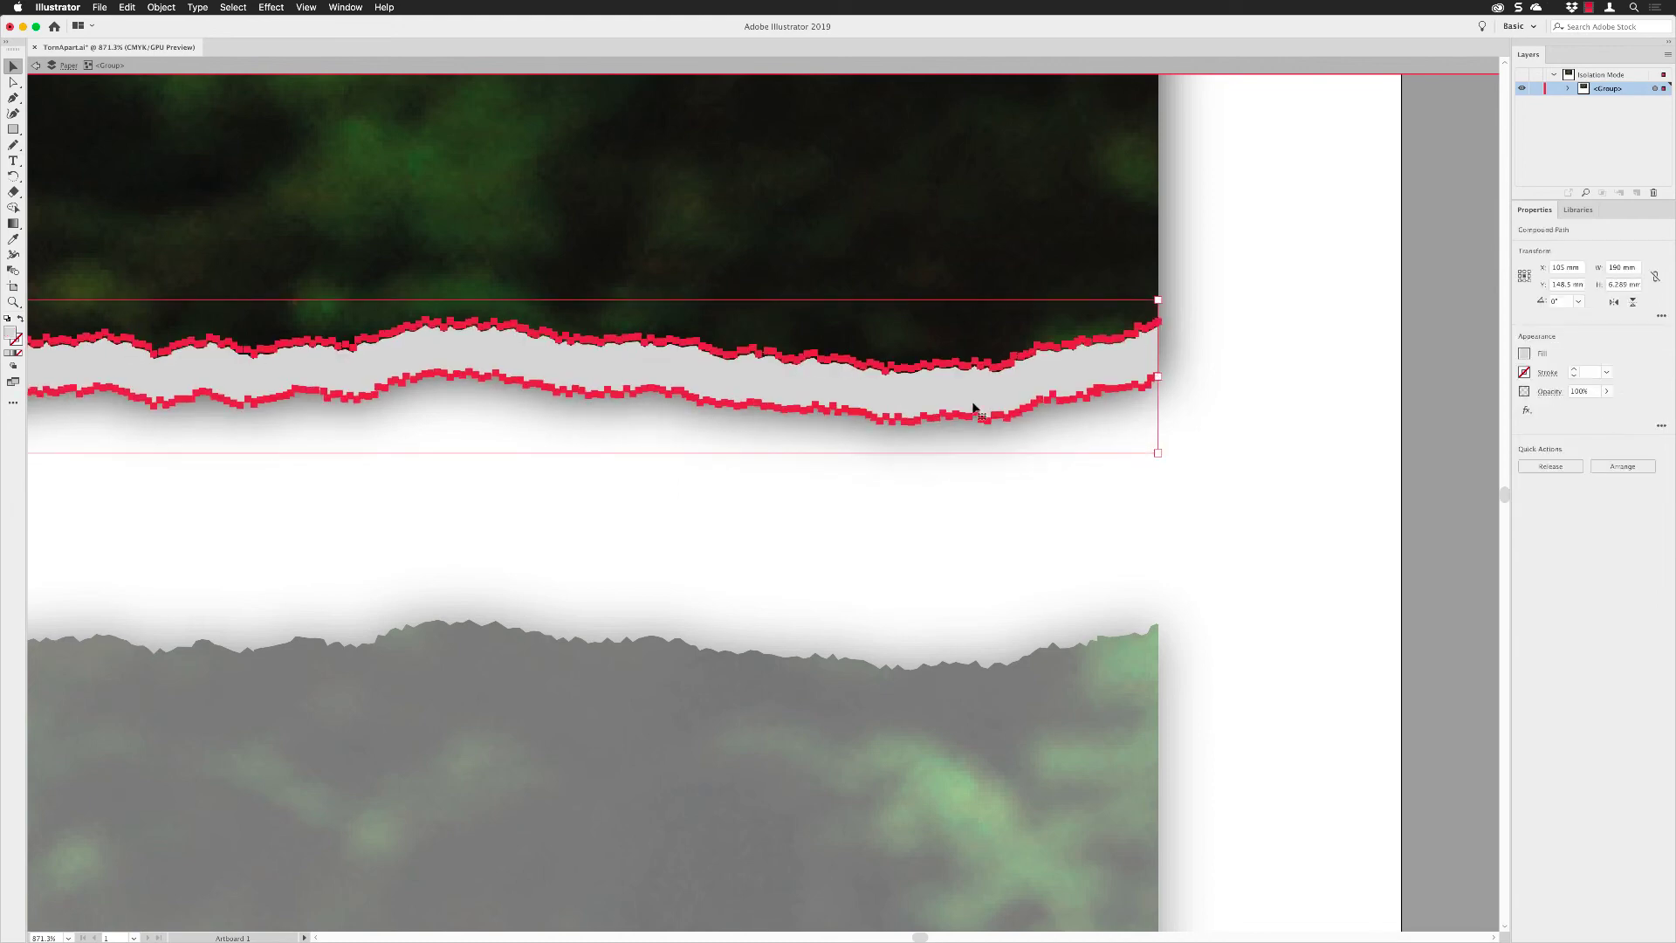
{"action": "key", "text": "Up"}
{"action": "key", "text": "Up"}
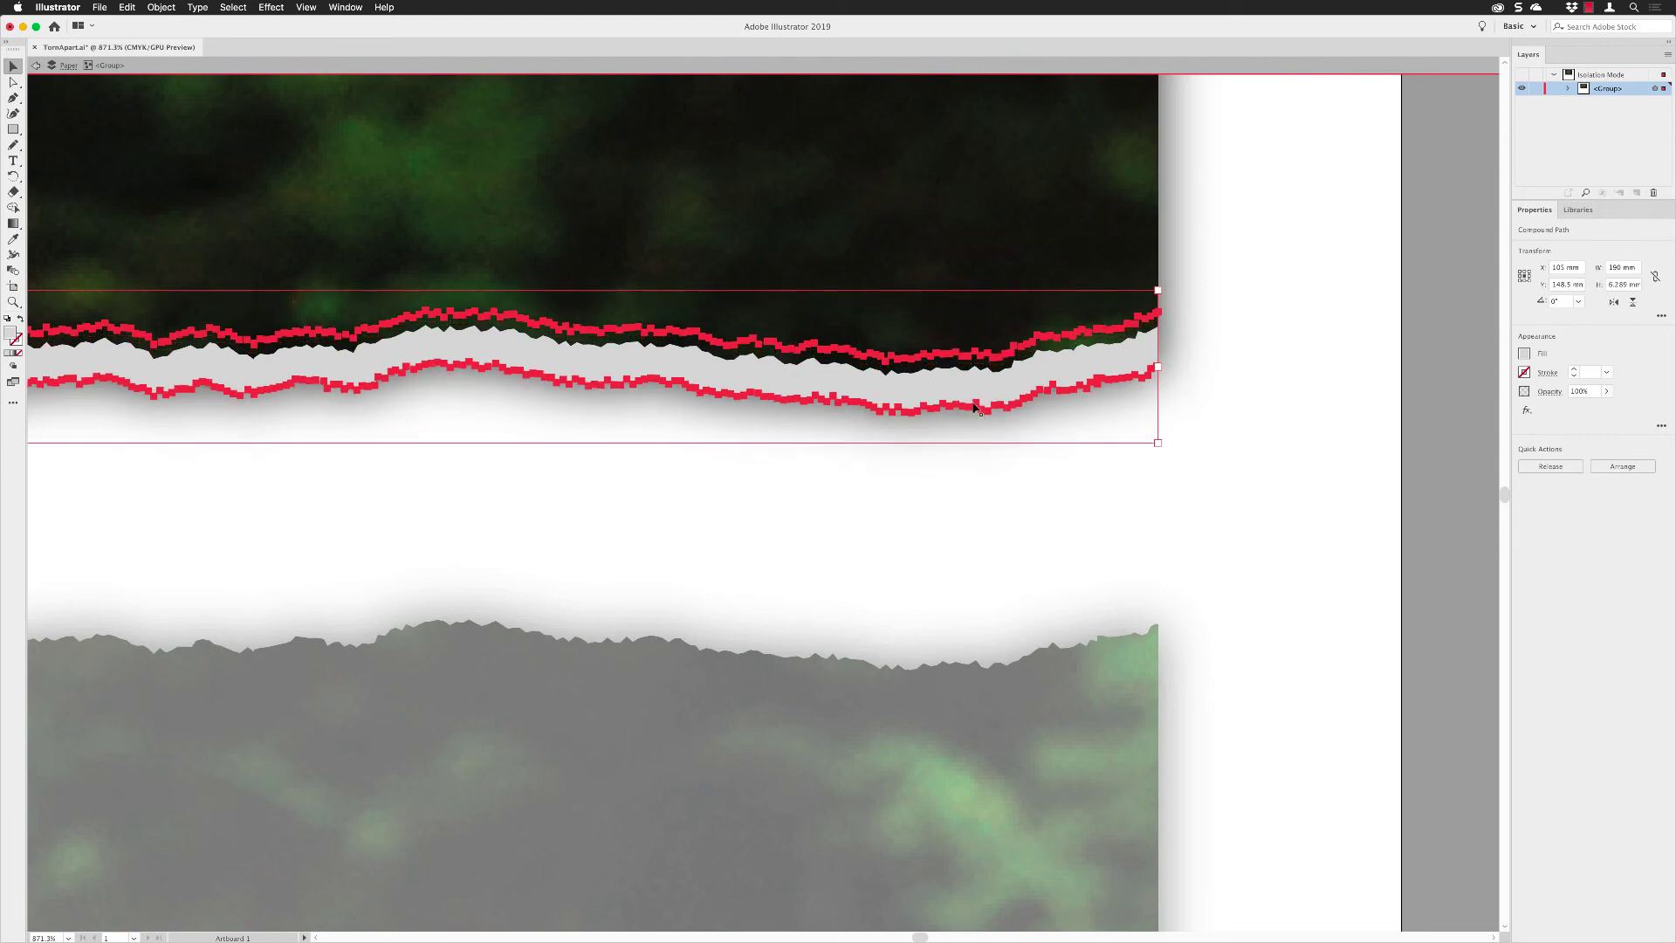
{"action": "key", "text": "Up"}
{"action": "key", "text": "Up"}
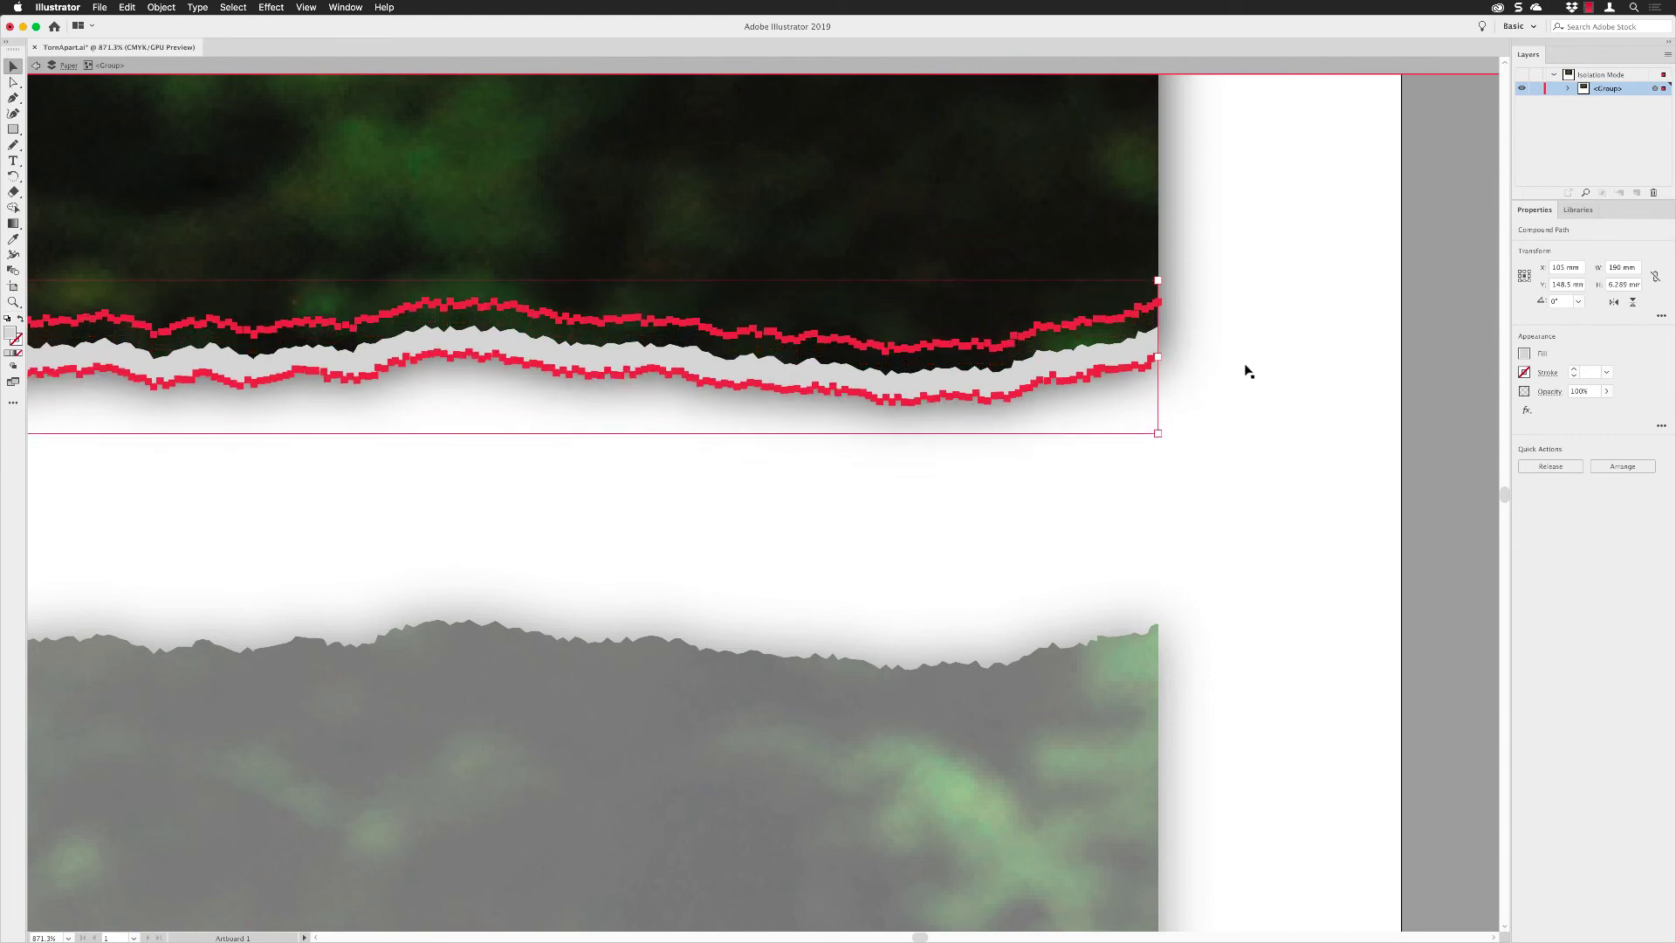
{"action": "key", "text": "Up"}
{"action": "key", "text": "Escape"}
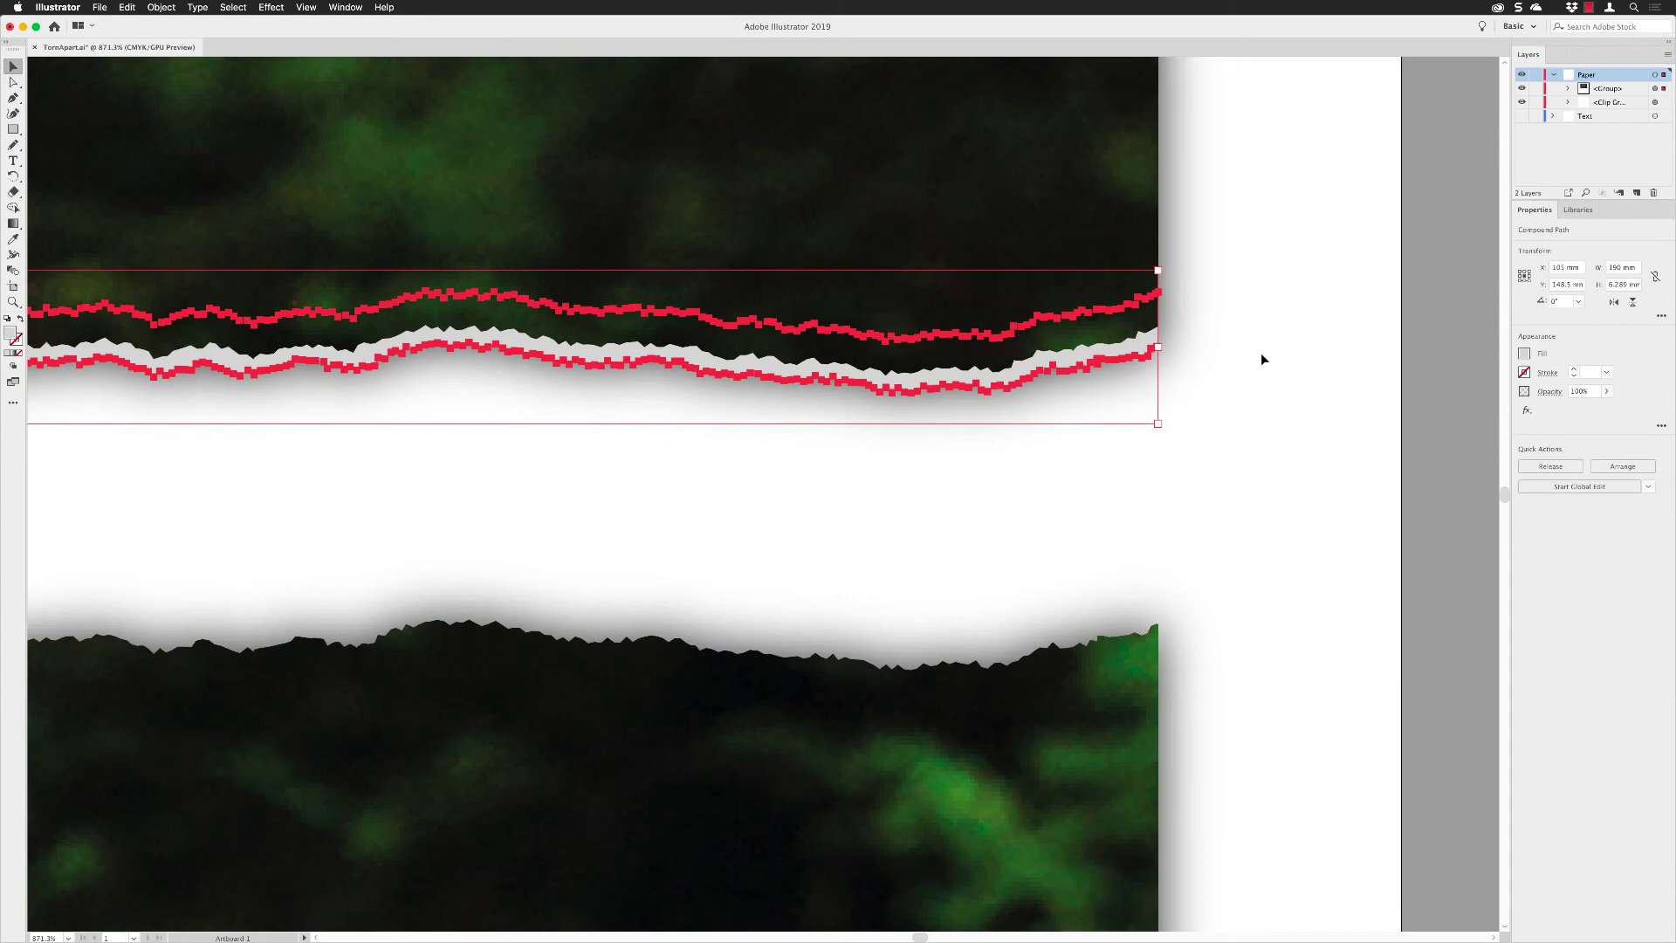
{"action": "key", "text": "super+h"}
{"action": "left_click", "coordinate": [1260, 363]}
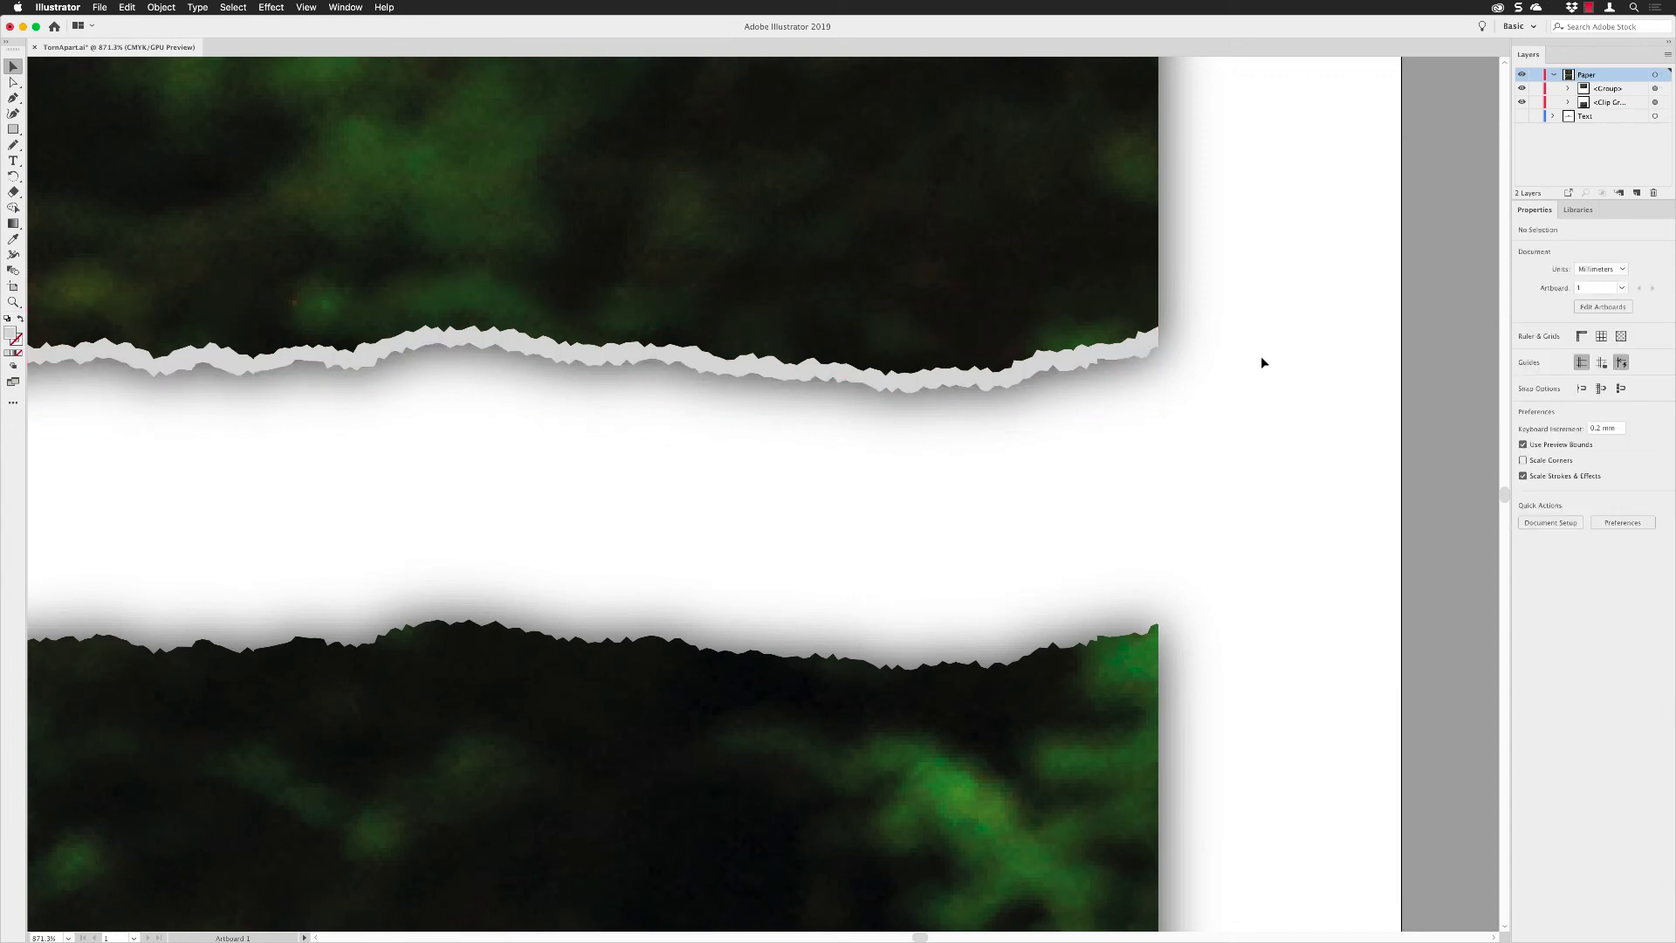
Step: Fit the whole artboard in the window and make the Text layer visible
{"action": "left_click", "coordinate": [306, 8]}
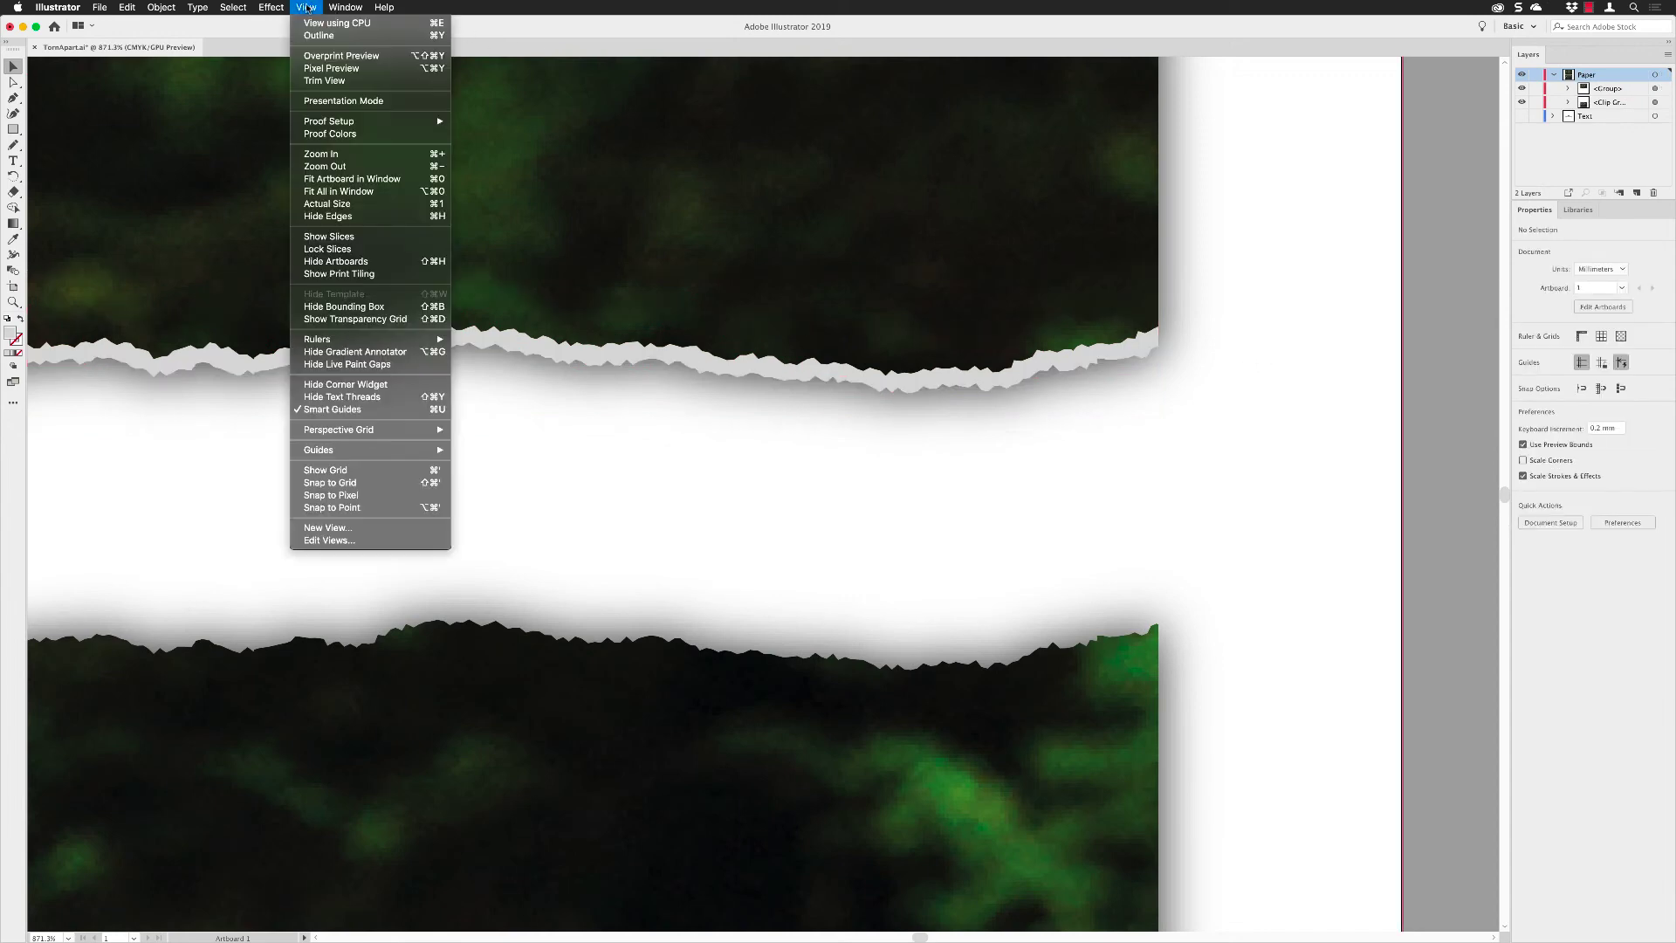
{"action": "left_click", "coordinate": [332, 179]}
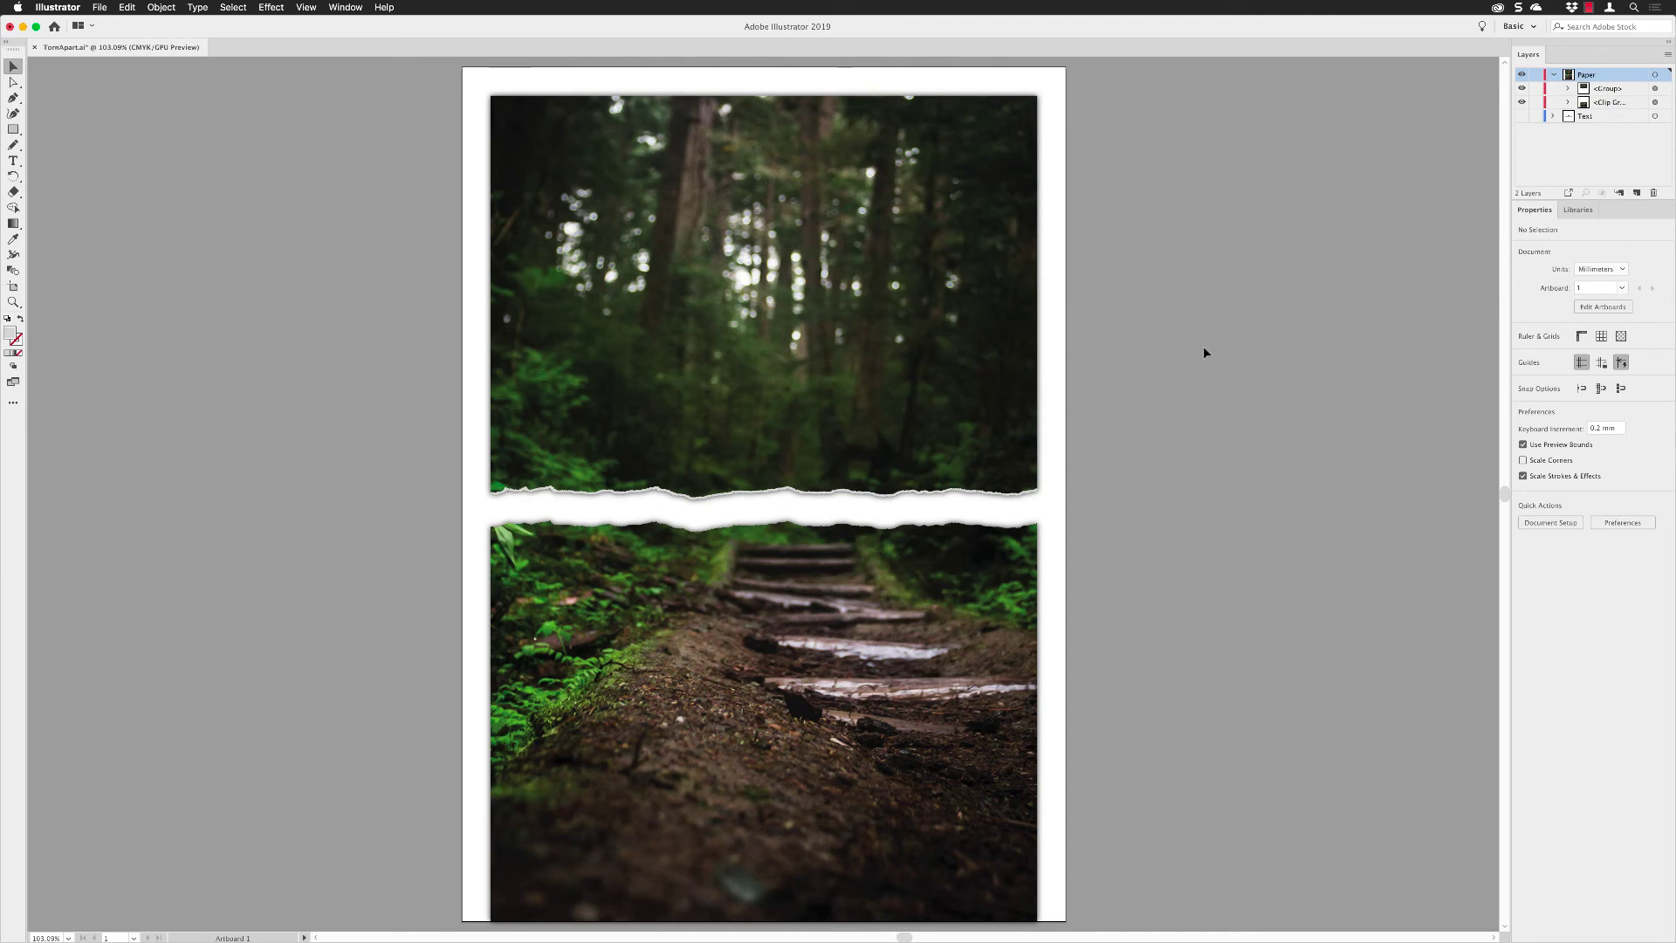
{"action": "left_click", "coordinate": [1522, 116]}
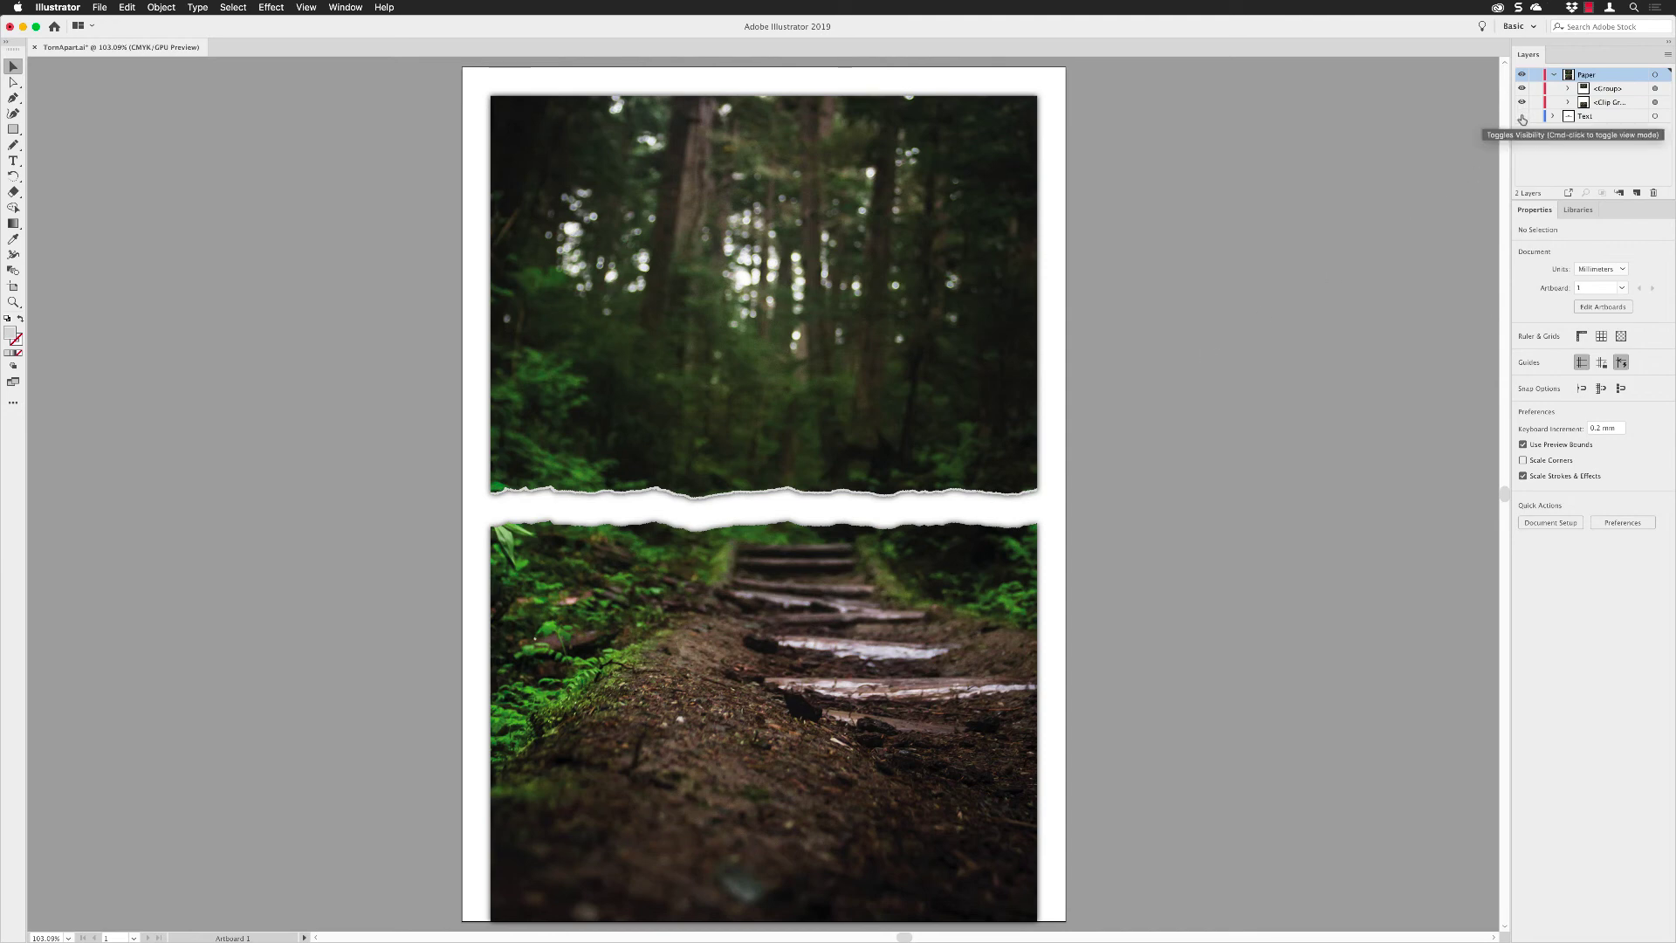
Step: Move the upper photo group up to a Y position of about 67.8 mm and the lower photo slightly down, uncovering the Wilderness logo
{"action": "left_click", "coordinate": [934, 393]}
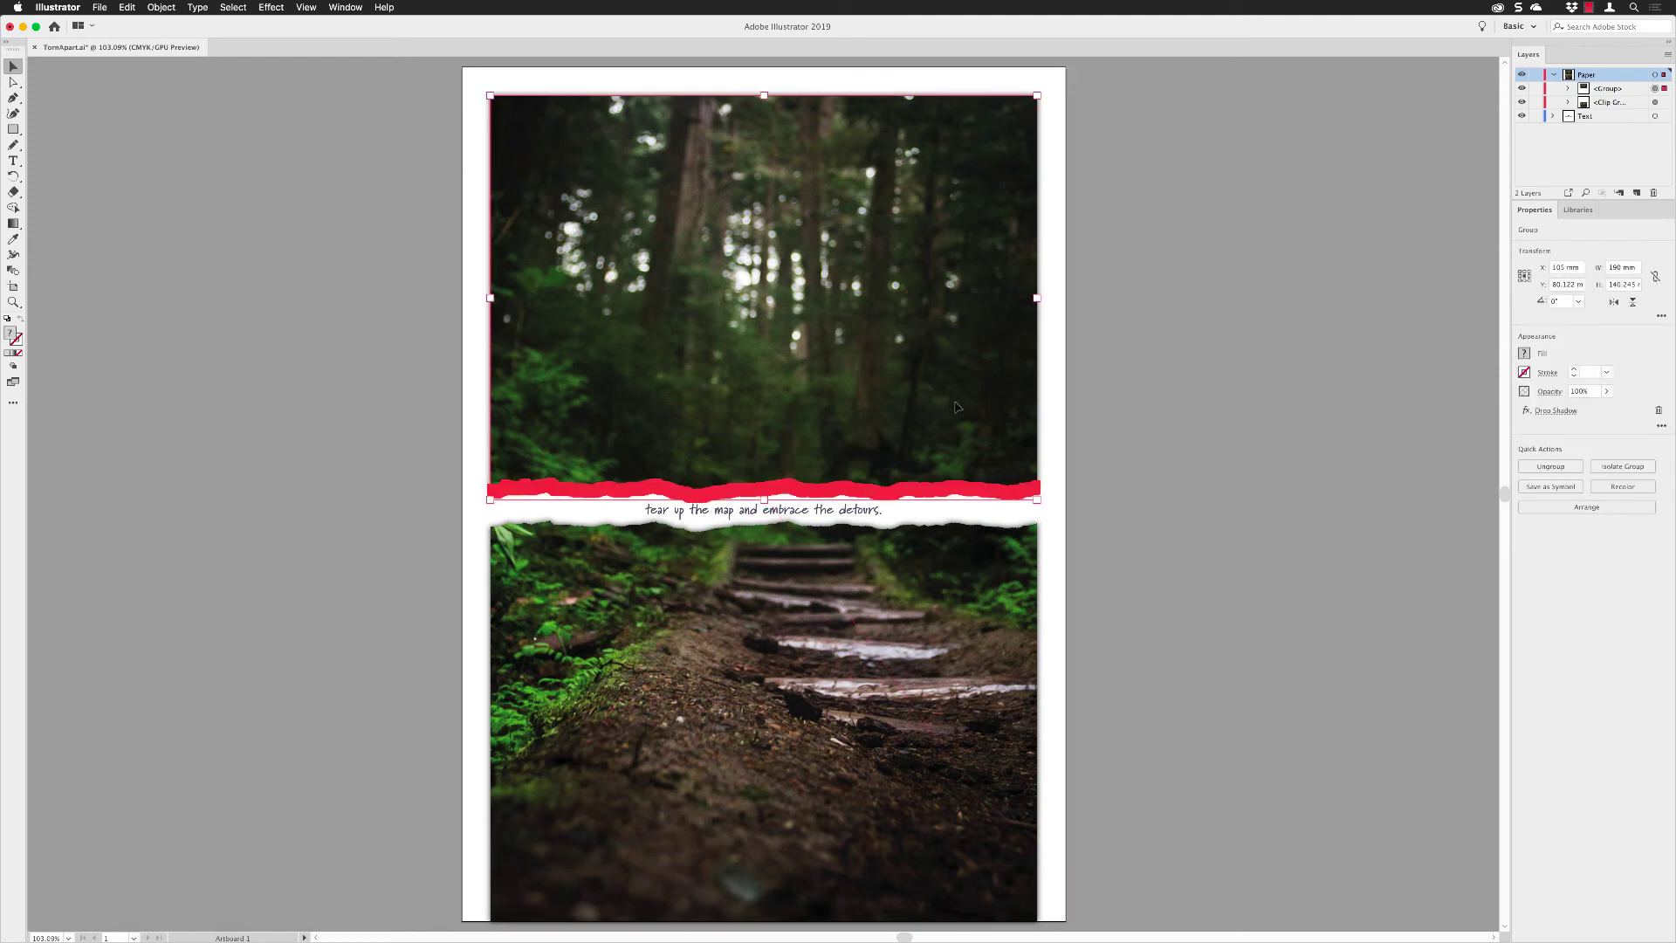
{"action": "left_click_drag", "start_coordinate": [963, 417], "coordinate": [956, 386]}
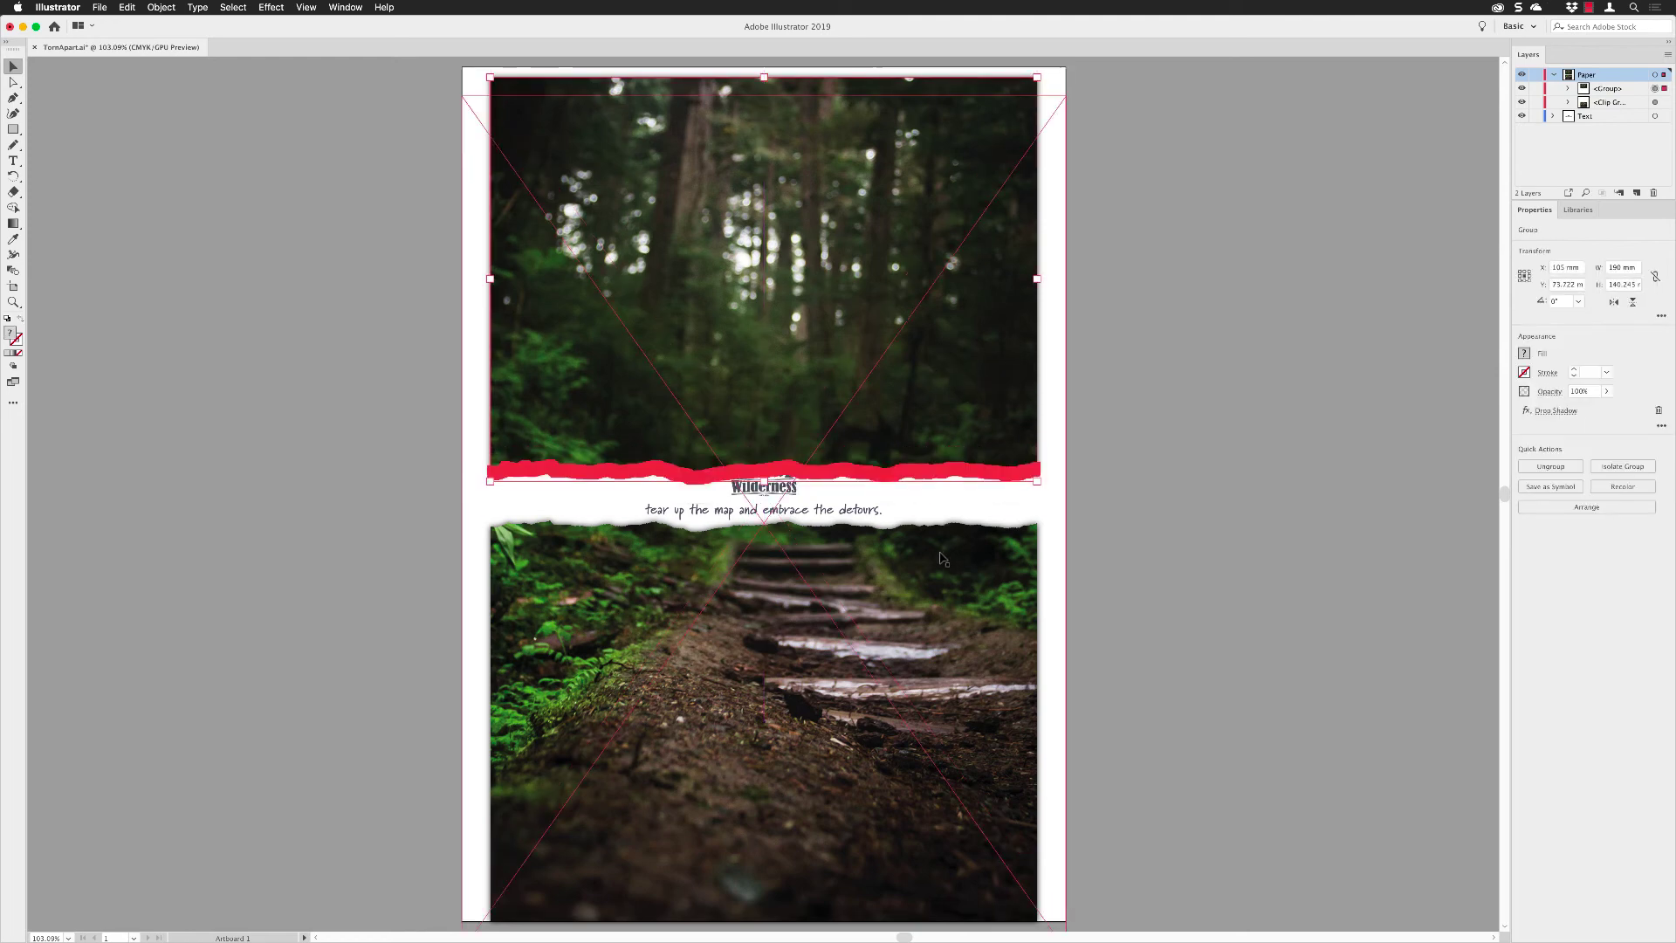
{"action": "left_click_drag", "start_coordinate": [960, 566], "coordinate": [932, 415]}
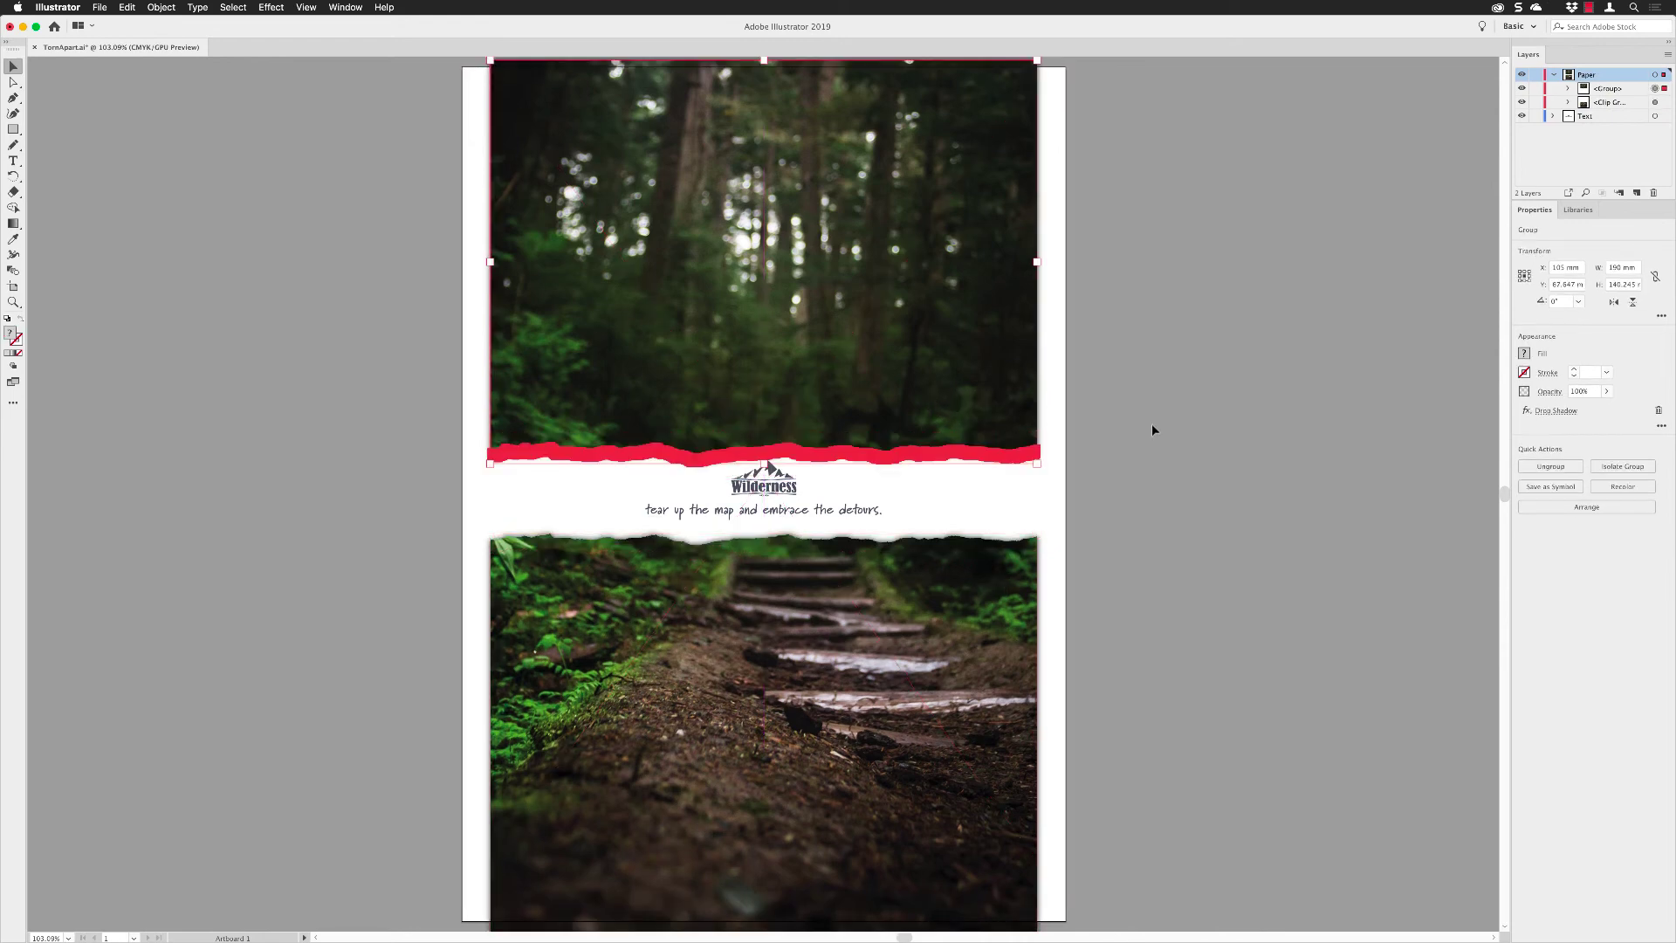
Step: Move the lower photo piece slightly back up toward the tagline and clear the selection
{"action": "left_click", "coordinate": [1149, 428]}
{"action": "left_click_drag", "start_coordinate": [1005, 574], "coordinate": [992, 562]}
{"action": "left_click", "coordinate": [1196, 494]}
{"action": "scroll", "coordinate": [1205, 397], "scroll_direction": "left", "scroll_amount": 2}
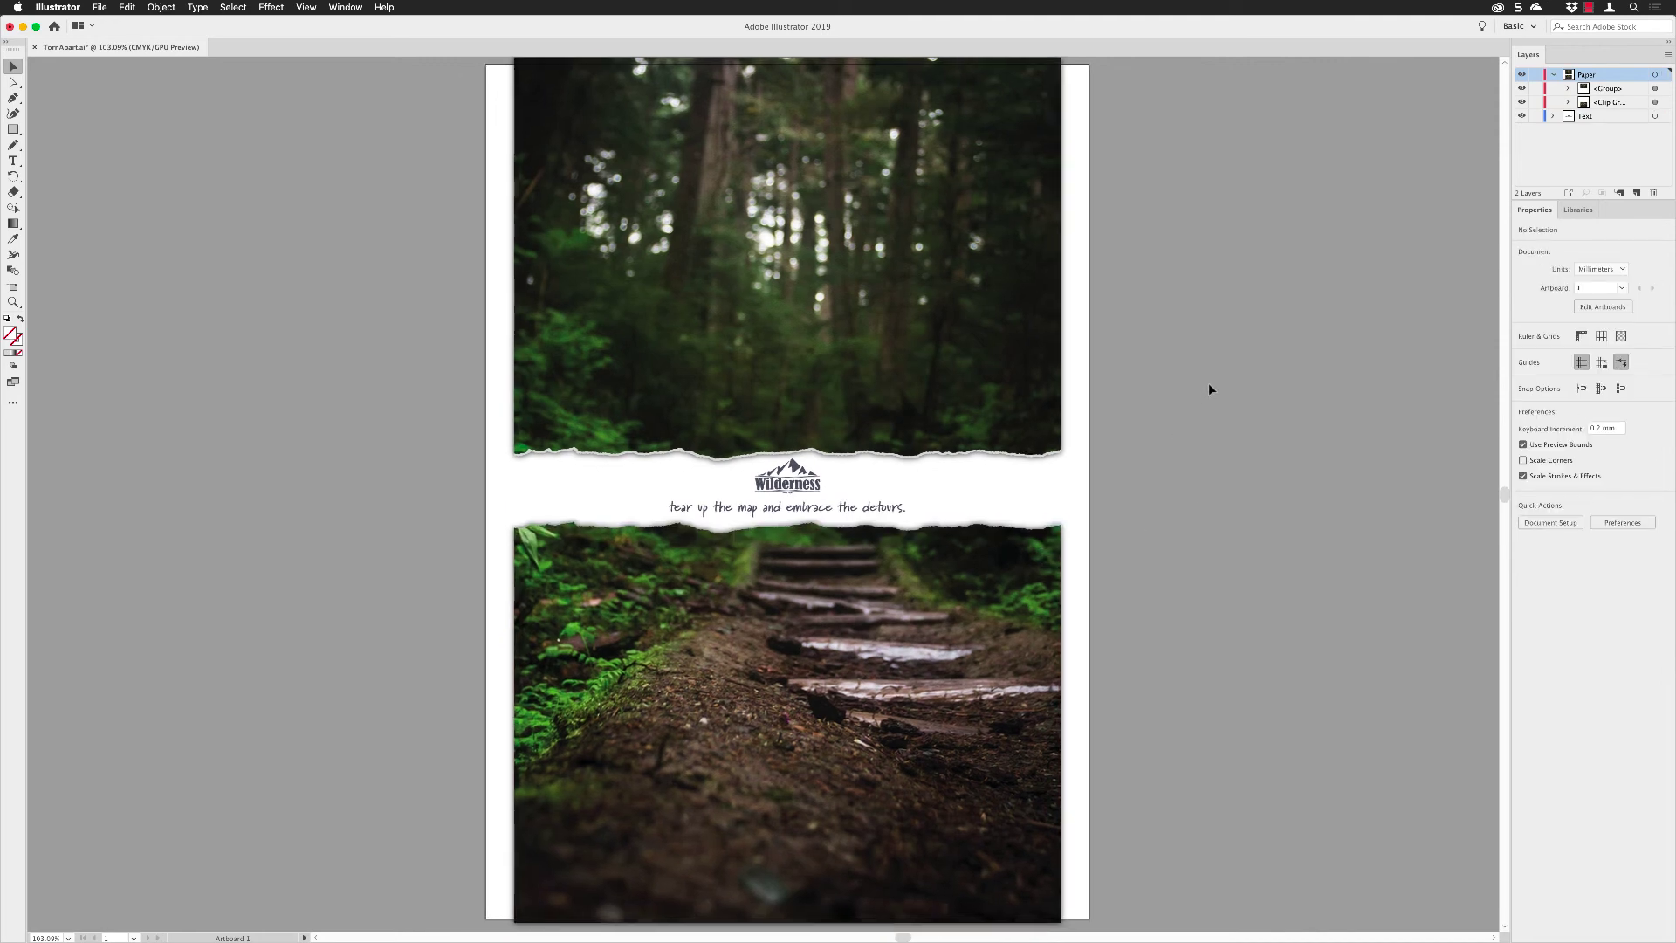